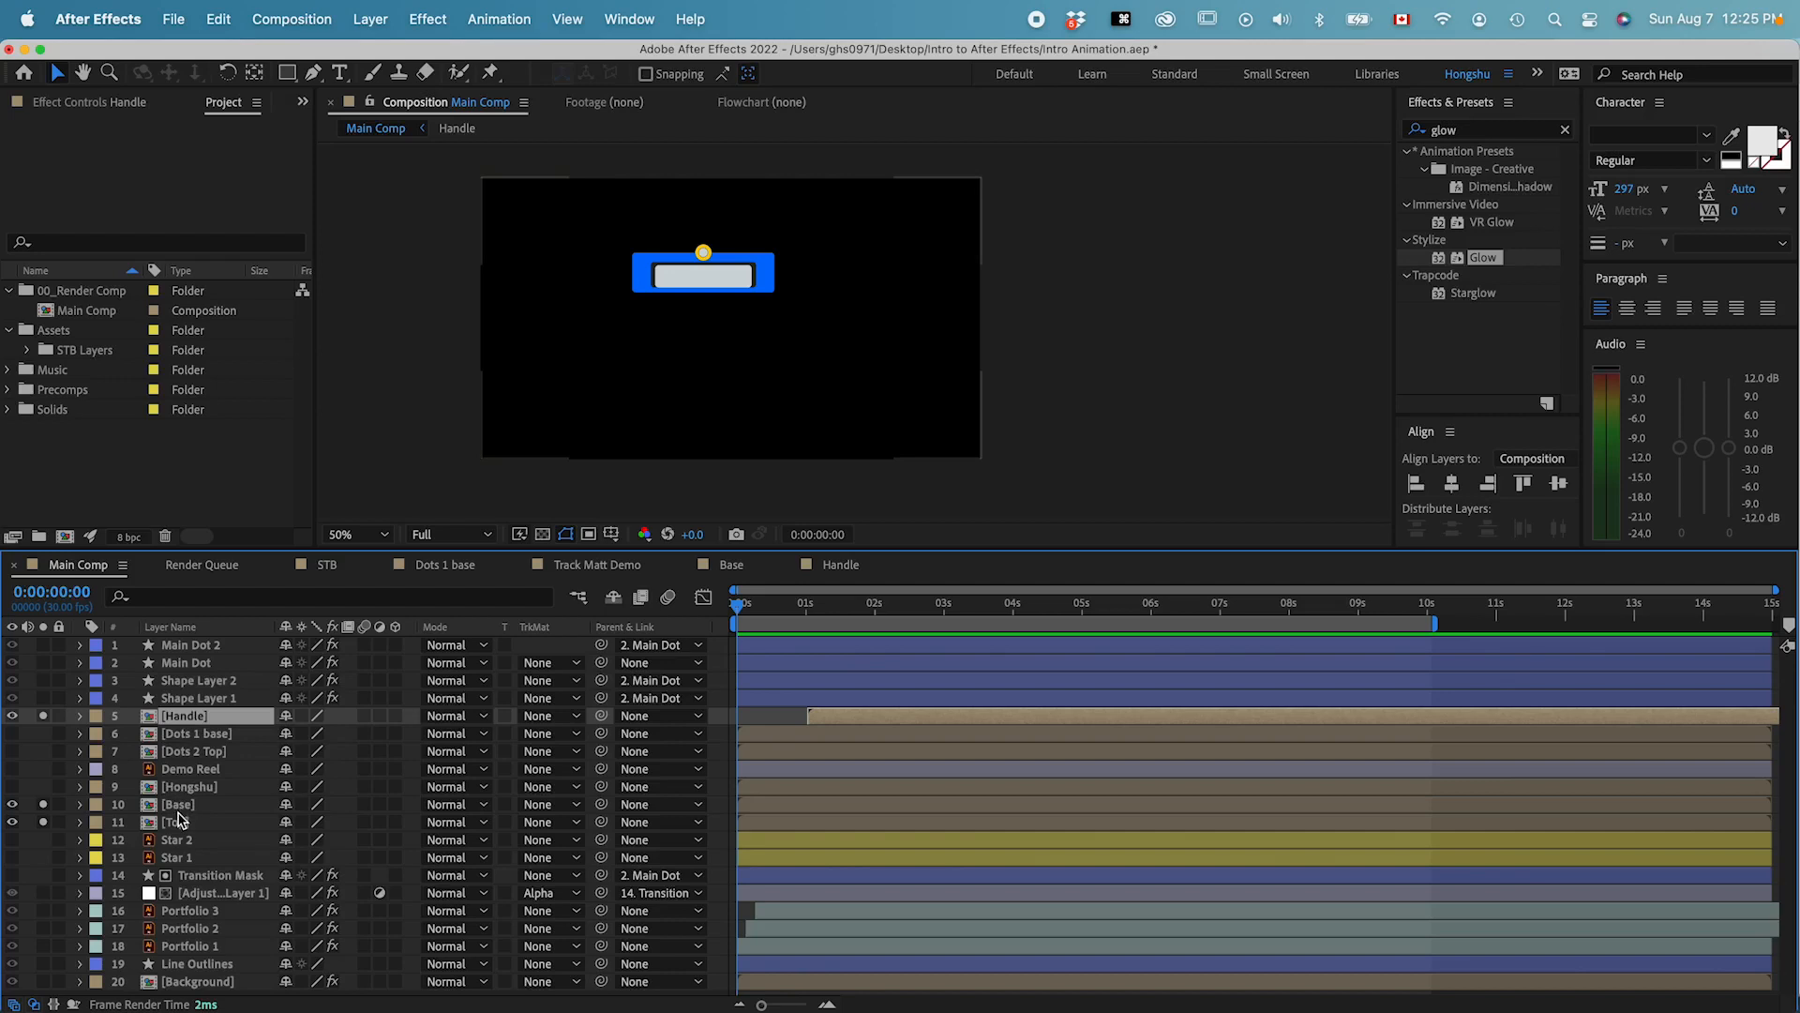
- Scrub the main composition to 0:00:01:19 to check the Top artwork, and open the Top precomp
{"action": "left_click", "coordinate": [43, 820]}
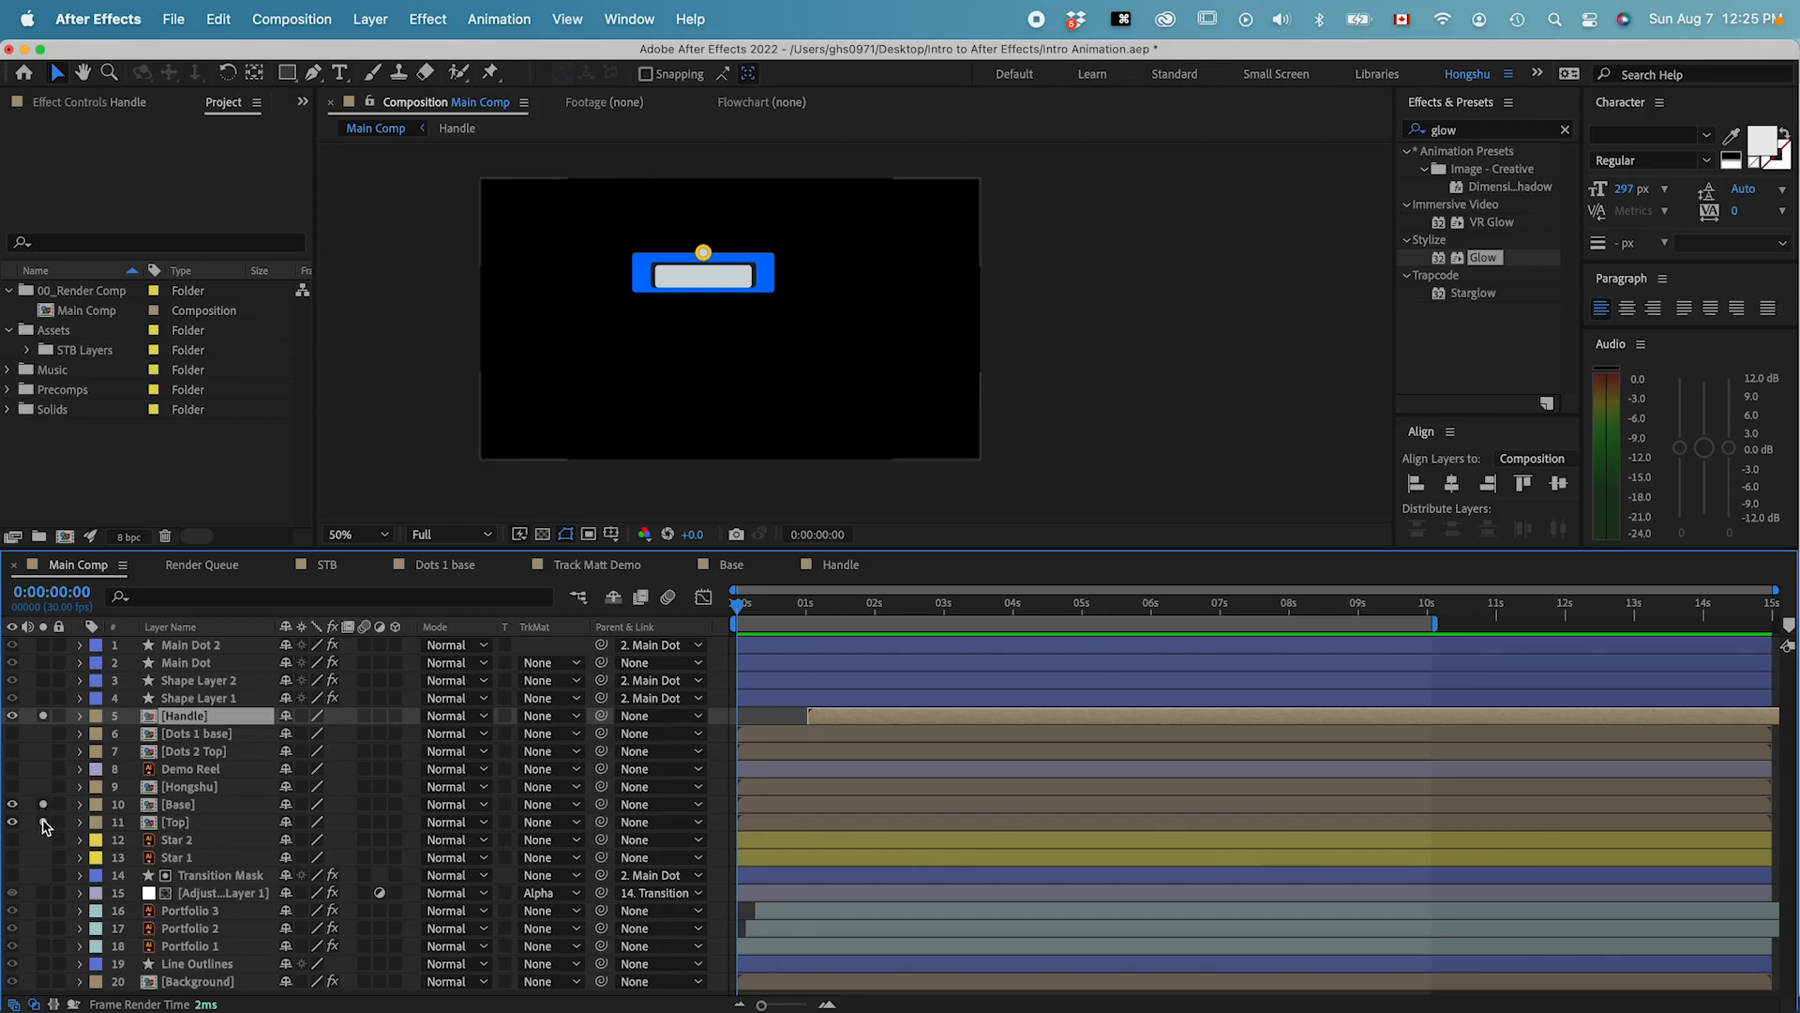
{"action": "left_click_drag", "start_coordinate": [744, 603], "coordinate": [850, 609]}
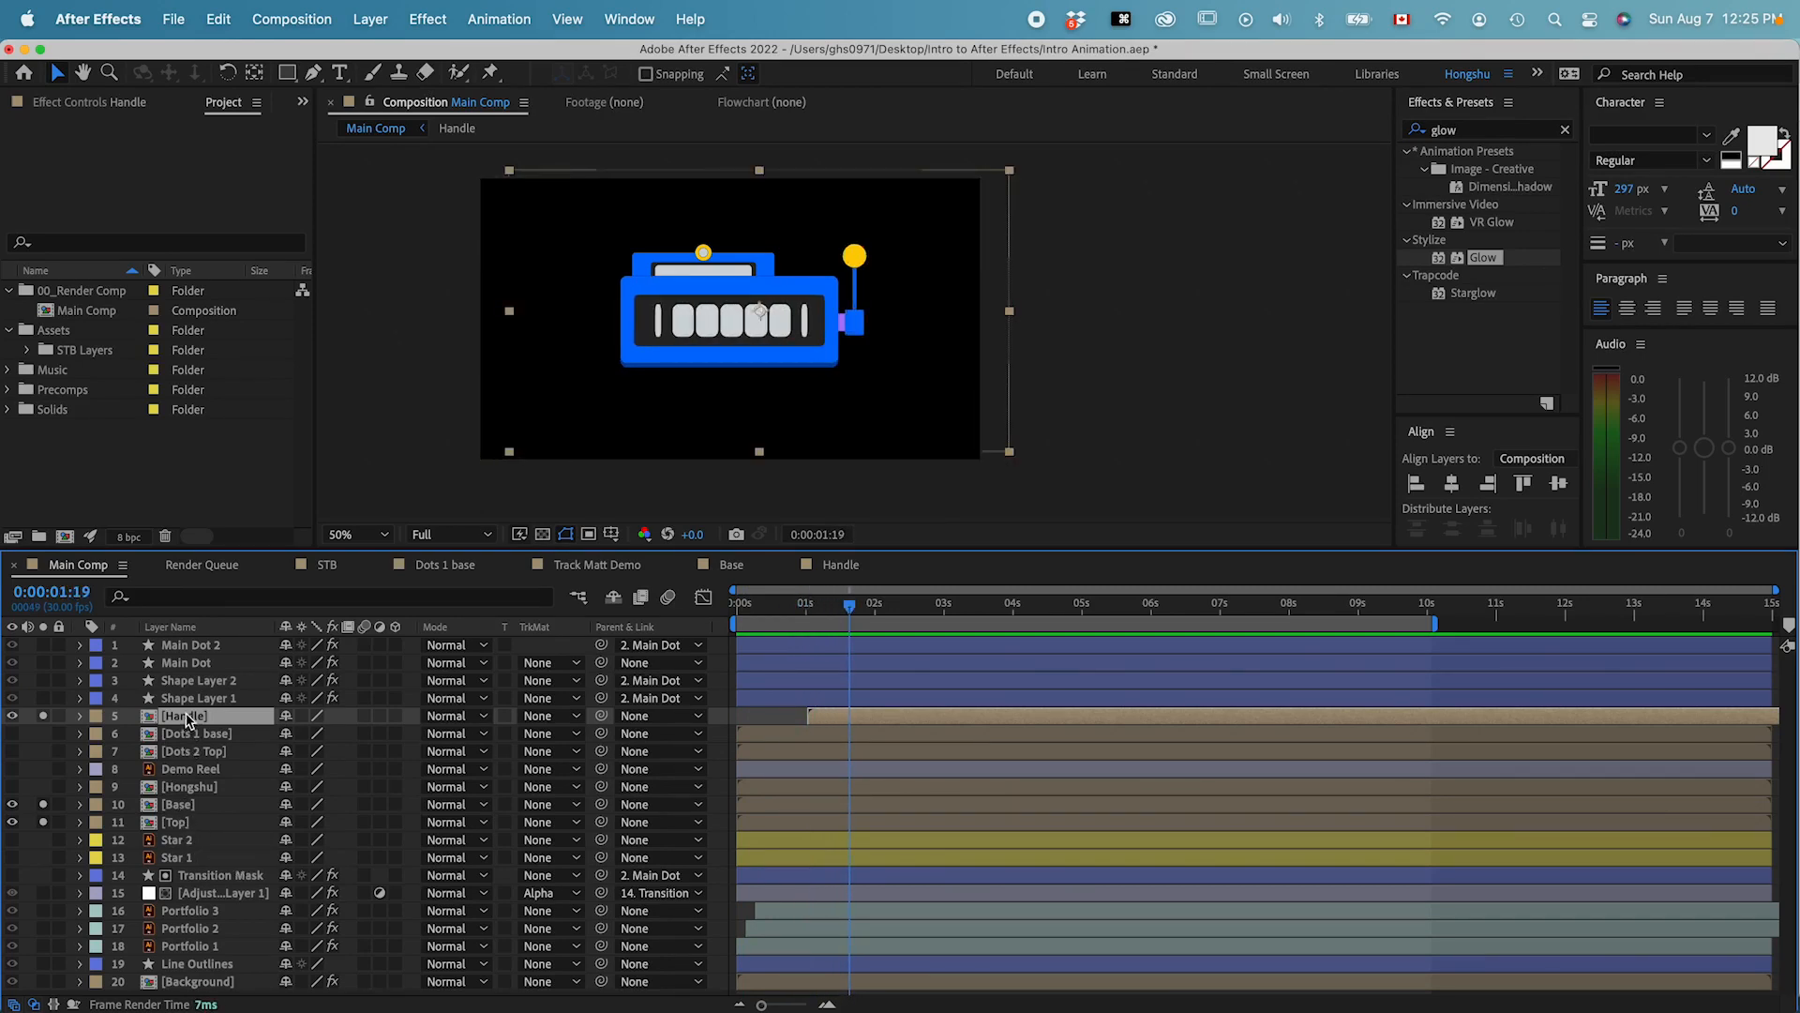
{"action": "left_click", "coordinate": [178, 822]}
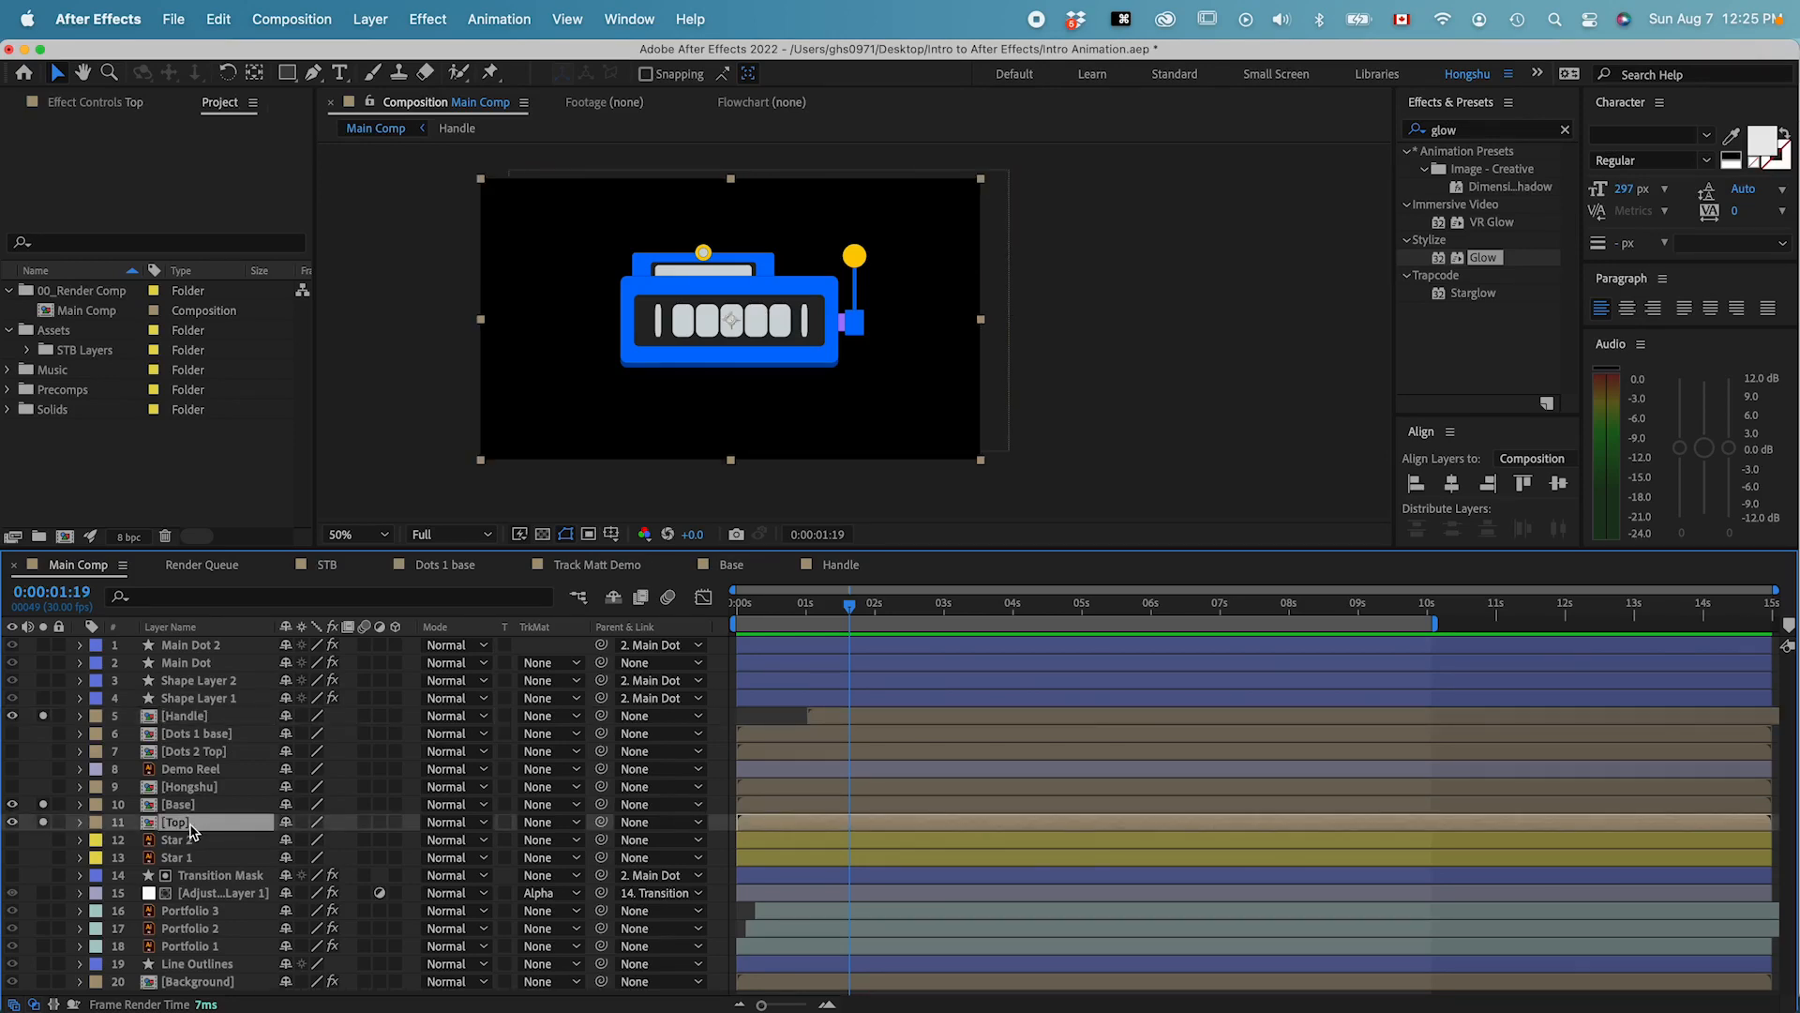
{"action": "double_click", "coordinate": [187, 823]}
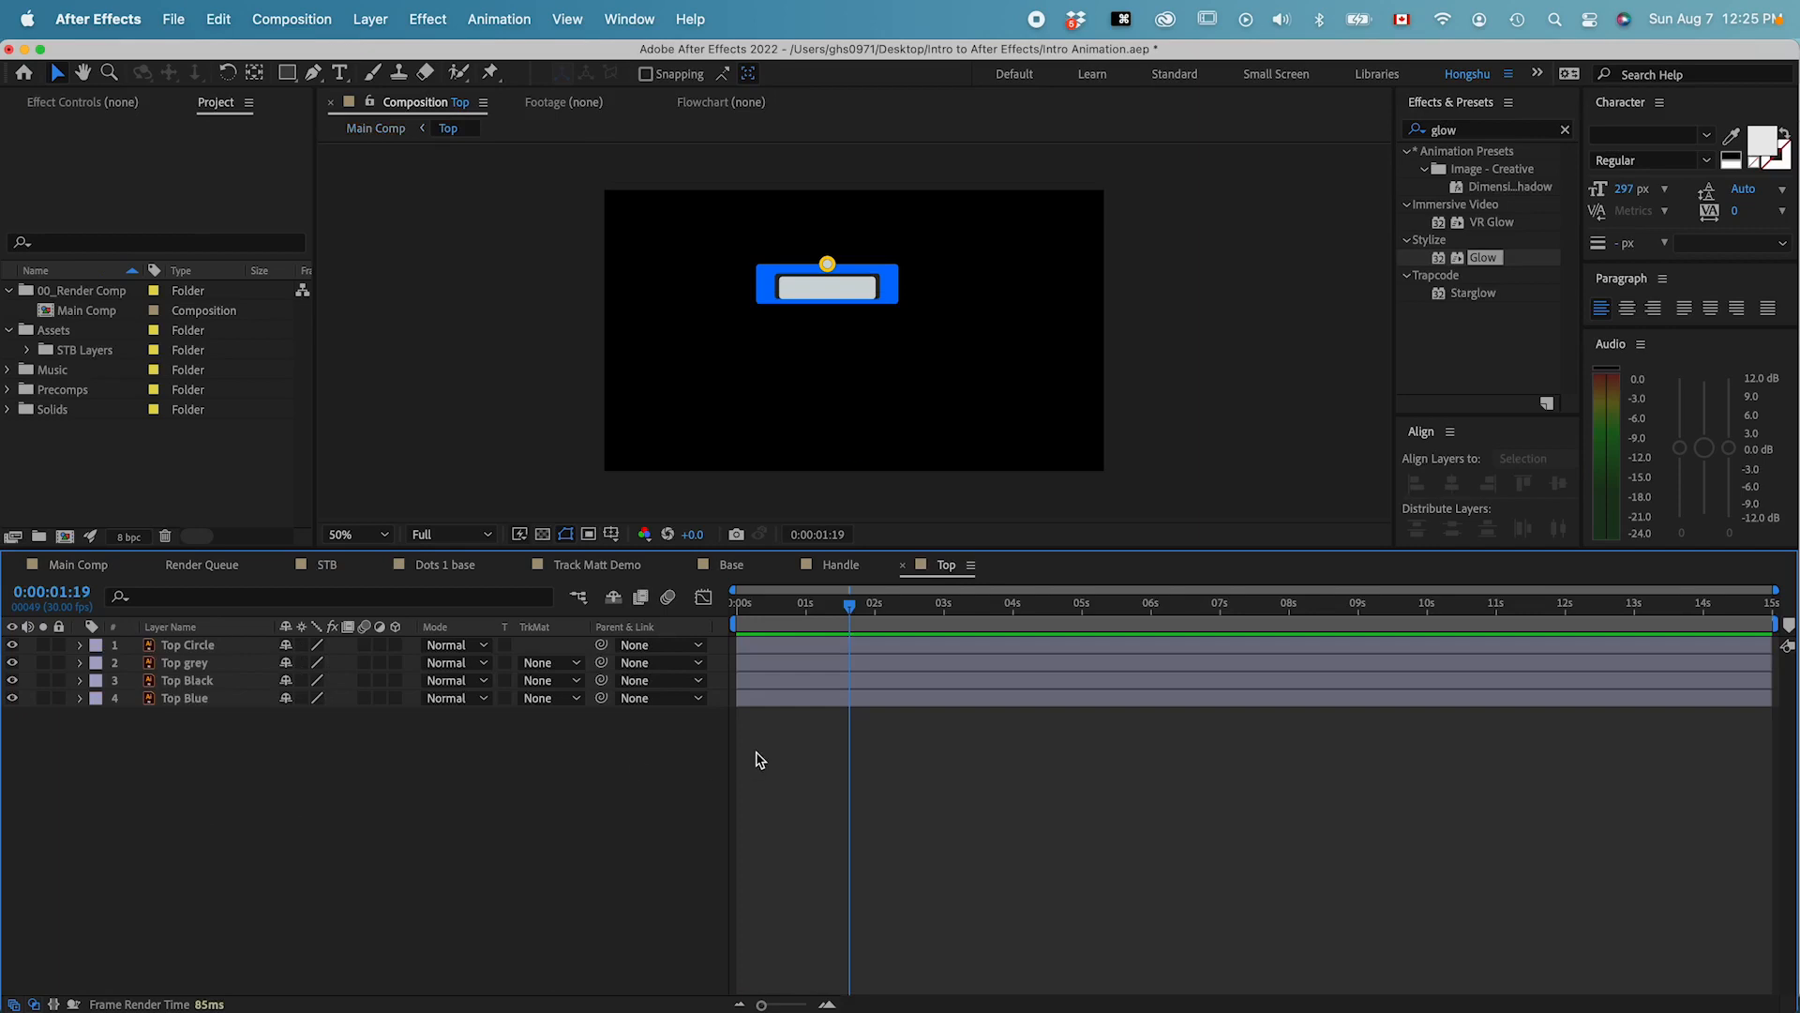
- Select all four layers of the Top composition and shift the artwork slightly to the right together
{"action": "left_click", "coordinate": [185, 664]}
{"action": "left_click", "coordinate": [183, 628]}
{"action": "left_click", "coordinate": [185, 644]}
{"action": "left_click", "coordinate": [188, 697], "text": "shift"}
{"action": "left_click_drag", "start_coordinate": [784, 279], "coordinate": [804, 280]}
{"action": "key", "text": "super+equal"}
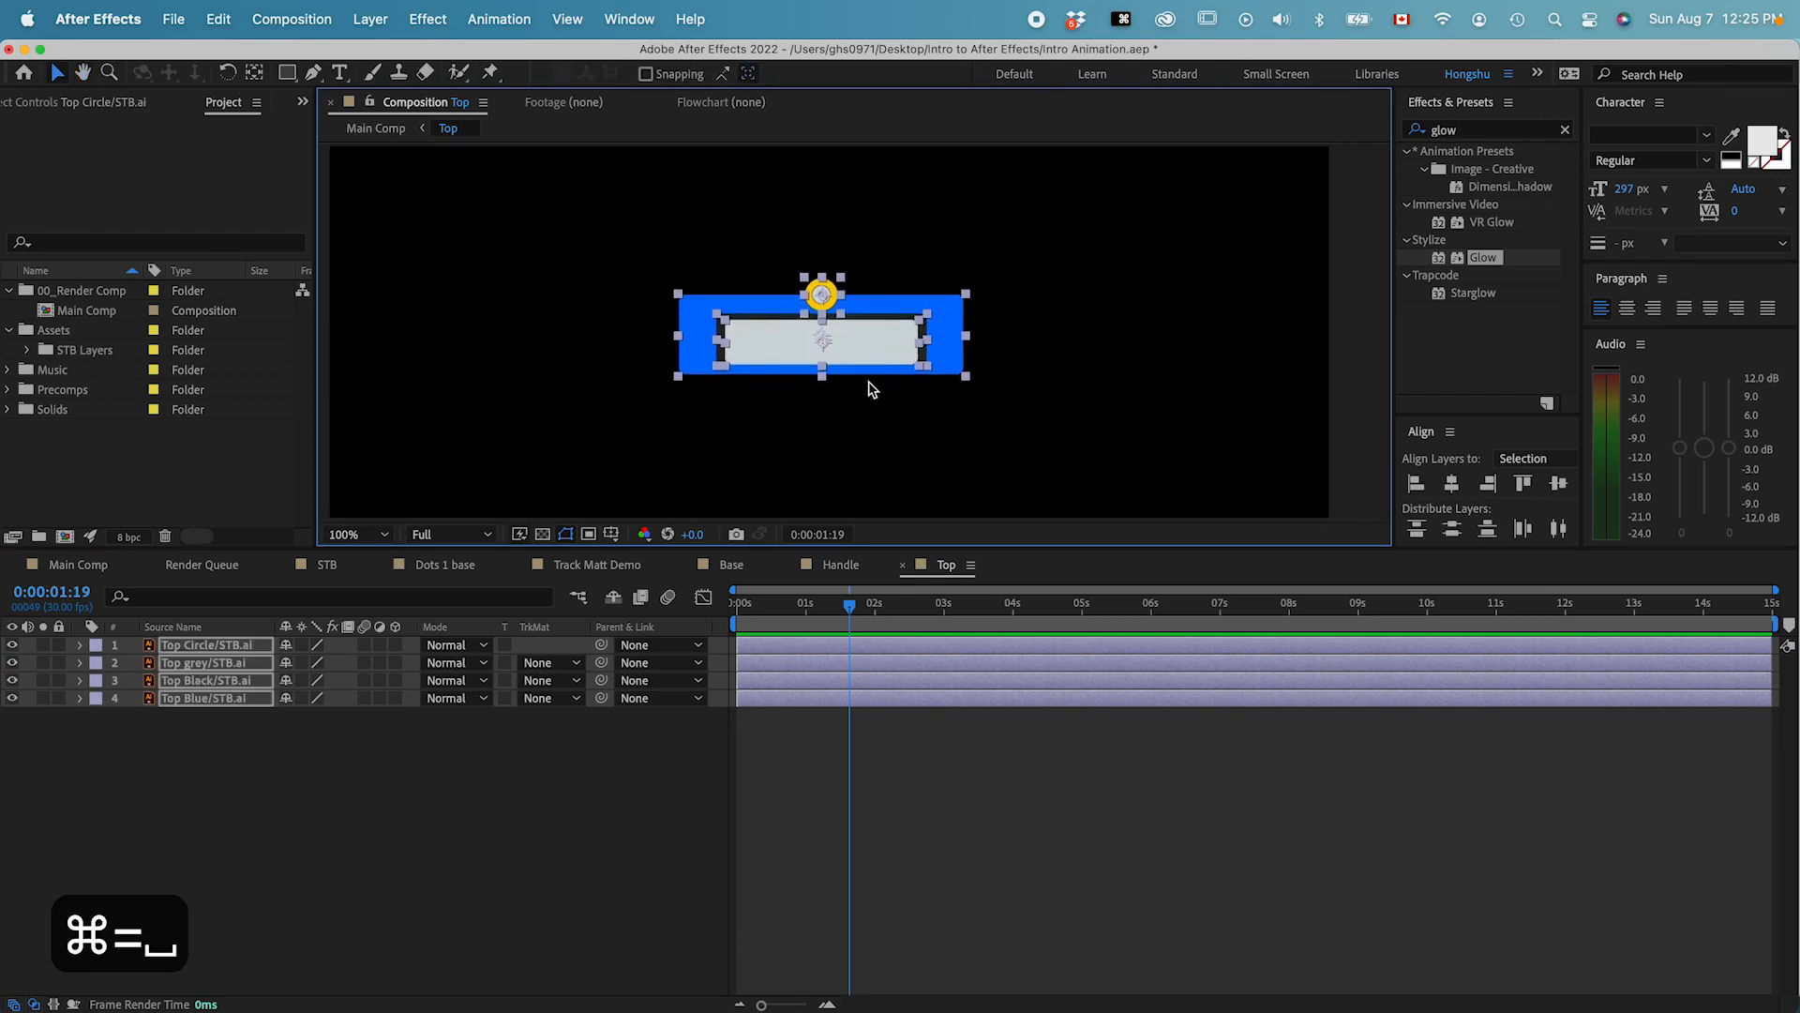
{"action": "left_click", "coordinate": [601, 792]}
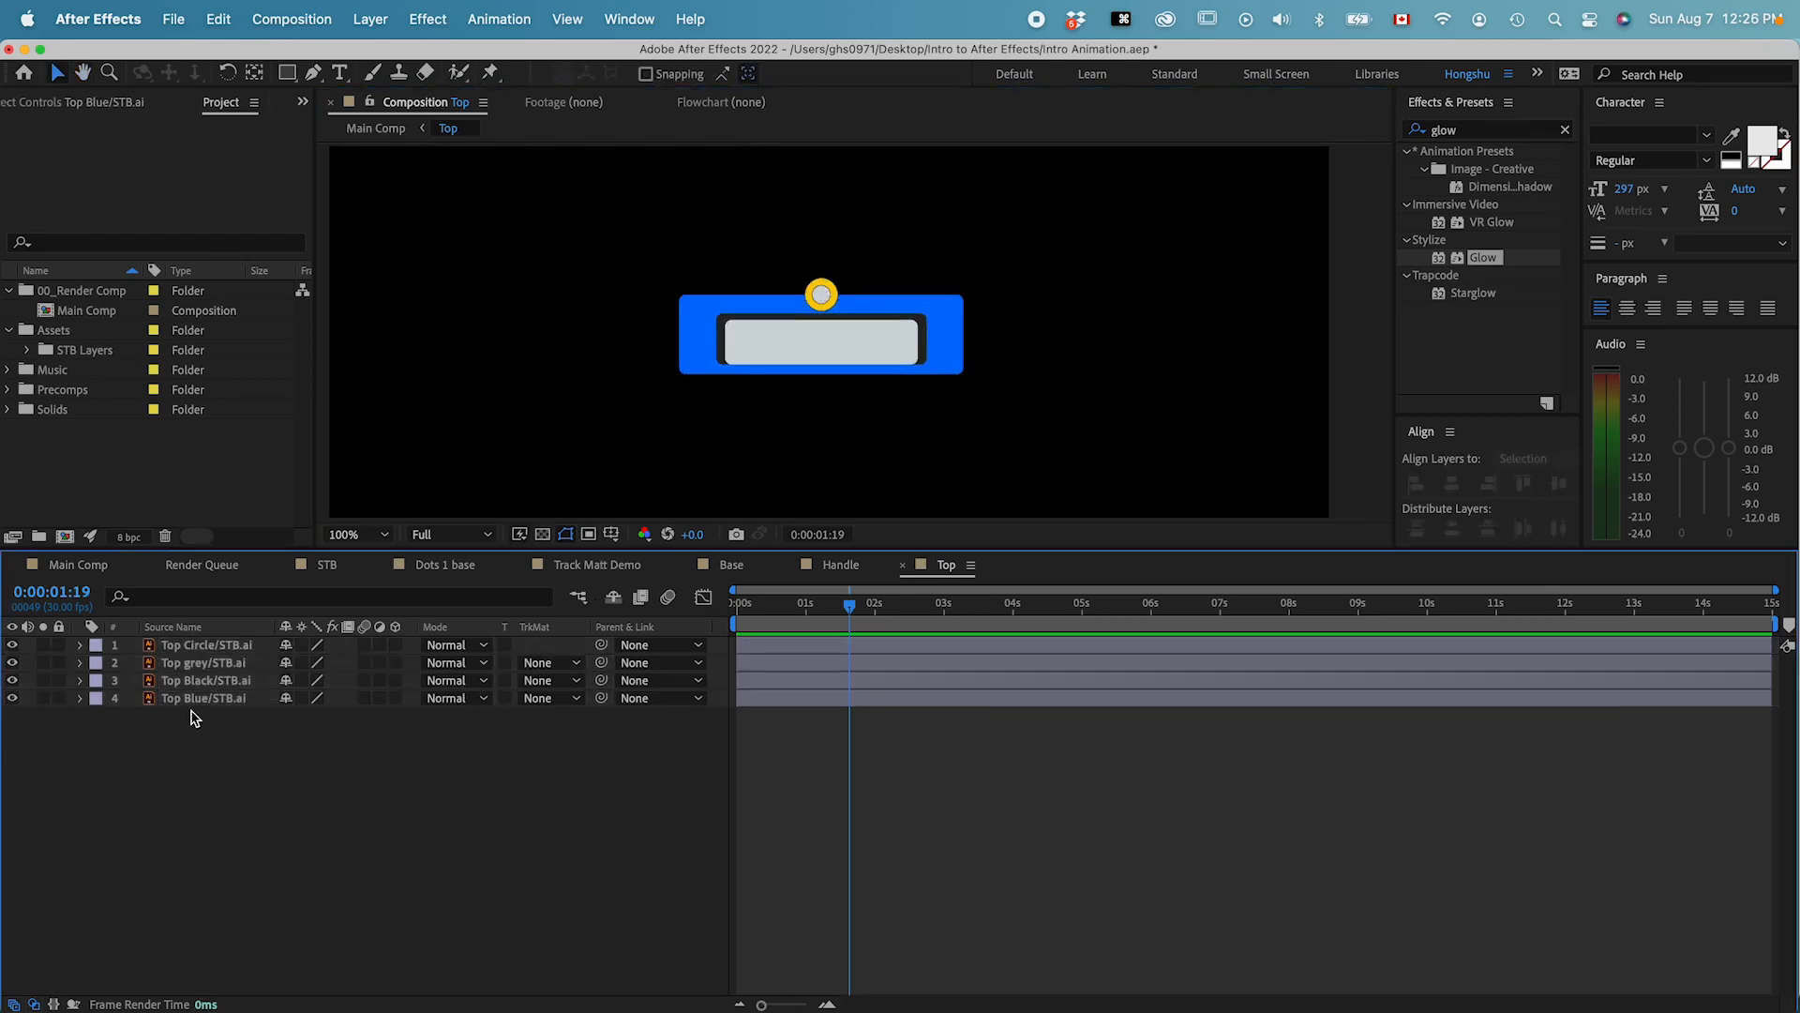
- Open the Base composition from Main Comp and copy all three Scale keyframes of the Base Blue layer
{"action": "left_click", "coordinate": [197, 700]}
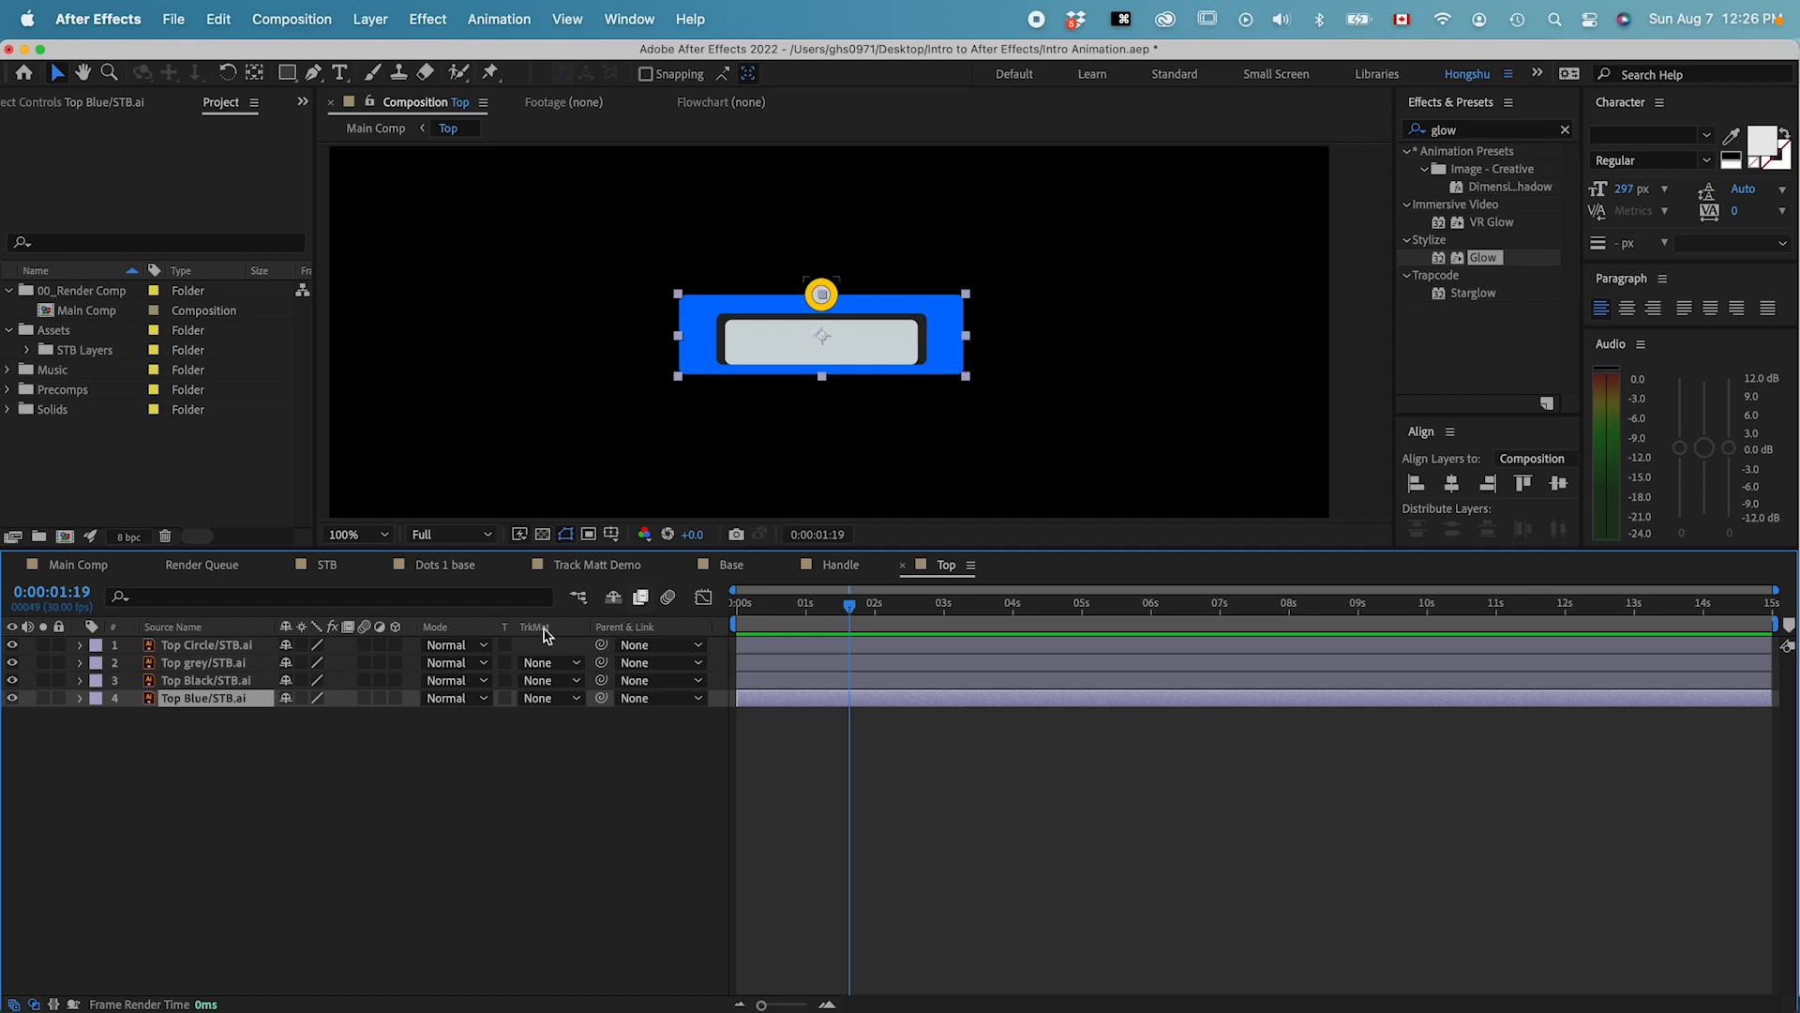
{"action": "left_click", "coordinate": [576, 597]}
{"action": "left_click", "coordinate": [489, 601]}
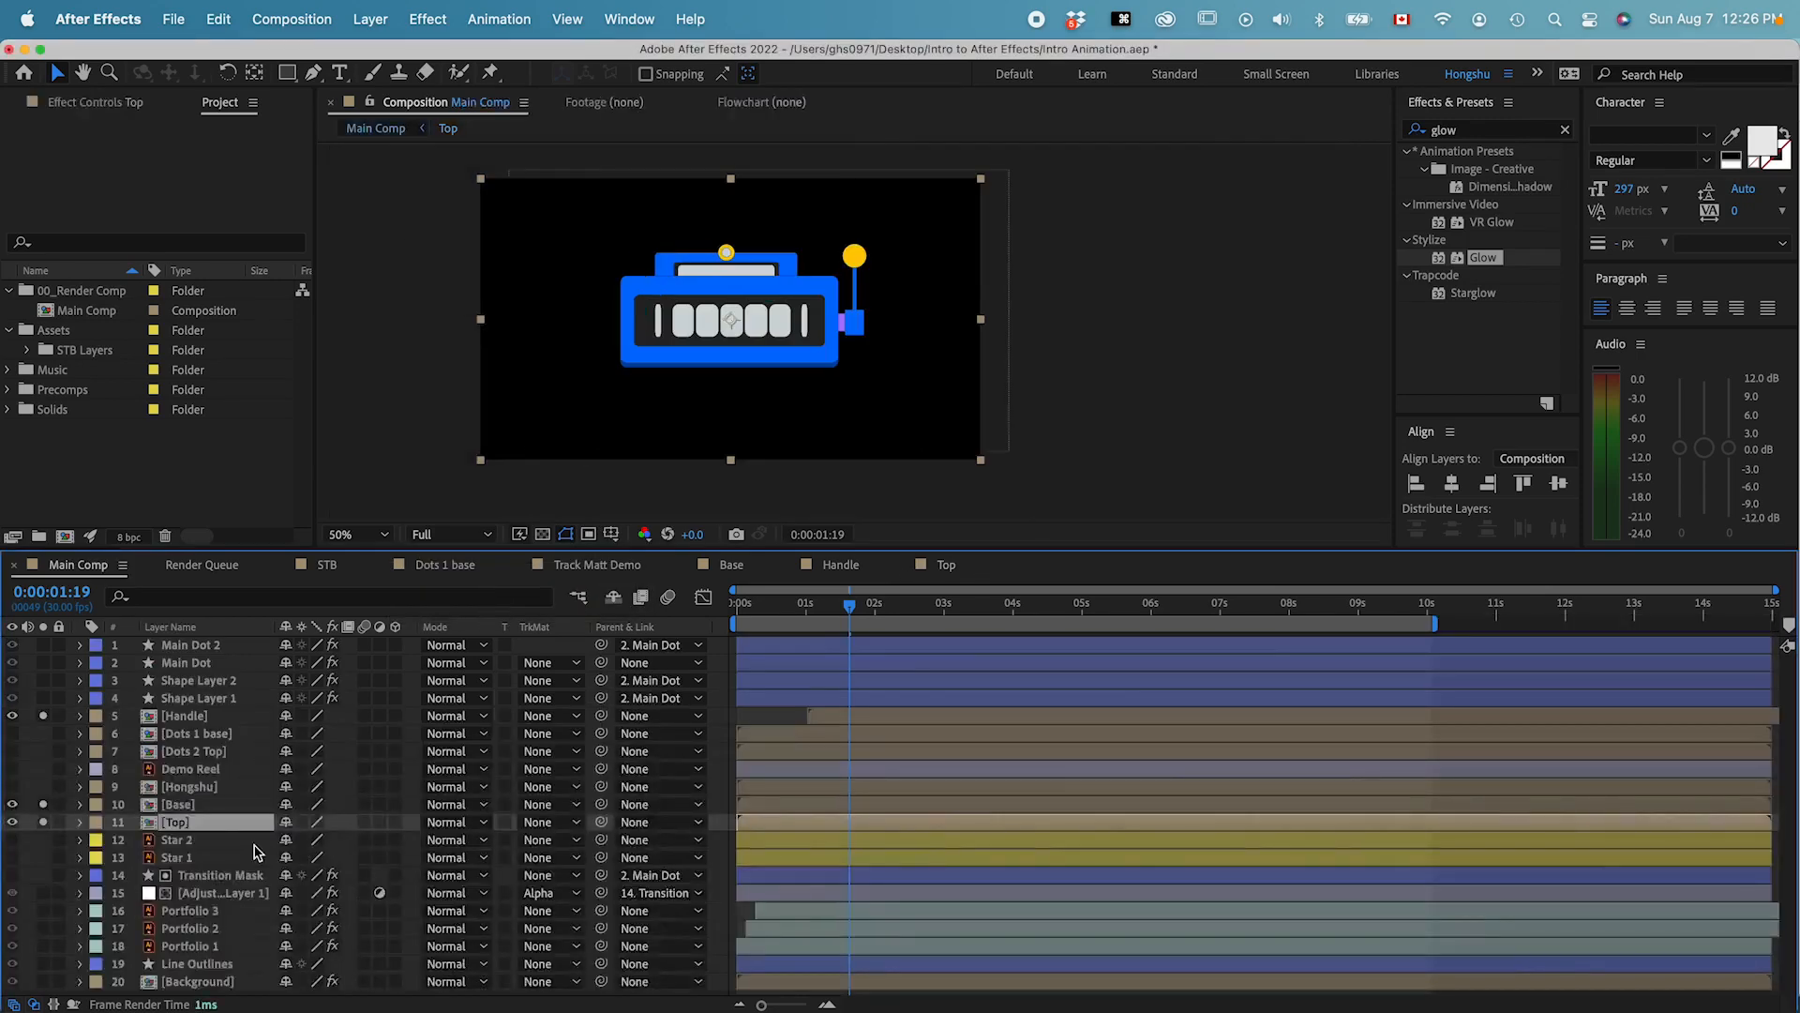
{"action": "double_click", "coordinate": [176, 823]}
{"action": "left_click", "coordinate": [576, 597]}
{"action": "left_click", "coordinate": [476, 597]}
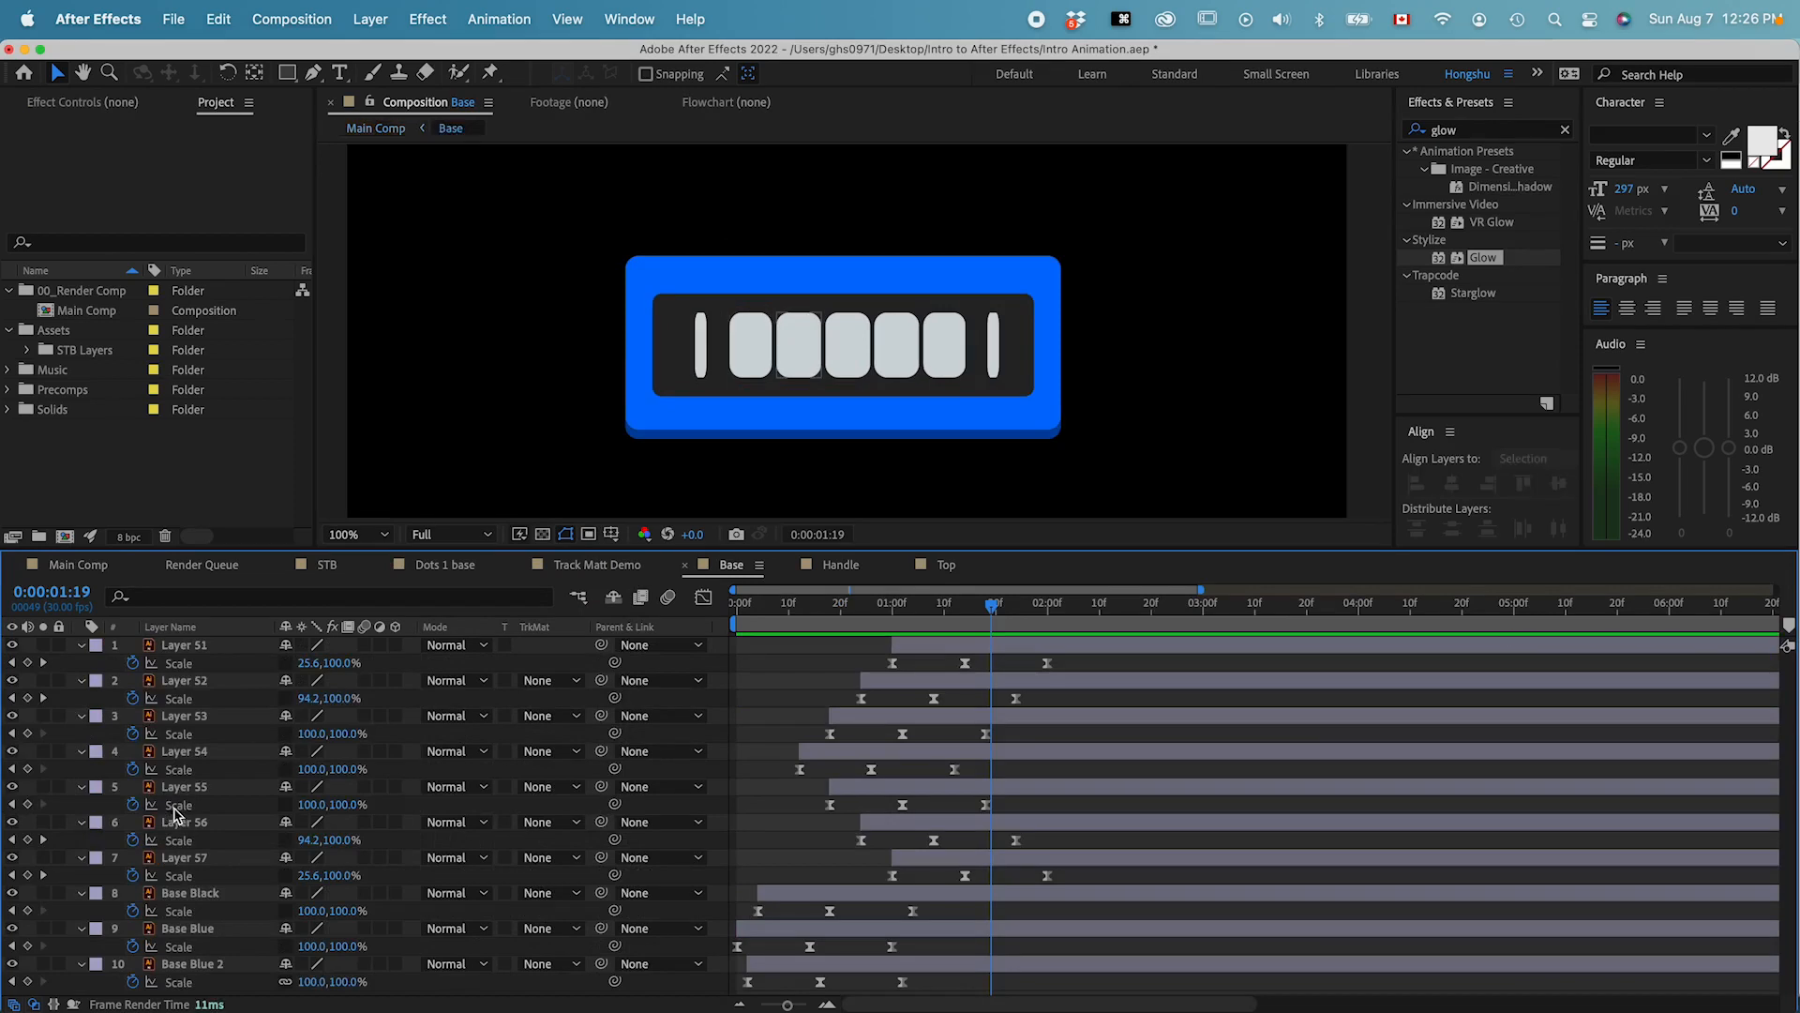
{"action": "left_click", "coordinate": [910, 951]}
{"action": "left_click_drag", "start_coordinate": [917, 940], "coordinate": [731, 973]}
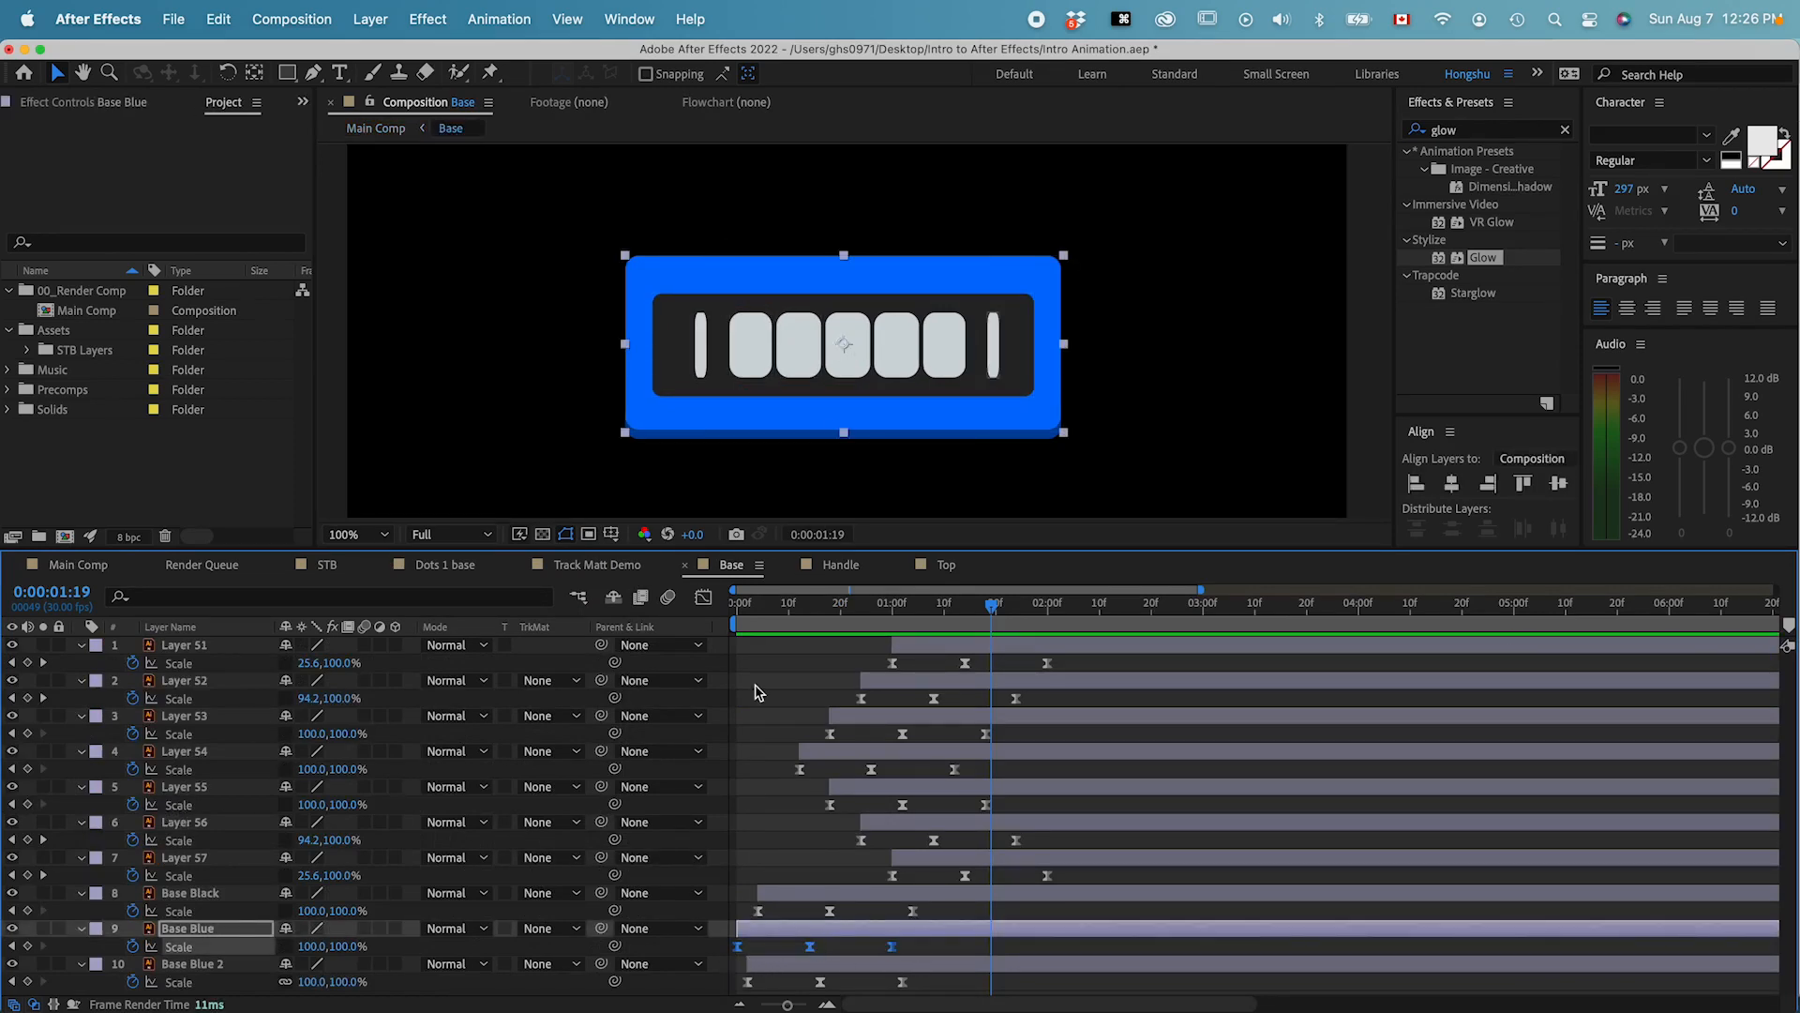
{"action": "key", "text": "super+c"}
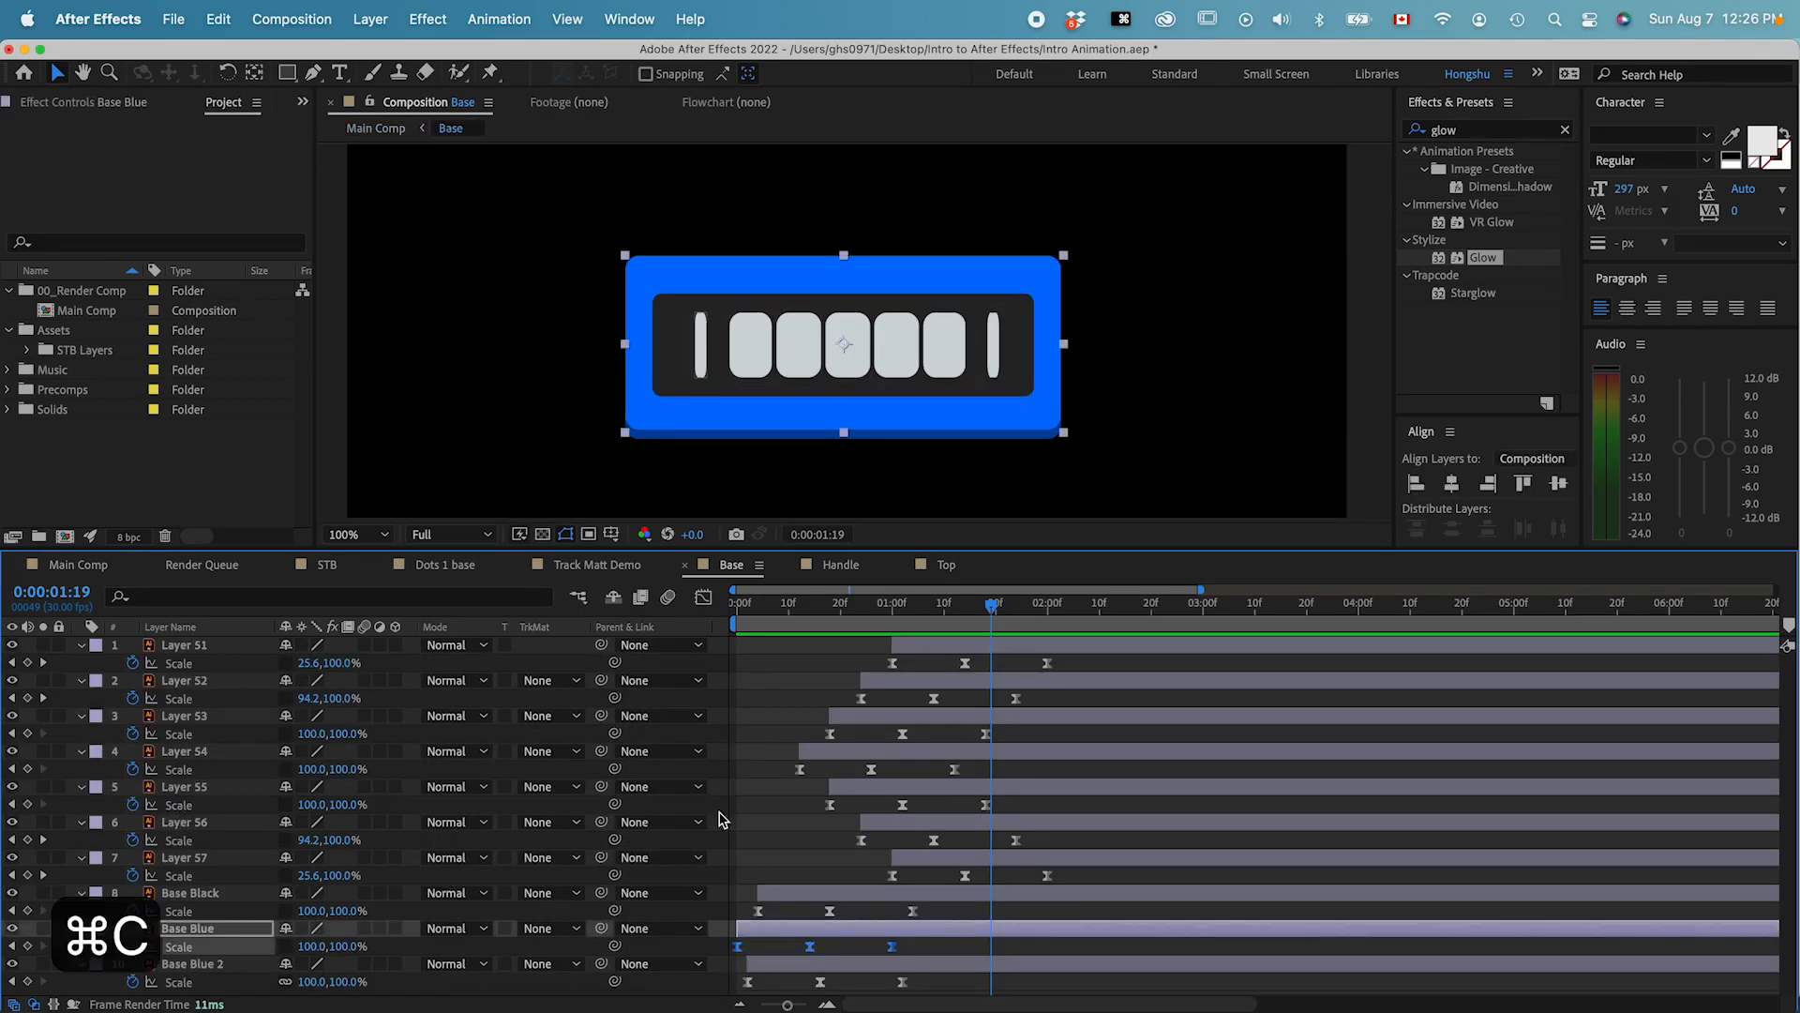
- Return to the Top composition and select the Top Blue layer
{"action": "left_click", "coordinate": [576, 598]}
{"action": "left_click", "coordinate": [465, 602]}
{"action": "double_click", "coordinate": [185, 829]}
{"action": "left_click", "coordinate": [518, 823]}
{"action": "left_click", "coordinate": [195, 700]}
{"action": "left_click", "coordinate": [200, 682]}
{"action": "left_click", "coordinate": [202, 699]}
{"action": "left_click", "coordinate": [11, 697]}
{"action": "left_click", "coordinate": [11, 698]}
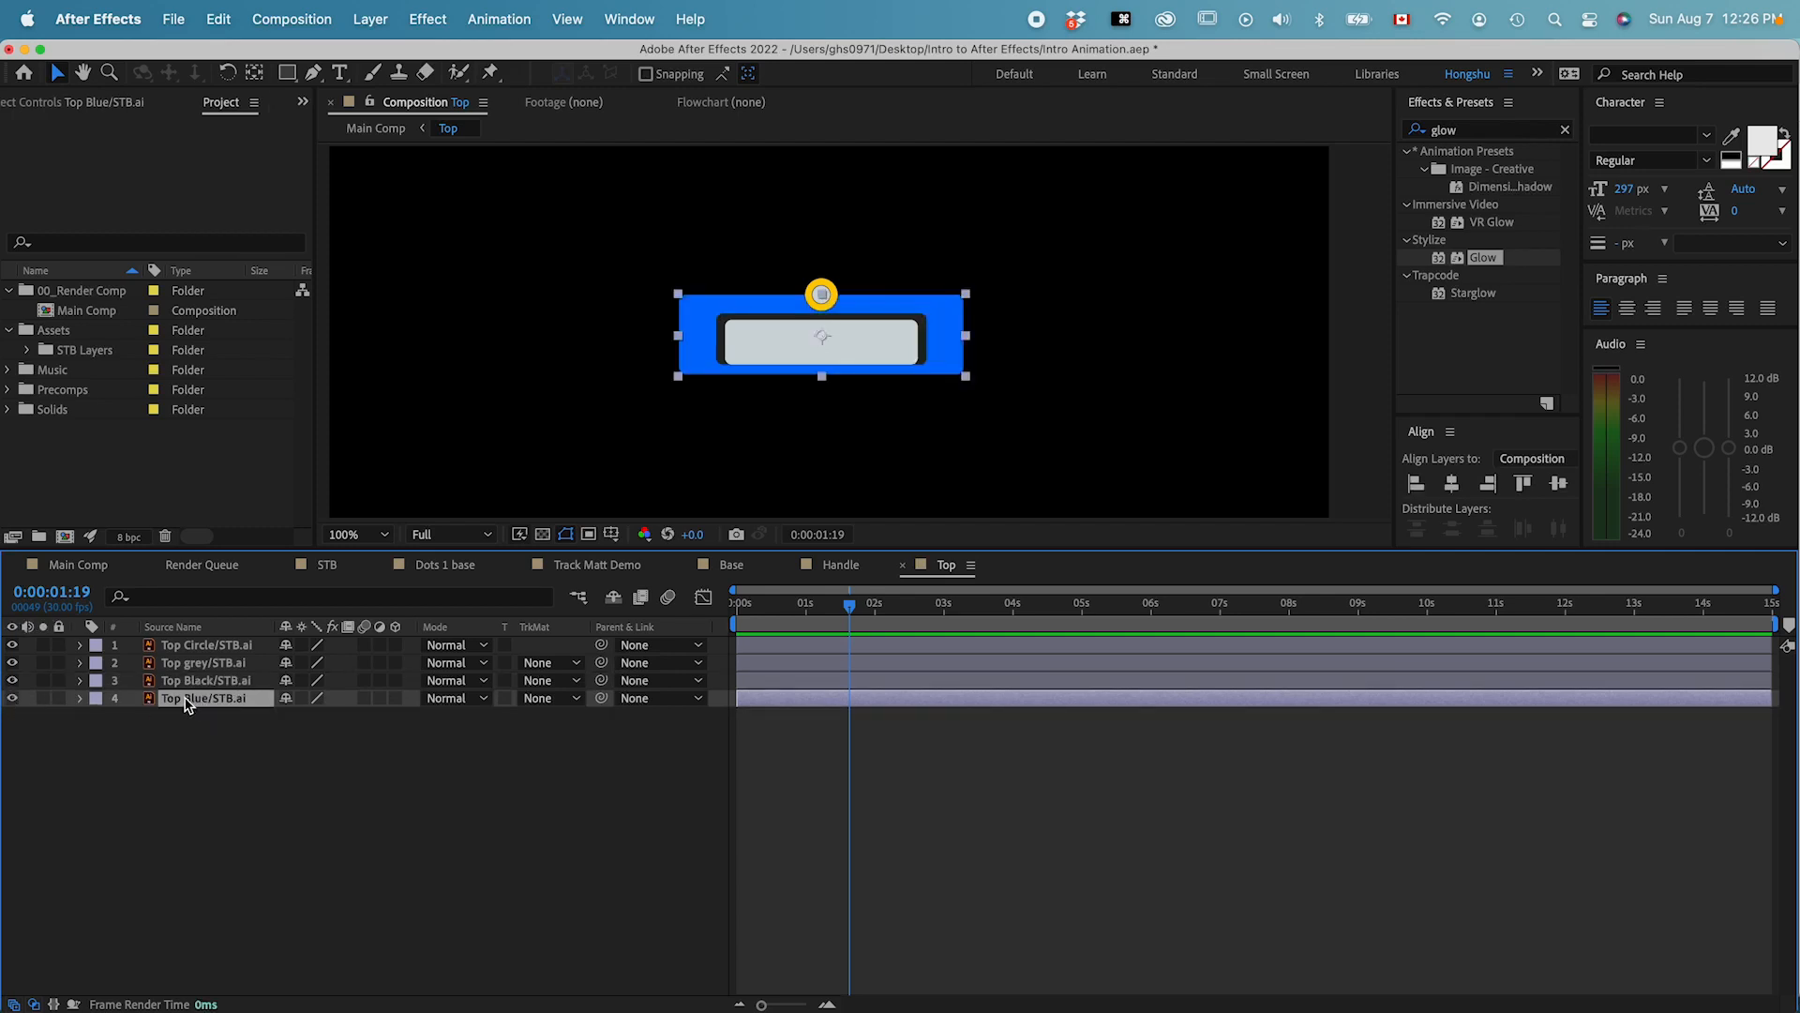
- Paste the copied Scale keyframes onto the Top Blue layer at 0:00:00:00 and preview the animation
{"action": "key", "text": "s"}
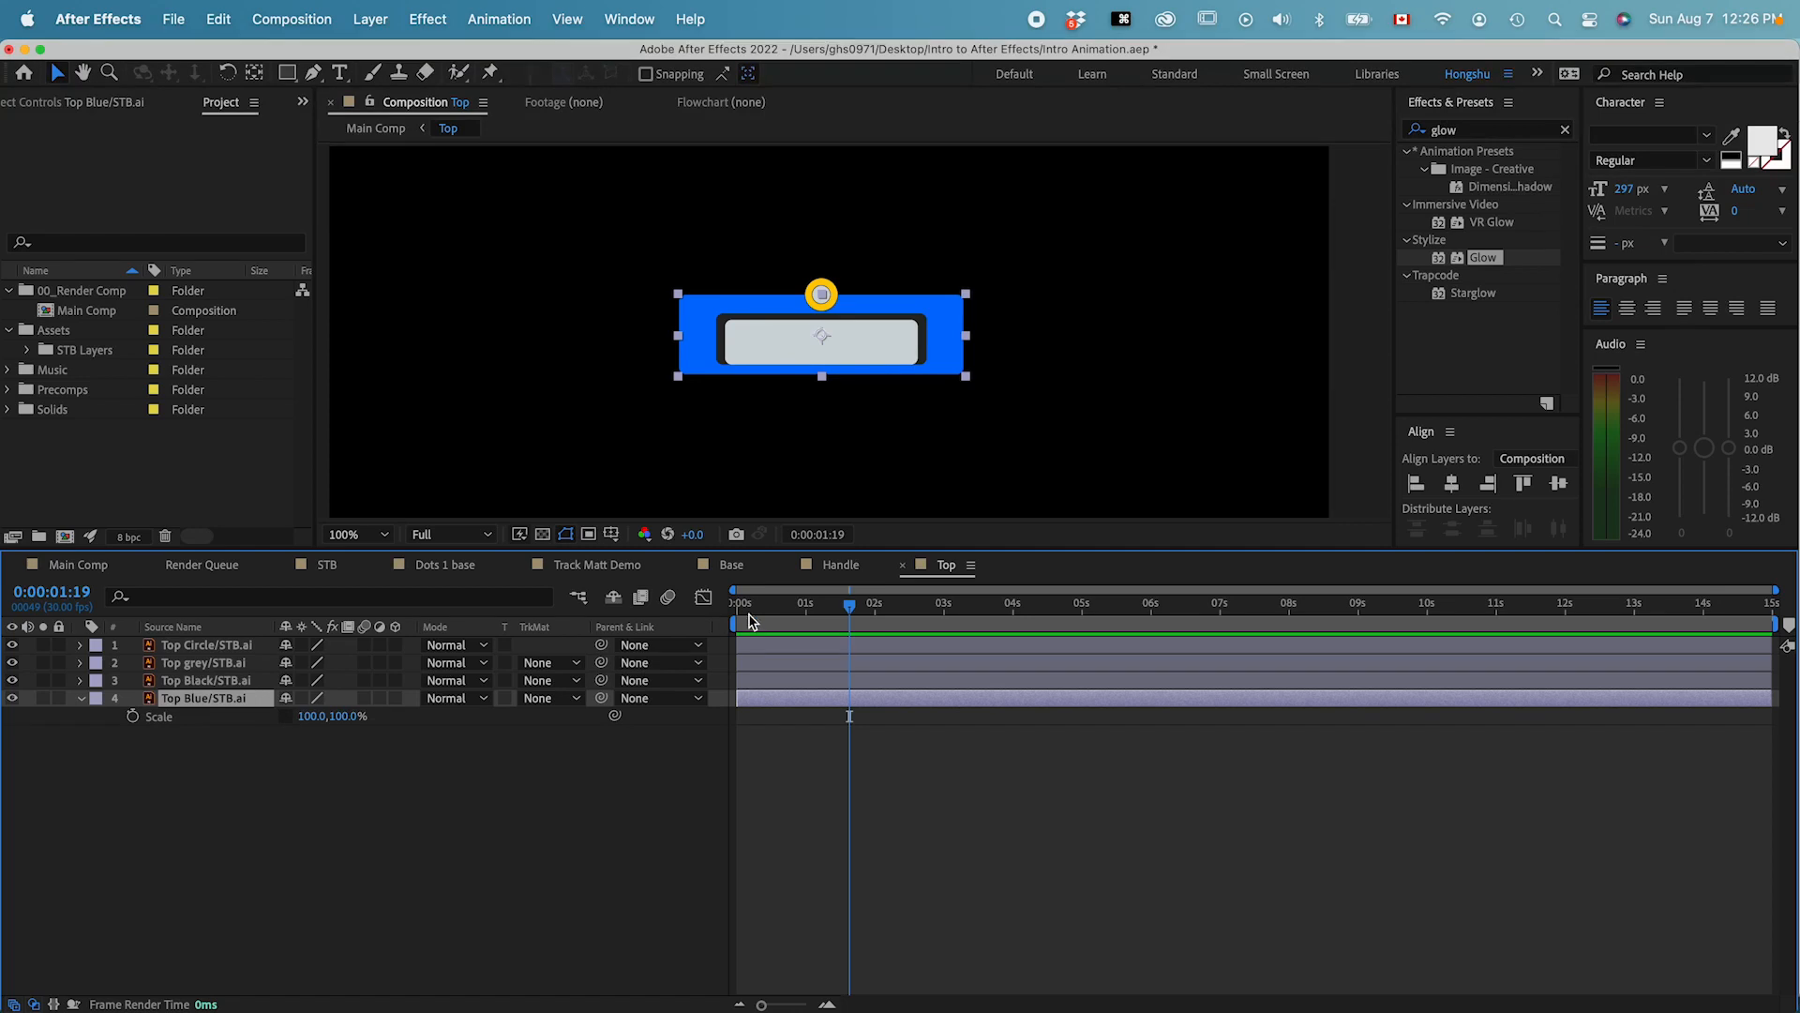
{"action": "key", "text": "Home"}
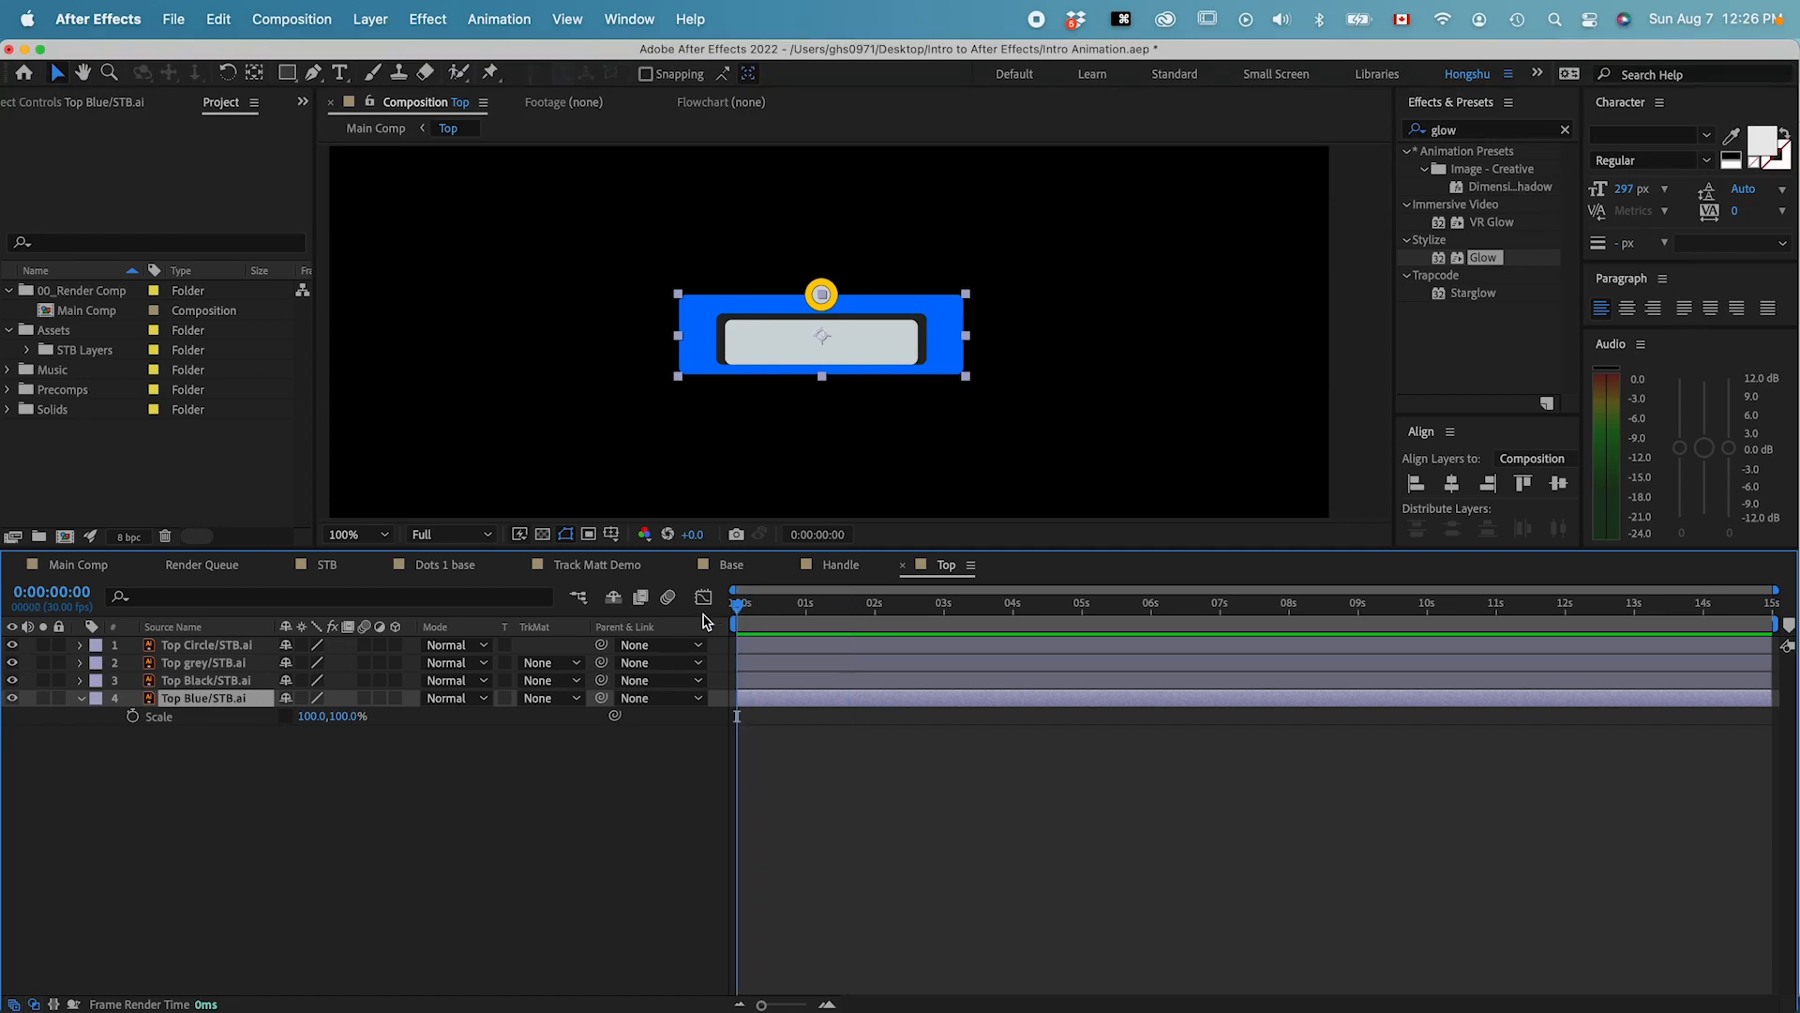
{"action": "key", "text": "super+v"}
{"action": "left_click", "coordinate": [763, 791]}
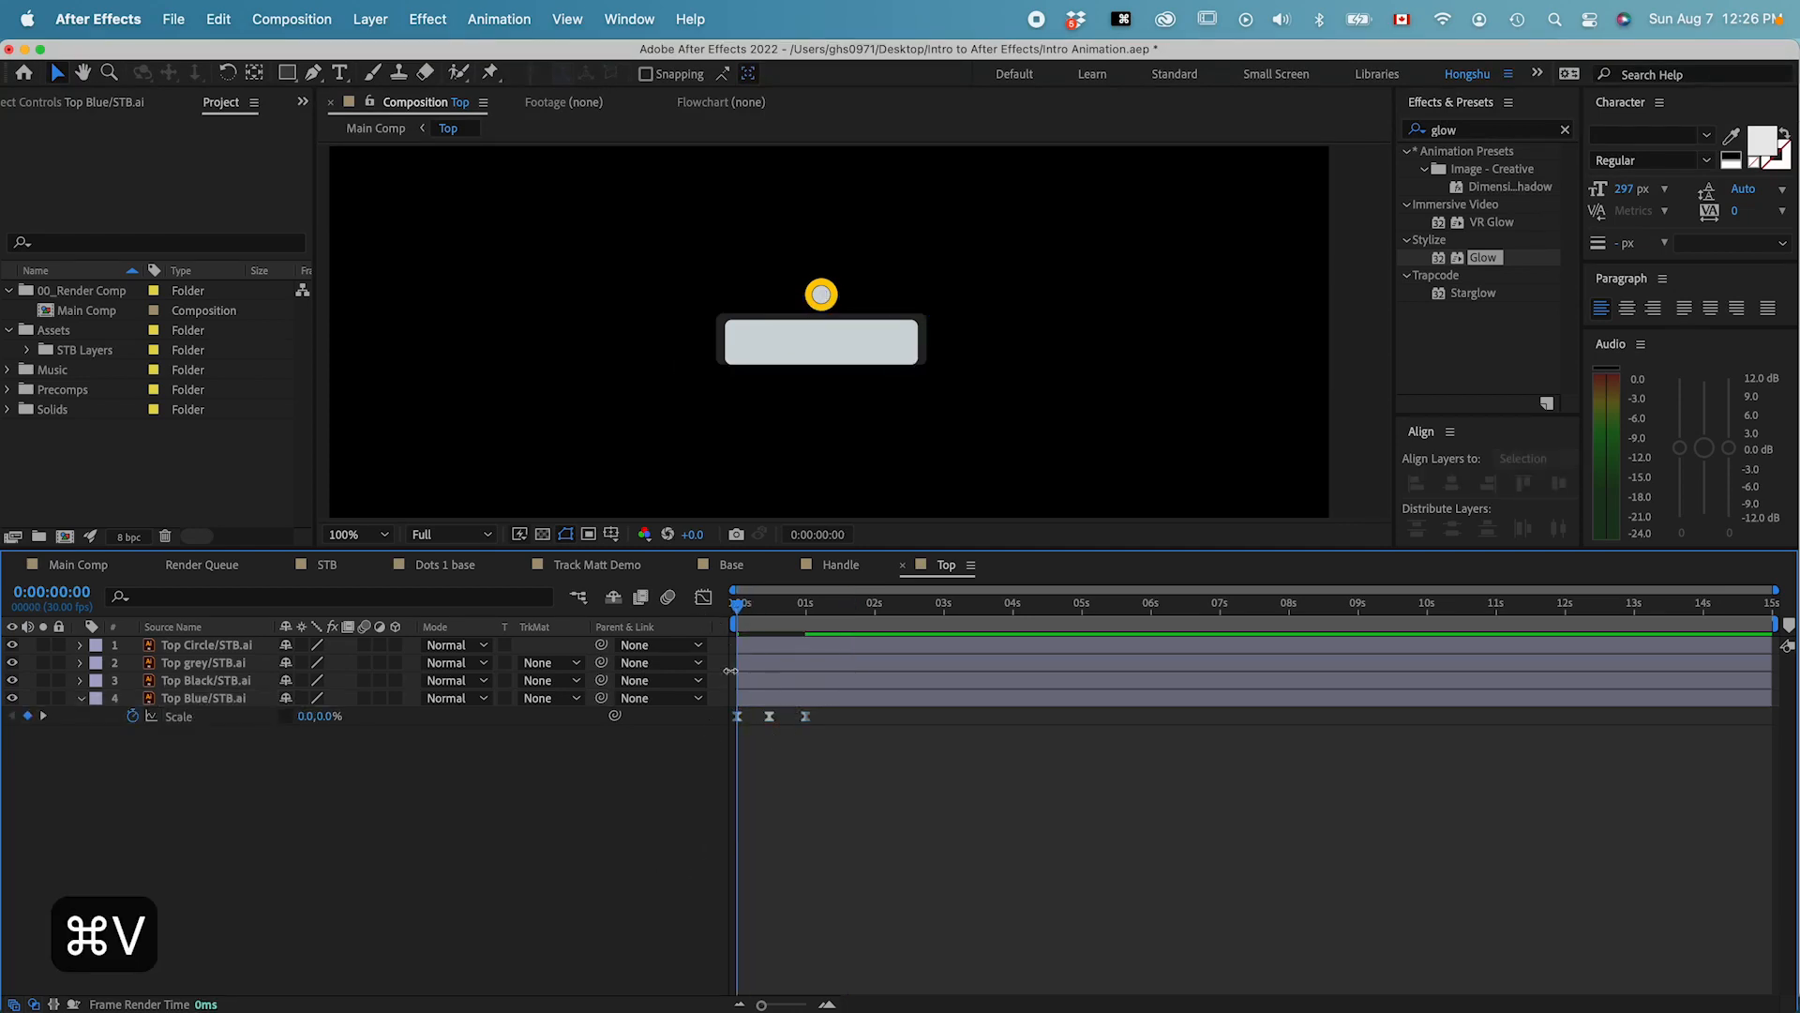
{"action": "key", "text": "space"}
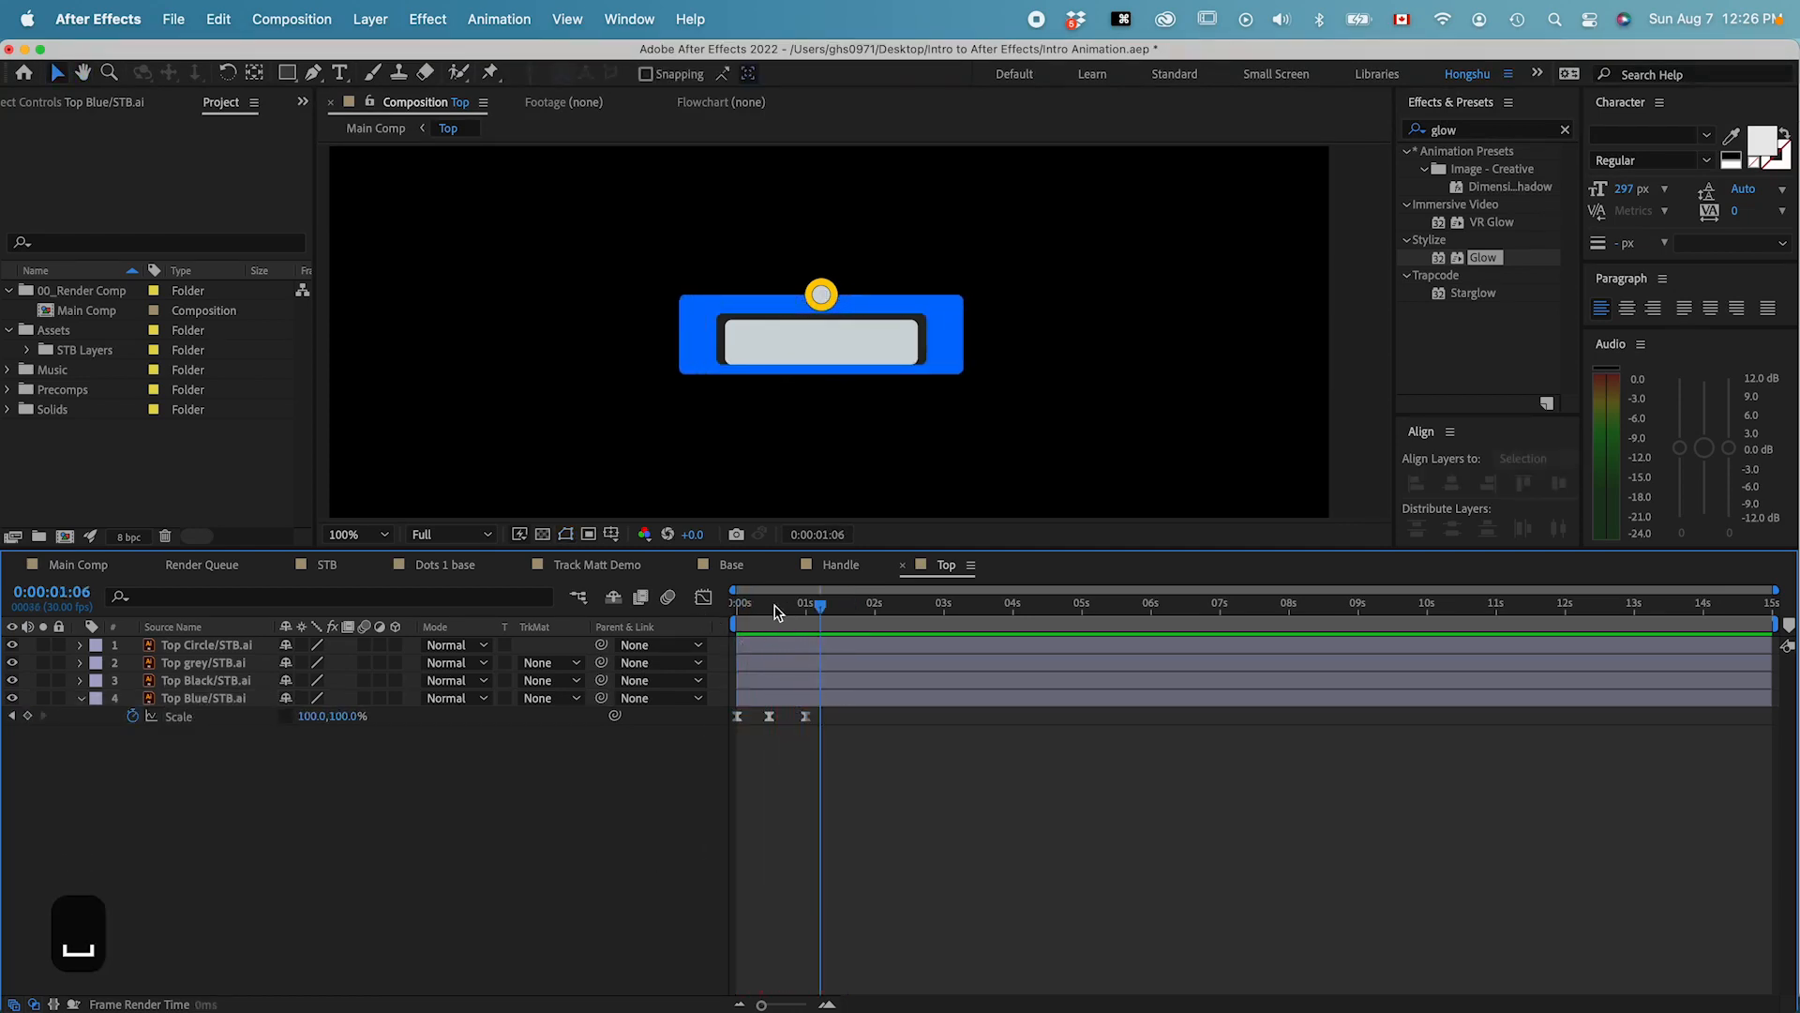
{"action": "key", "text": "space"}
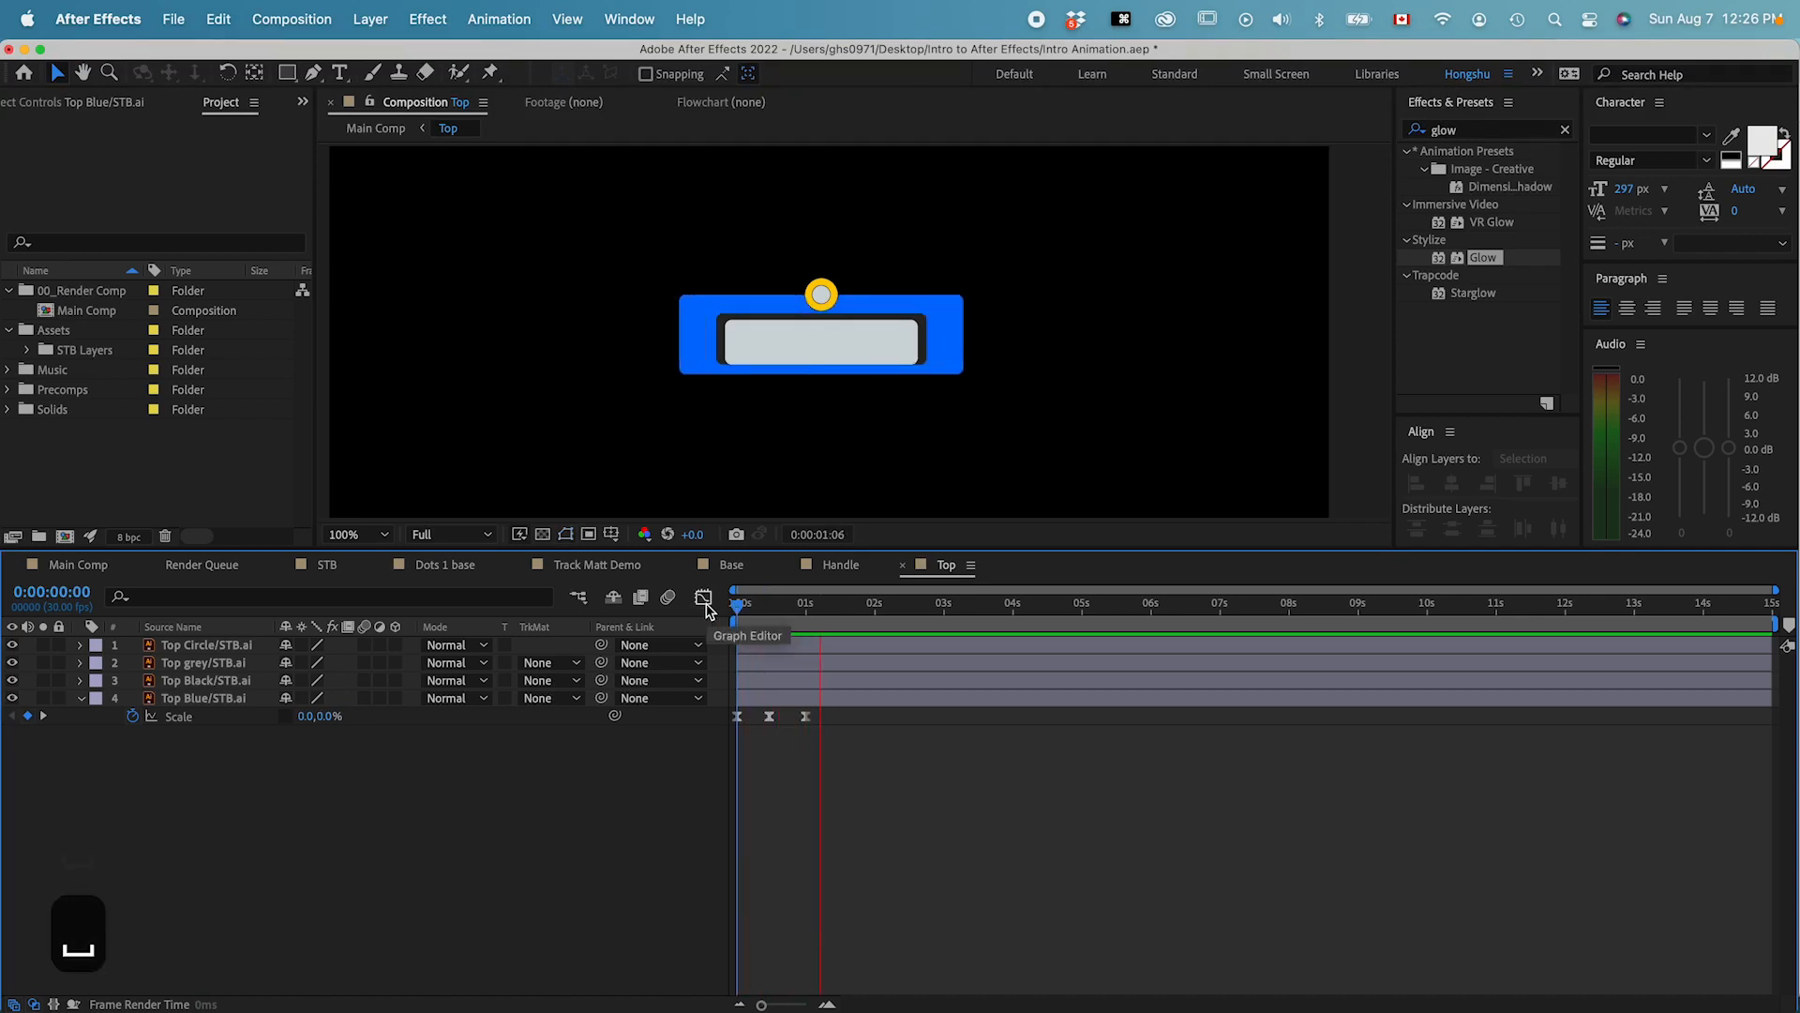
{"action": "key", "text": "space"}
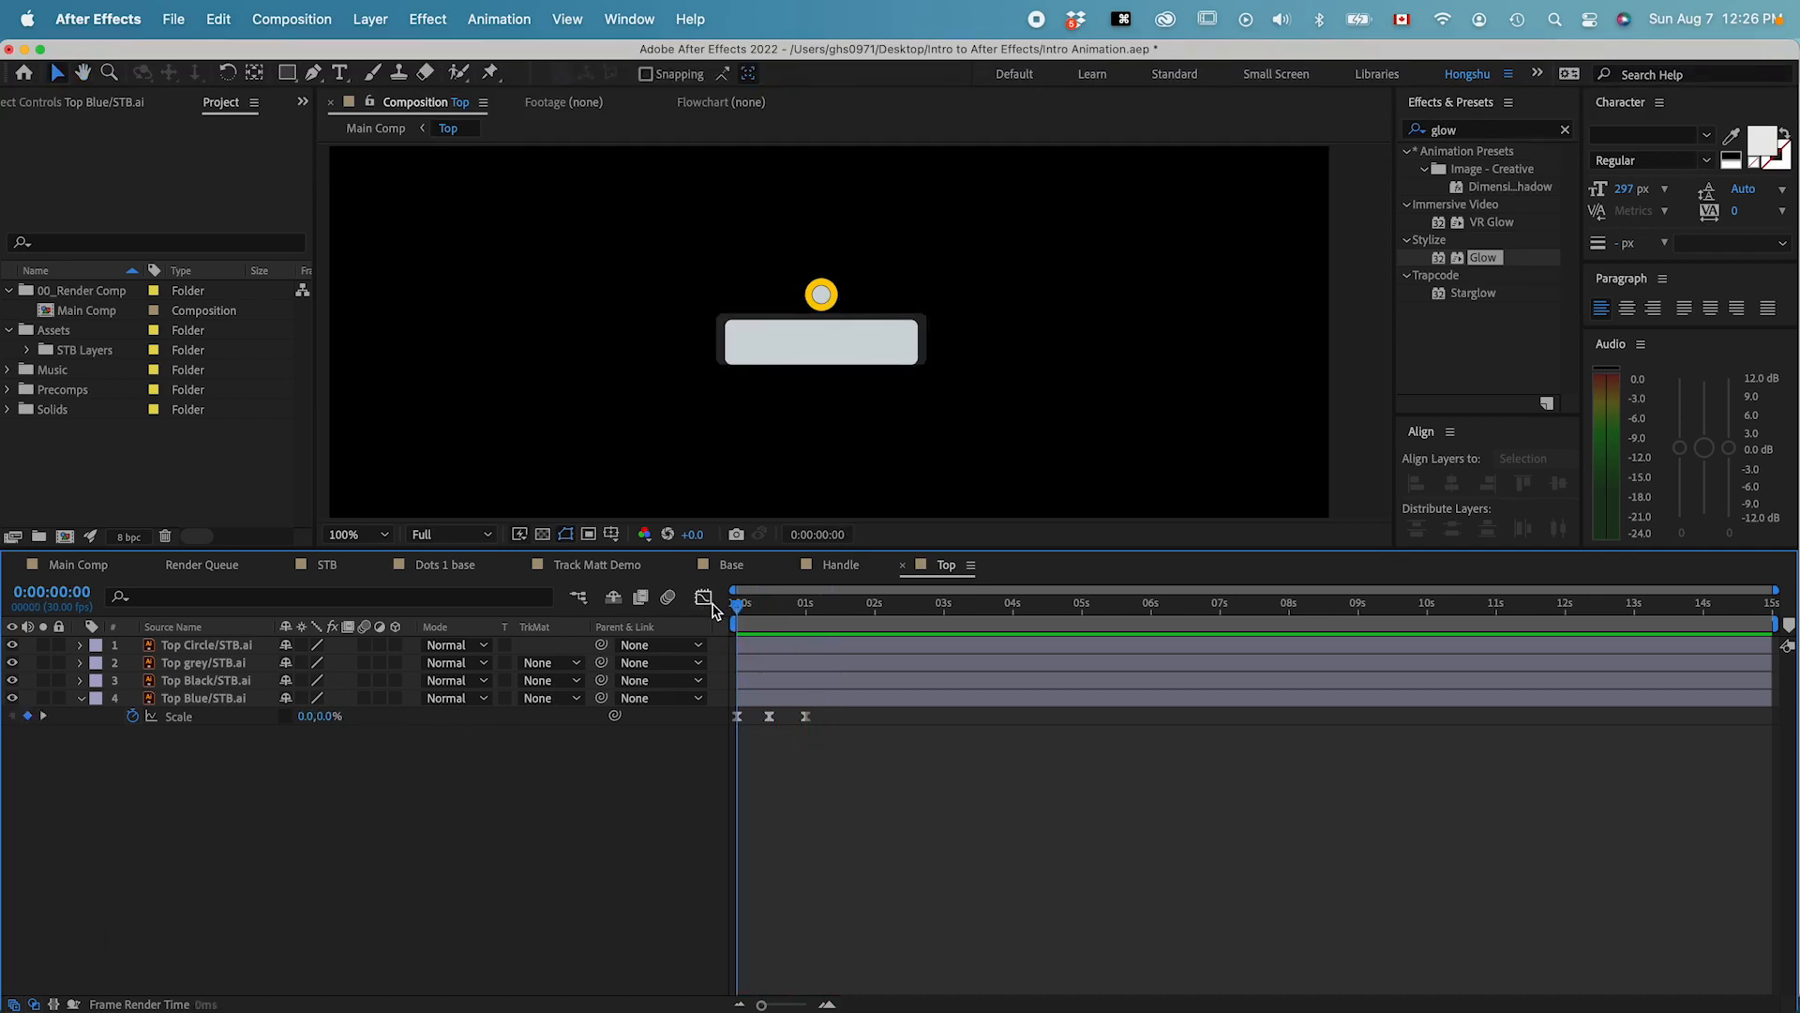
{"action": "key", "text": "space"}
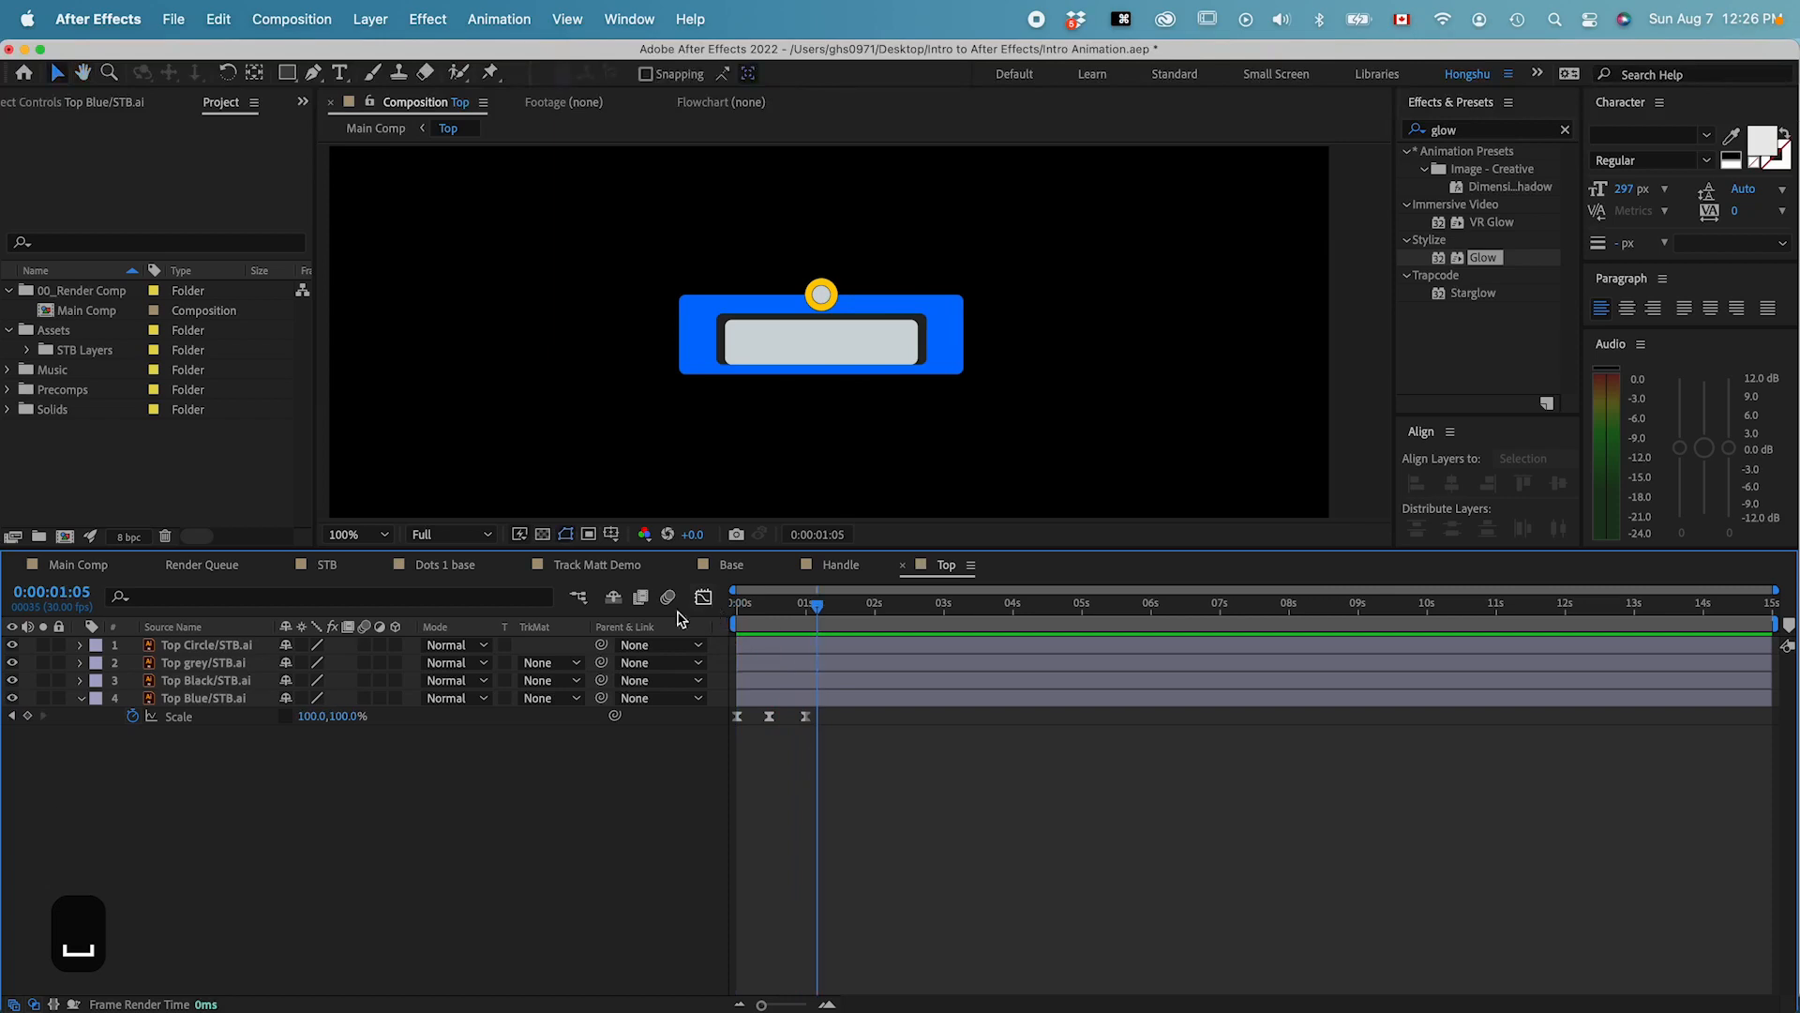
- Reveal Scale on the Top Black and Top grey layers, paste the same keyframes at 0:00:00:00, and preview
{"action": "left_click", "coordinate": [212, 686]}
{"action": "left_click", "coordinate": [208, 664], "text": "shift"}
{"action": "key", "text": "s"}
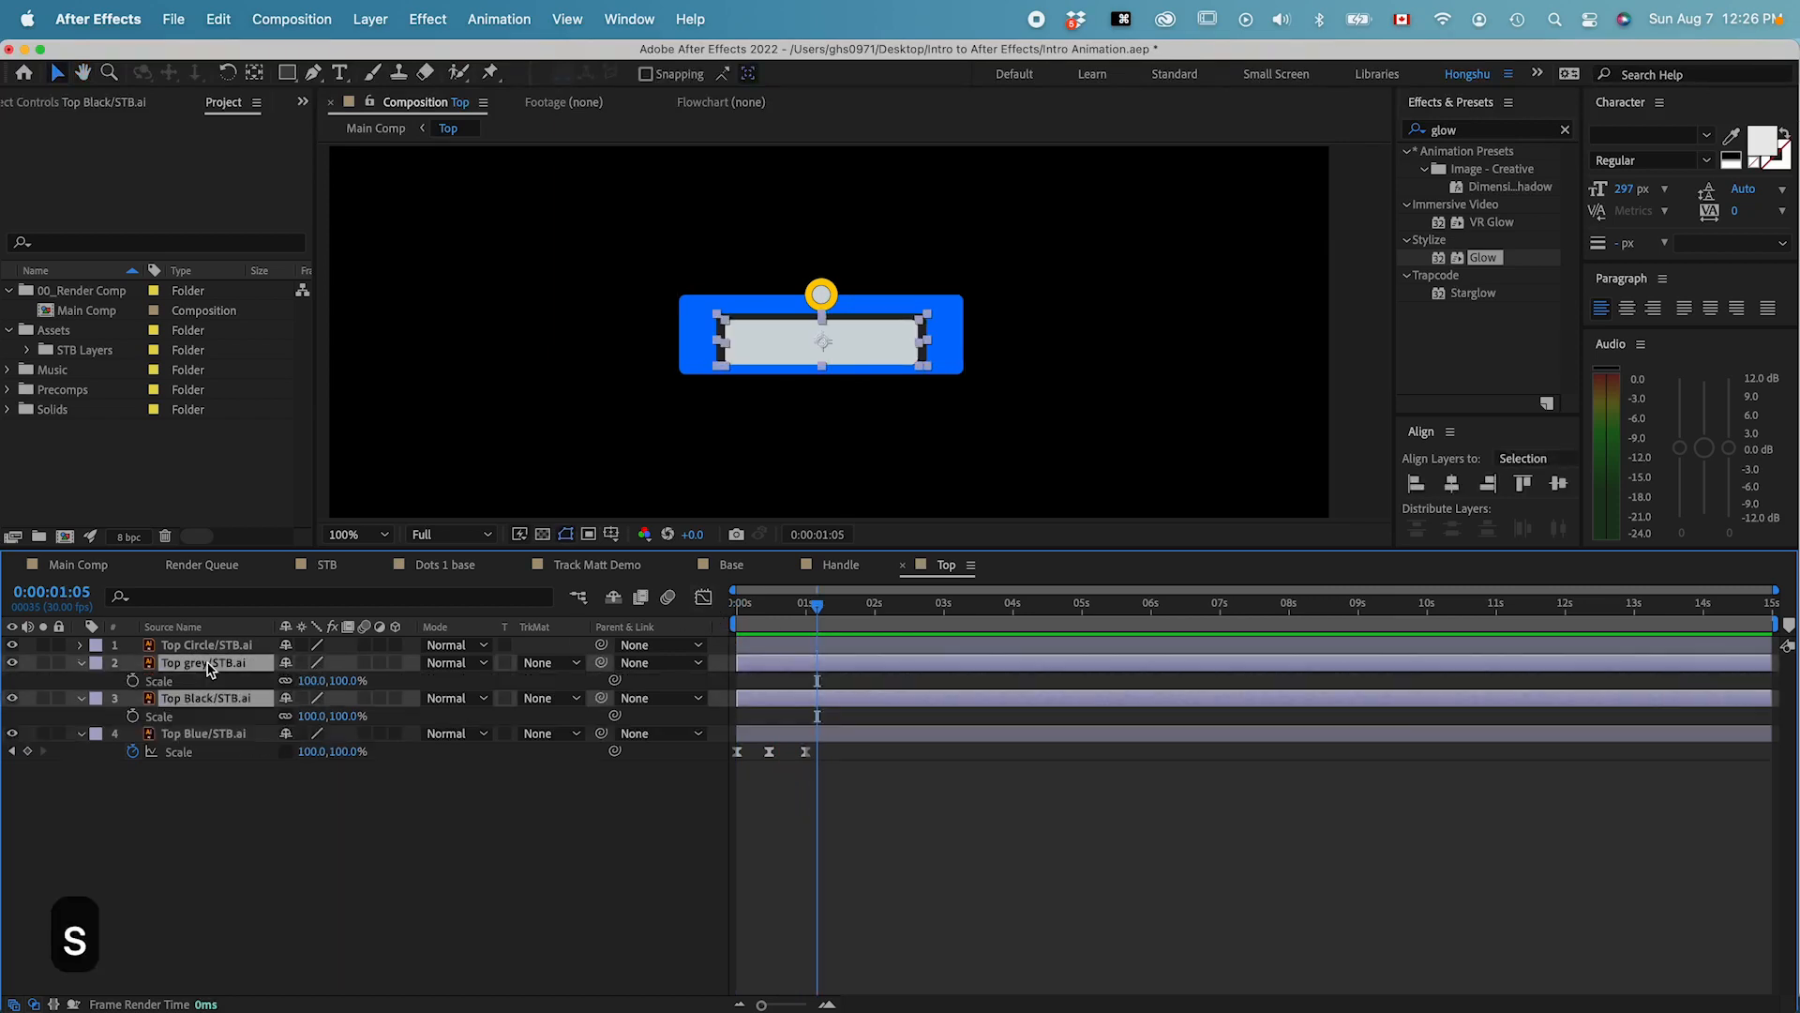
{"action": "left_click", "coordinate": [231, 812]}
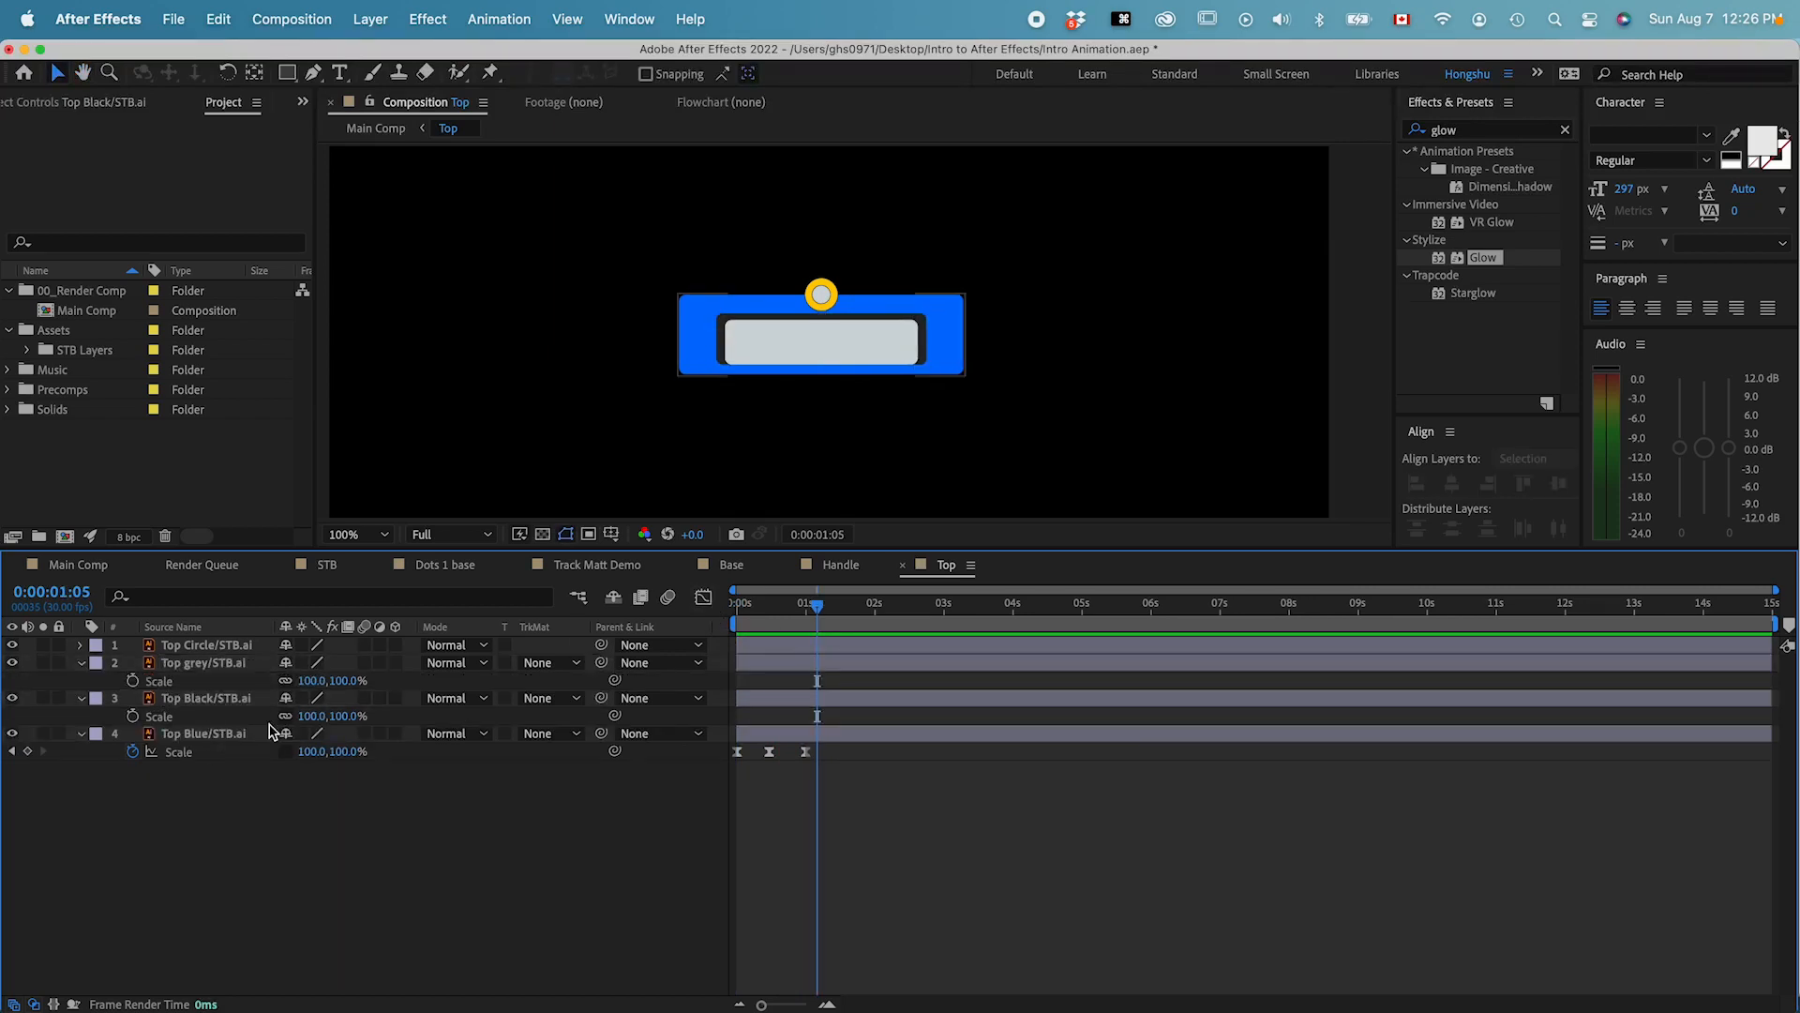
{"action": "left_click_drag", "start_coordinate": [817, 608], "coordinate": [656, 613]}
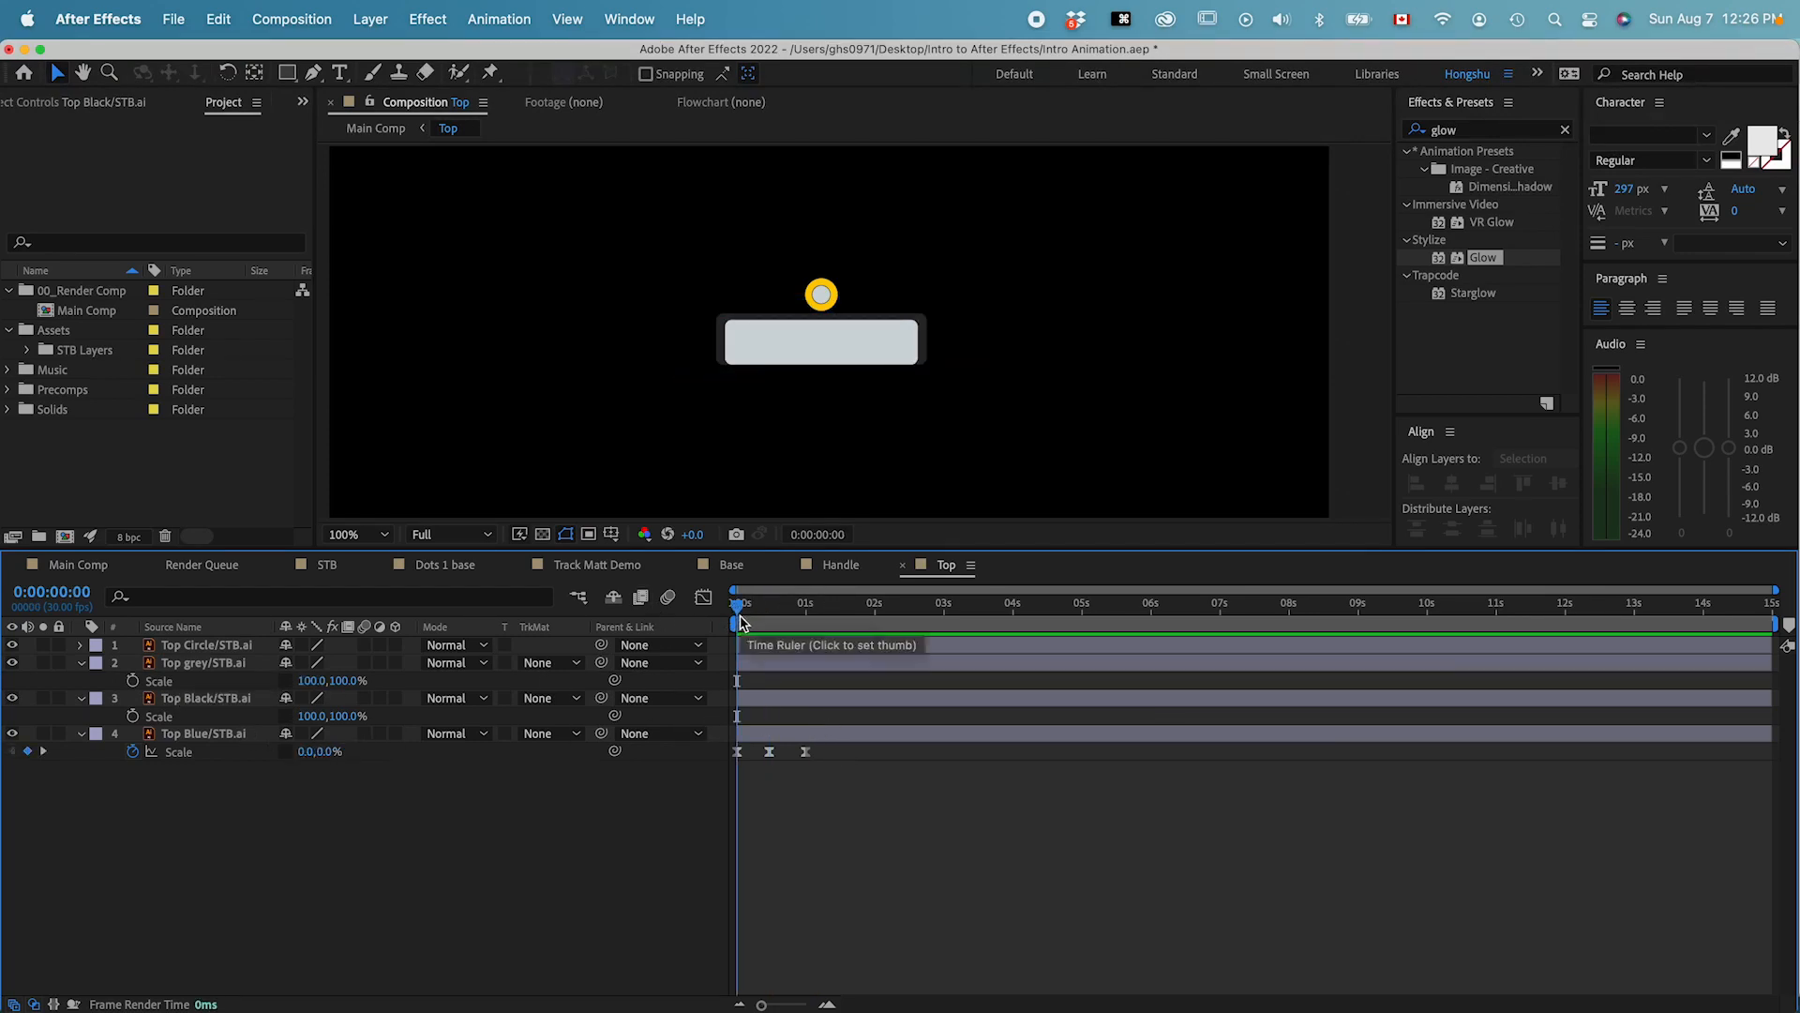
{"action": "left_click", "coordinate": [200, 663]}
{"action": "left_click", "coordinate": [200, 698], "text": "shift"}
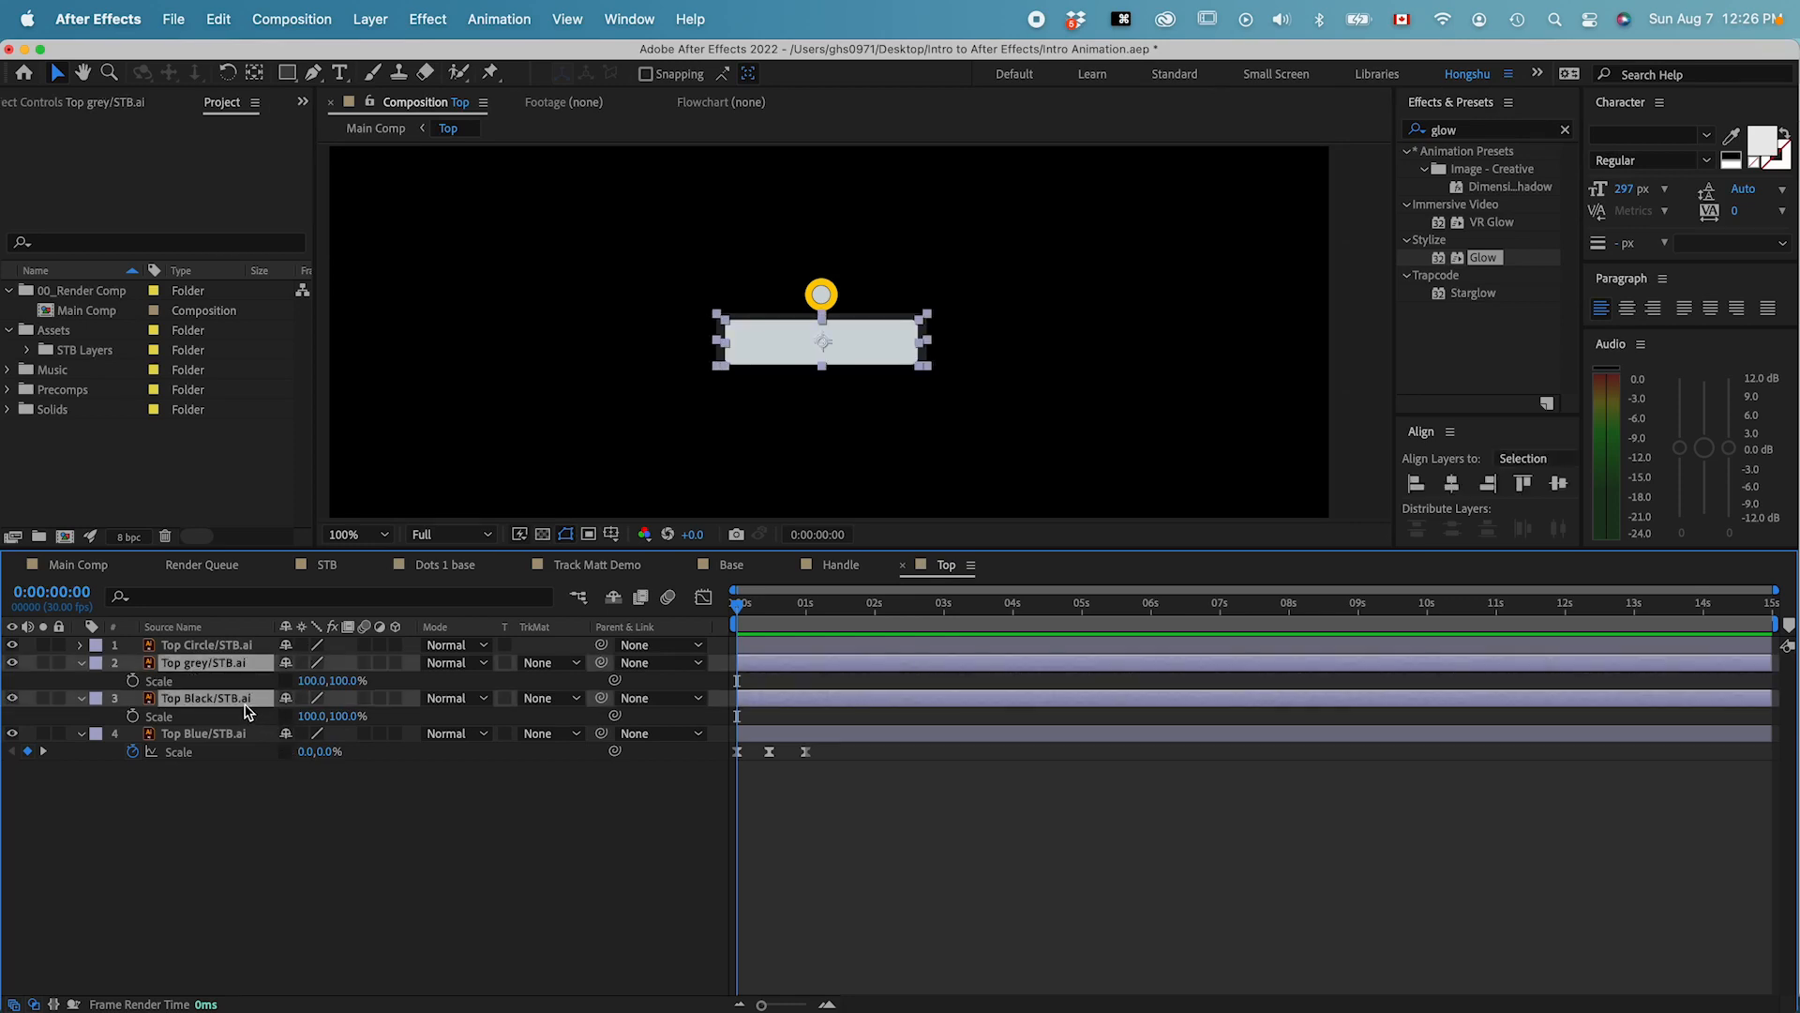
{"action": "key", "text": "super+v"}
{"action": "left_click", "coordinate": [278, 787]}
{"action": "key", "text": "space"}
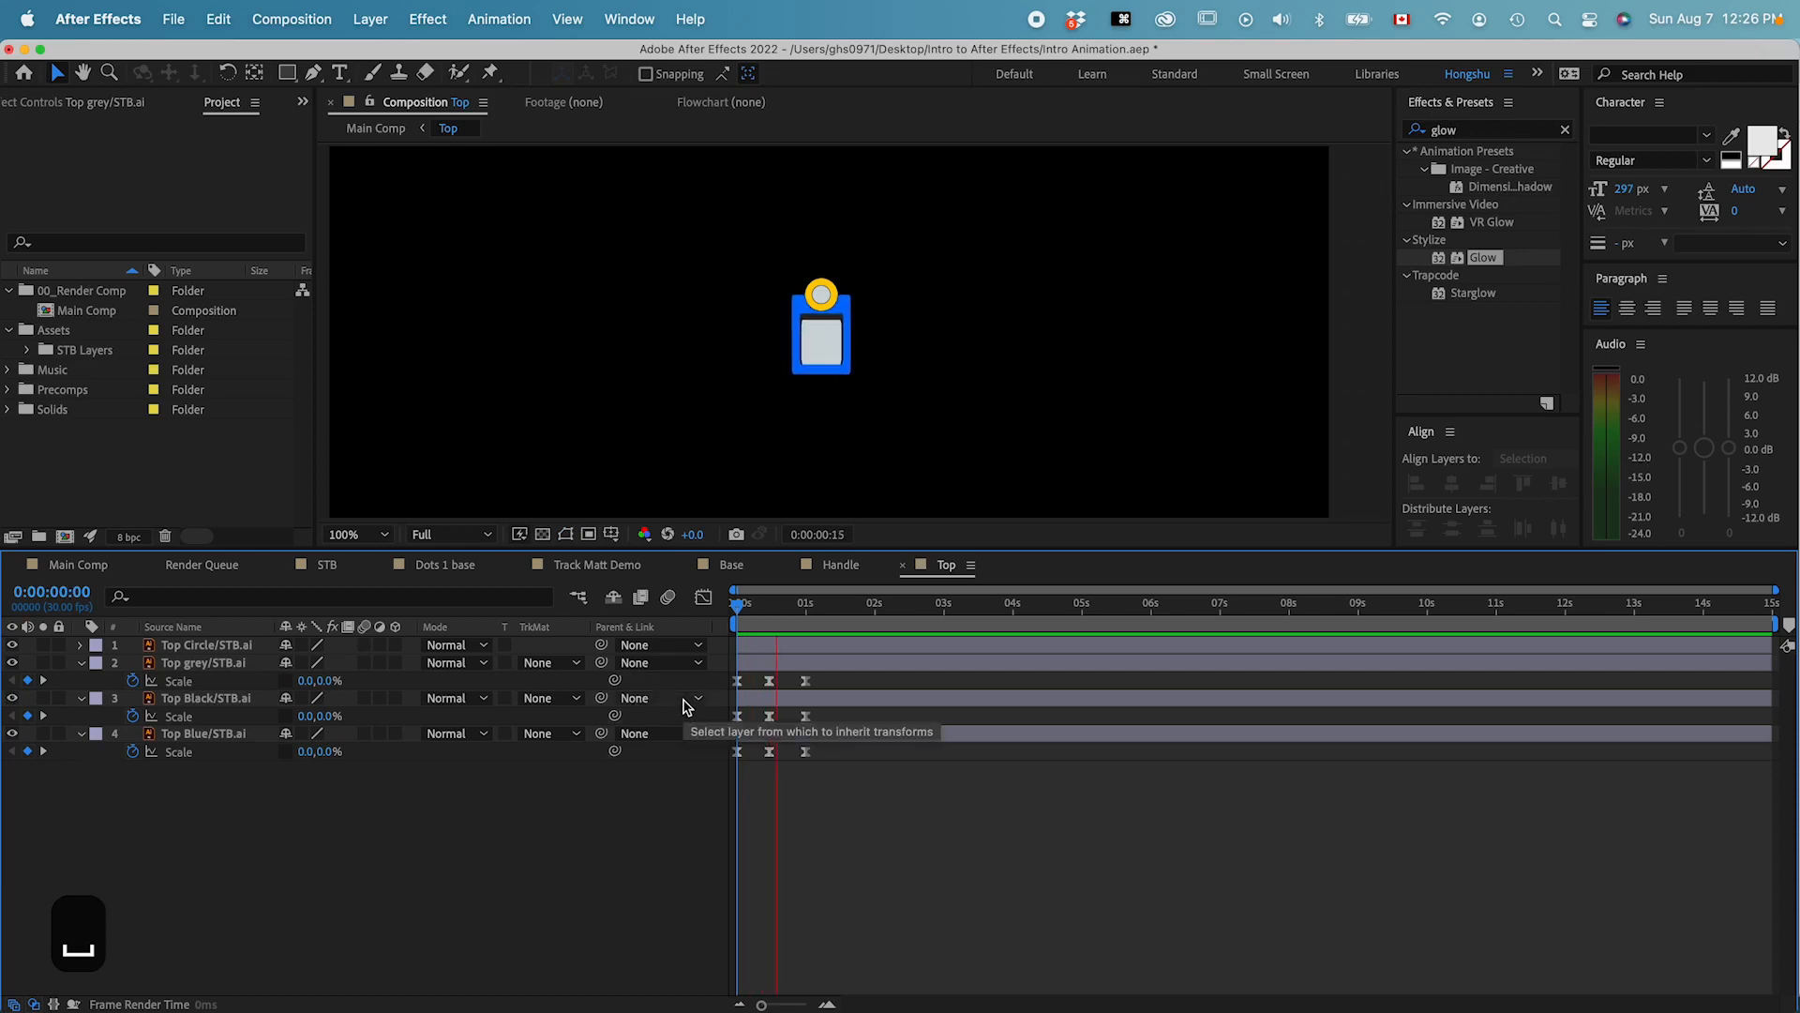
- Stagger the Top Black and Top grey layers to start about 5 and 10 frames in, and preview the timing
{"action": "left_click_drag", "start_coordinate": [767, 698], "coordinate": [787, 670]}
{"action": "left_click", "coordinate": [764, 666]}
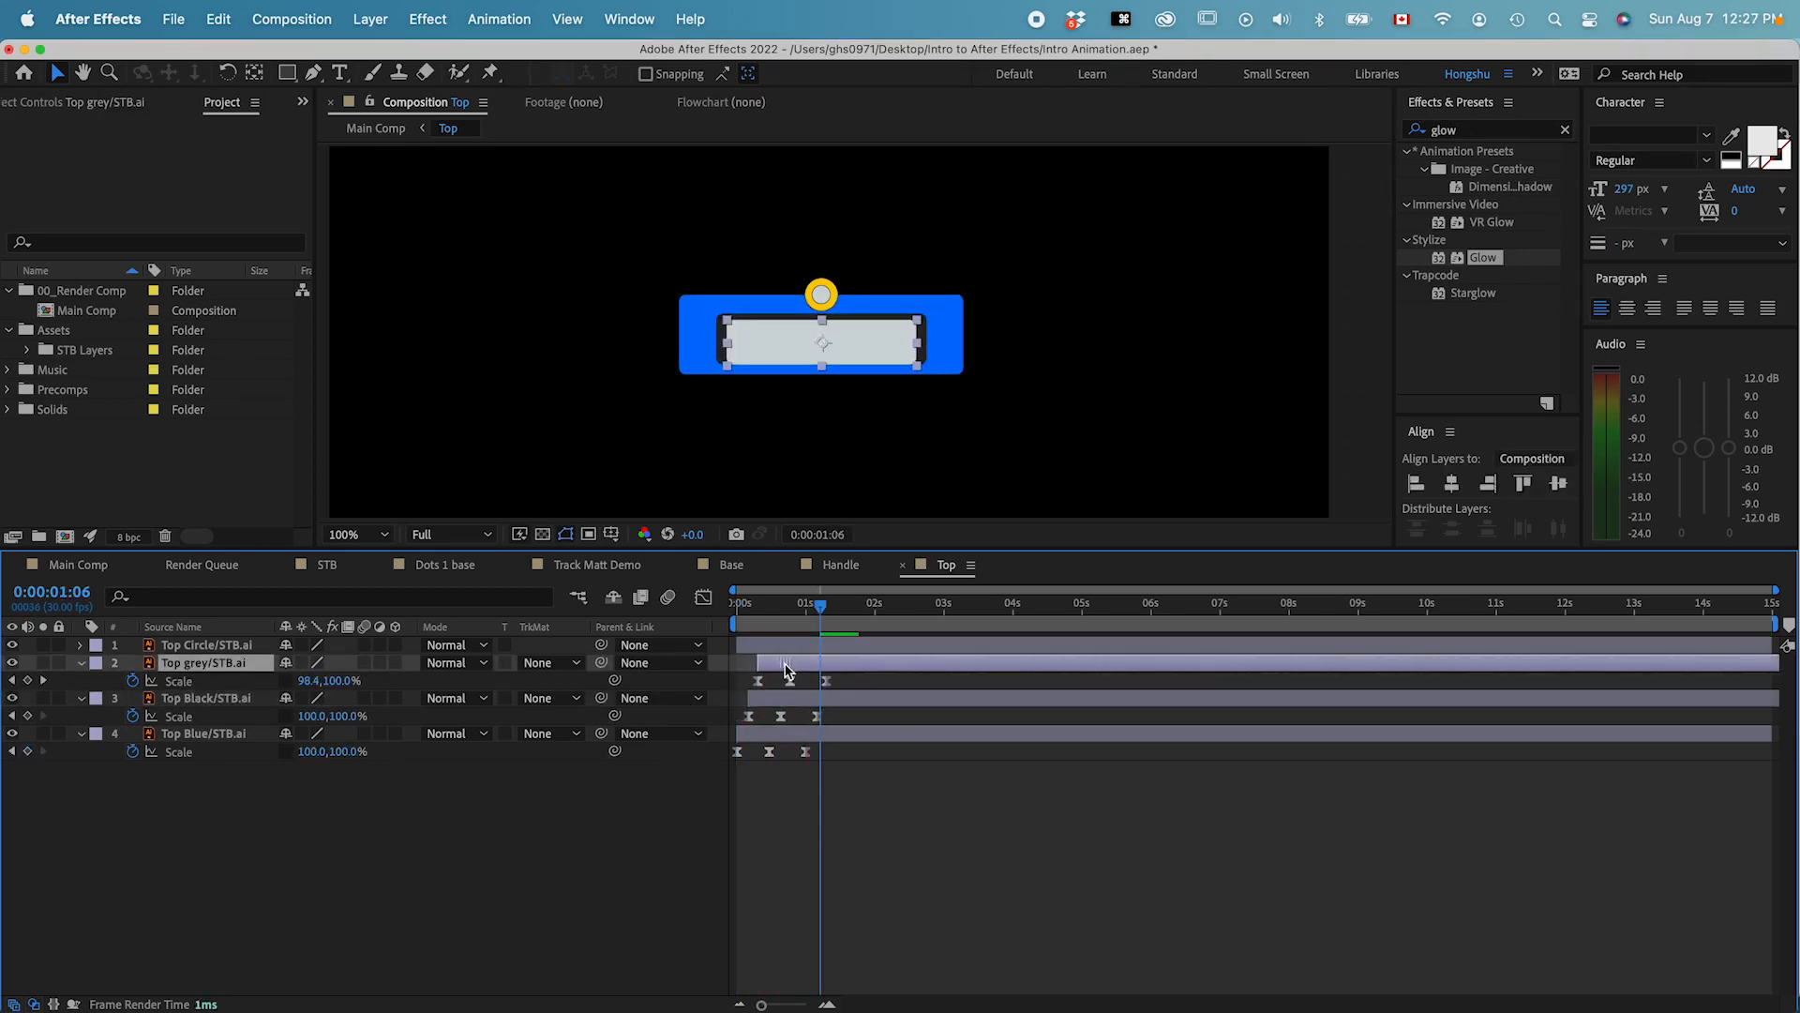
{"action": "key", "text": "space"}
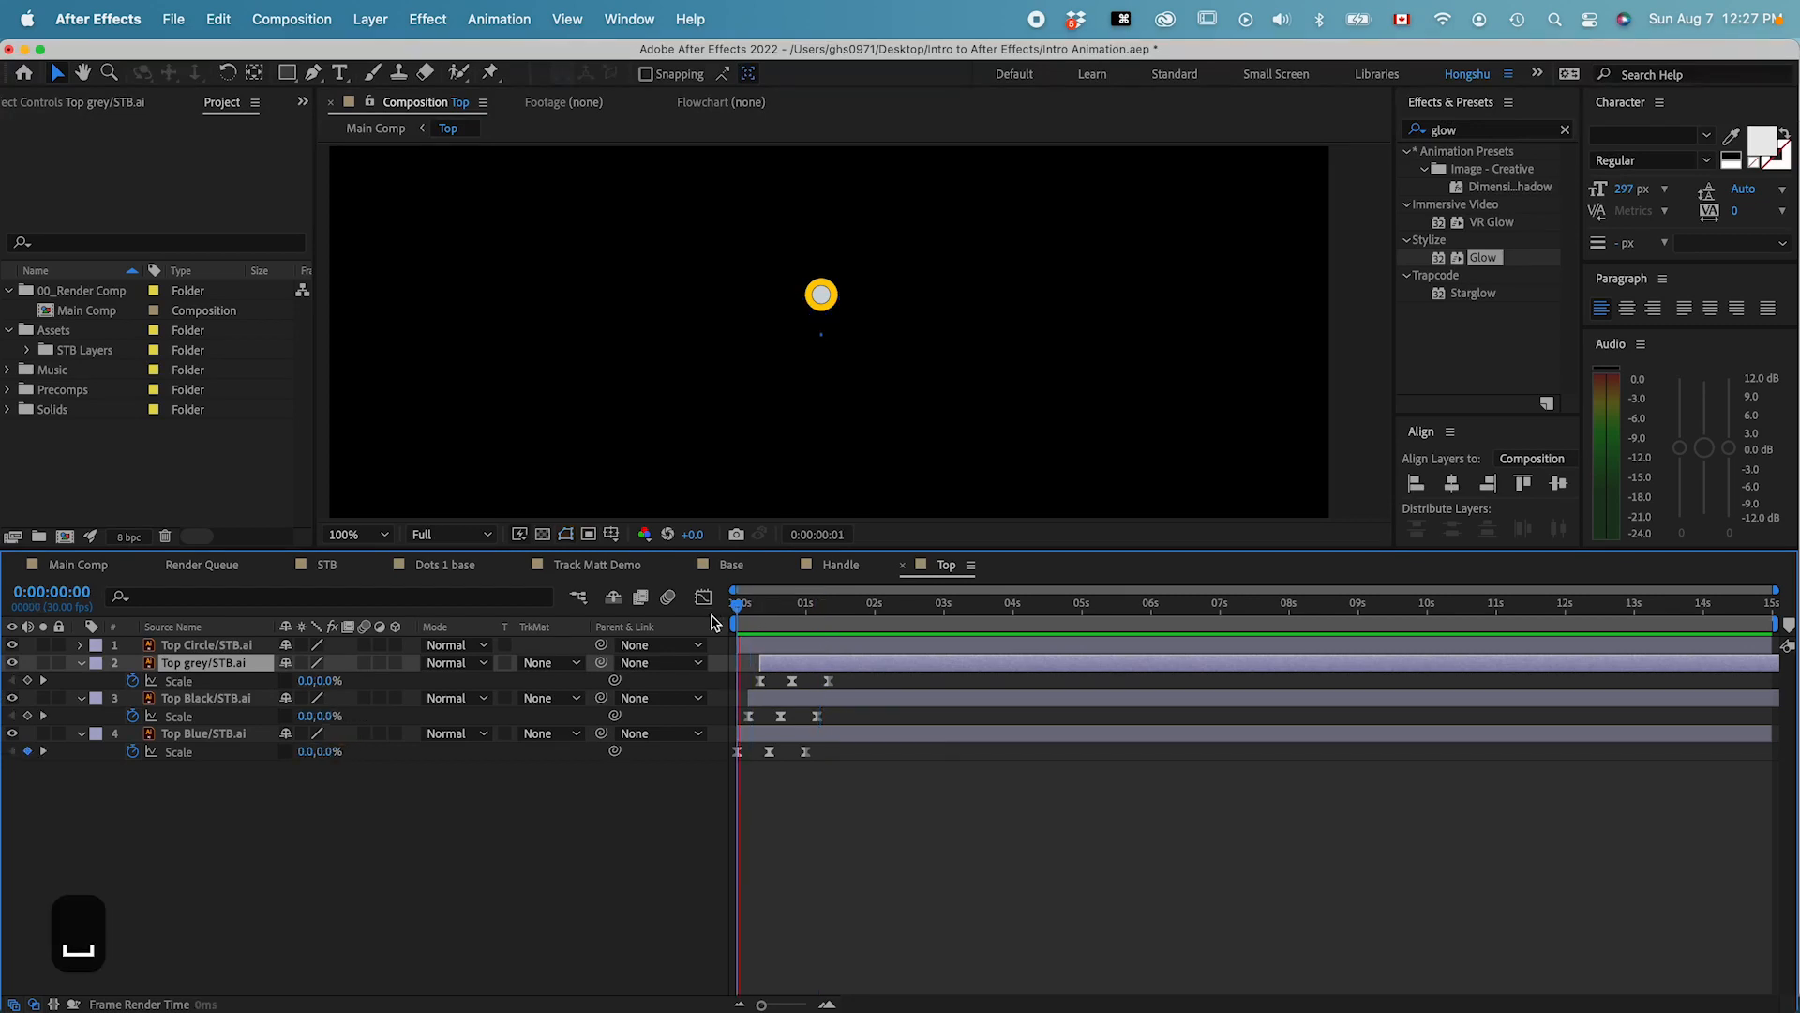
{"action": "key", "text": "space"}
{"action": "key", "text": "space"}
- Open the Handle composition from Main Comp and copy all four Scale keyframes of the Handle Top layer
{"action": "left_click", "coordinate": [206, 645]}
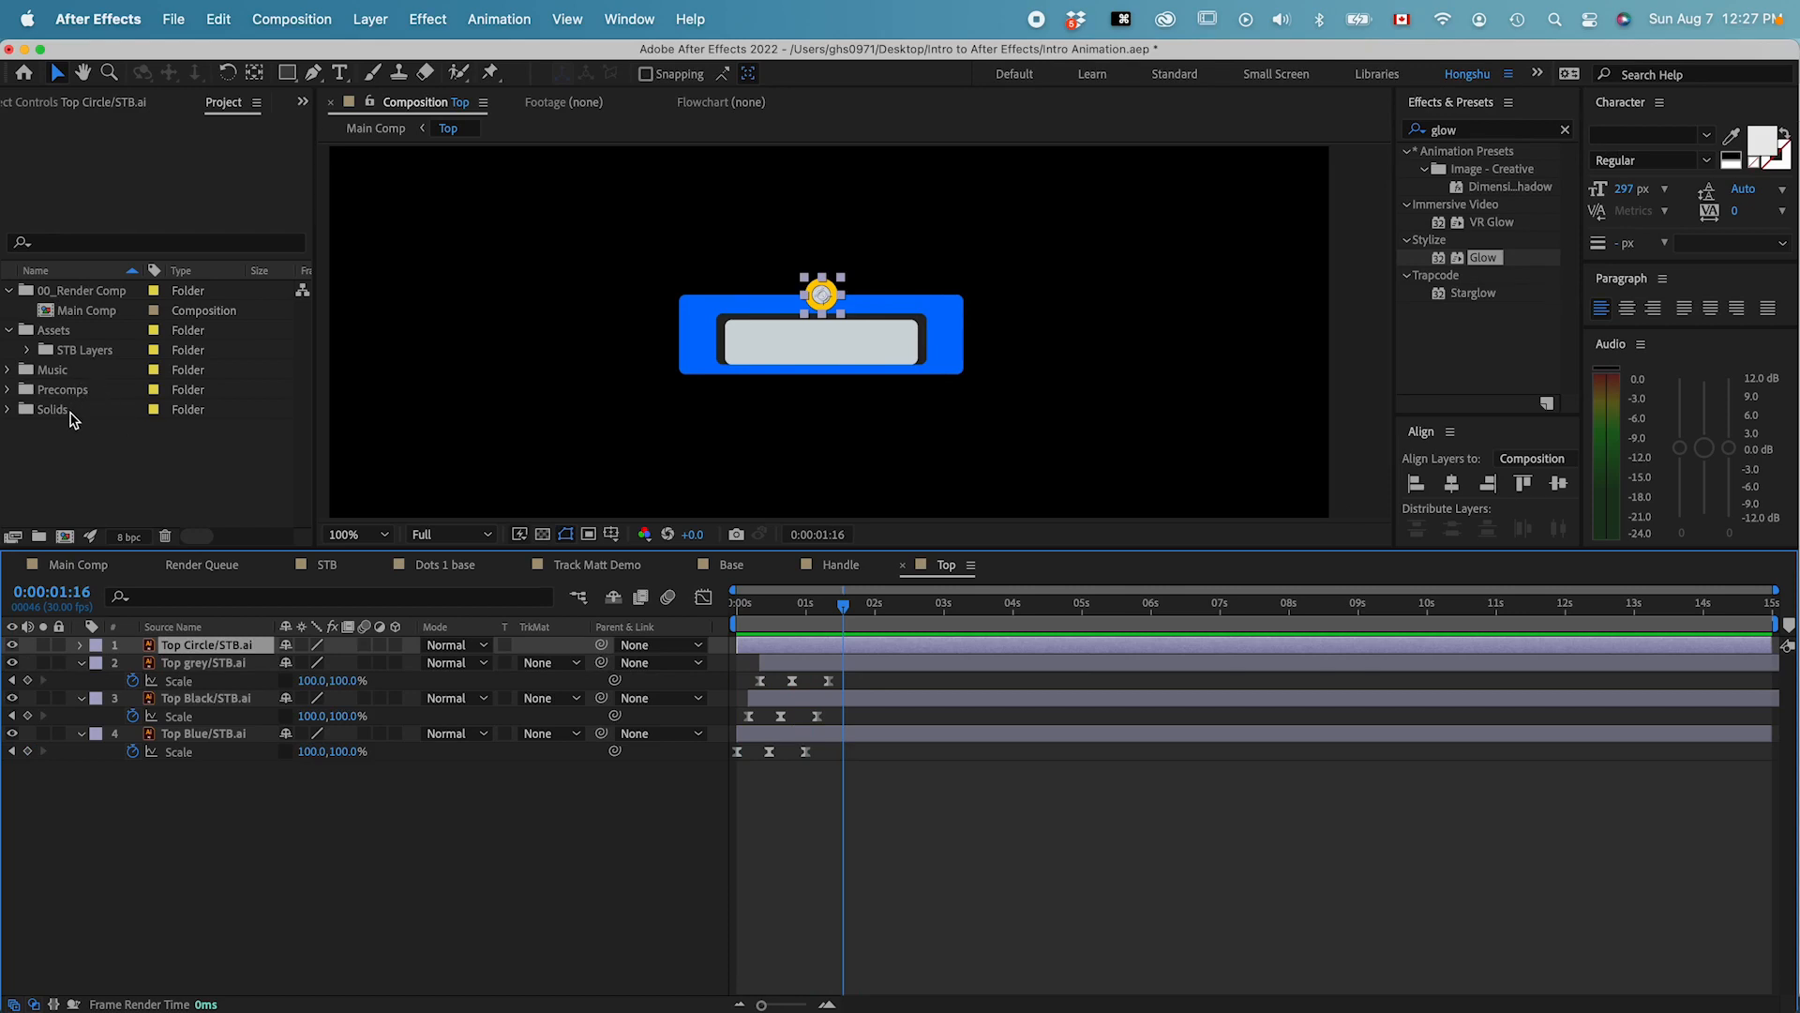
{"action": "left_click", "coordinate": [578, 597]}
{"action": "left_click", "coordinate": [476, 600]}
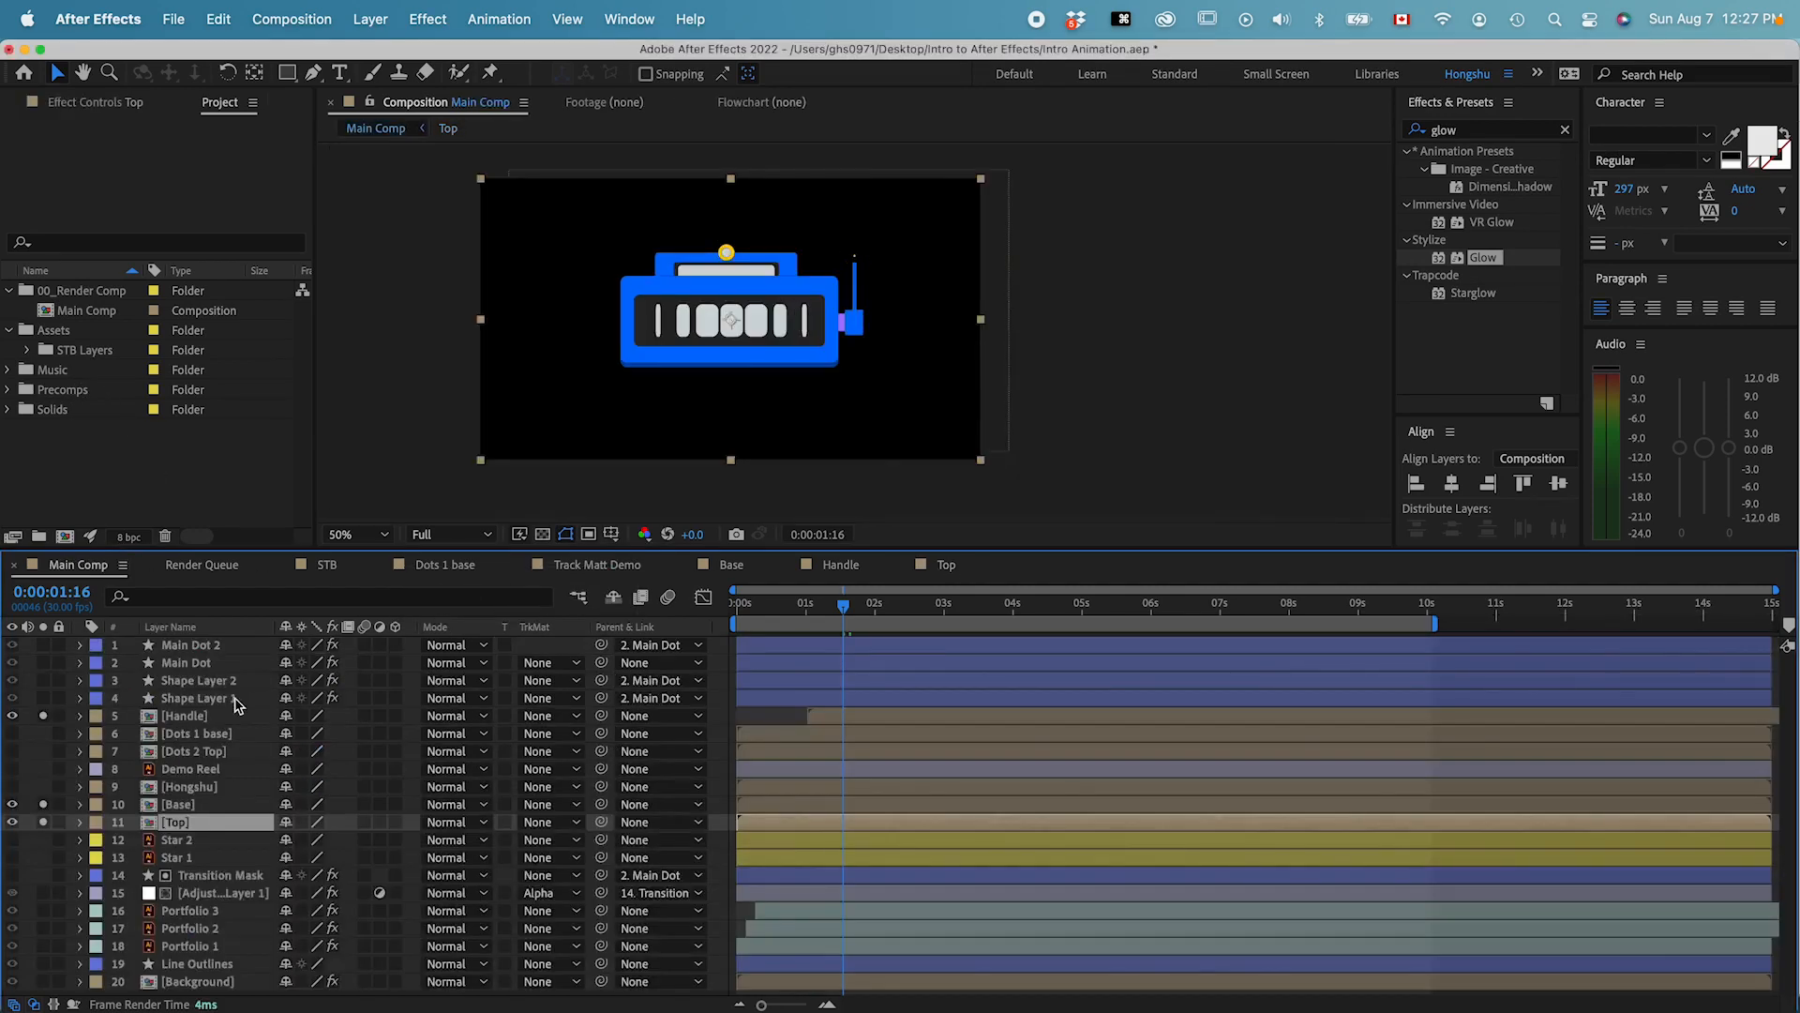
{"action": "left_click", "coordinate": [208, 717]}
{"action": "double_click", "coordinate": [208, 717]}
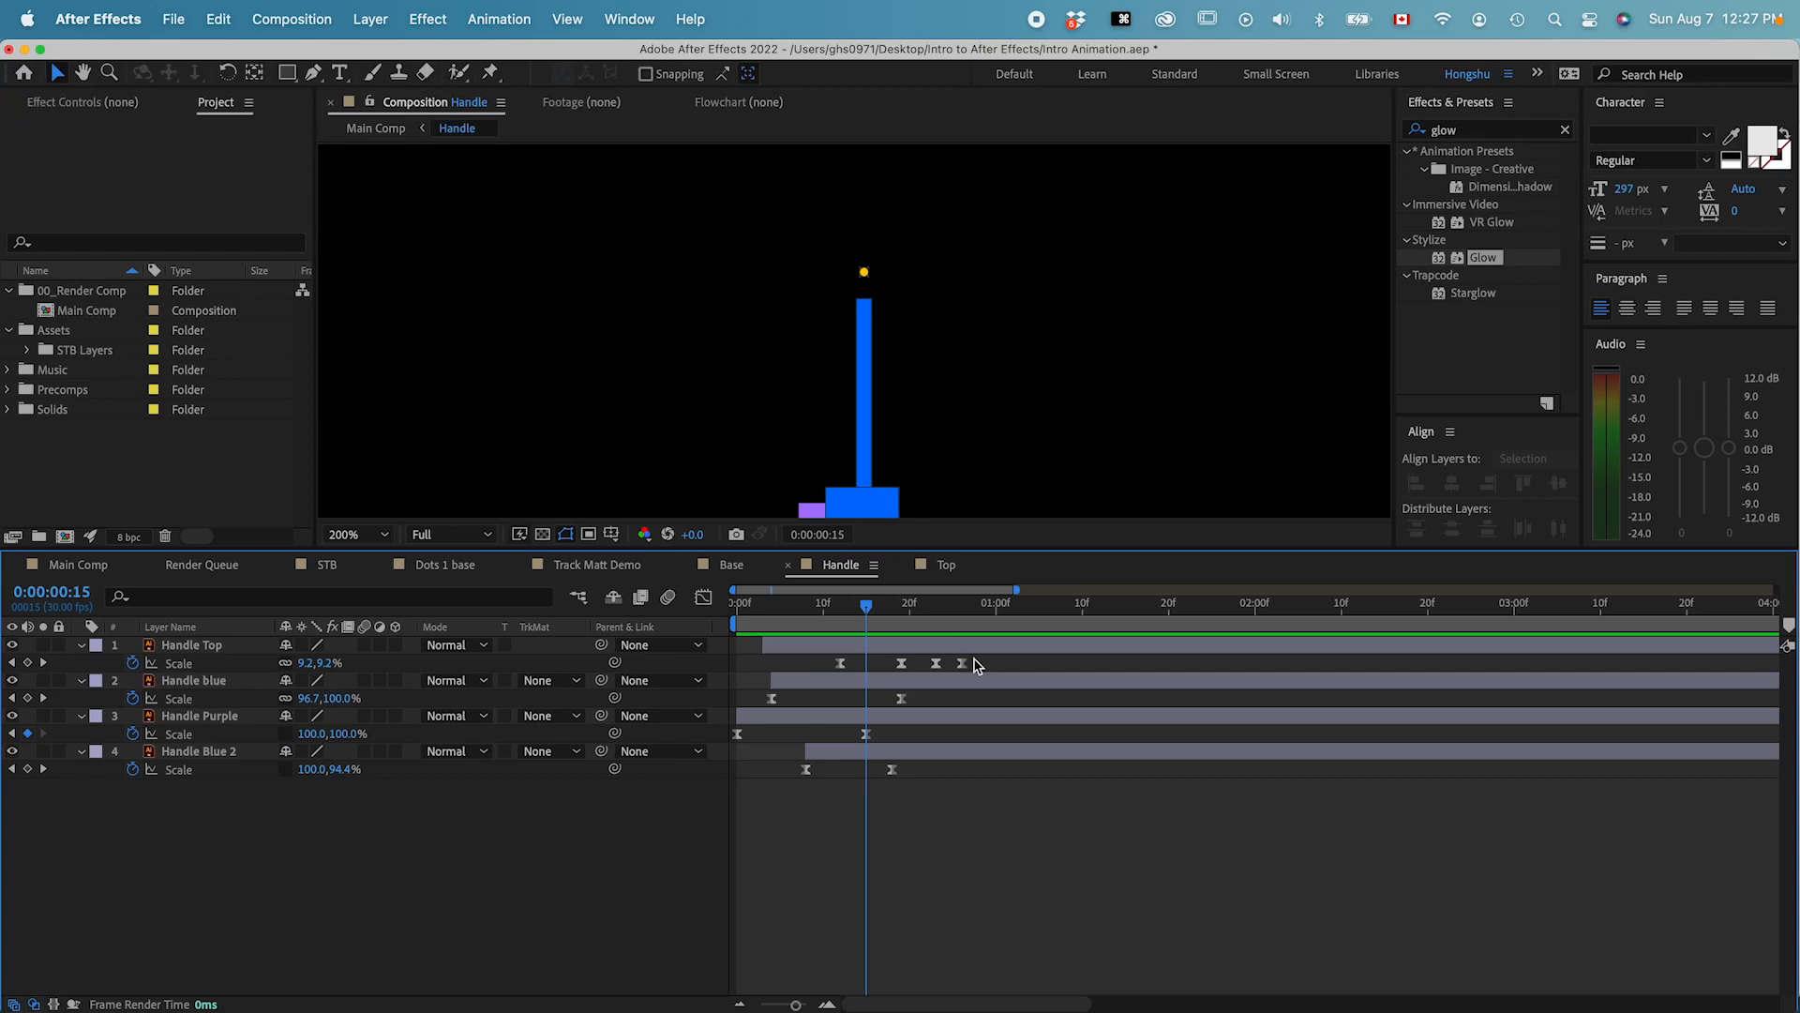
{"action": "left_click_drag", "start_coordinate": [975, 654], "coordinate": [830, 675]}
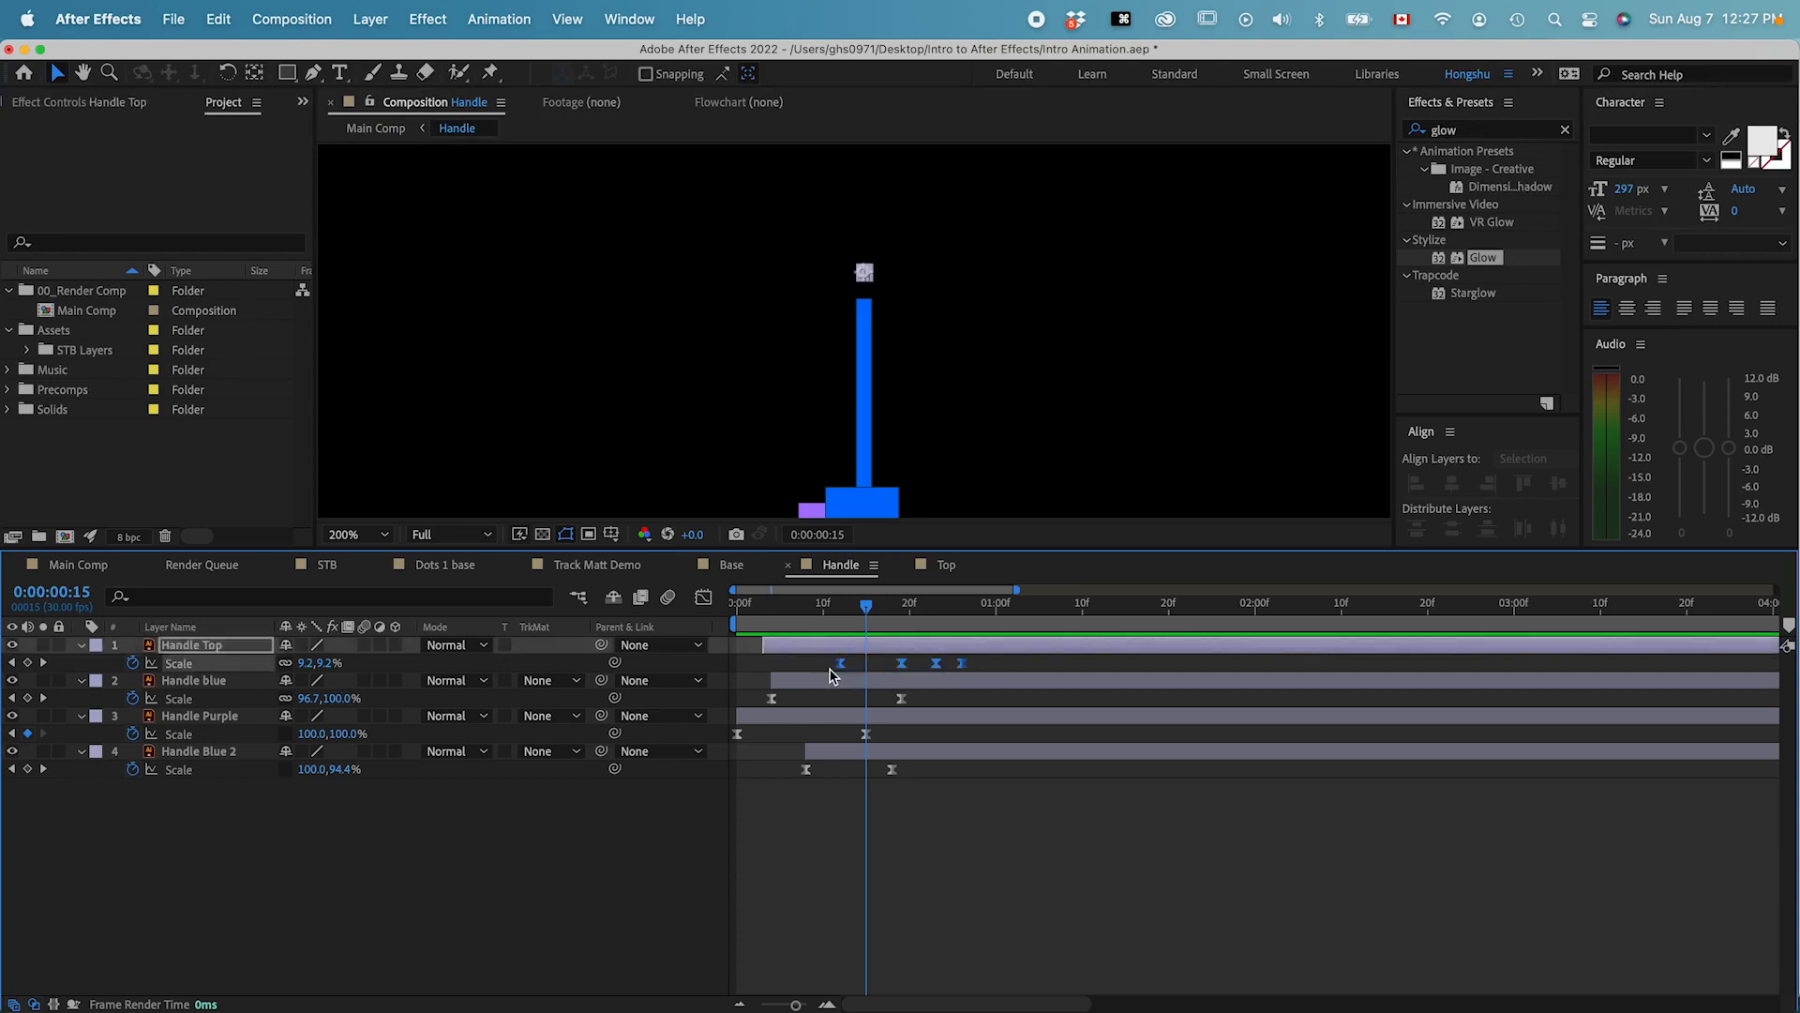
{"action": "key", "text": "super+c"}
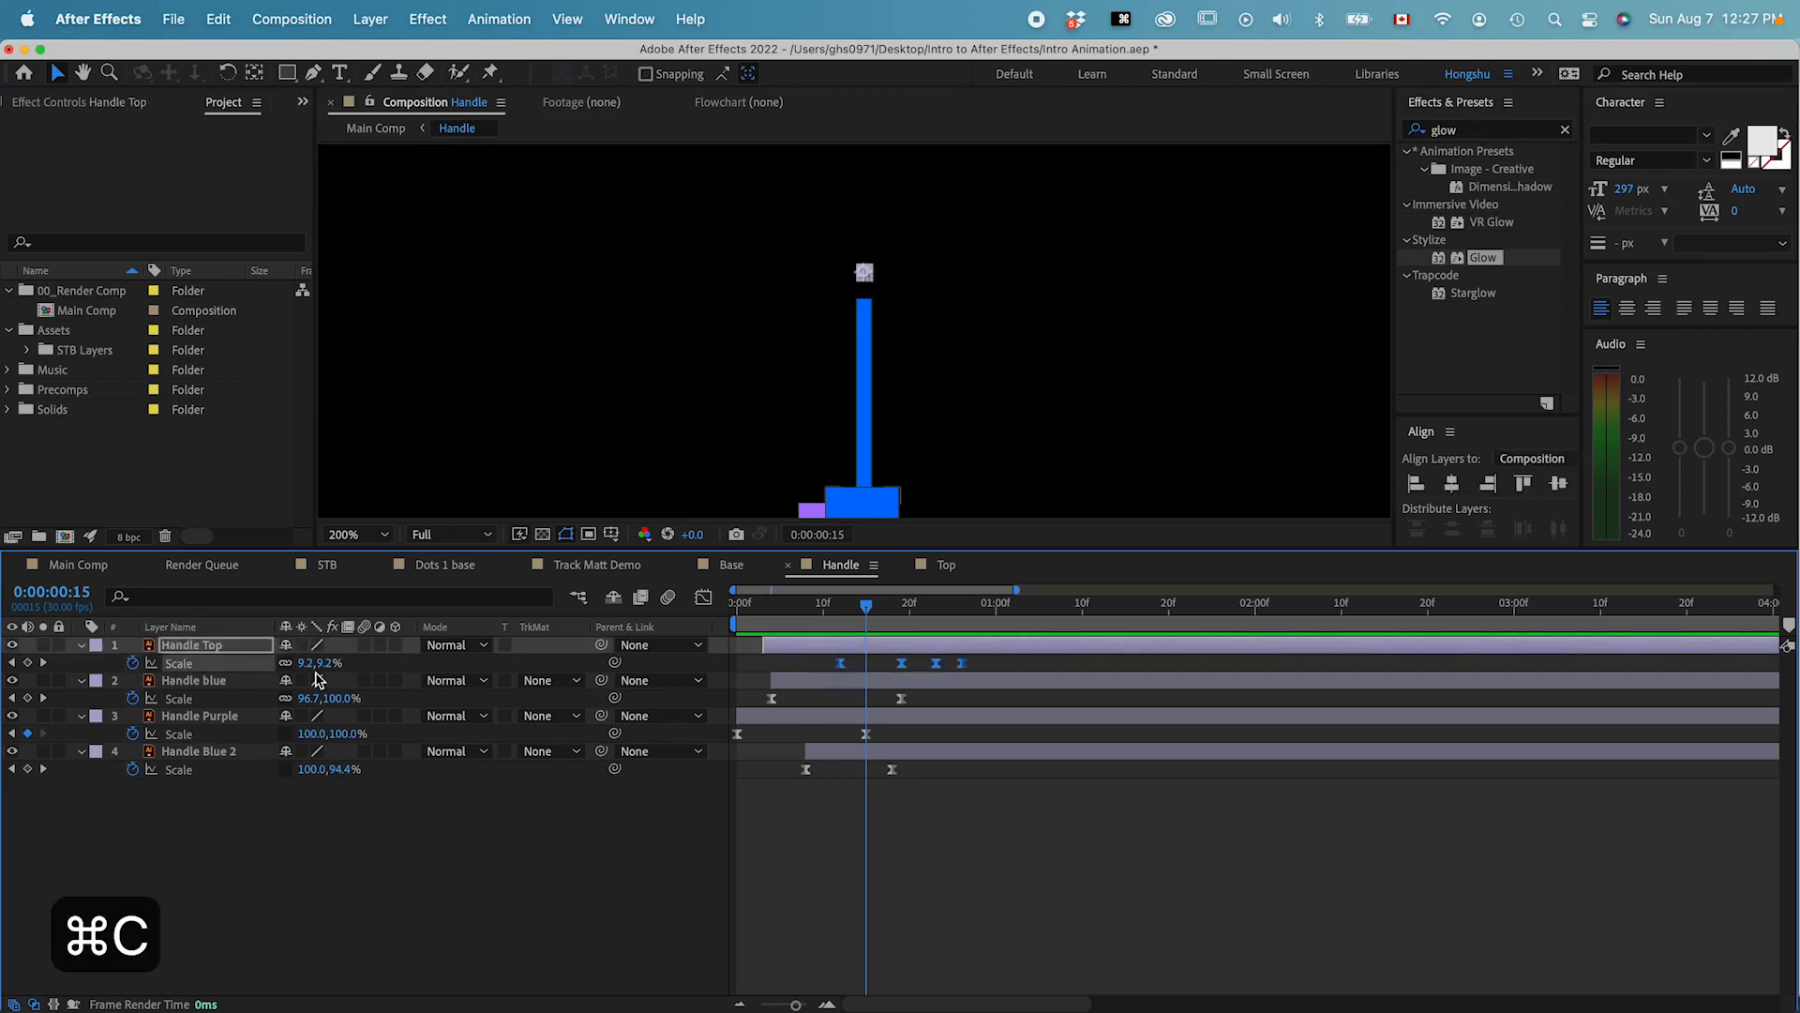
- In the Top composition, paste the copied Scale keyframes onto the Top Circle layer at 0:00:00:00 and preview the result
{"action": "left_click", "coordinate": [940, 570]}
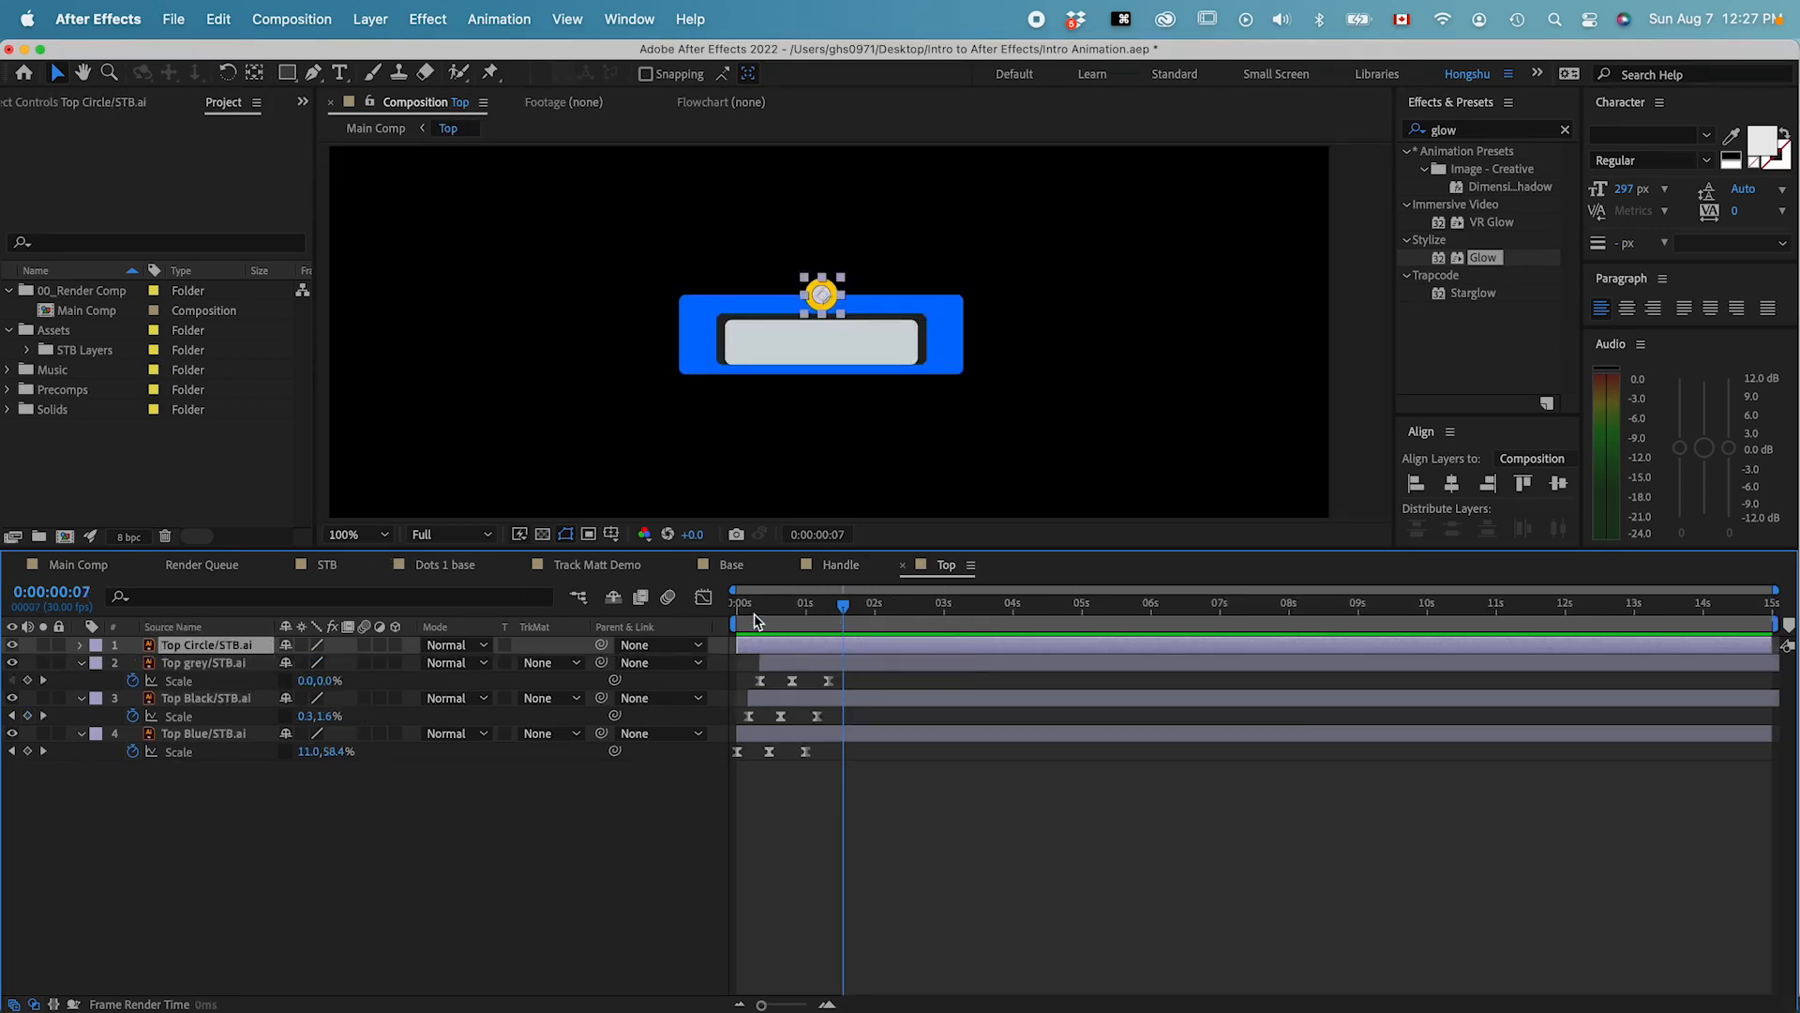
{"action": "left_click", "coordinate": [729, 619]}
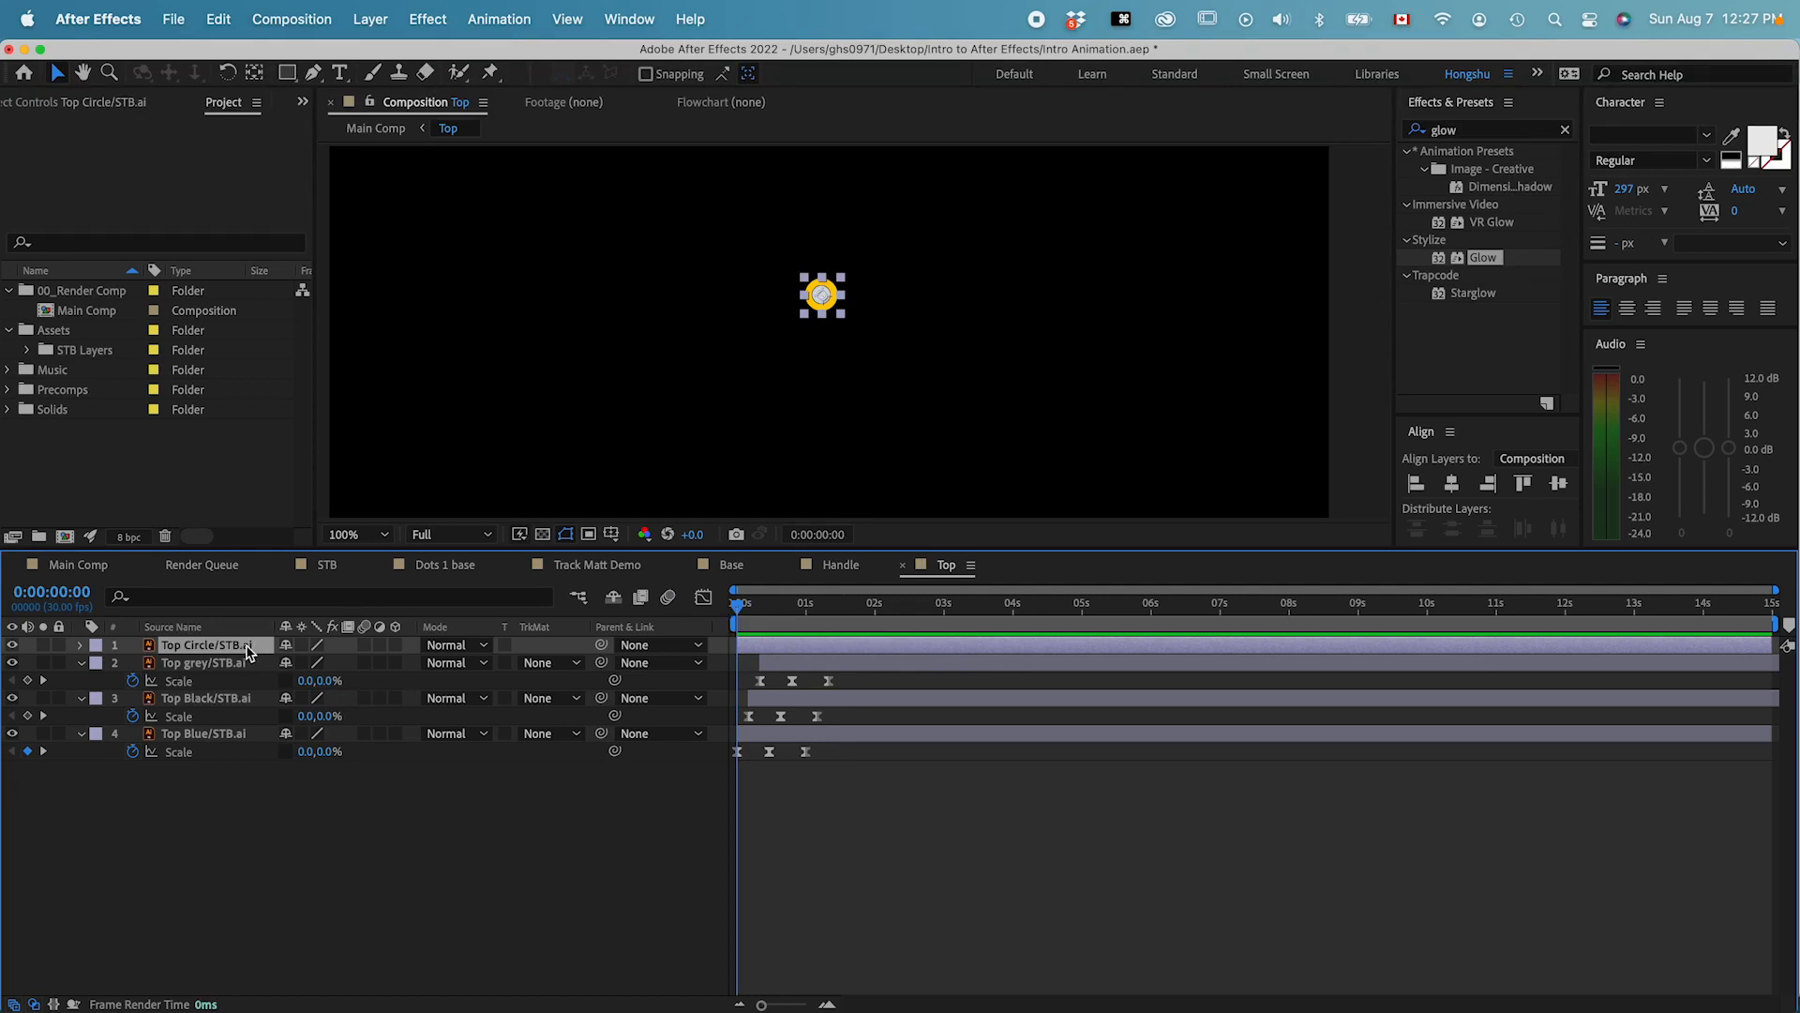
{"action": "key", "text": "super+v"}
{"action": "key", "text": "space"}
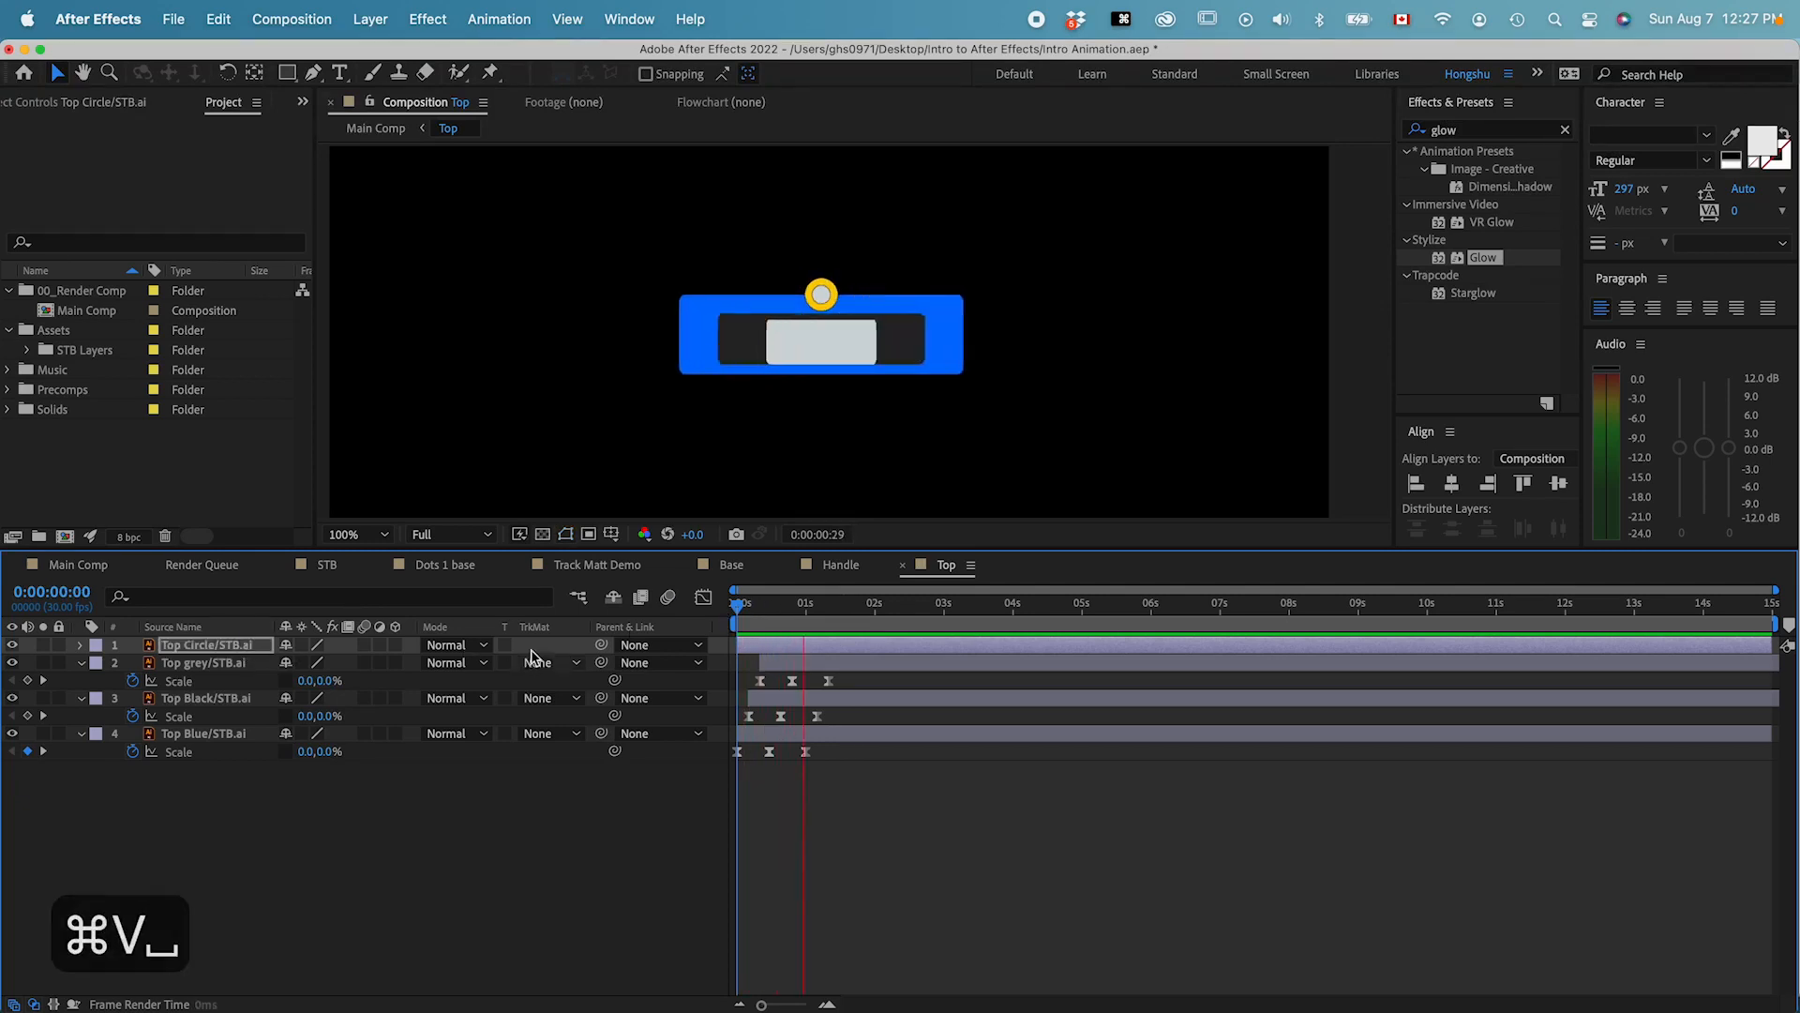
{"action": "left_click_drag", "start_coordinate": [751, 615], "coordinate": [717, 618]}
{"action": "key", "text": "space"}
{"action": "left_click", "coordinate": [790, 617]}
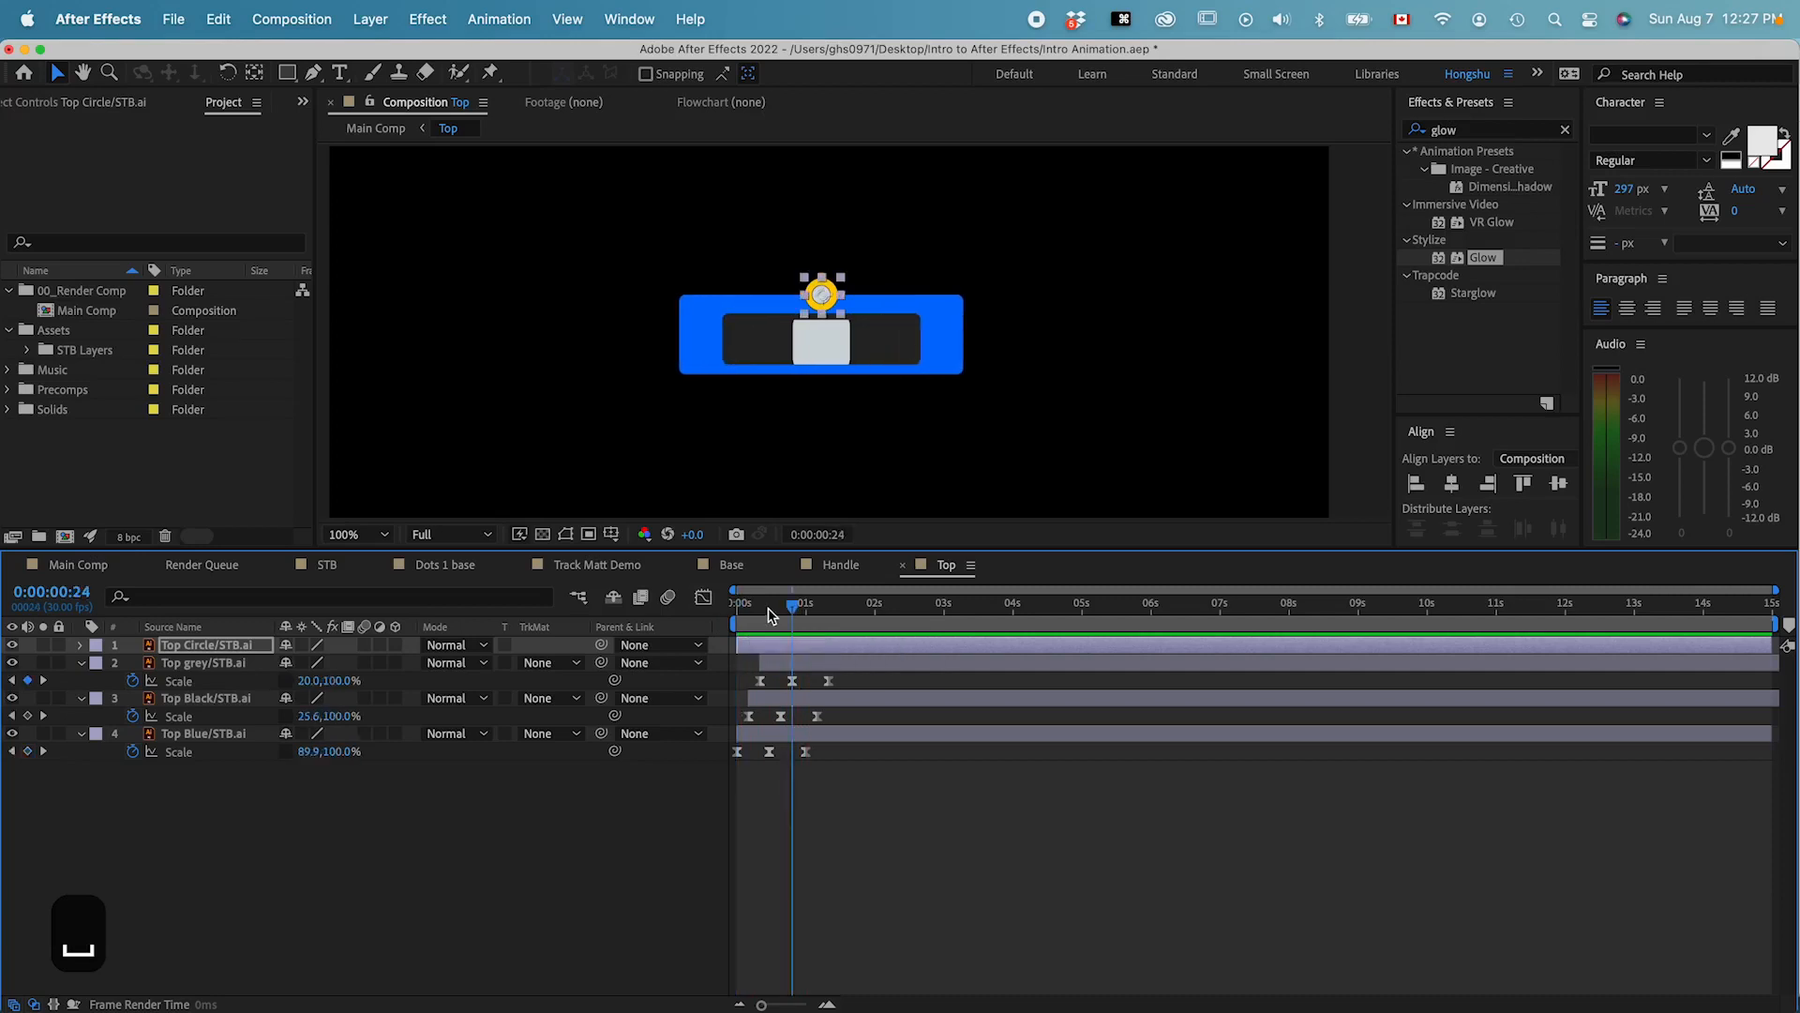
- Delay the Top Circle layer to start about 19 frames in, preview the staggered timing, and save the project
{"action": "key", "text": "space"}
{"action": "left_click", "coordinate": [762, 645]}
{"action": "left_click_drag", "start_coordinate": [776, 653], "coordinate": [713, 618]}
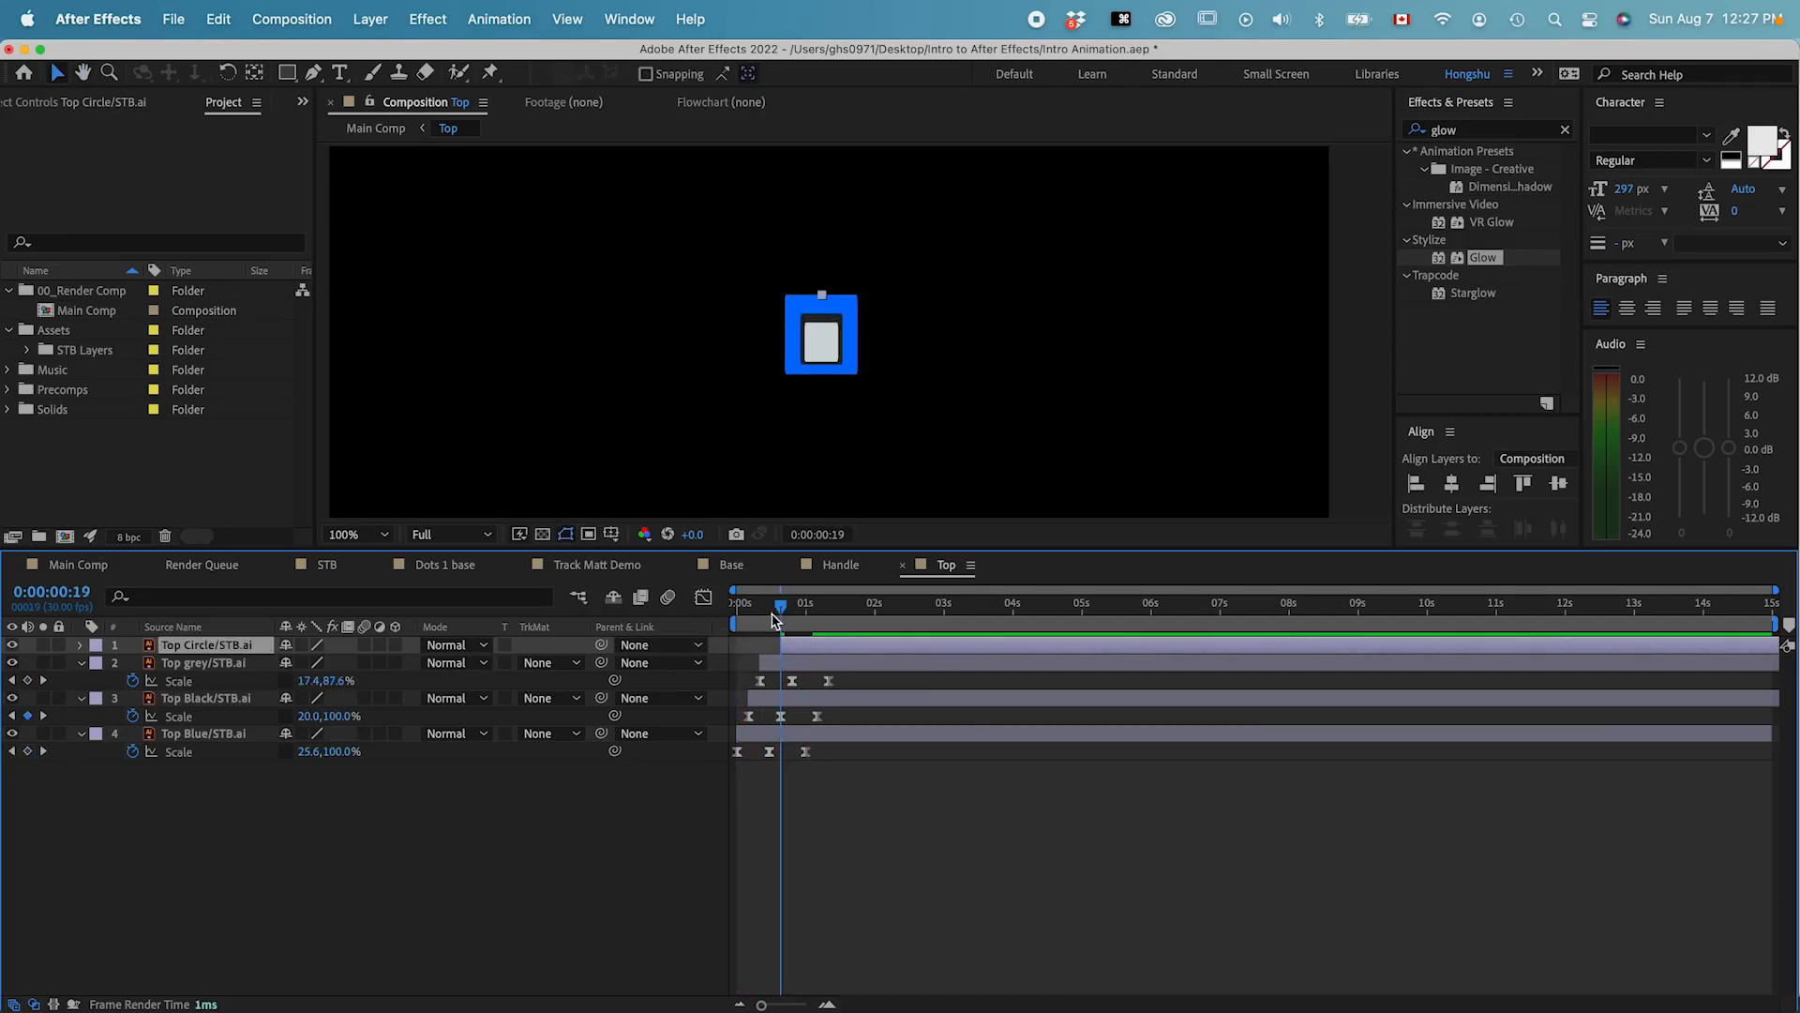
{"action": "key", "text": "space"}
{"action": "left_click_drag", "start_coordinate": [785, 615], "coordinate": [692, 612]}
{"action": "key", "text": "space"}
{"action": "key", "text": "space"}
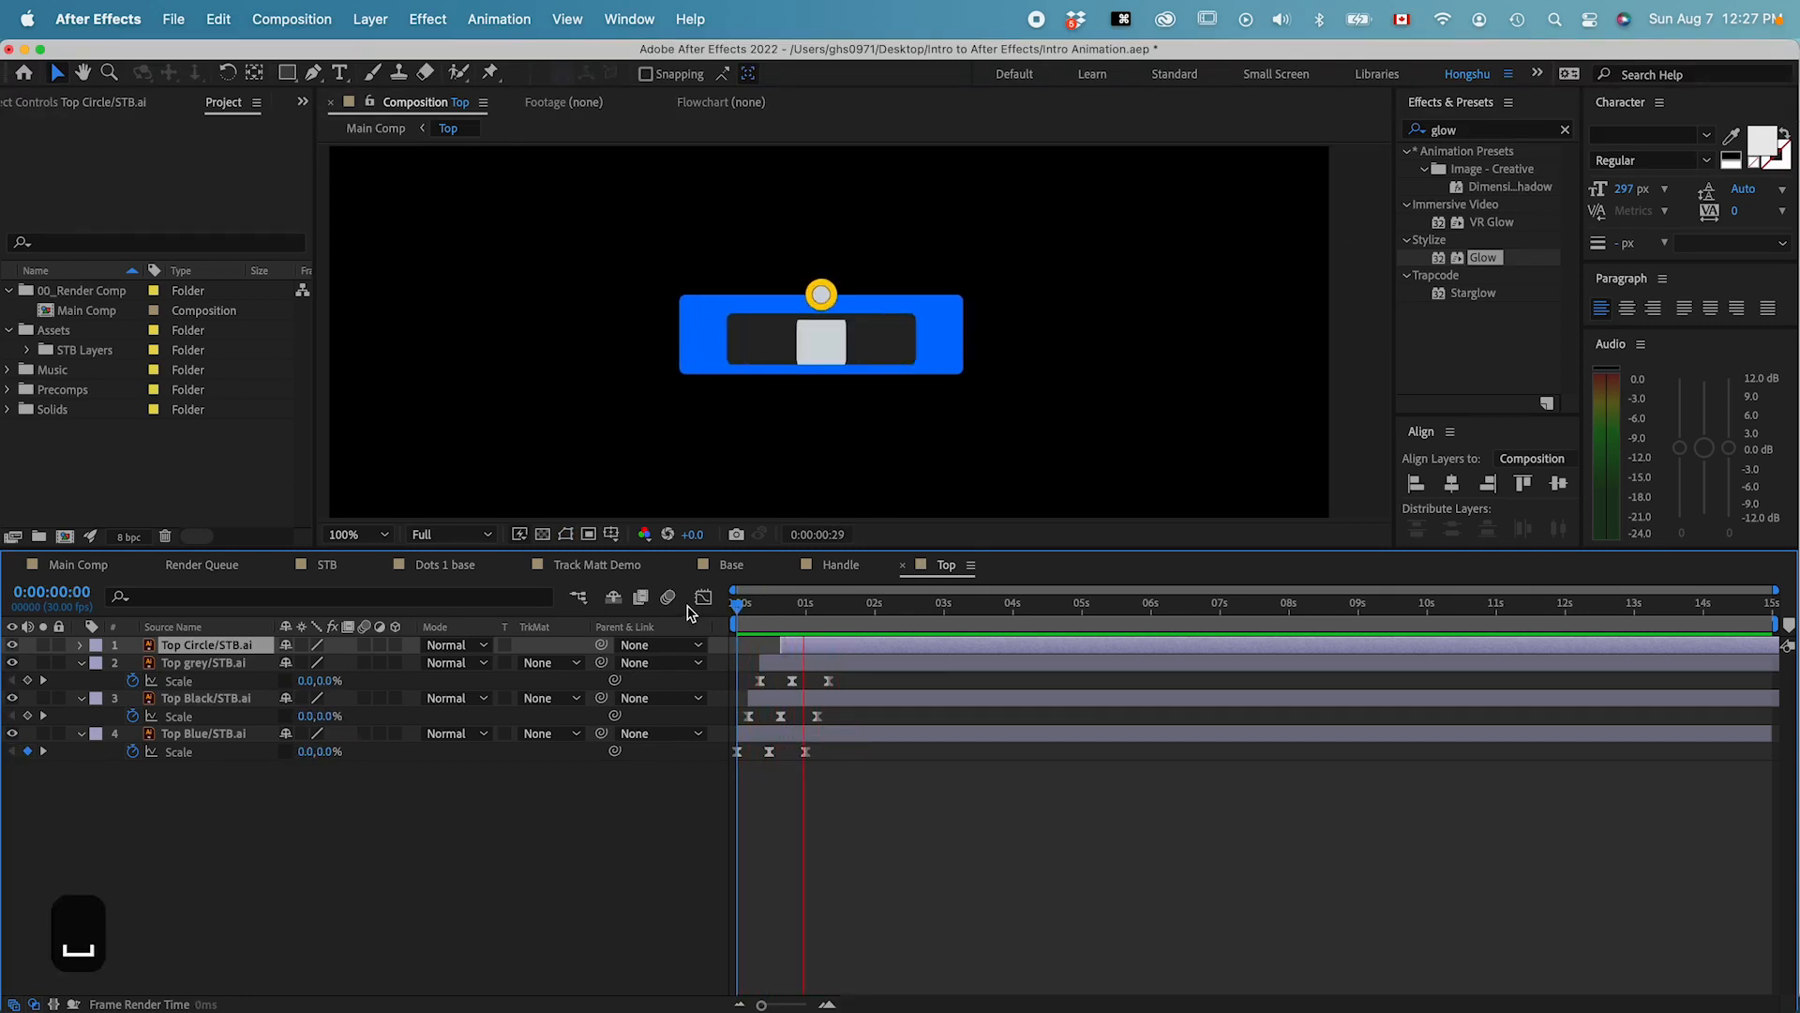
{"action": "left_click", "coordinate": [607, 949]}
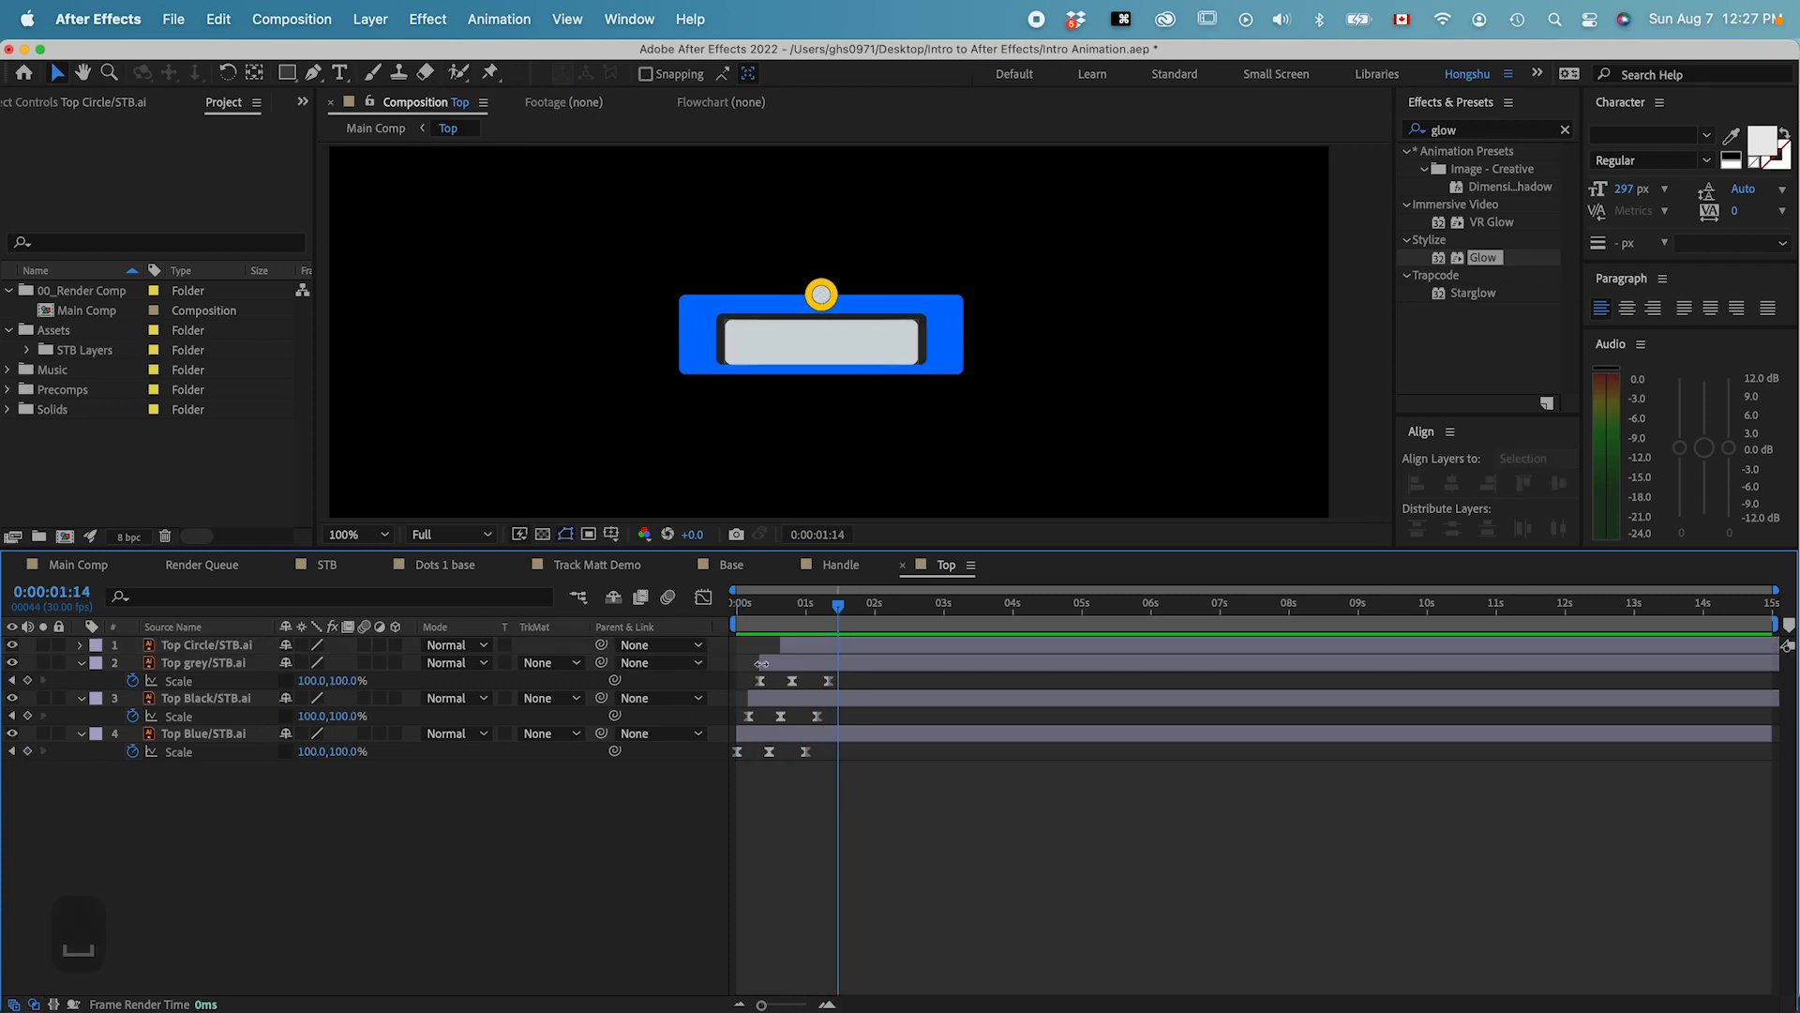
{"action": "key", "text": "super+s"}
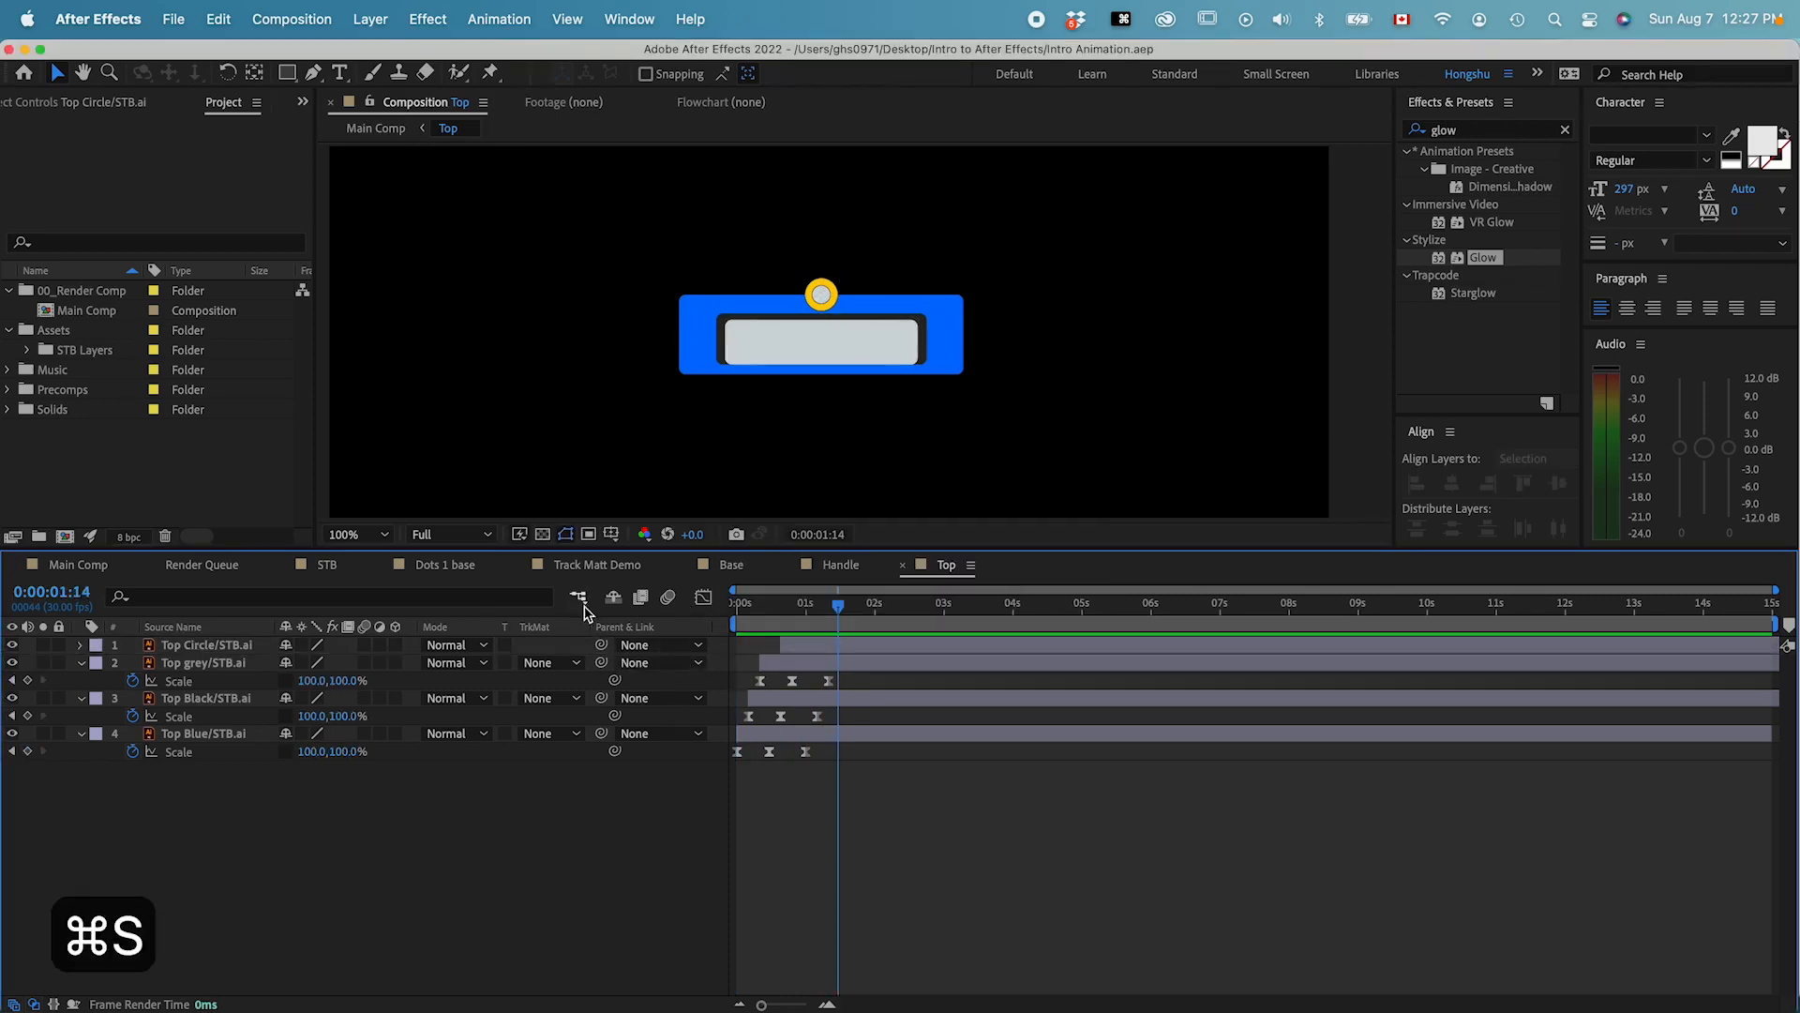
- Return to Main Comp and move the Top layer slightly up and to the right to center it over the base
{"action": "key", "text": "Tab"}
{"action": "left_click", "coordinate": [530, 611]}
{"action": "left_click_drag", "start_coordinate": [774, 614], "coordinate": [849, 611]}
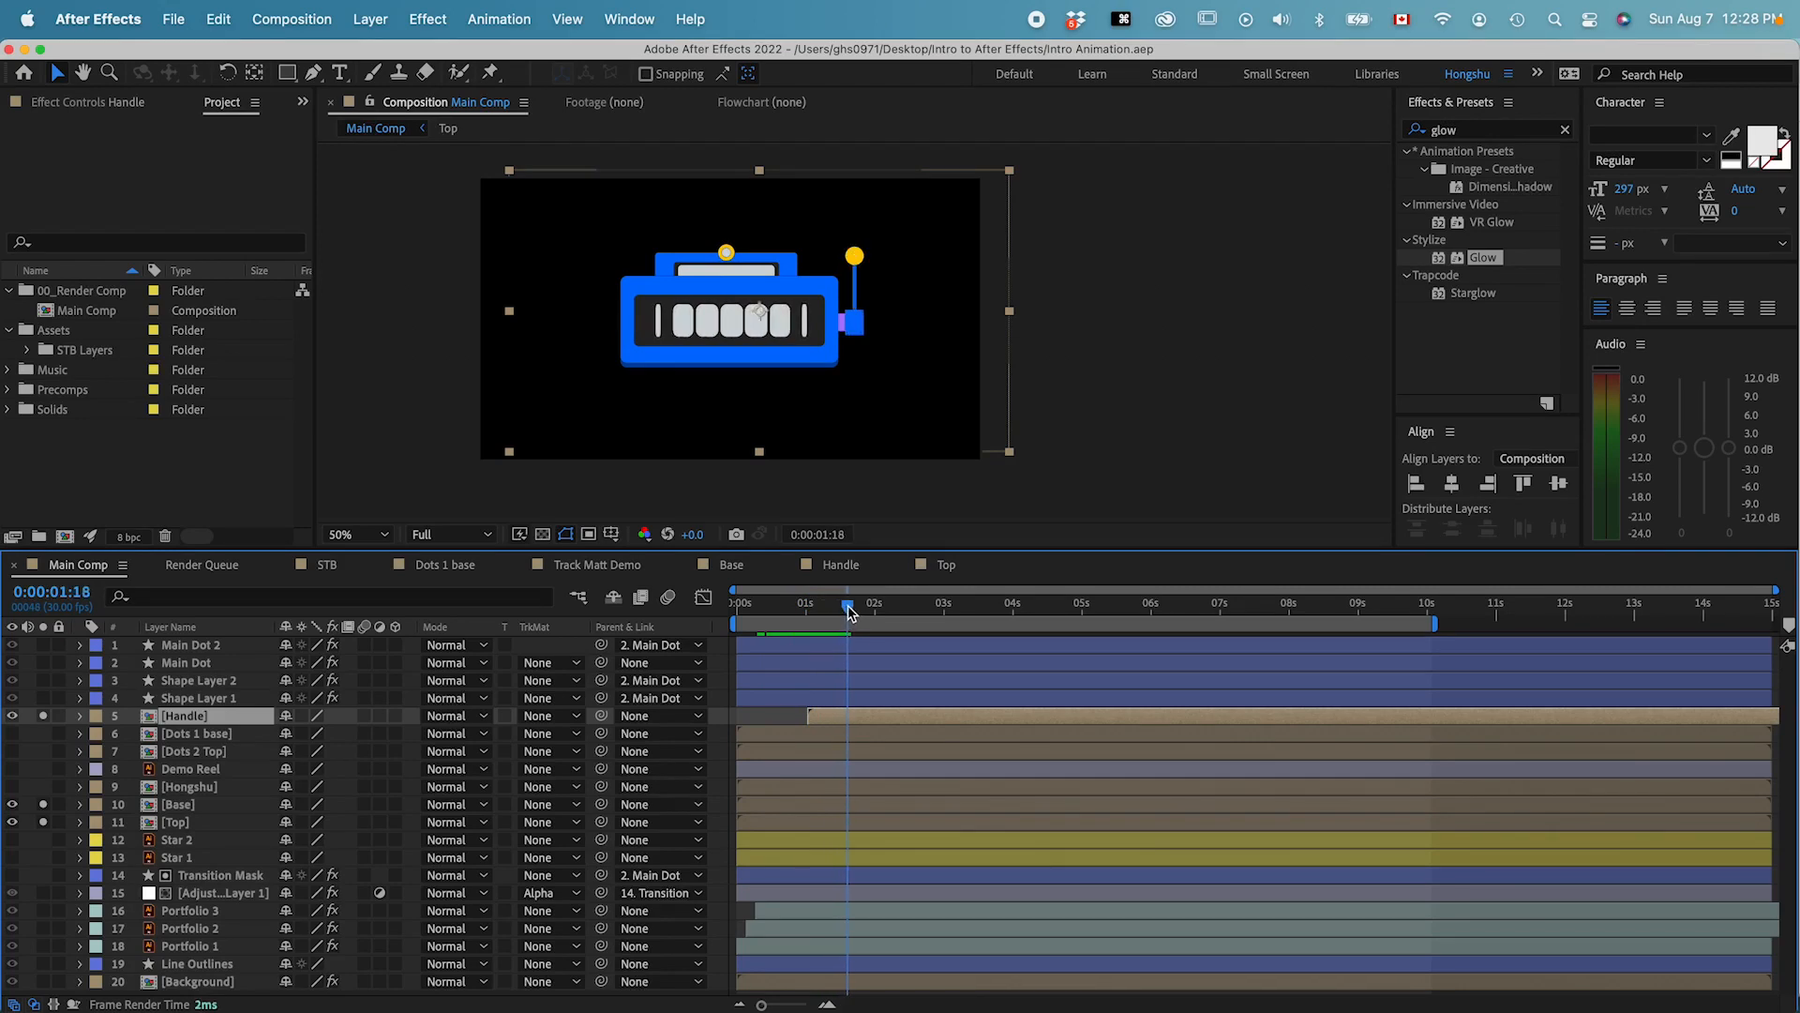
{"action": "left_click", "coordinate": [185, 823]}
{"action": "left_click_drag", "start_coordinate": [777, 261], "coordinate": [782, 256]}
- Delay the Top layer in Main Comp to start about 0:00:01:10, and preview the full slot machine animation
{"action": "left_click_drag", "start_coordinate": [771, 822], "coordinate": [859, 823]}
{"action": "left_click", "coordinate": [793, 610]}
{"action": "left_click_drag", "start_coordinate": [792, 619], "coordinate": [928, 633]}
{"action": "key", "text": "space"}
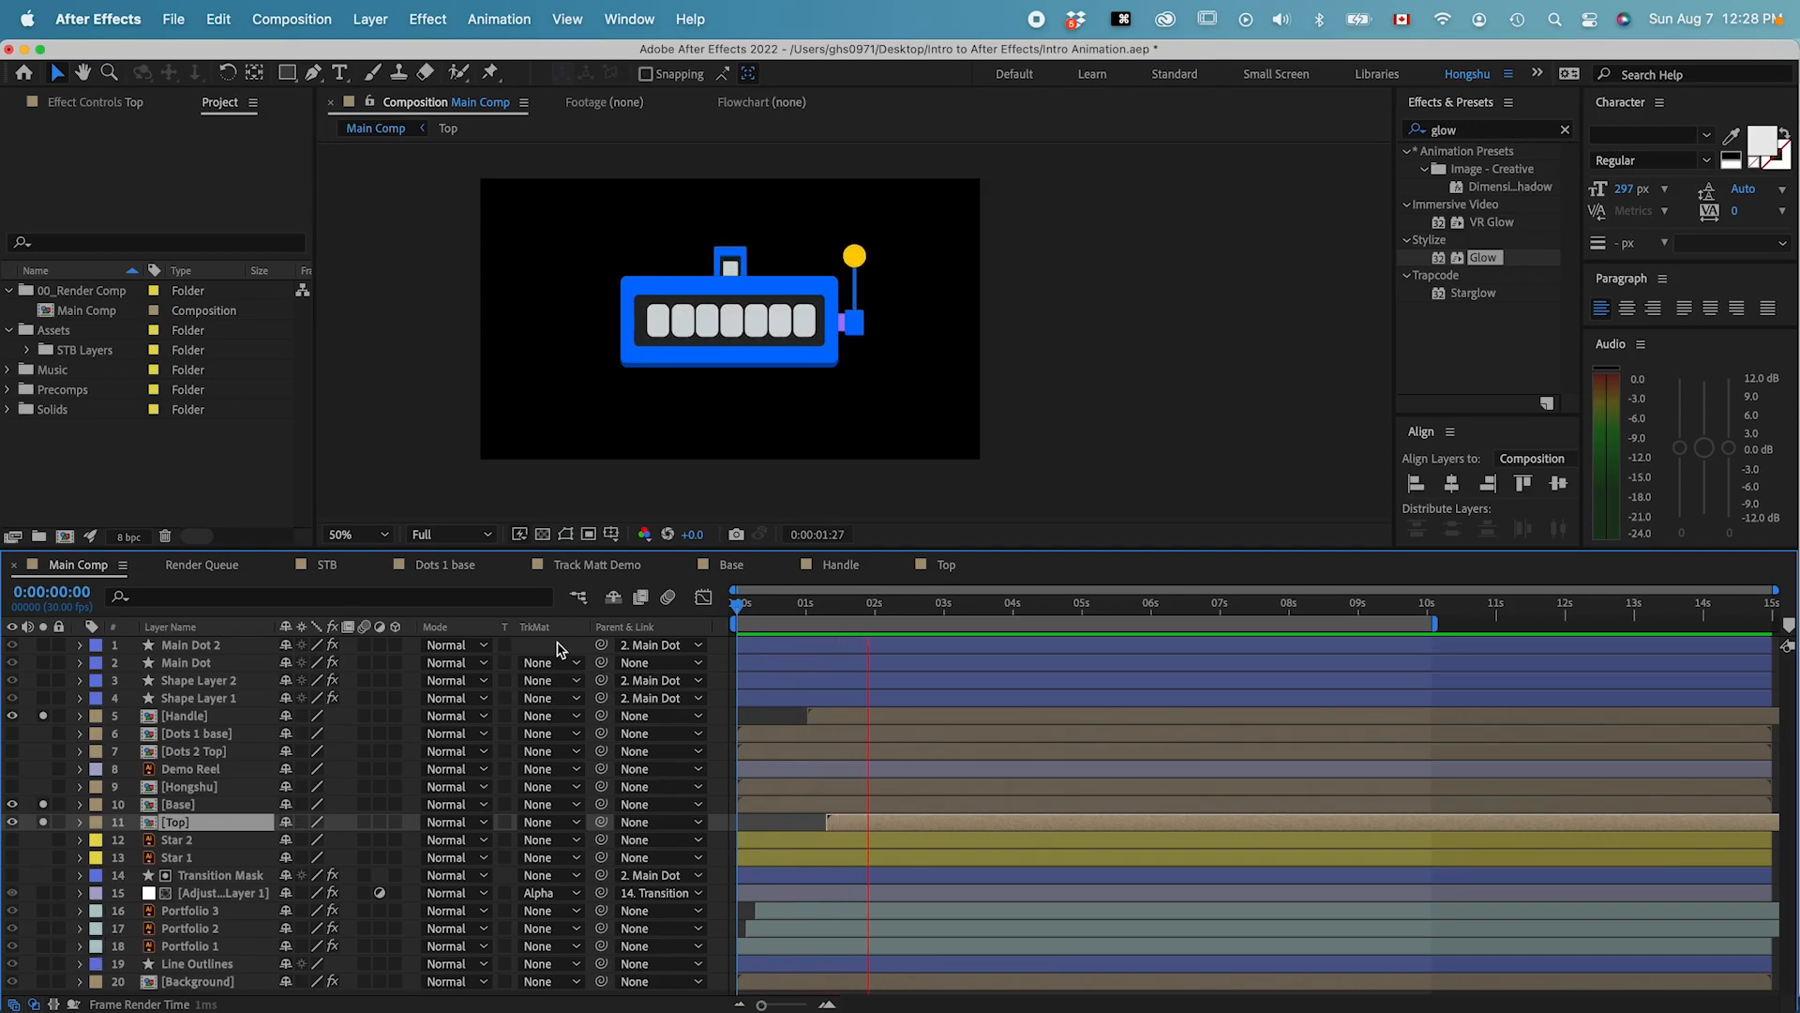
{"action": "key", "text": "space"}
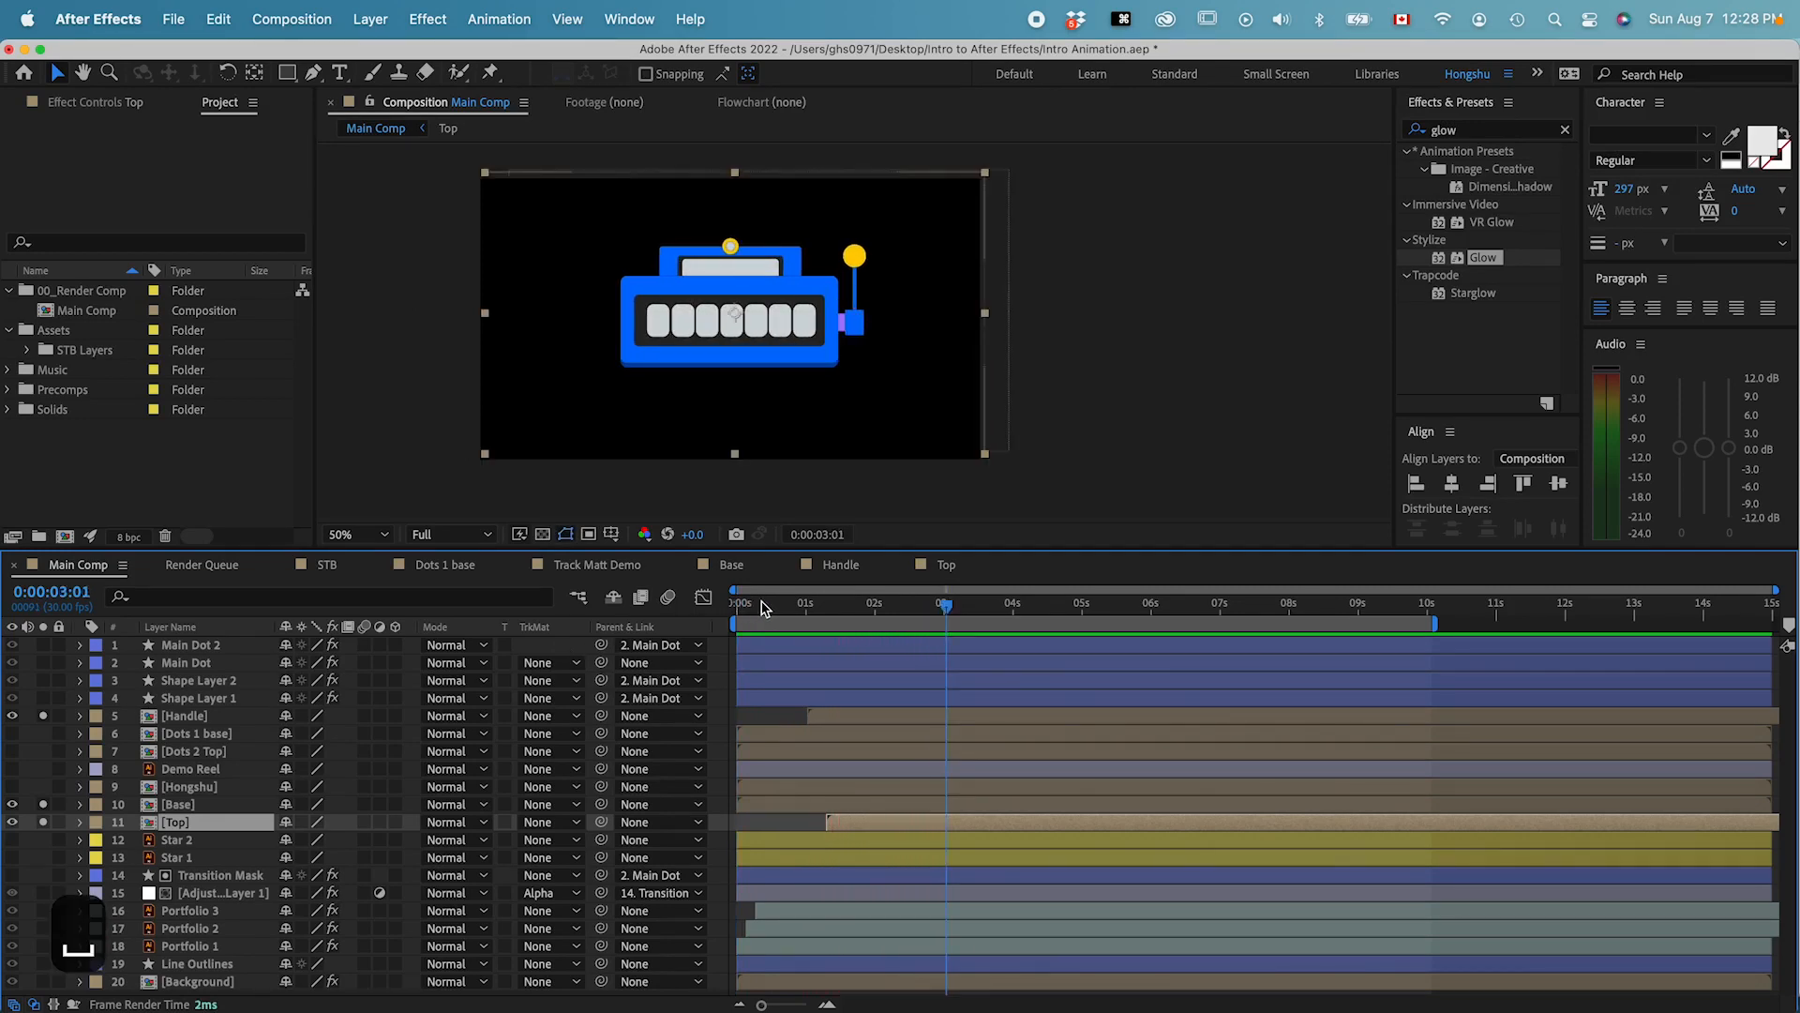
{"action": "key", "text": "space"}
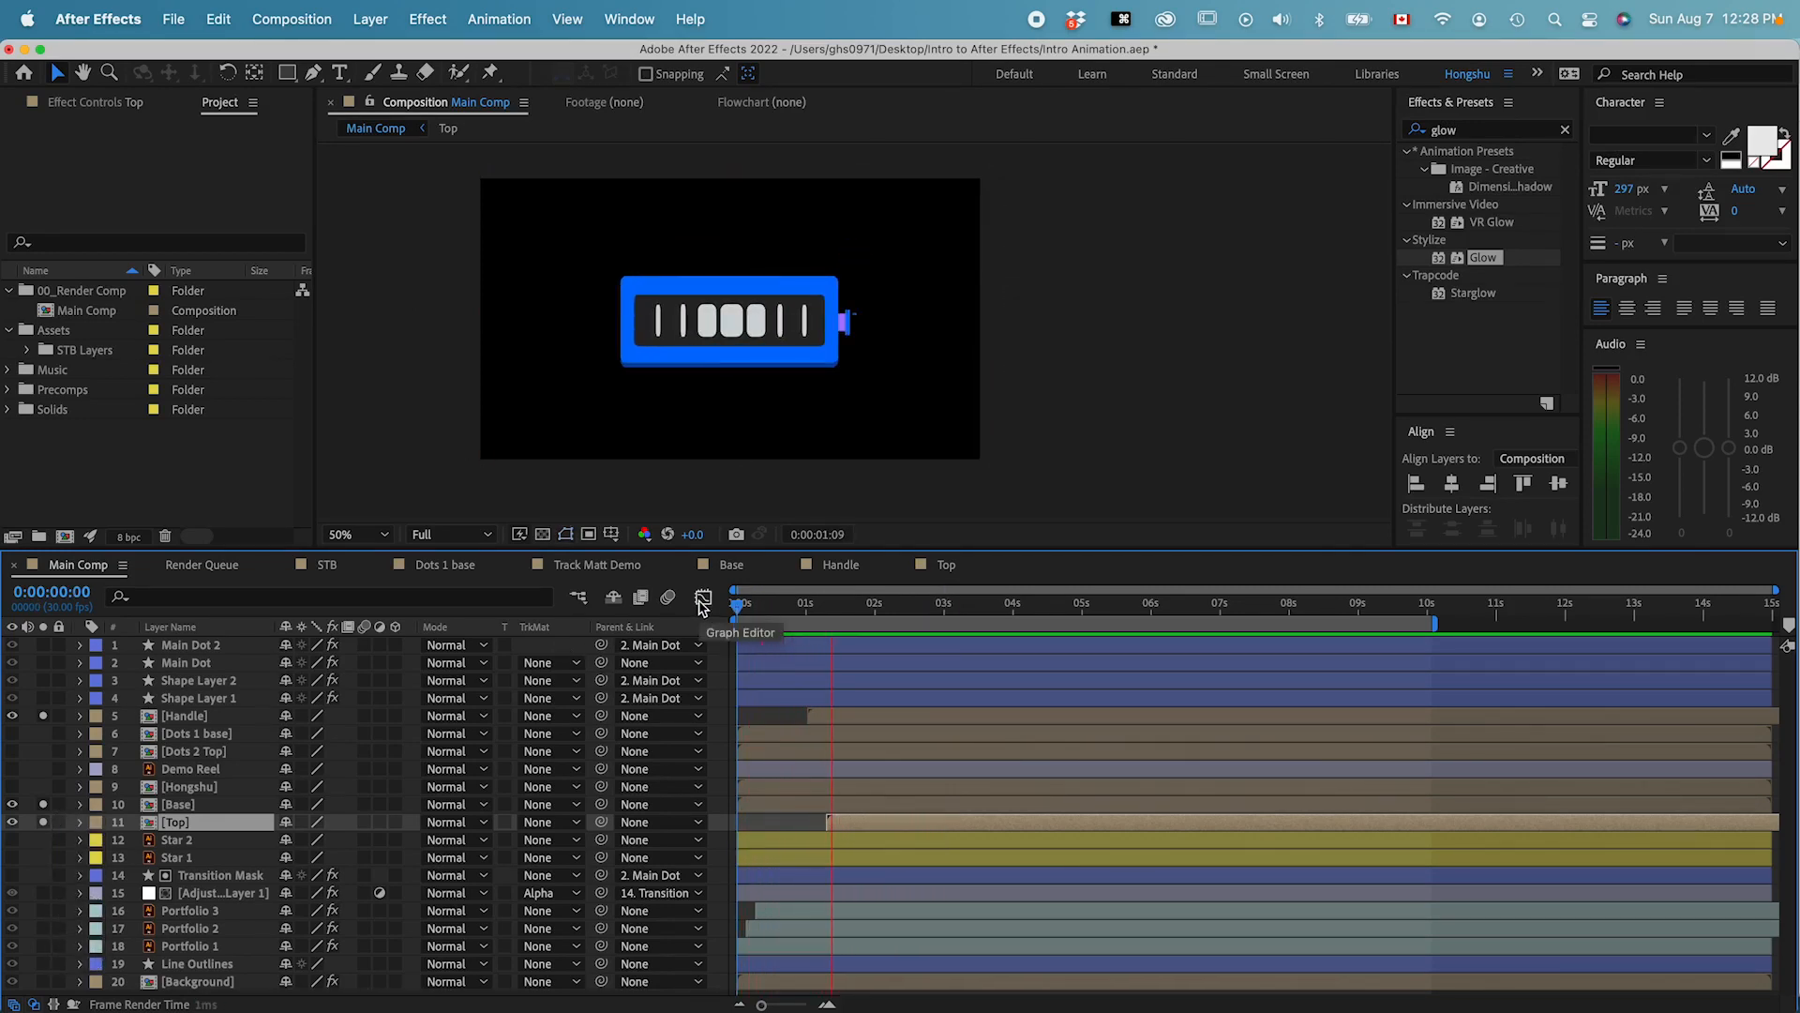
{"action": "key", "text": "space"}
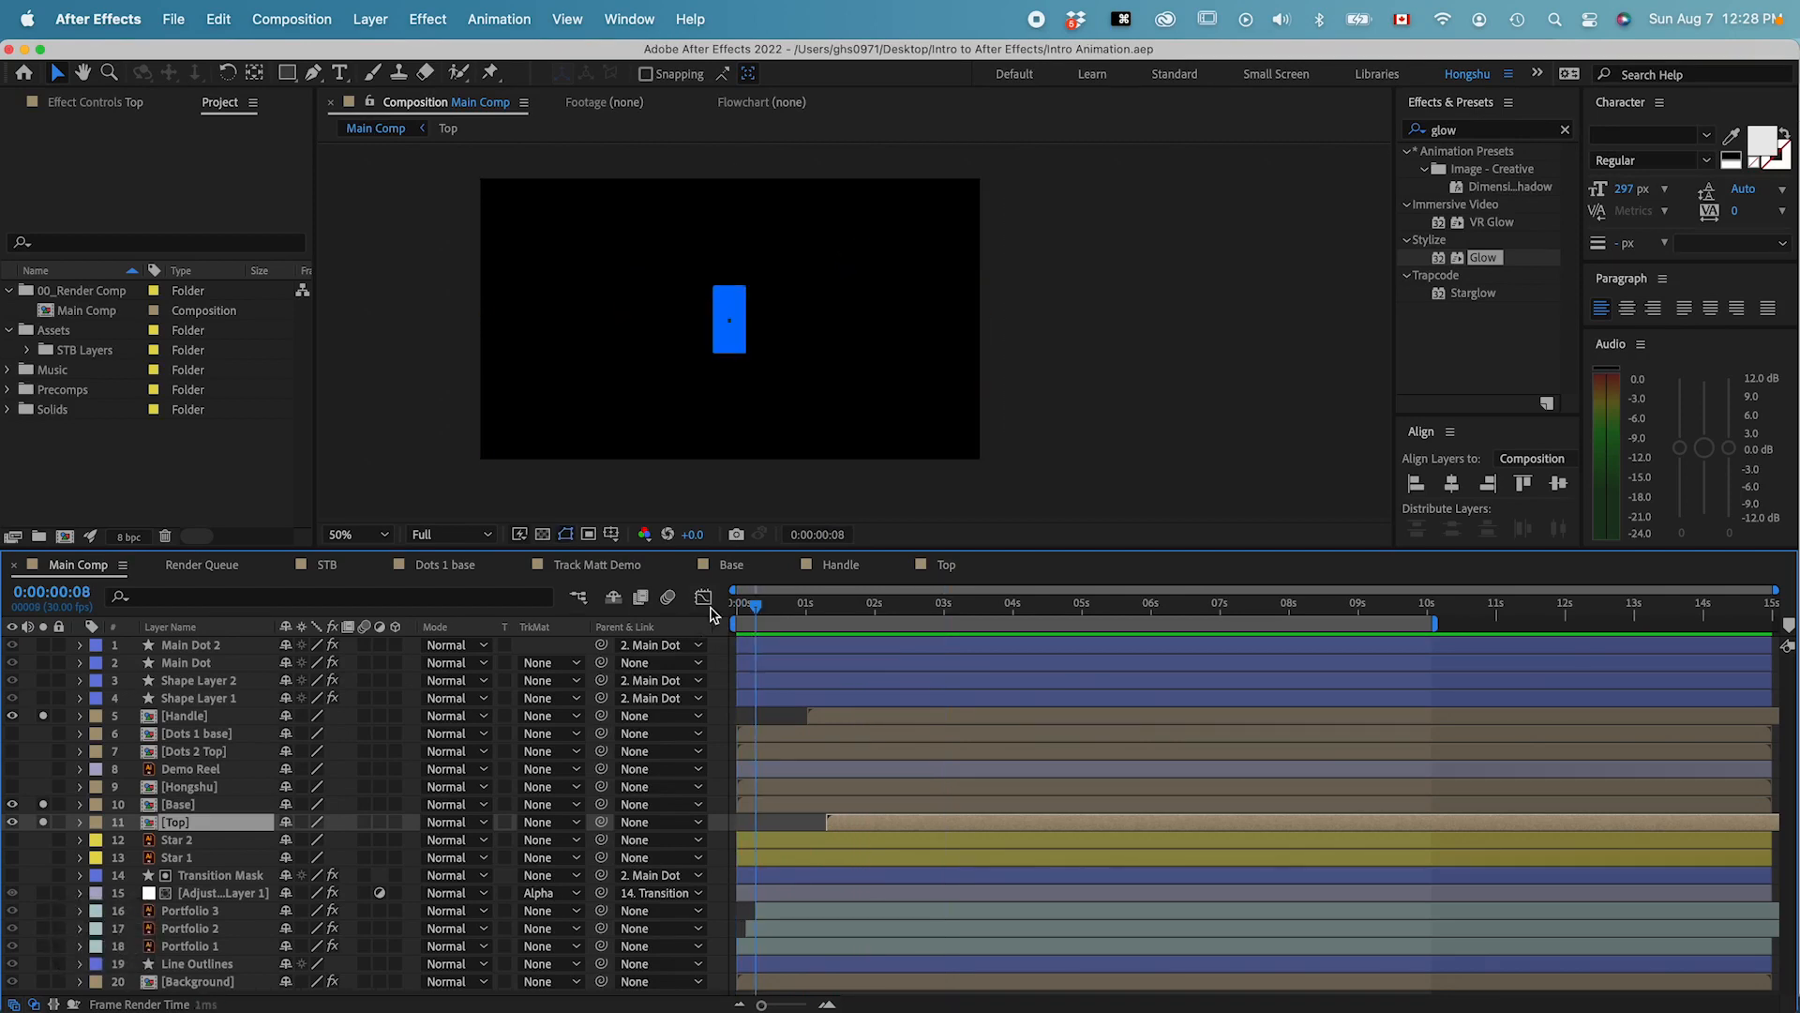
{"action": "key", "text": "space"}
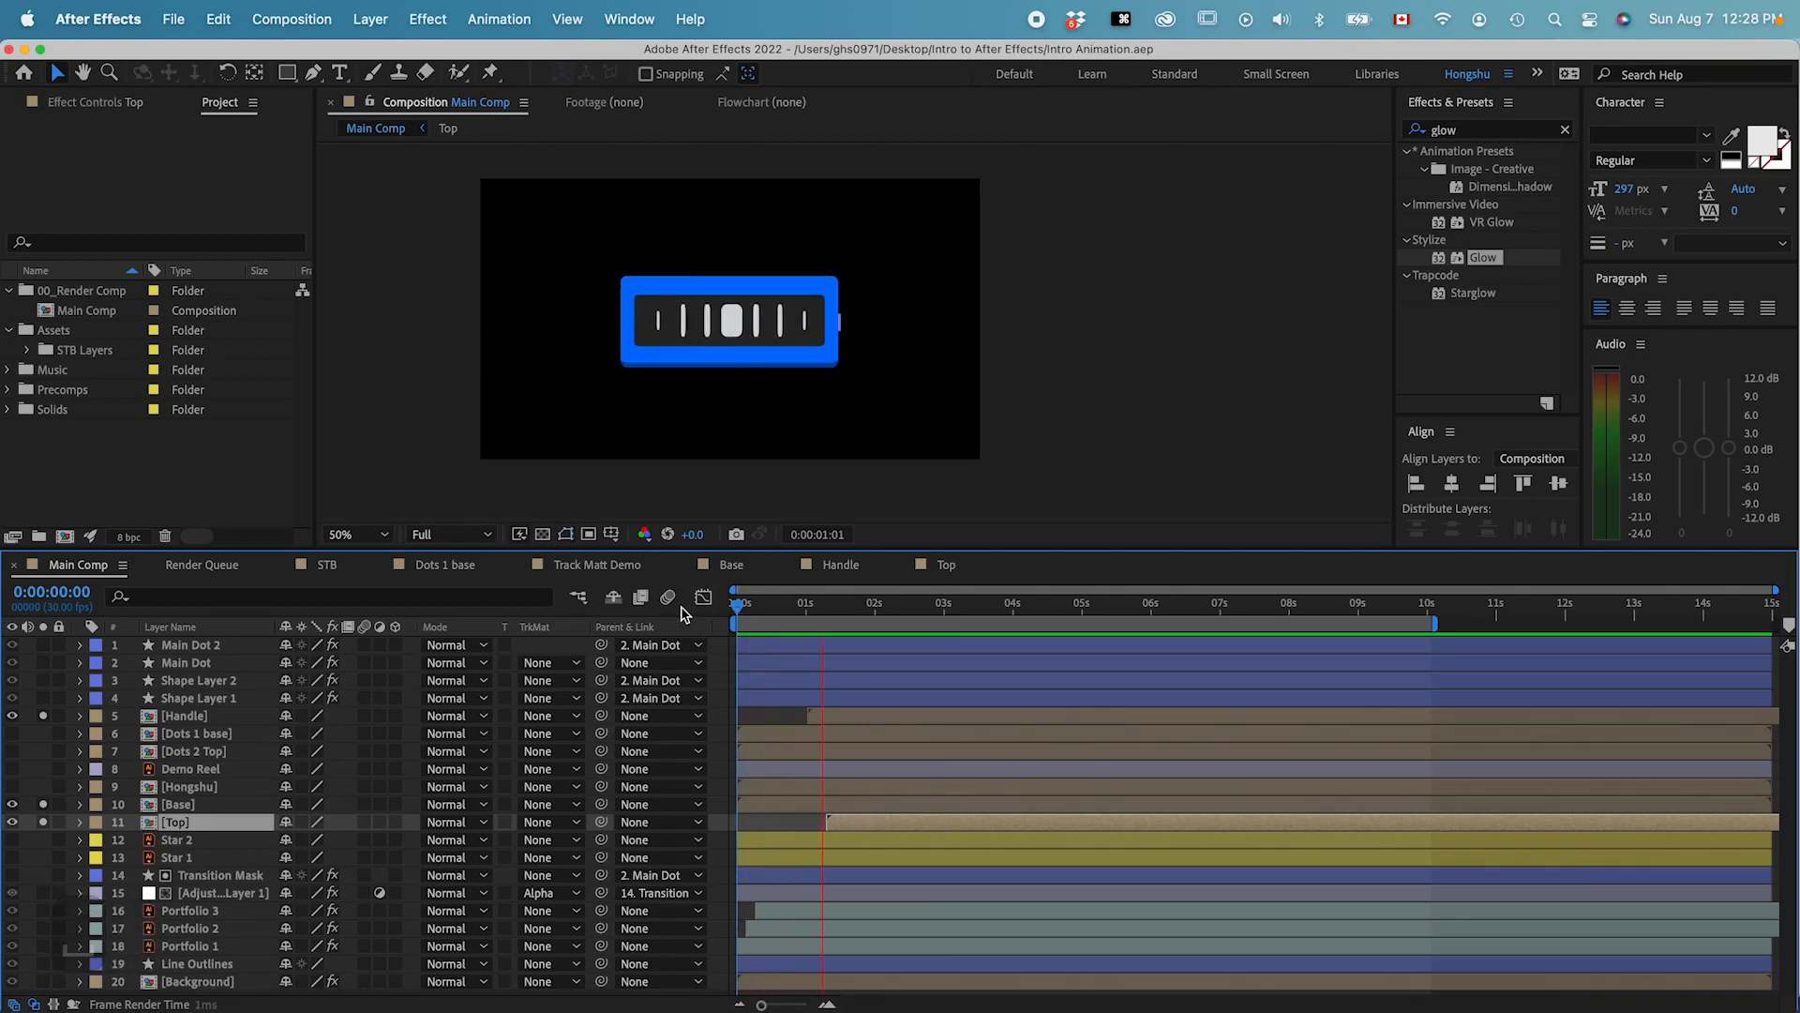
{"action": "key", "text": "space"}
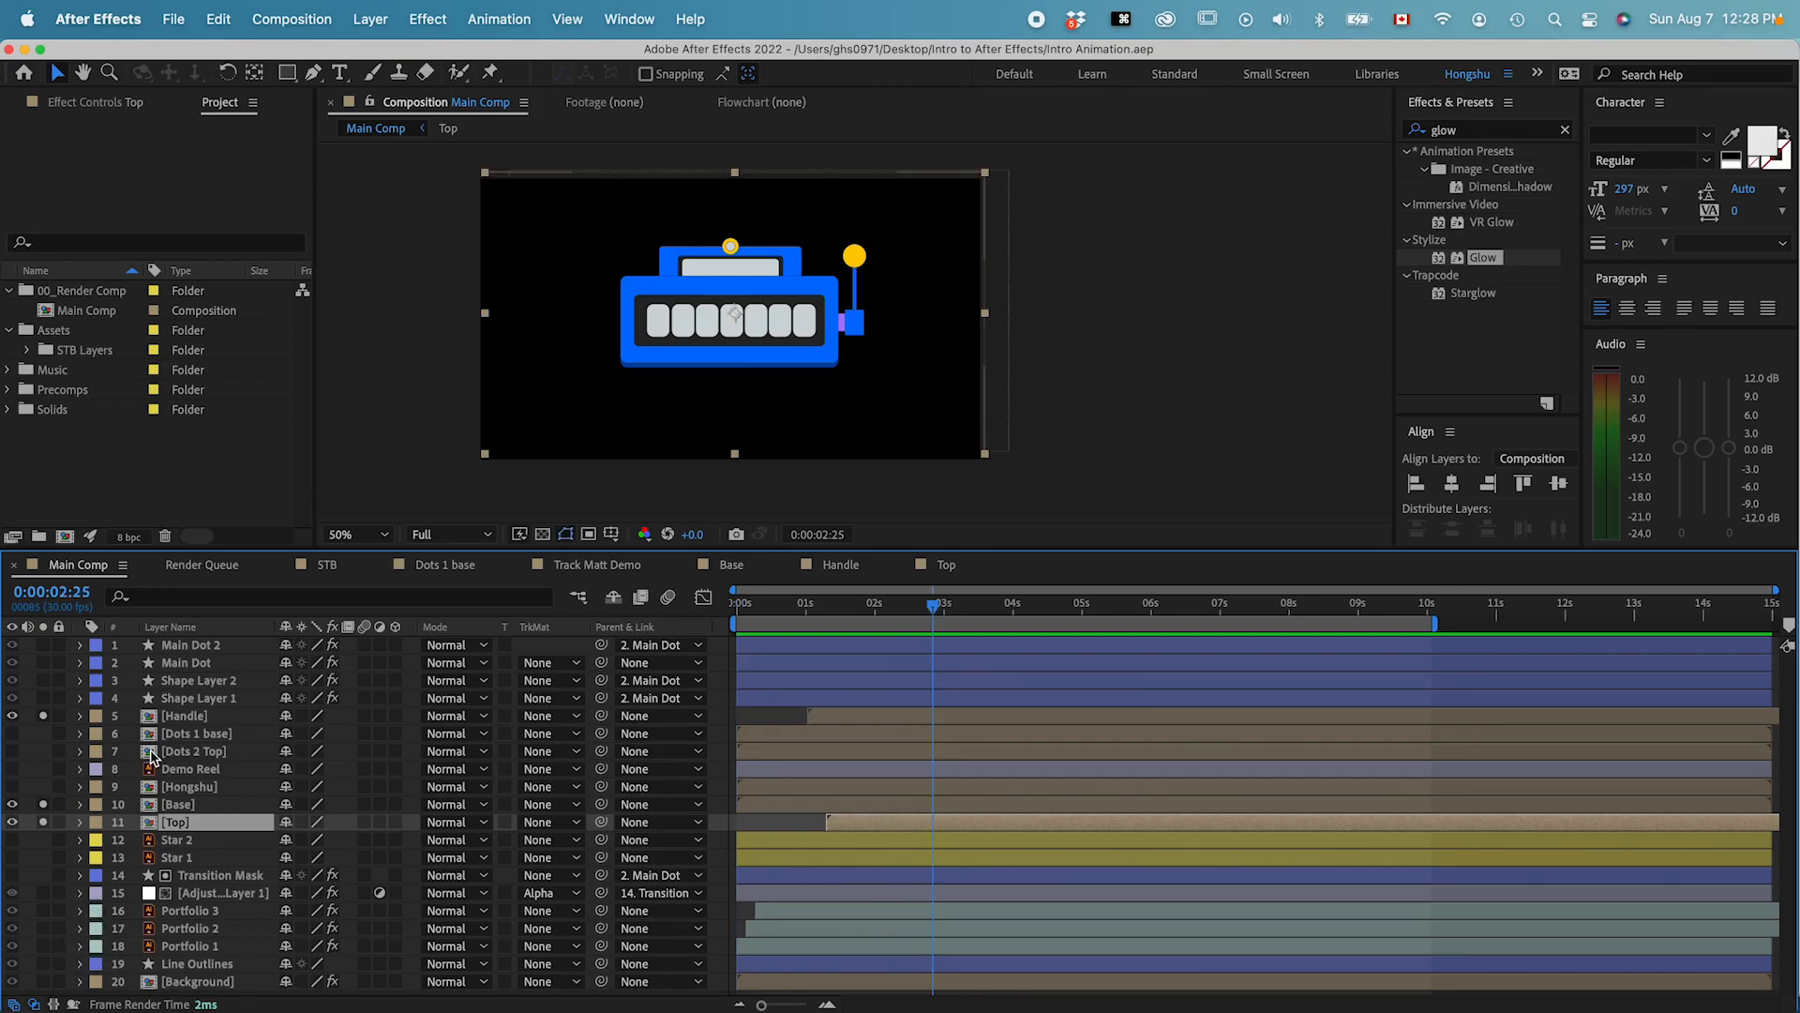
- Make the Dots 1 base layer visible and soloed, and position its dots around the frame of the blue base
{"action": "left_click", "coordinate": [198, 734]}
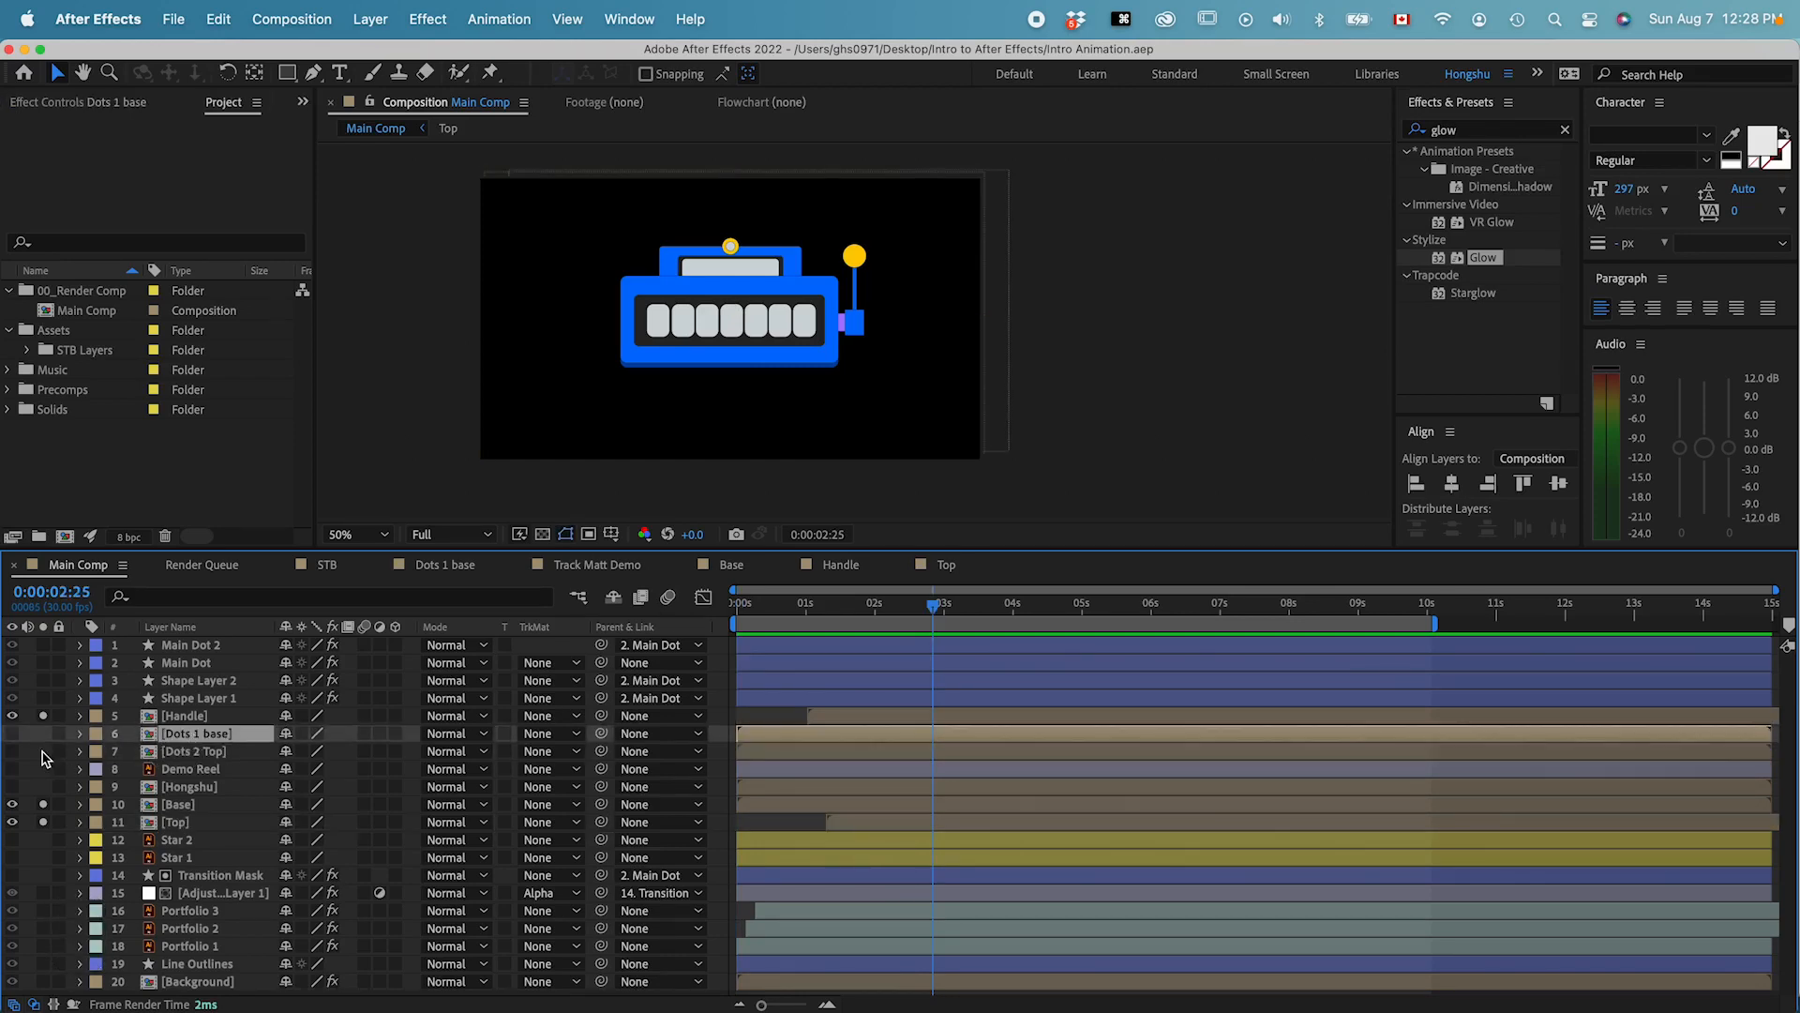
{"action": "left_click", "coordinate": [12, 735]}
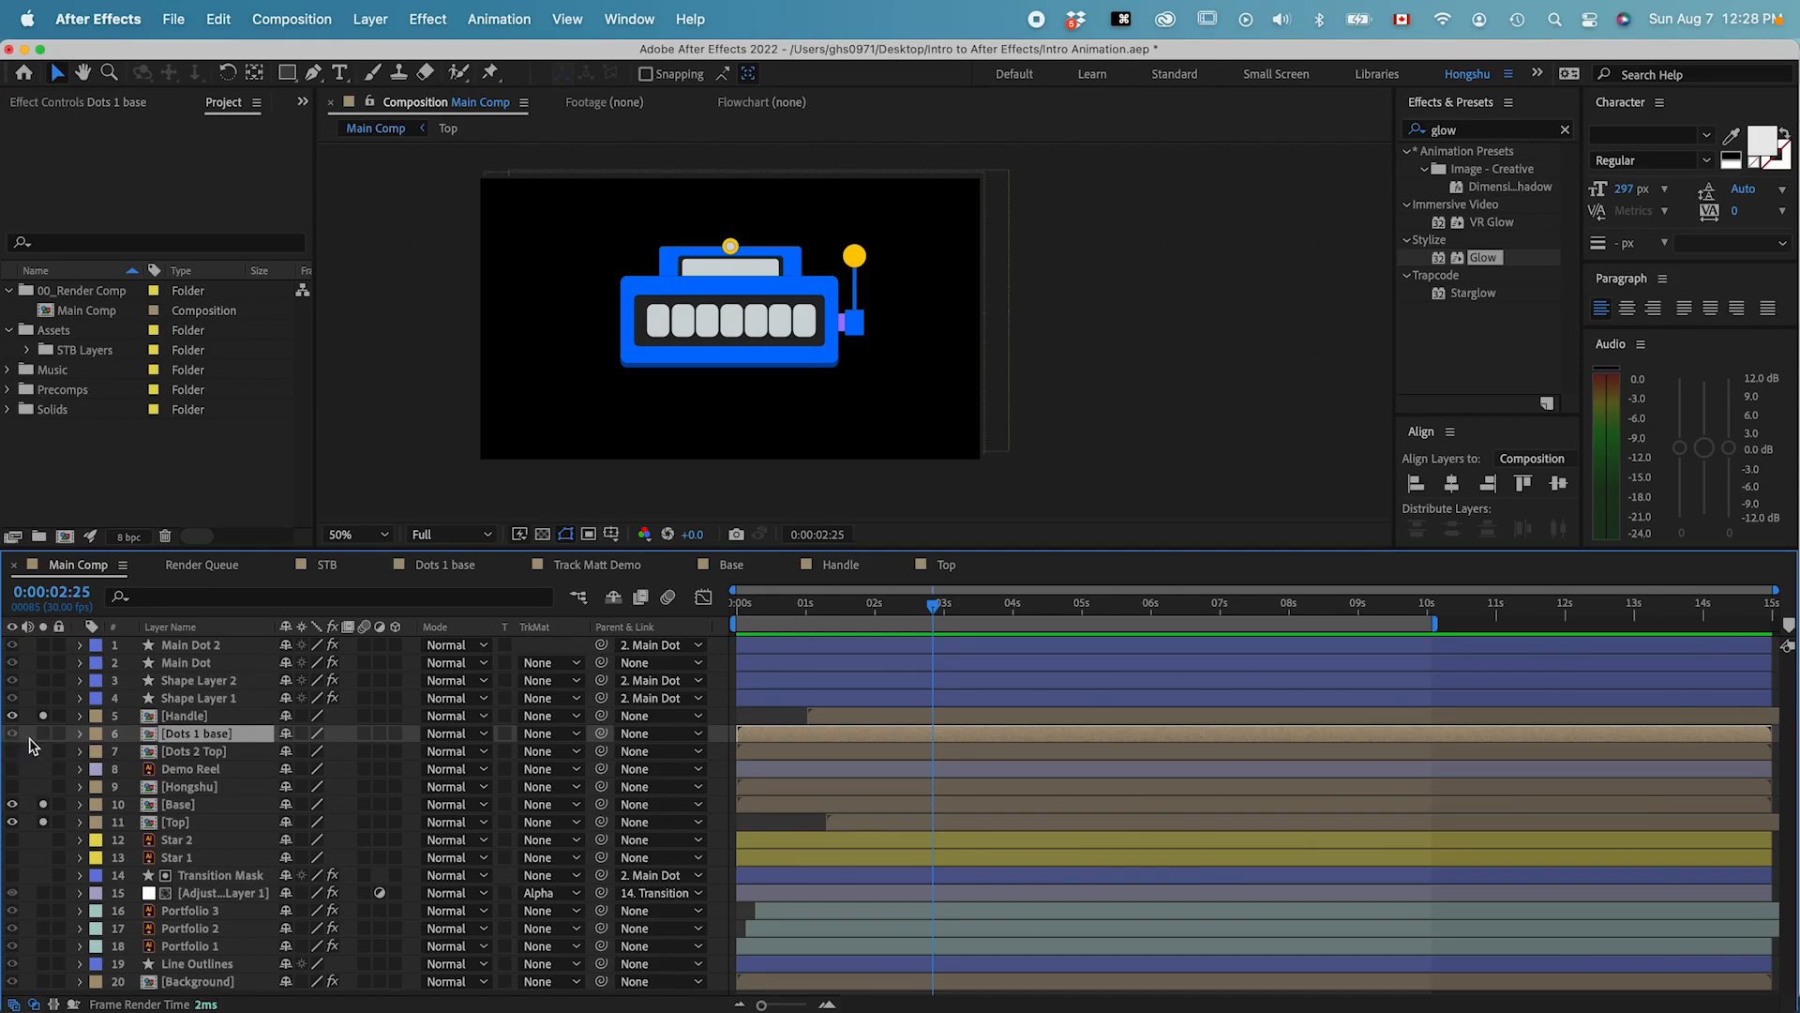
{"action": "left_click", "coordinate": [43, 735]}
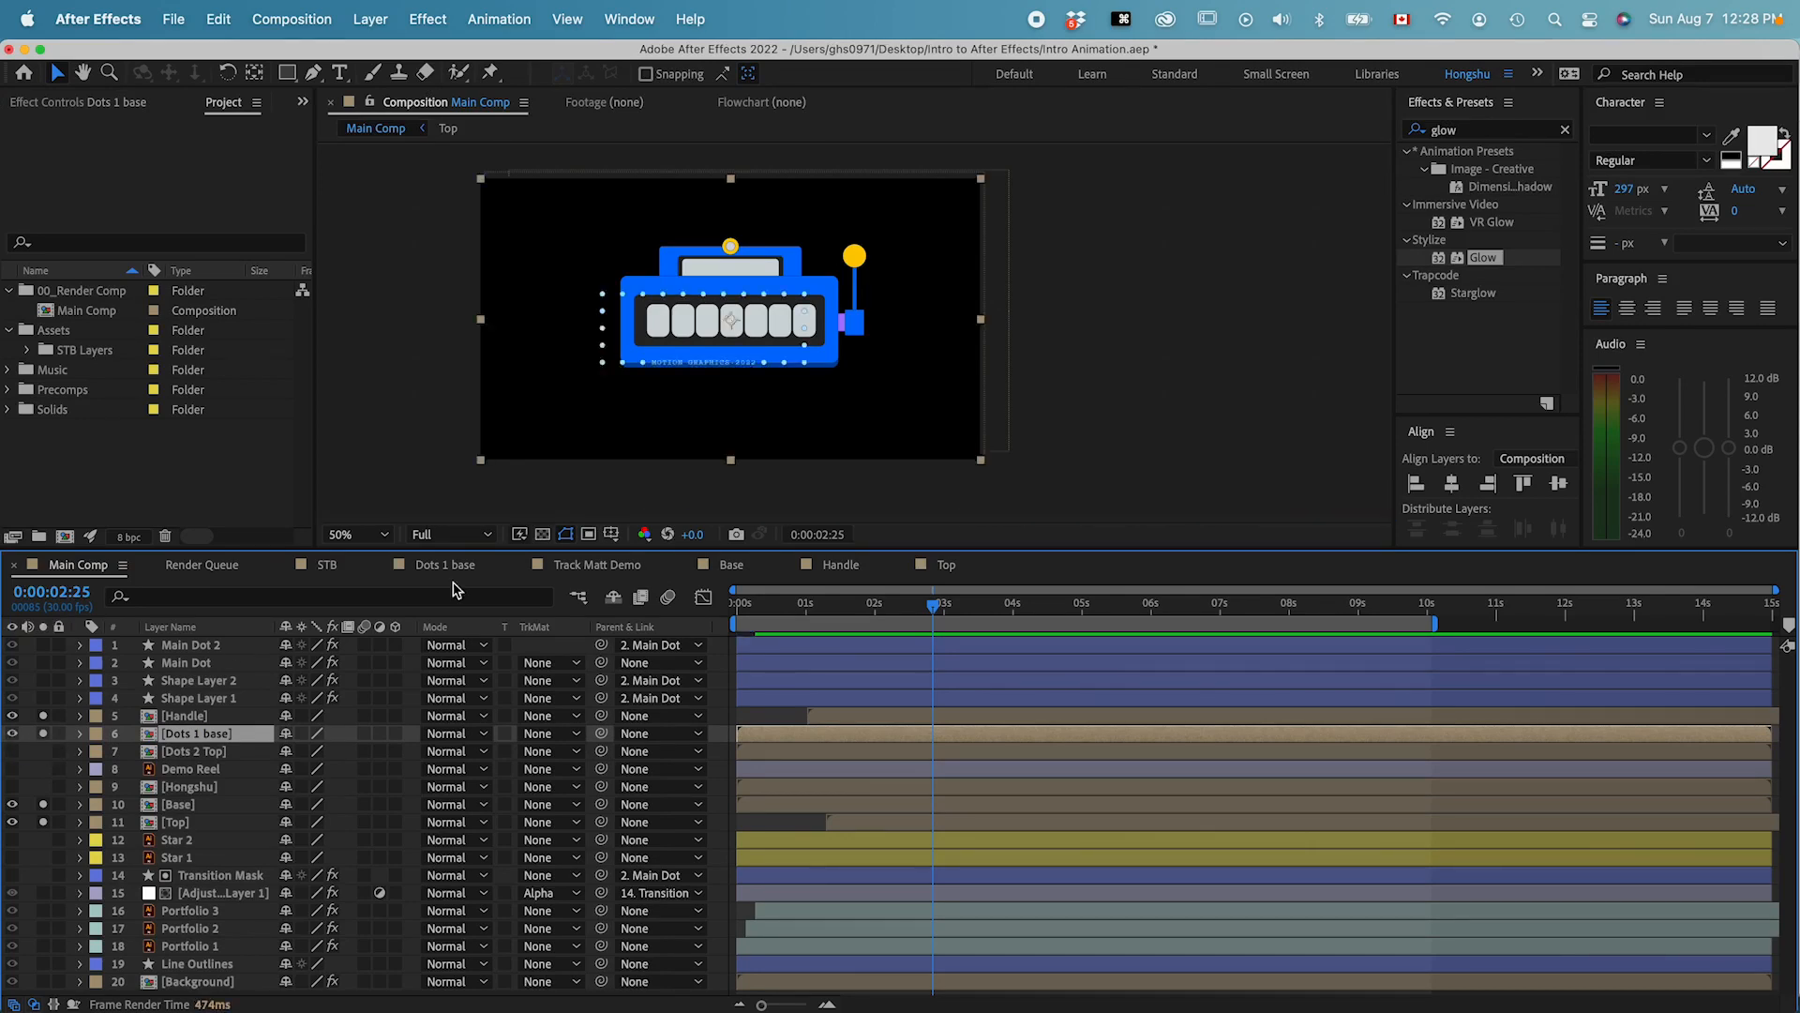
{"action": "key", "text": "super+equal"}
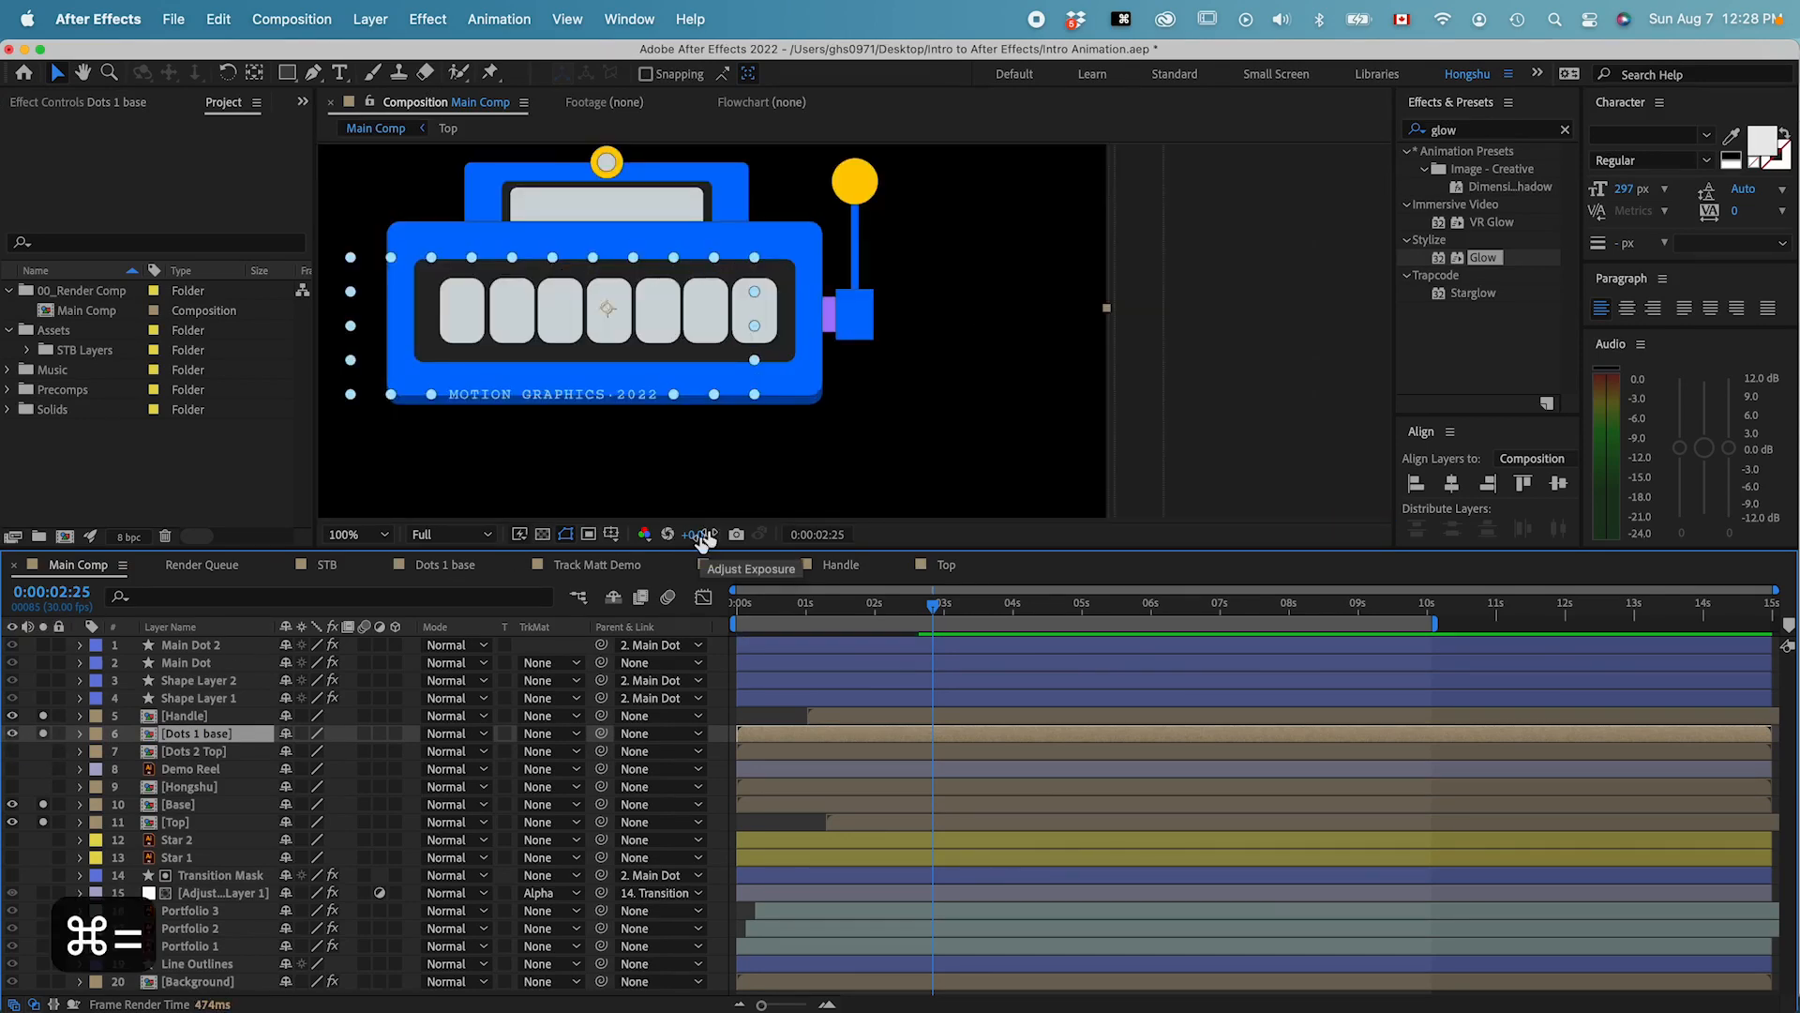
{"action": "key", "text": "super+equal"}
{"action": "key", "text": "space"}
{"action": "left_click_drag", "start_coordinate": [717, 413], "coordinate": [754, 398]}
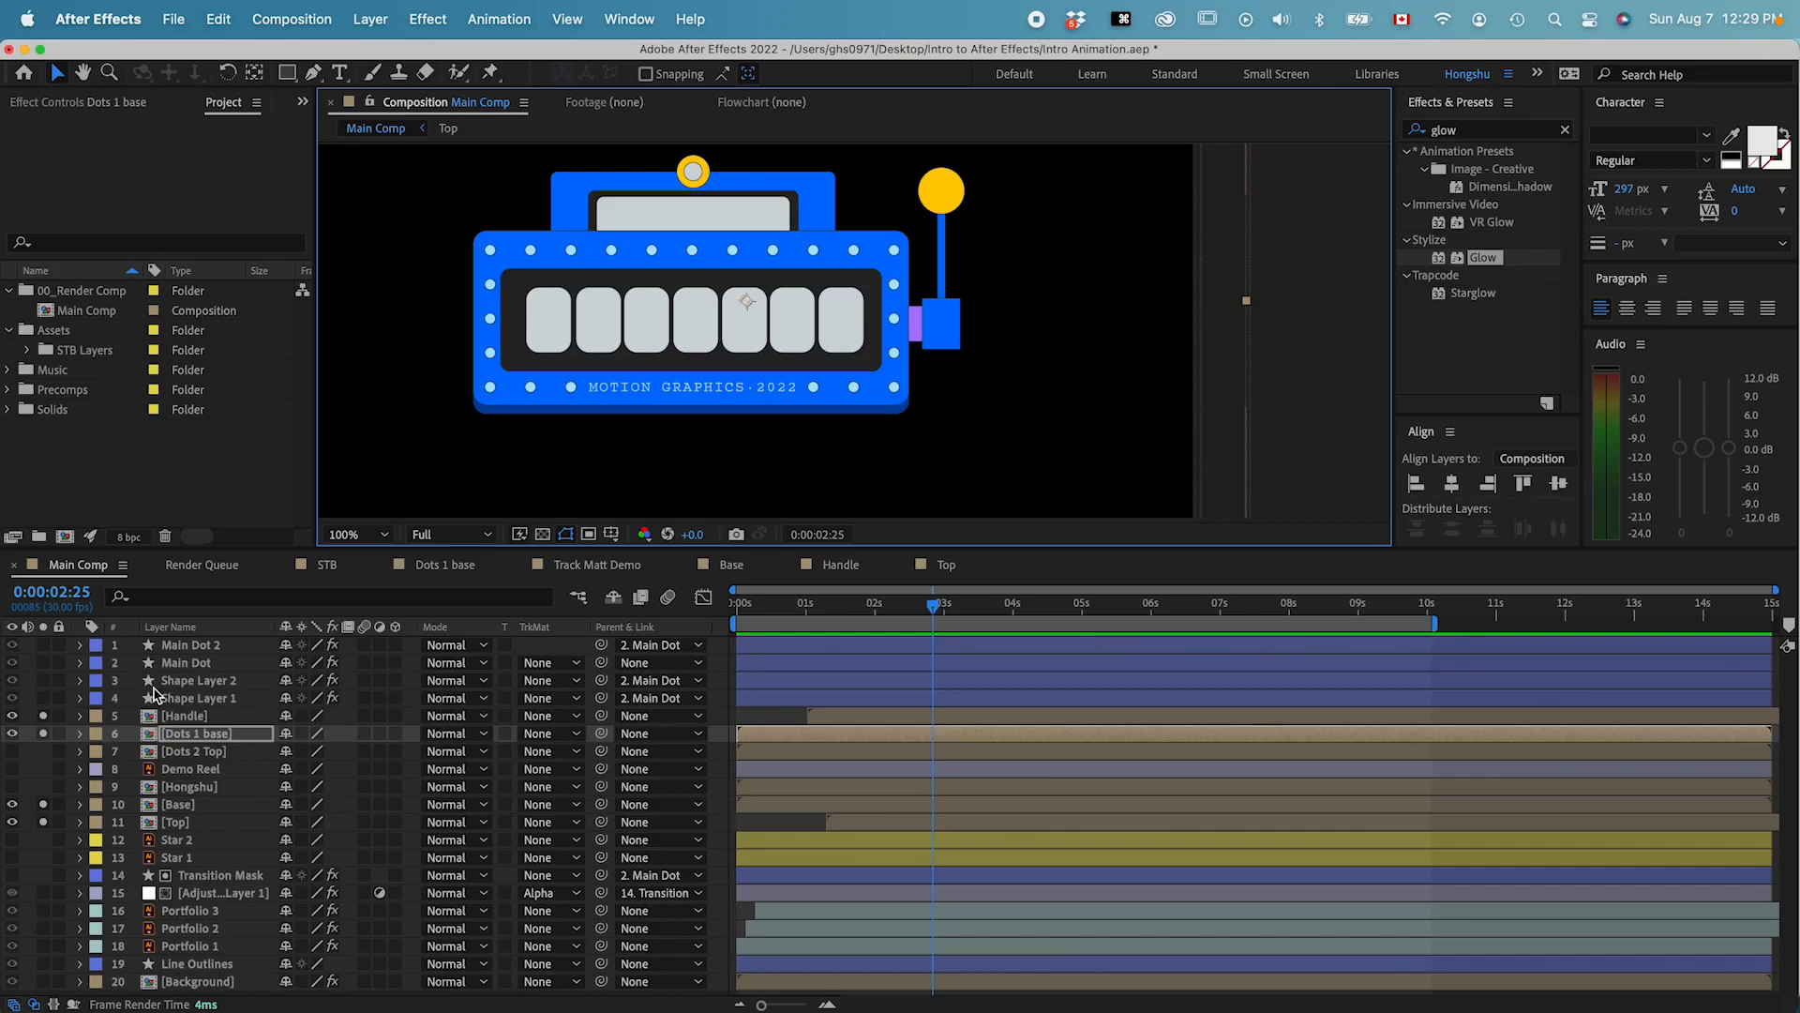
- Cut the Dots 1 base layer from Main Comp, paste it above all layers in the Base composition, and turn off its solo
{"action": "left_click", "coordinate": [190, 740]}
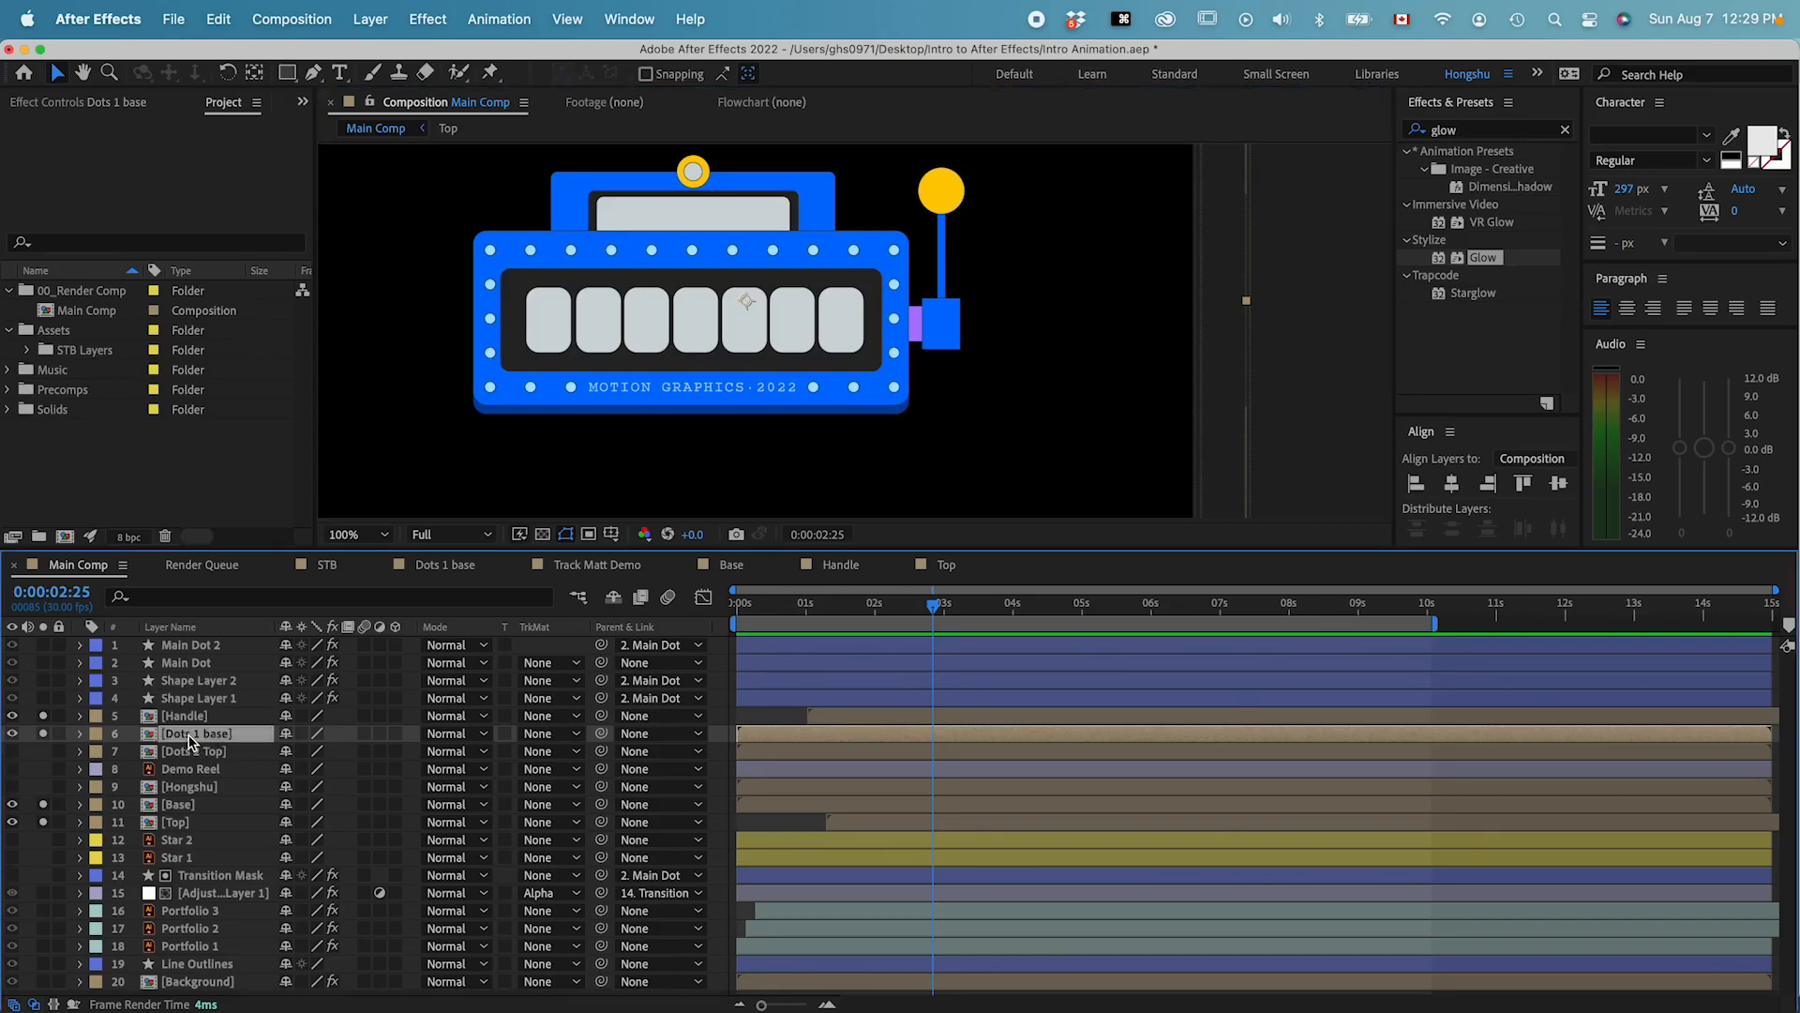
{"action": "key", "text": "super+x"}
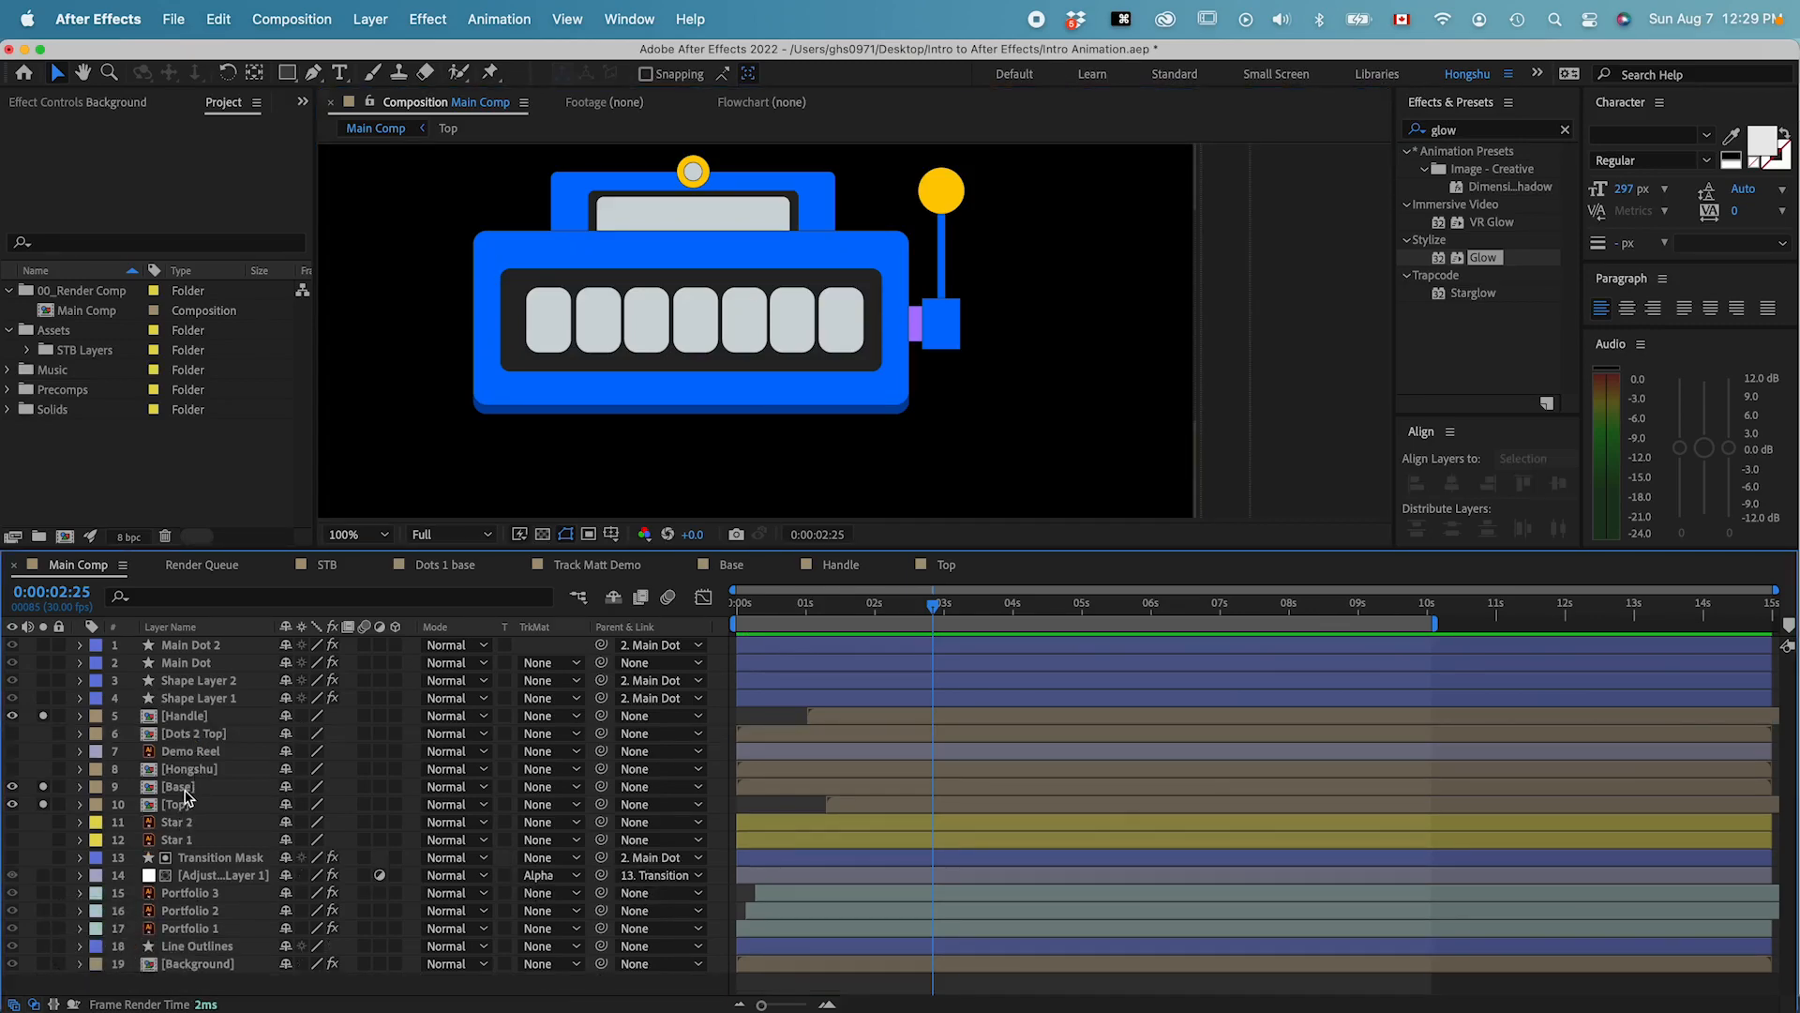
{"action": "double_click", "coordinate": [184, 788]}
{"action": "left_click", "coordinate": [192, 646]}
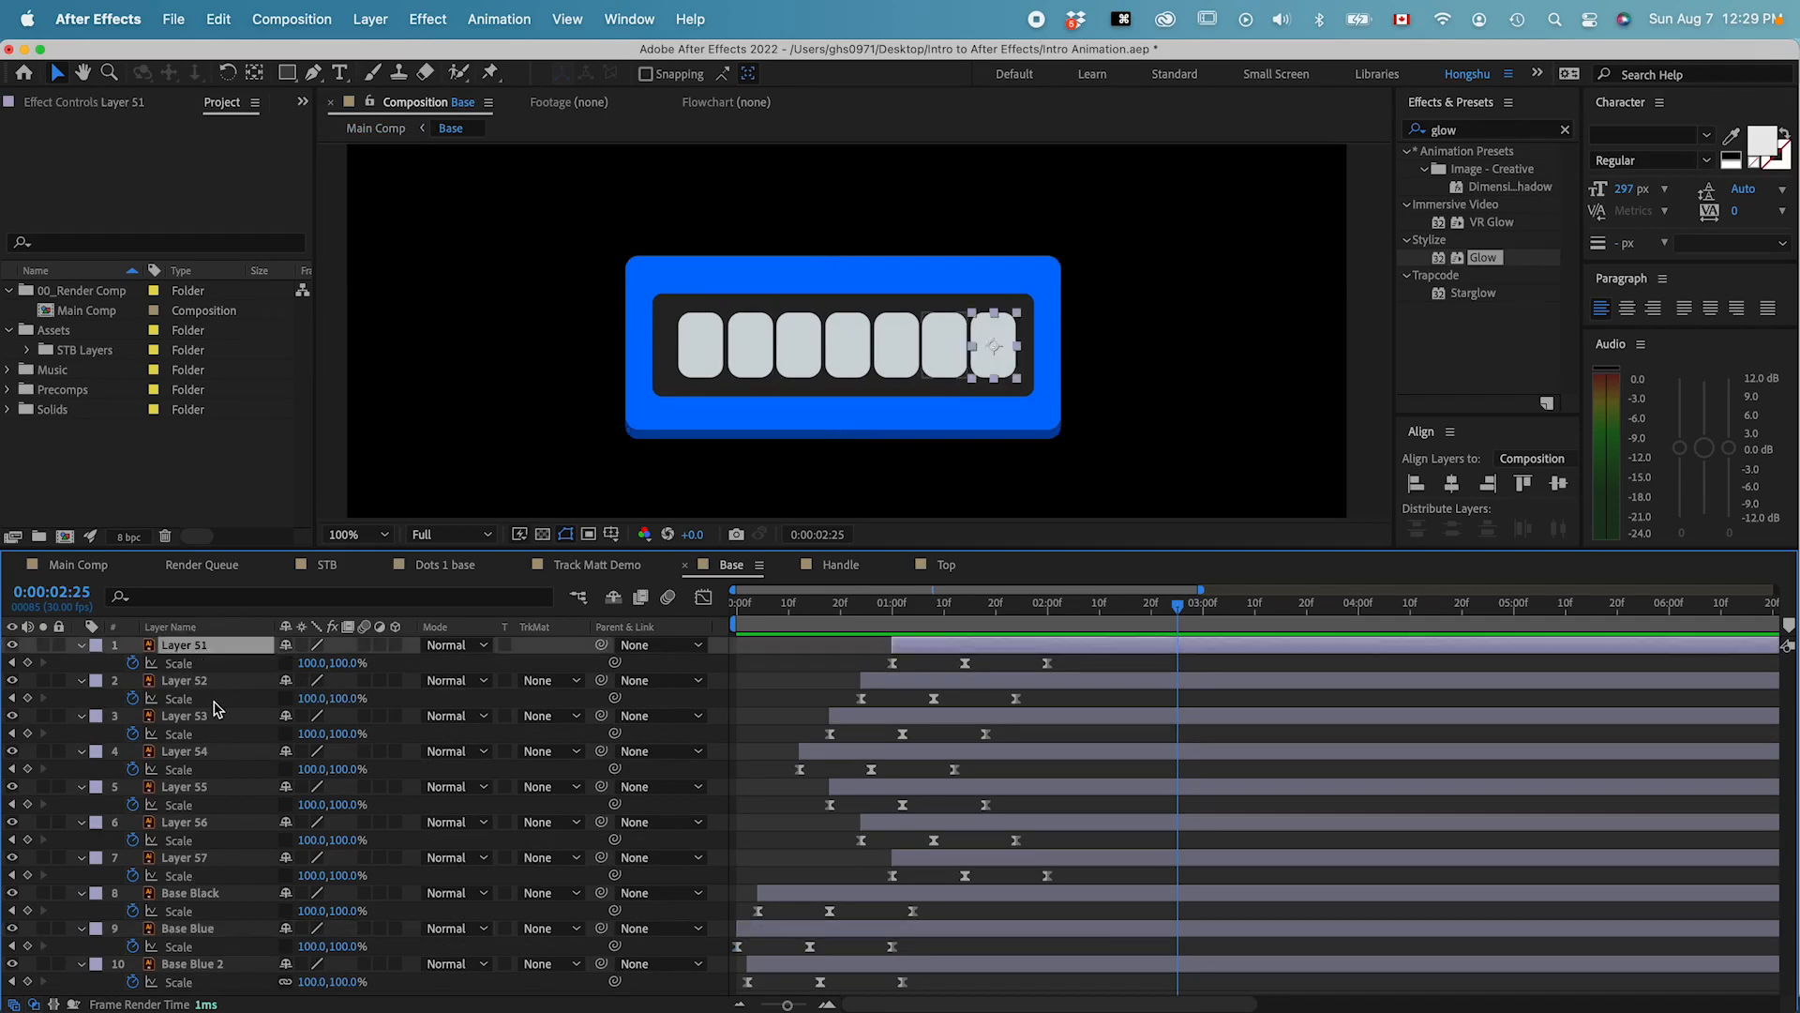
{"action": "key", "text": "super+v"}
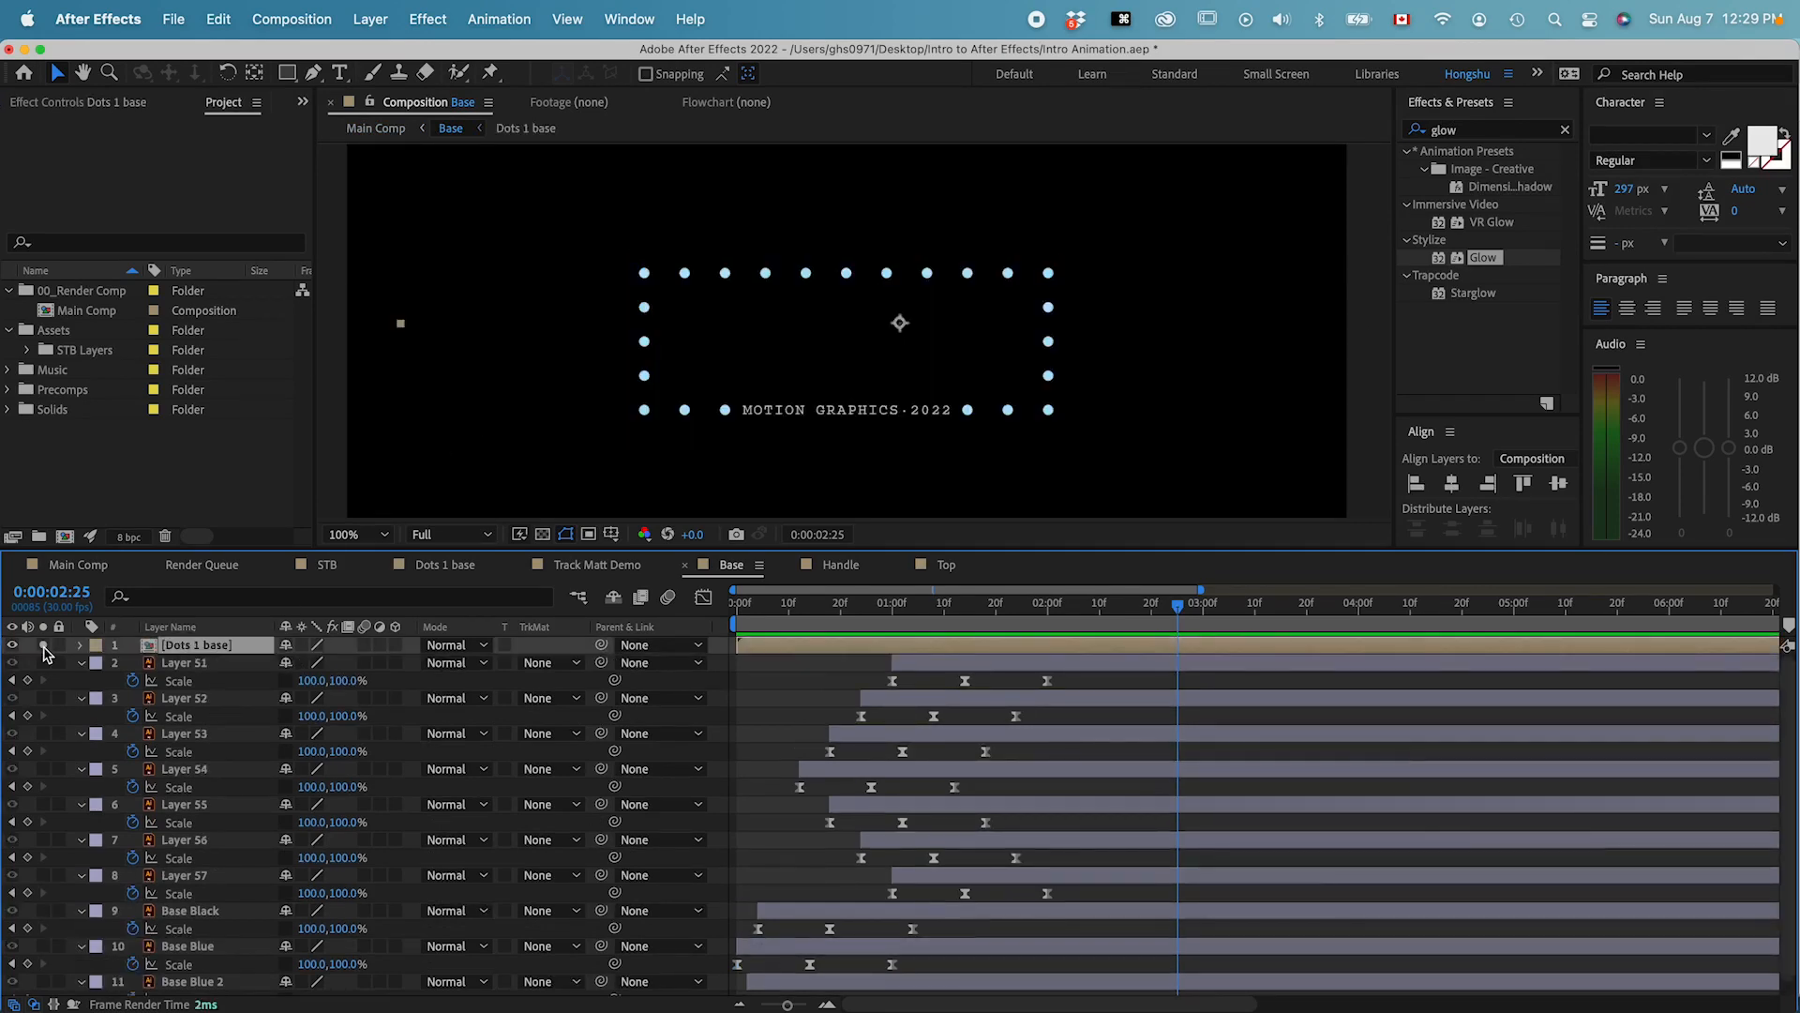
{"action": "left_click", "coordinate": [43, 645]}
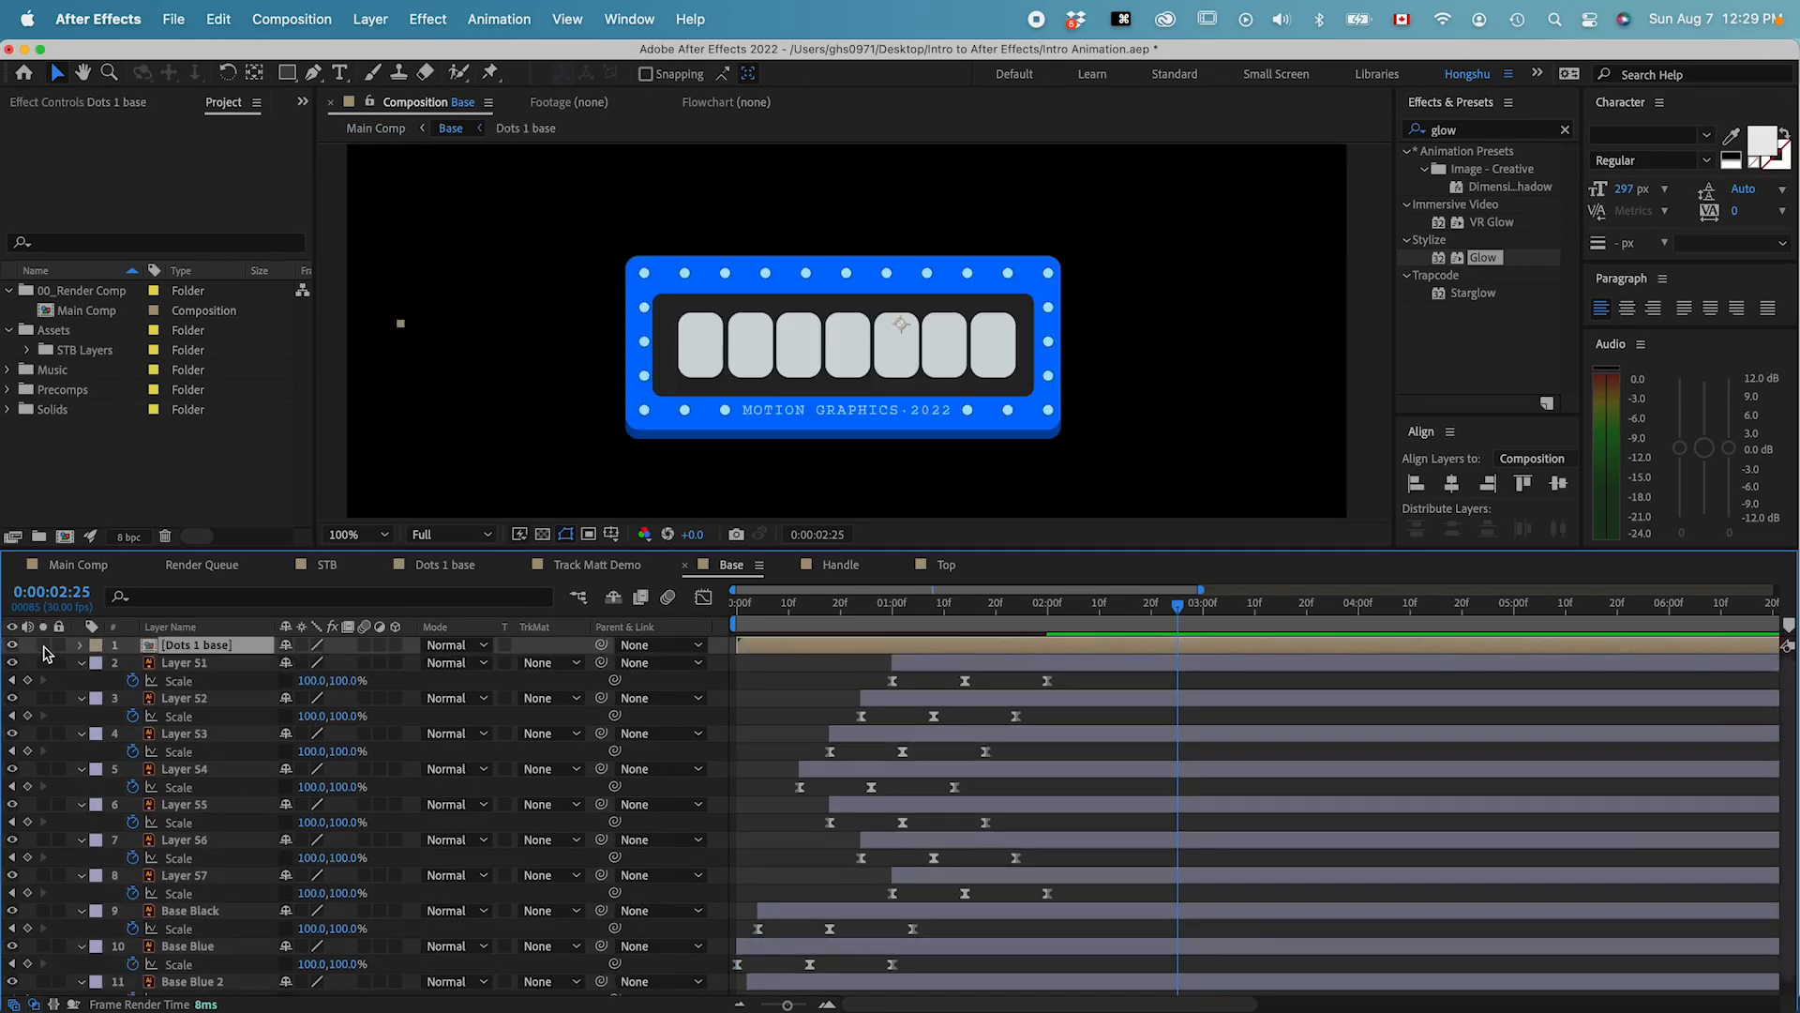
{"action": "left_click", "coordinate": [790, 716]}
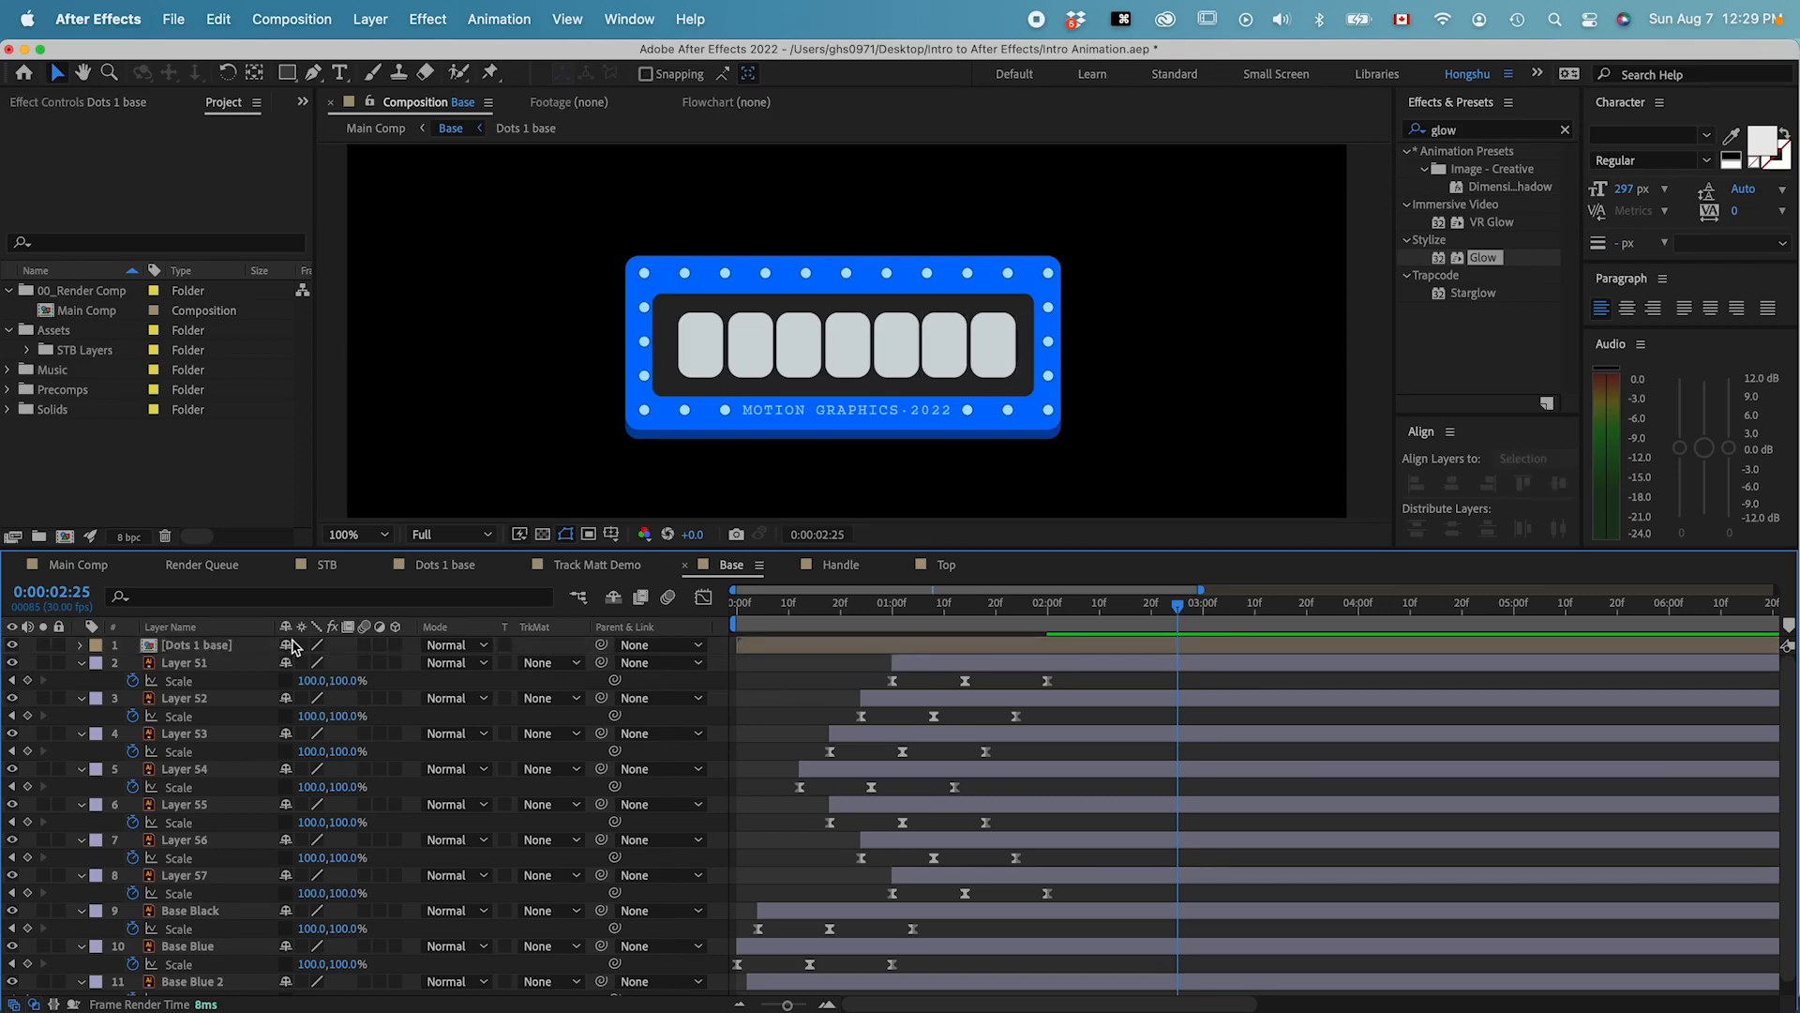
- Nudge the Dots 1 base layer slightly left and down to center the dots on the blue frame
{"action": "left_click", "coordinate": [212, 648]}
{"action": "key", "text": "Left"}
{"action": "key", "text": "Left"}
{"action": "key", "text": "Left"}
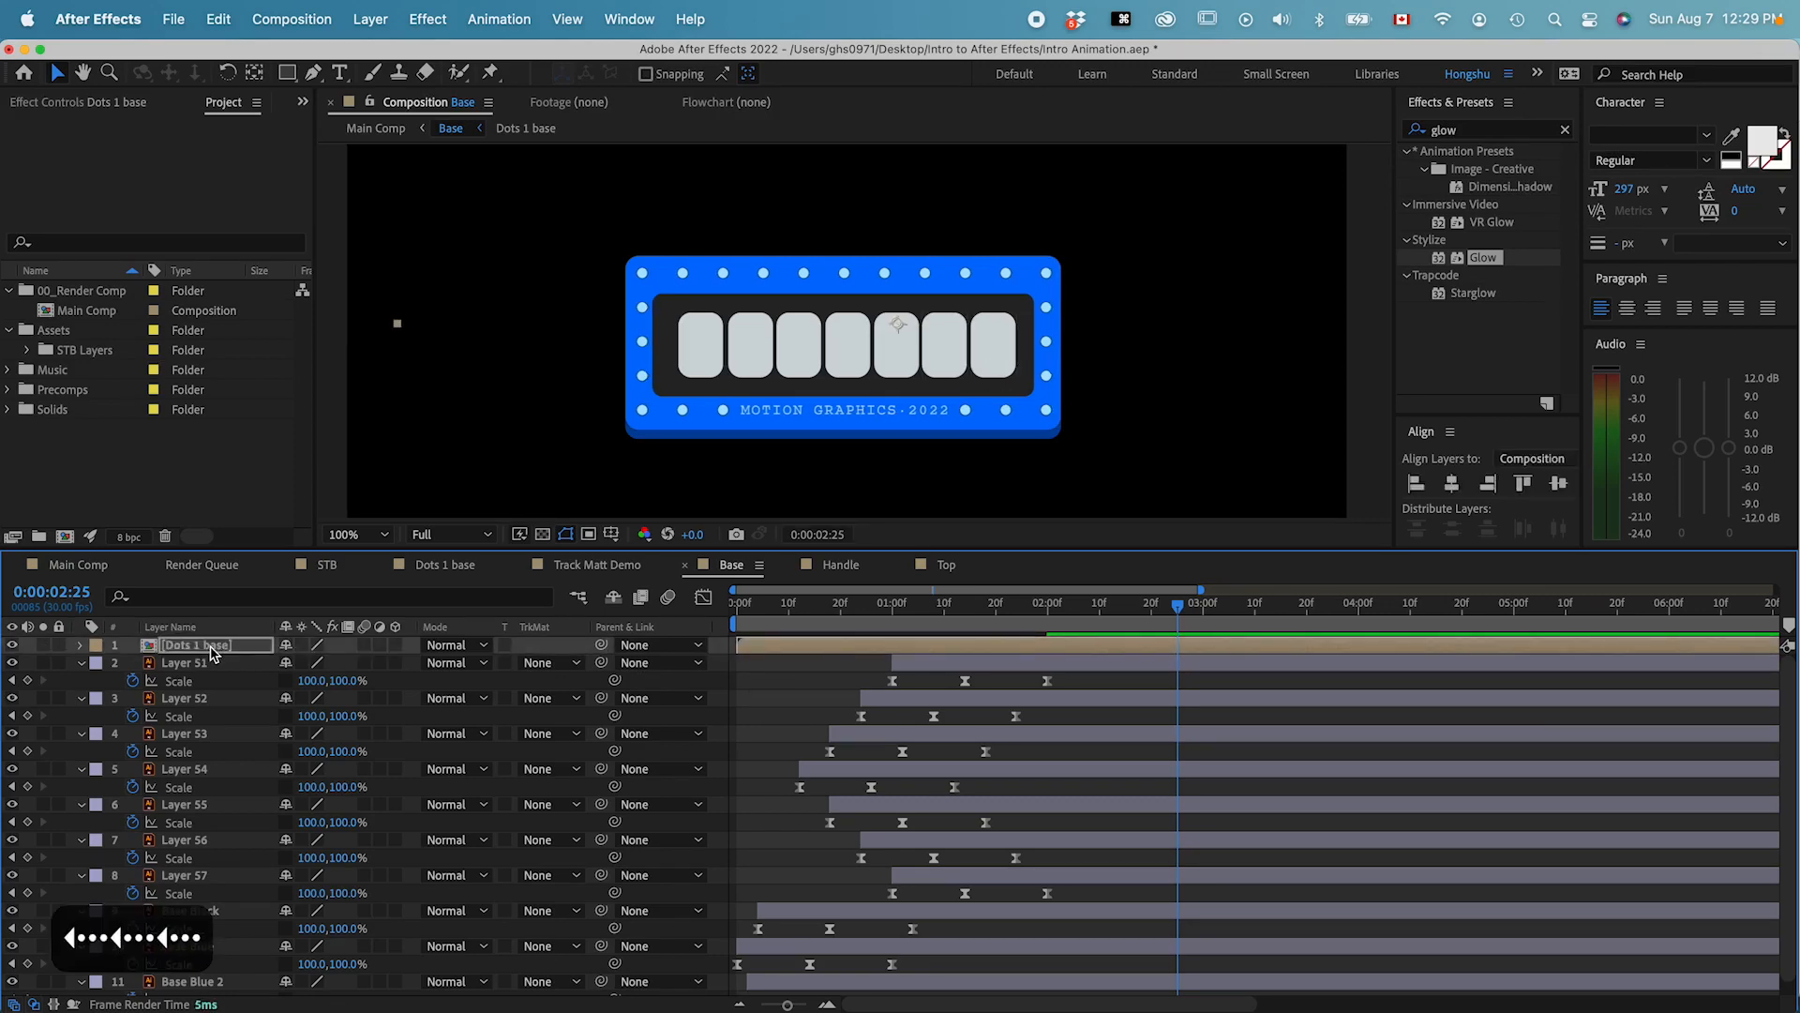
{"action": "key", "text": "Down"}
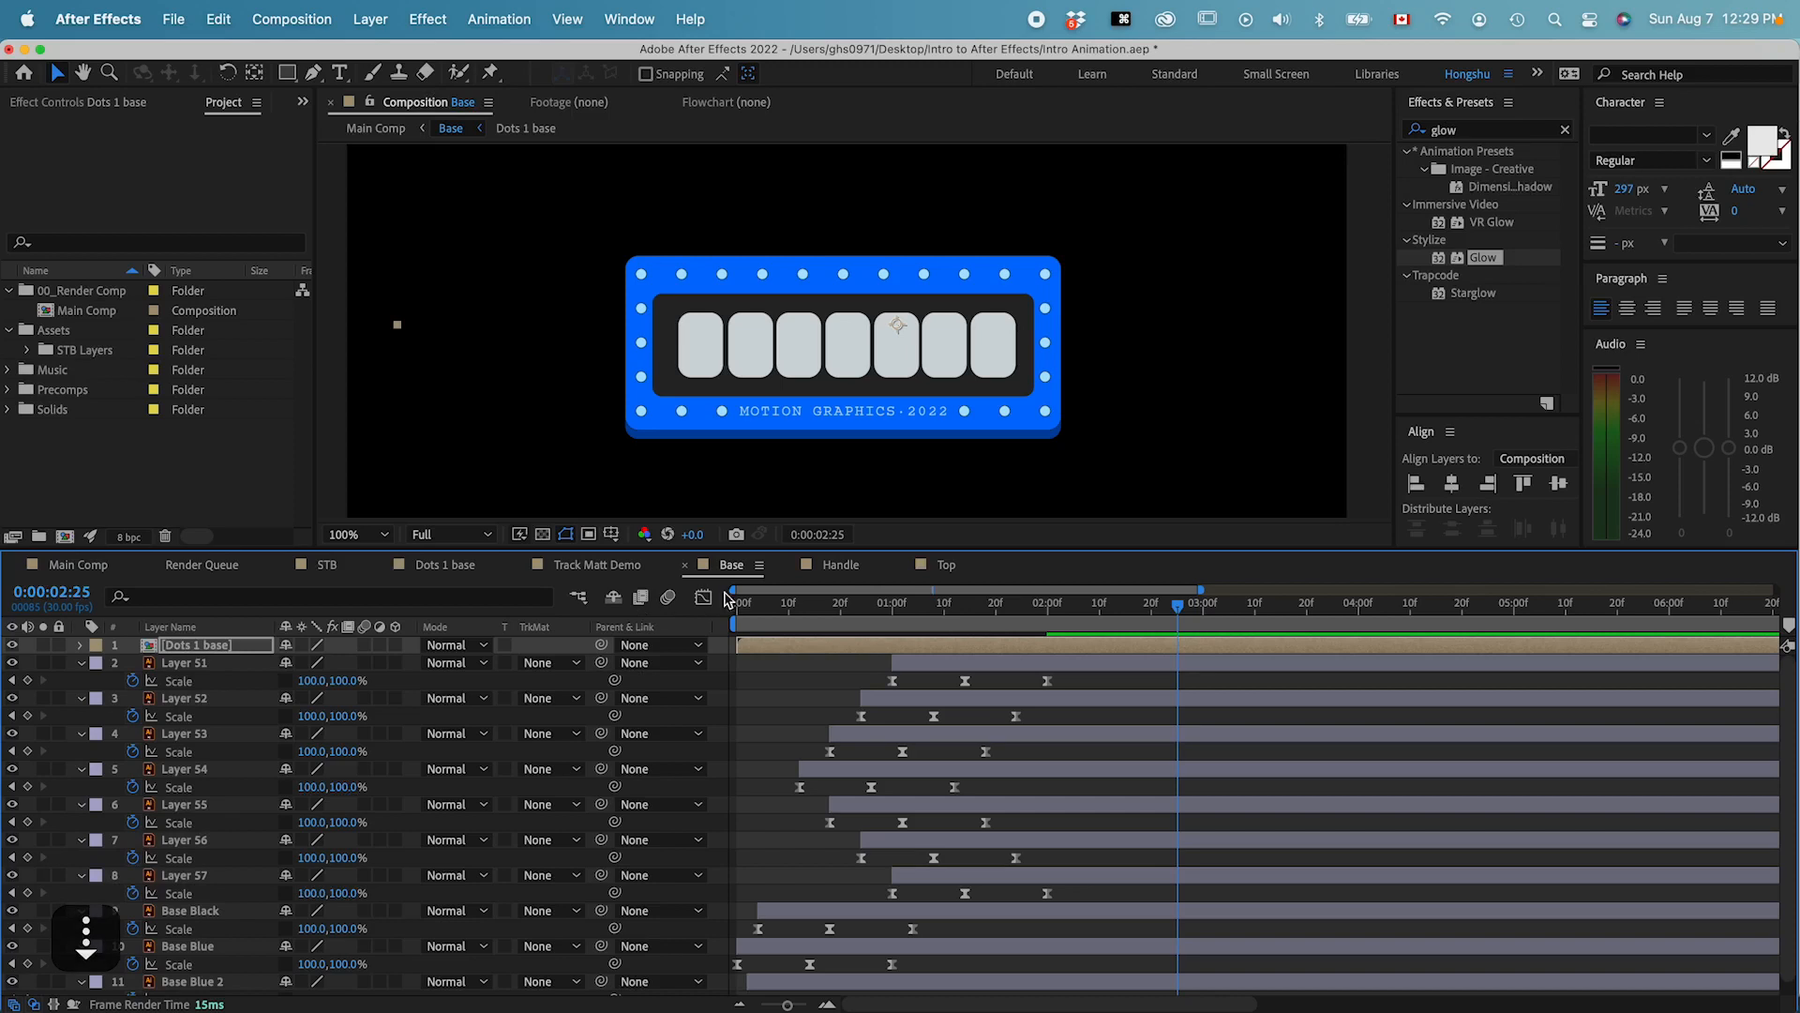
{"action": "left_click", "coordinate": [730, 723]}
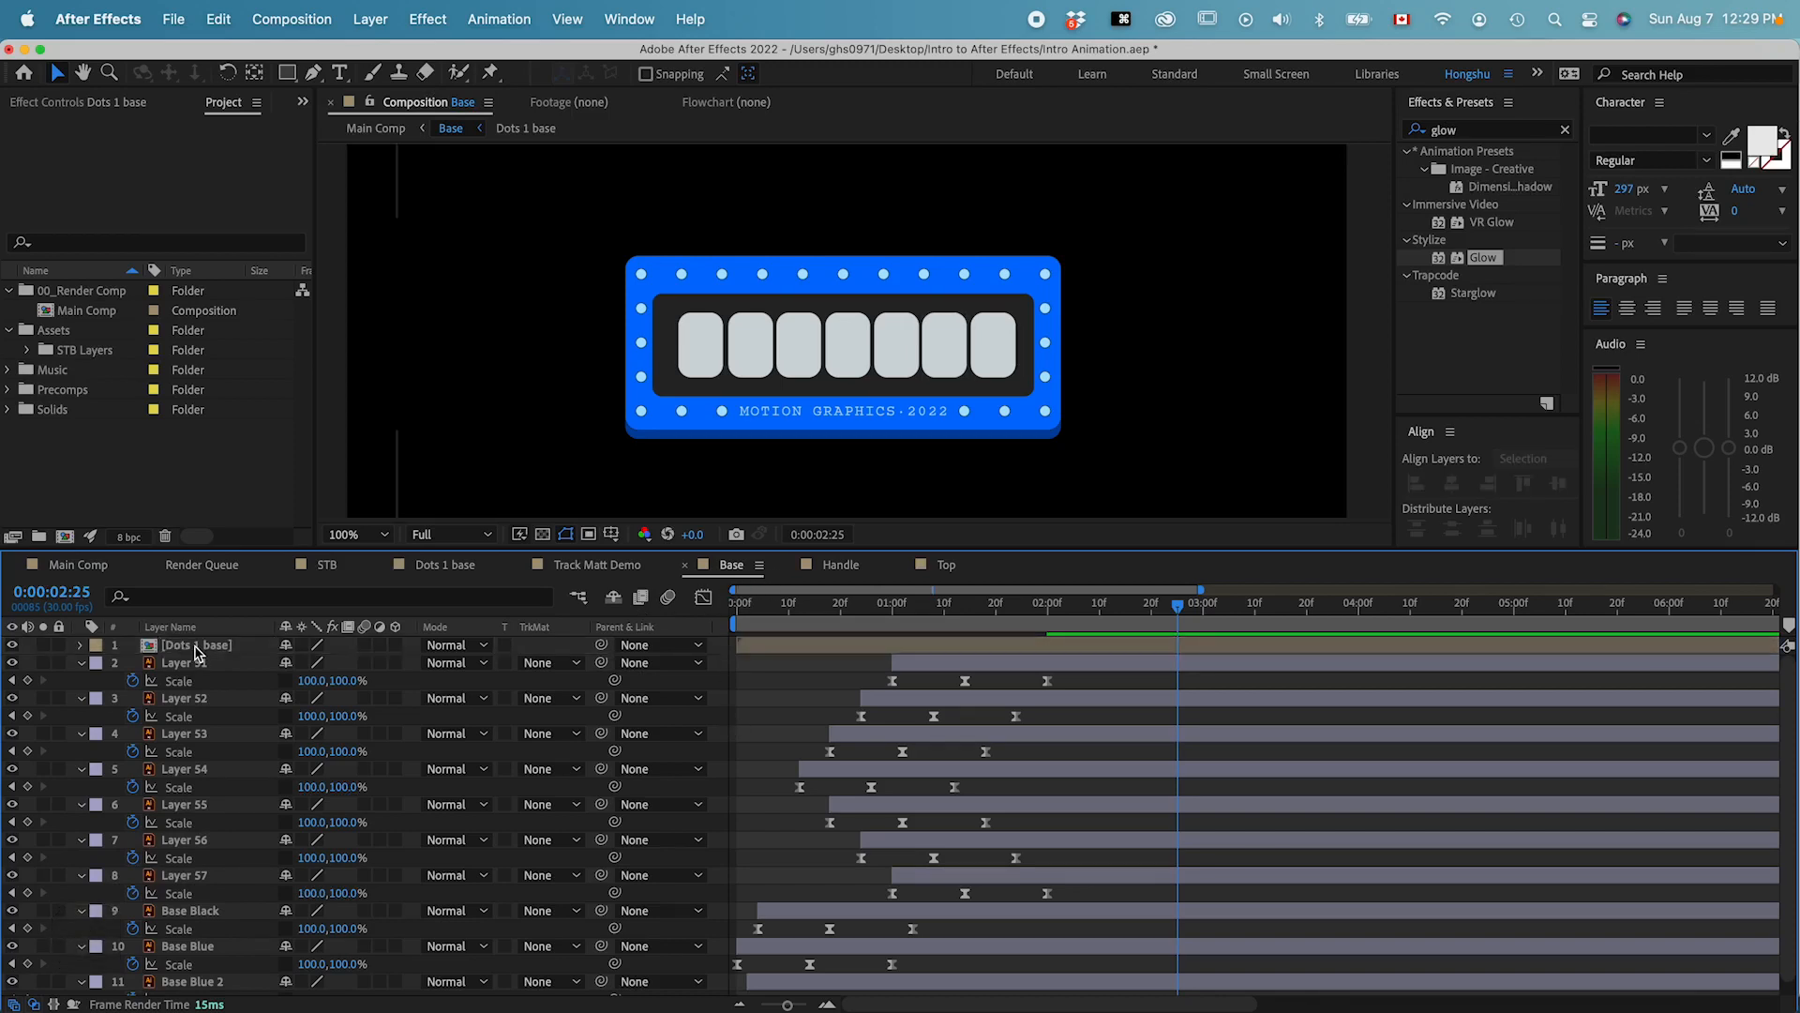
- Open the Dots 1 base composition at 0:00:00:01 and add an Opacity keyframe to the Motion Graphics 2022 layer
{"action": "left_click", "coordinate": [746, 614]}
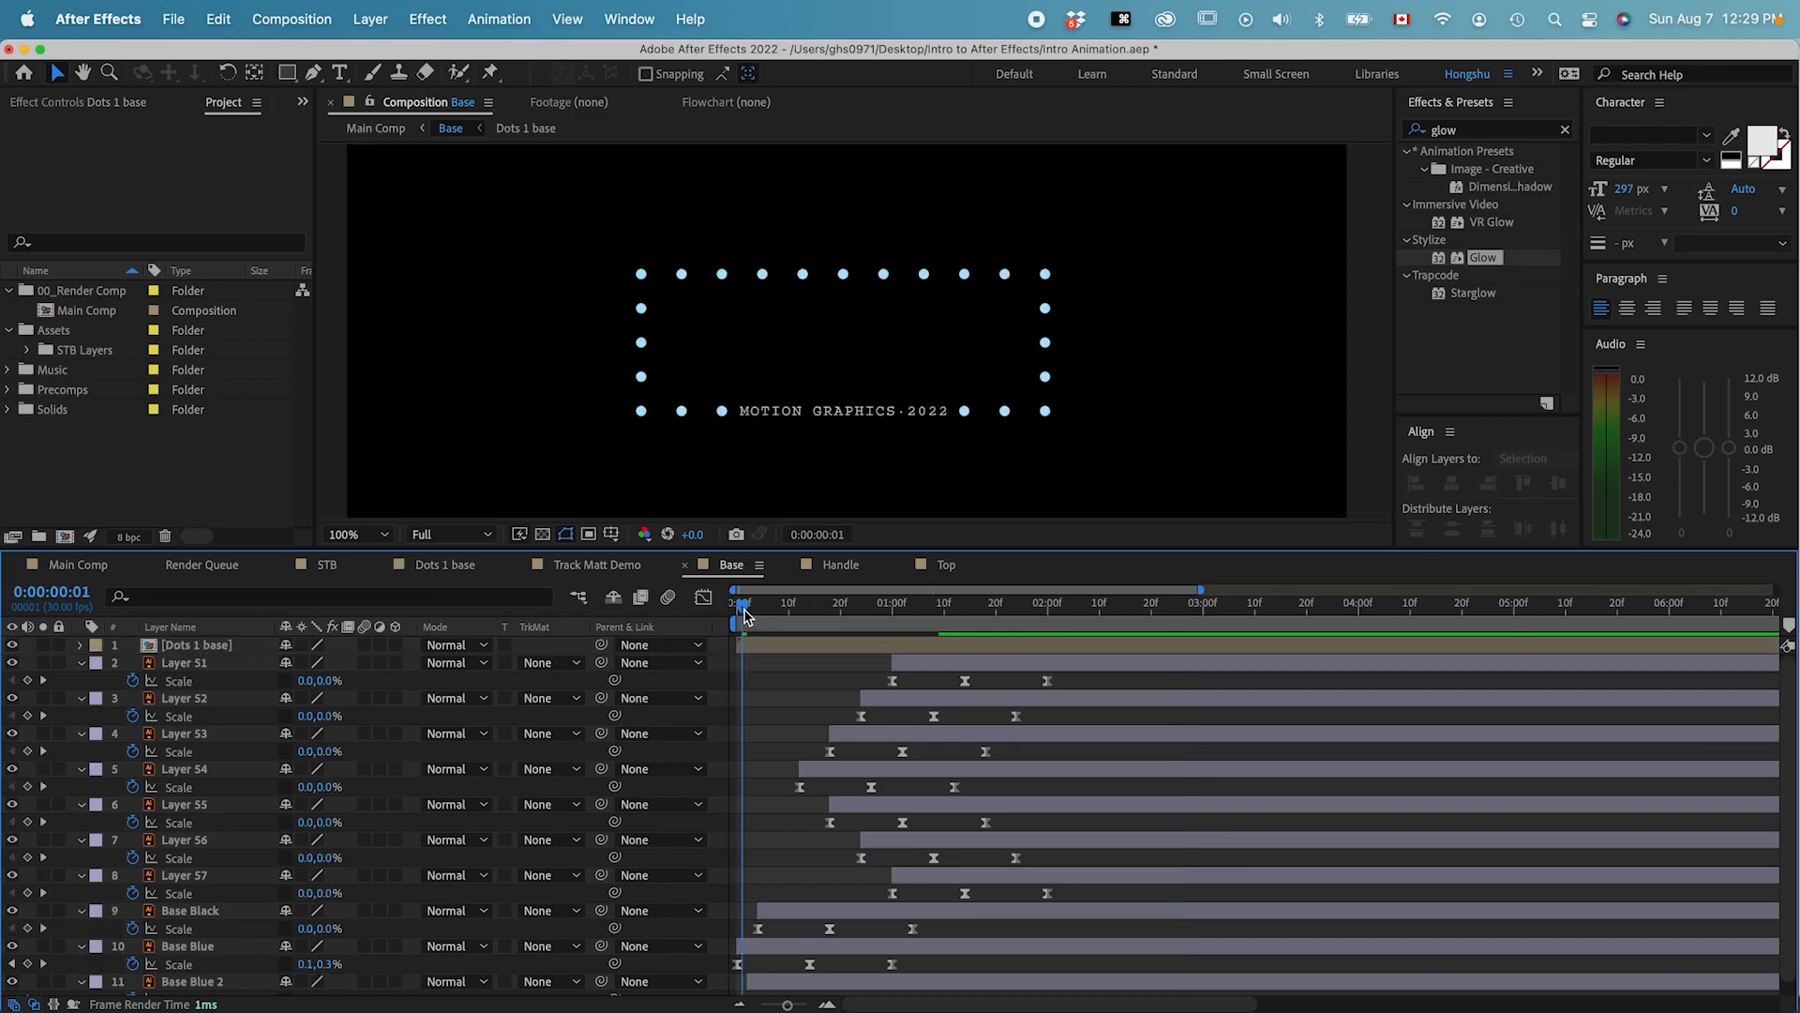
{"action": "double_click", "coordinate": [202, 645]}
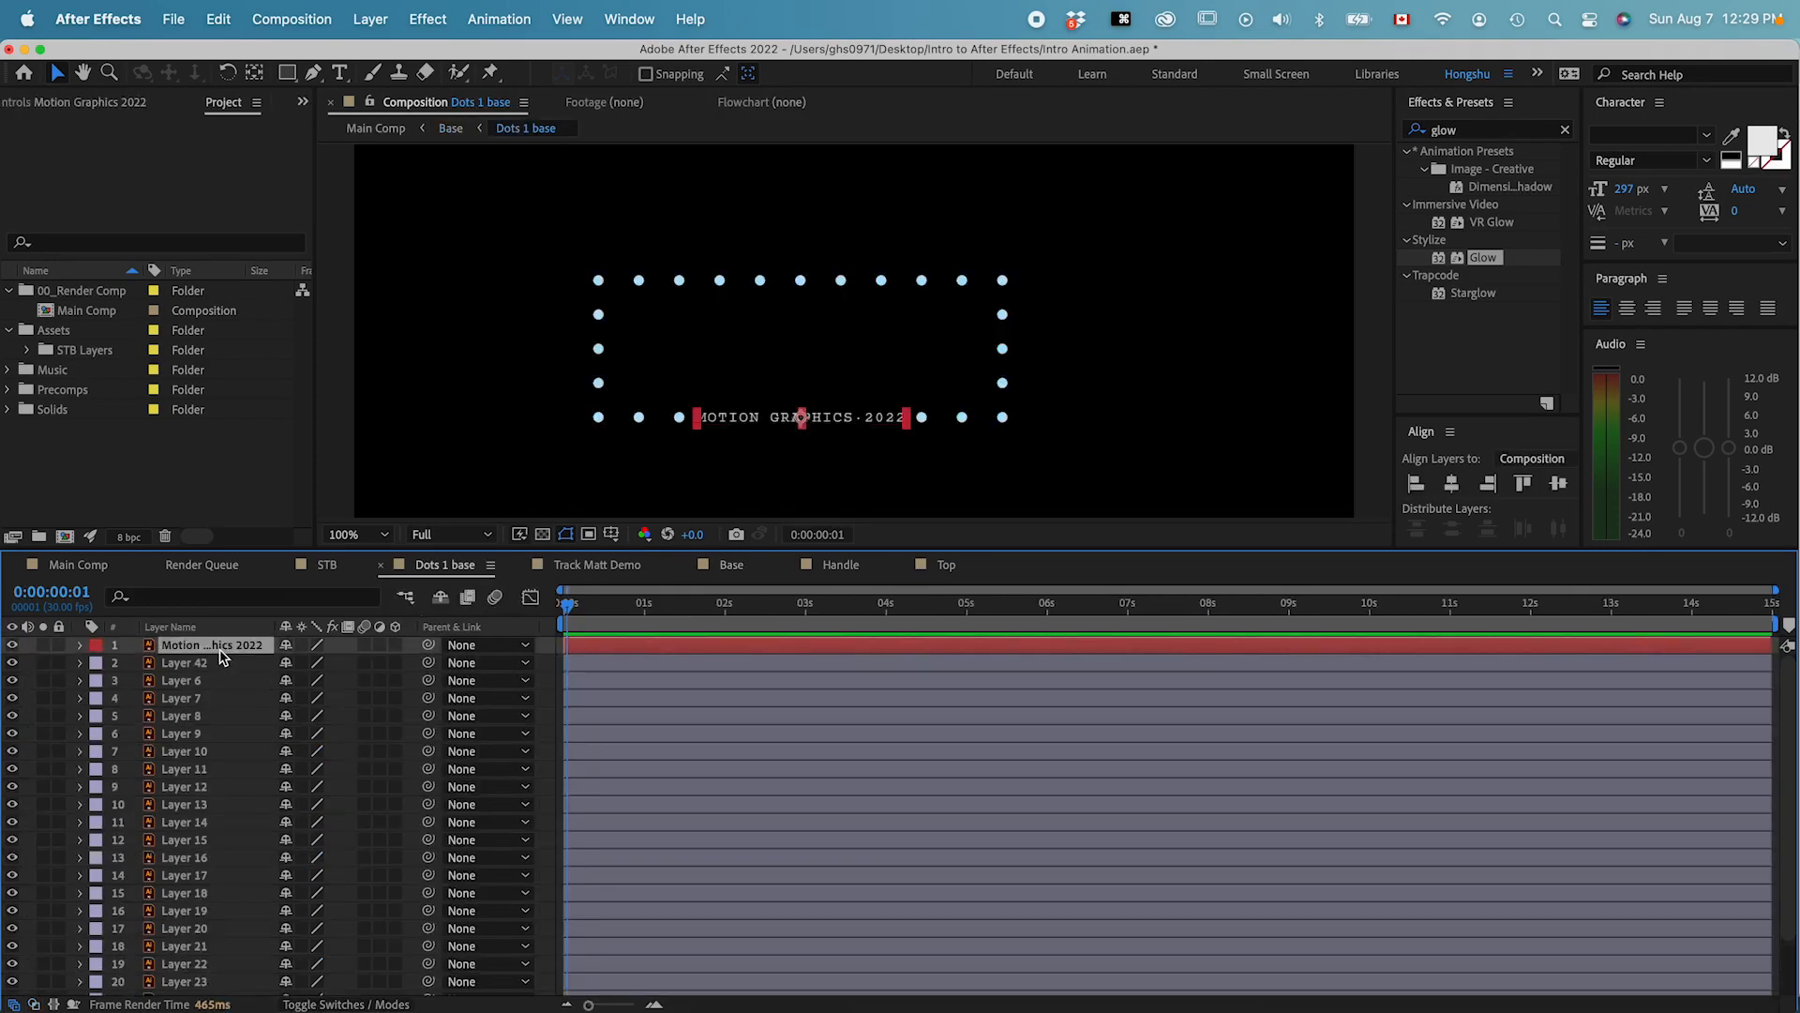
{"action": "key", "text": "t"}
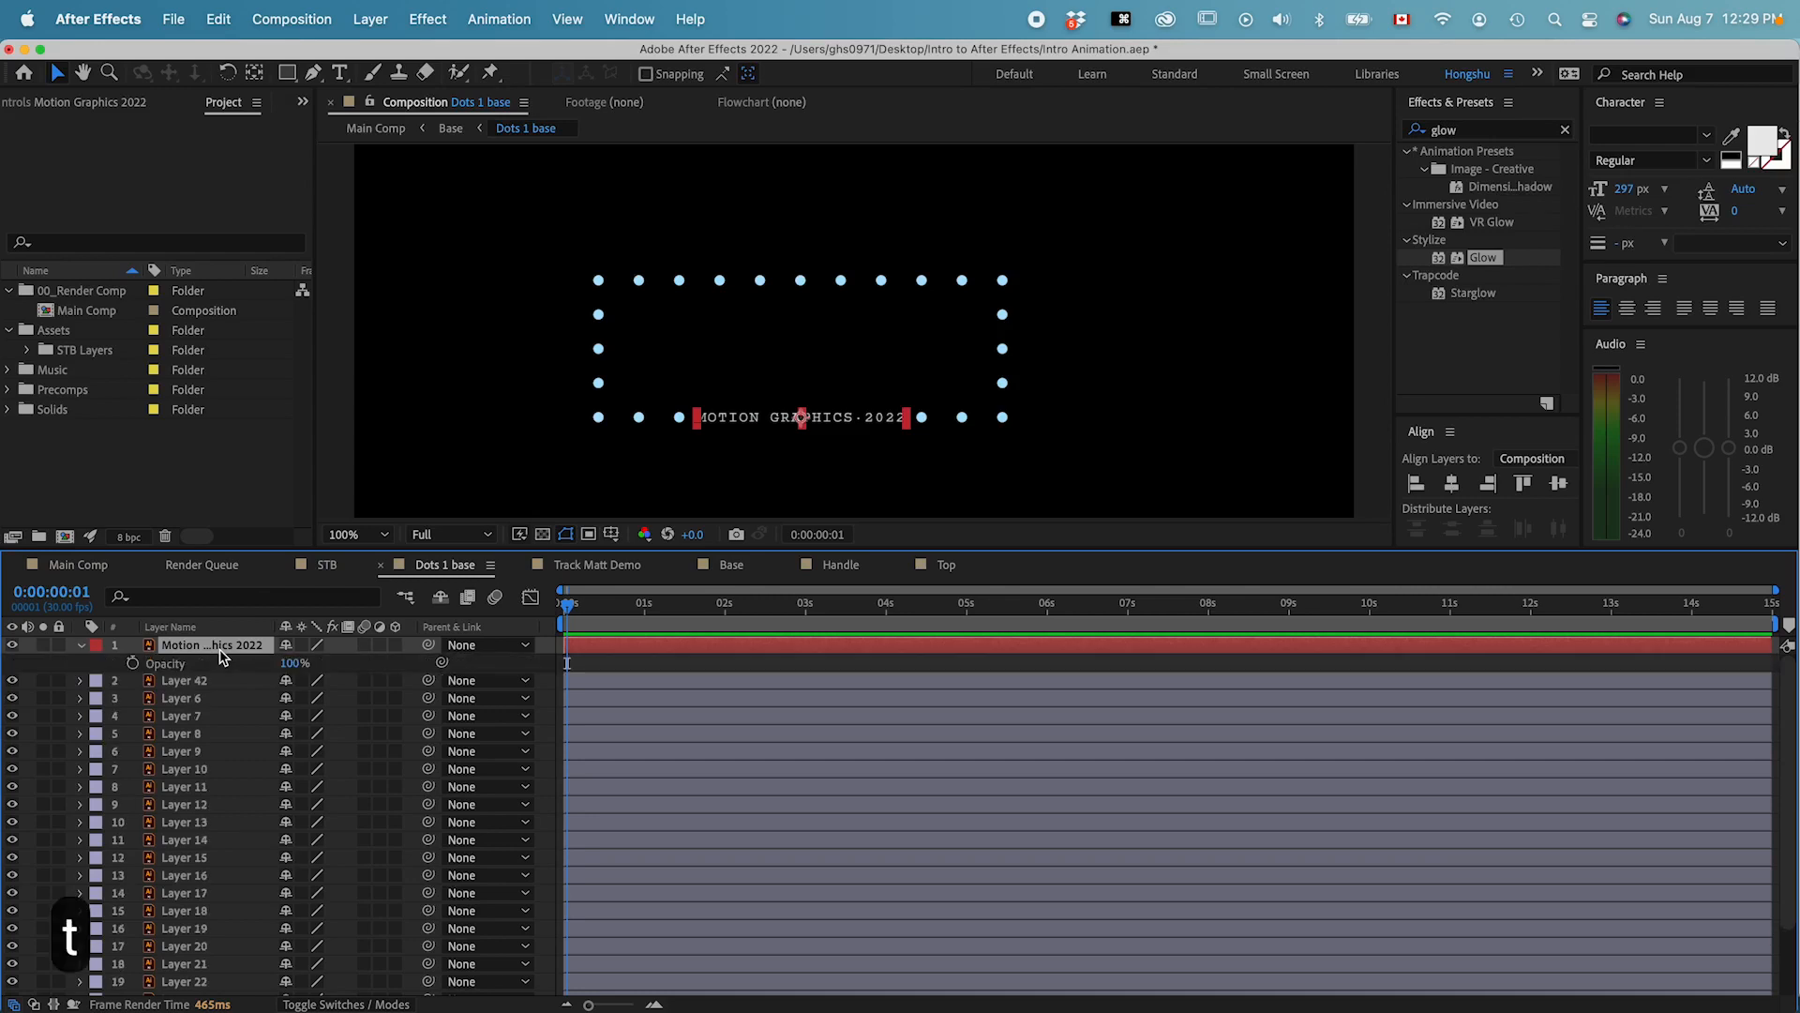
{"action": "left_click", "coordinate": [132, 663]}
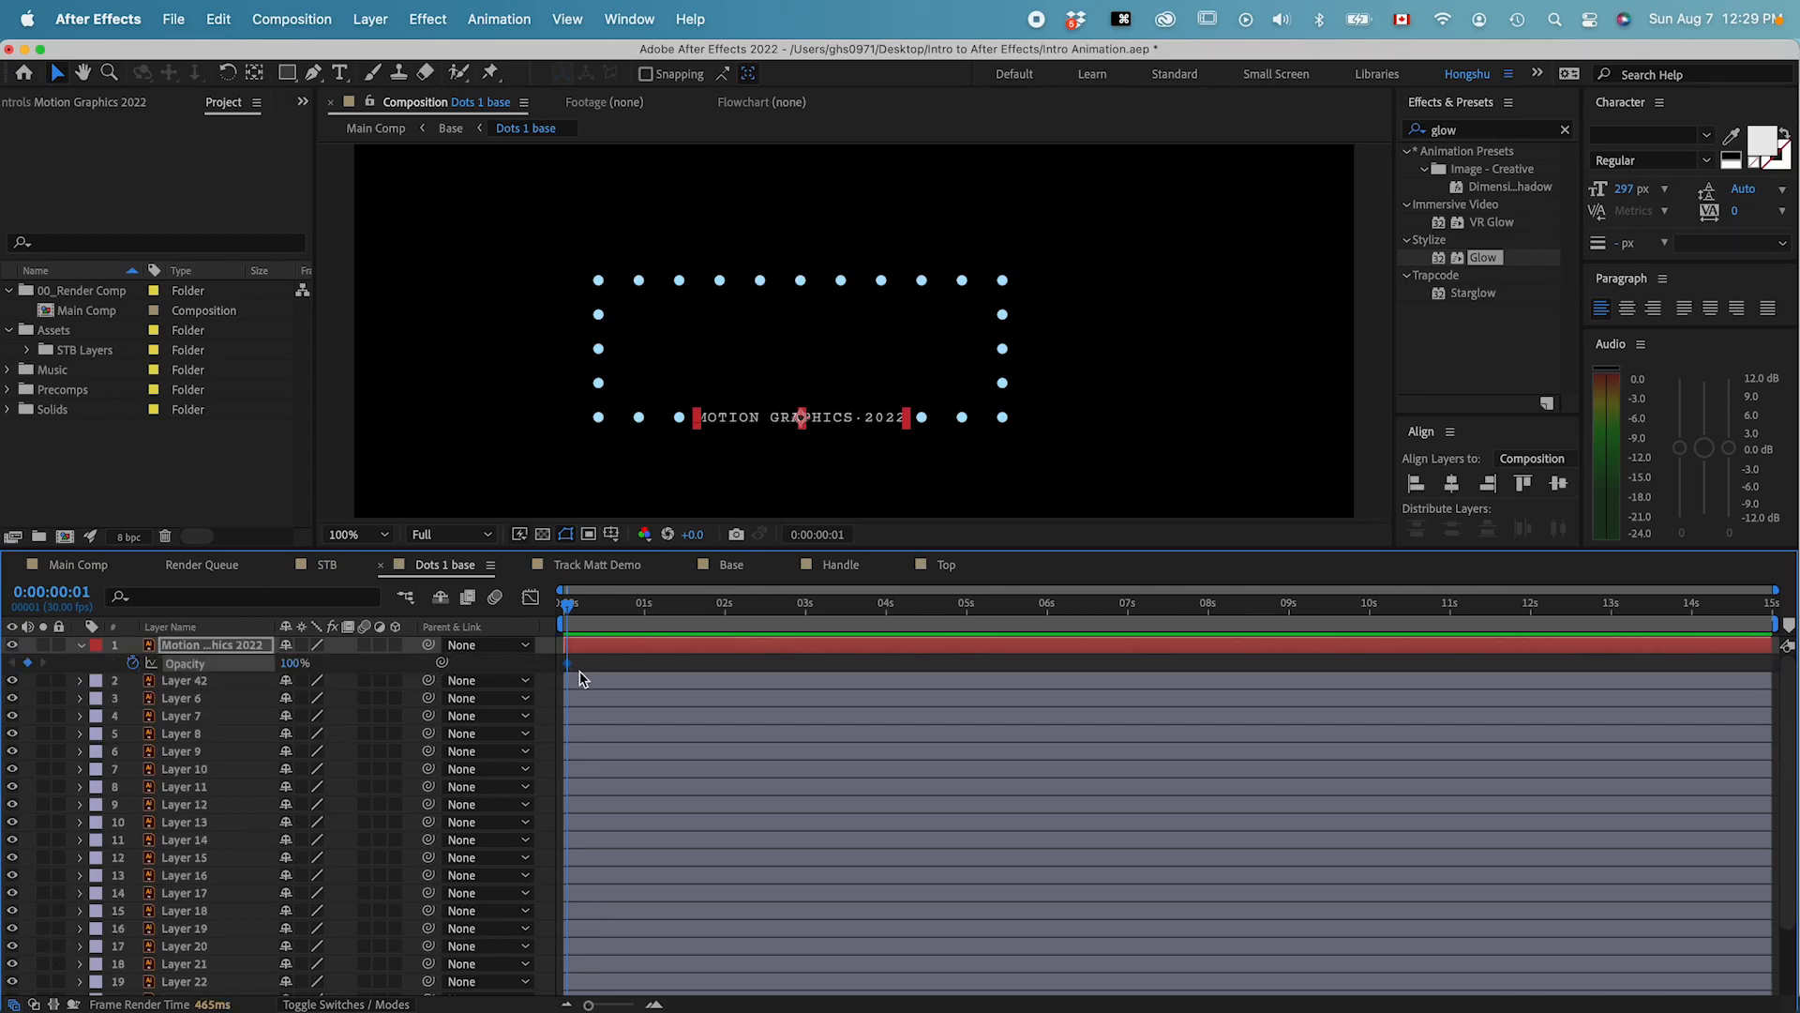
- Move the 100% Opacity keyframe to frame 16, set Opacity to 0% at 0:00:00:00, and preview the fade-in
{"action": "key", "text": "shift+super+Right"}
{"action": "key", "text": "super+Right"}
{"action": "key", "text": "super+Right"}
{"action": "key", "text": "super+Right"}
{"action": "key", "text": "super+Right"}
{"action": "key", "text": "super+Right"}
{"action": "left_click_drag", "start_coordinate": [567, 664], "coordinate": [550, 613]}
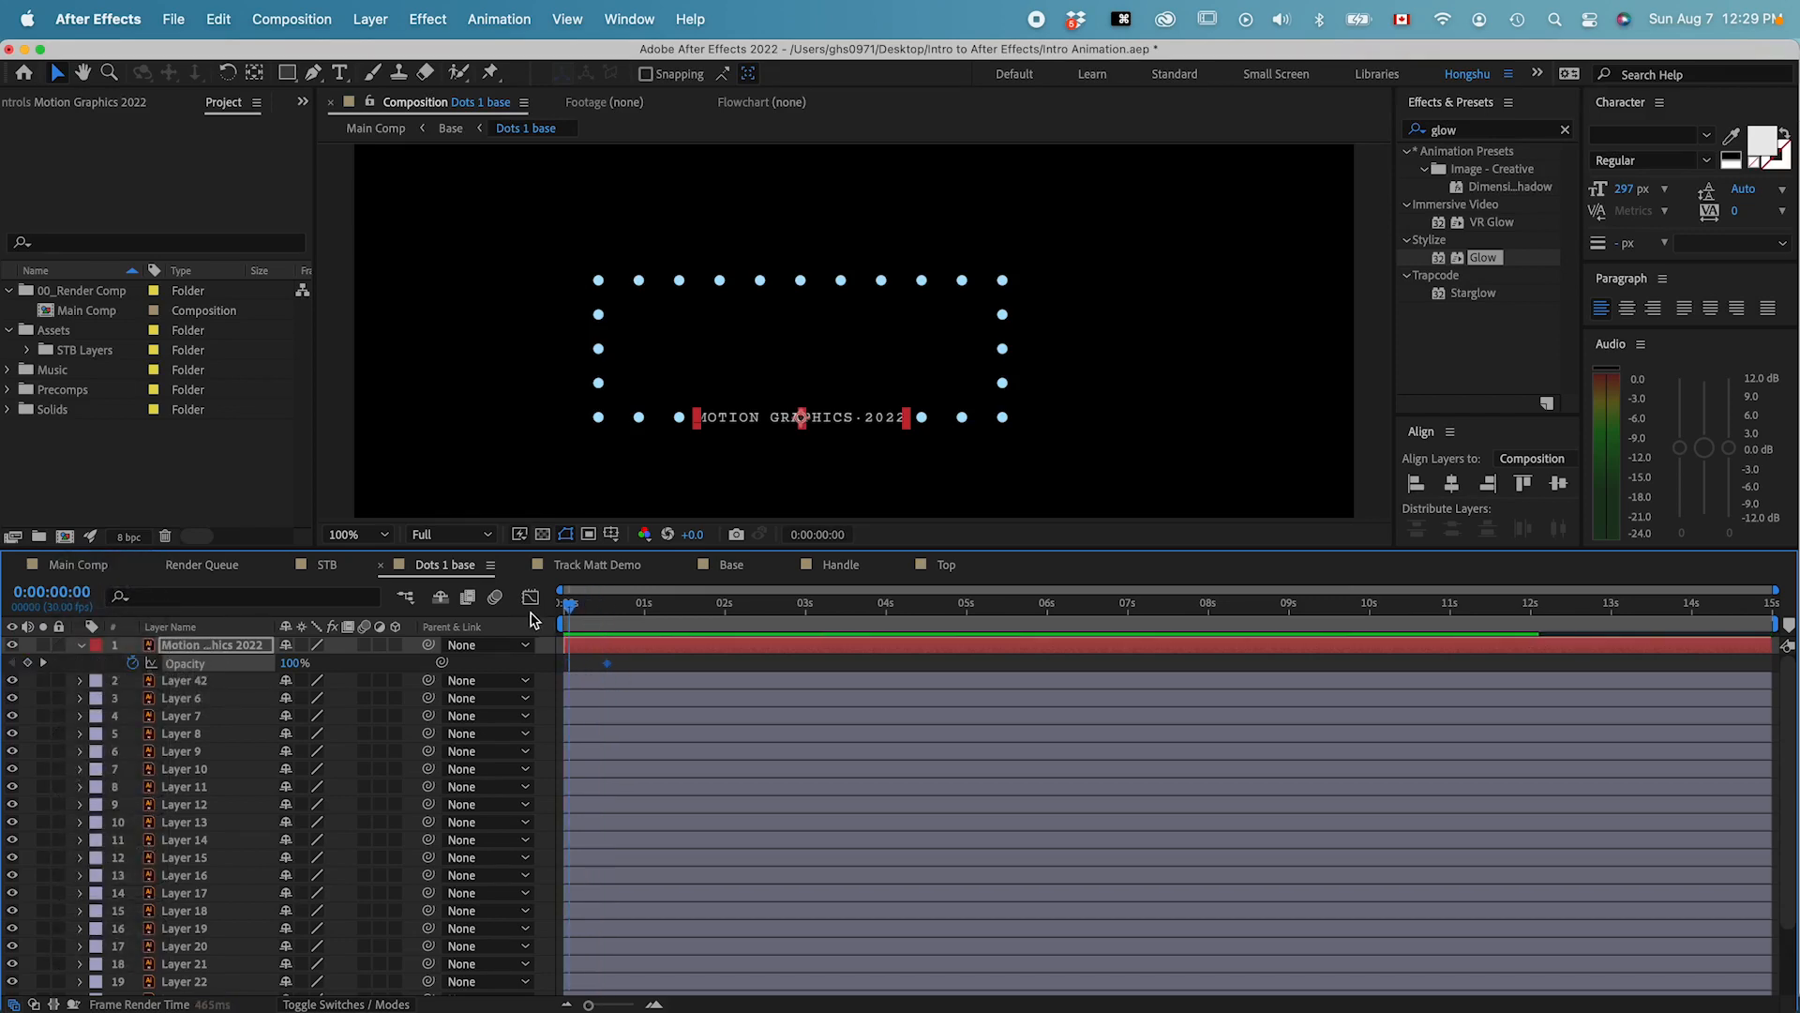
{"action": "type", "text": "0"}
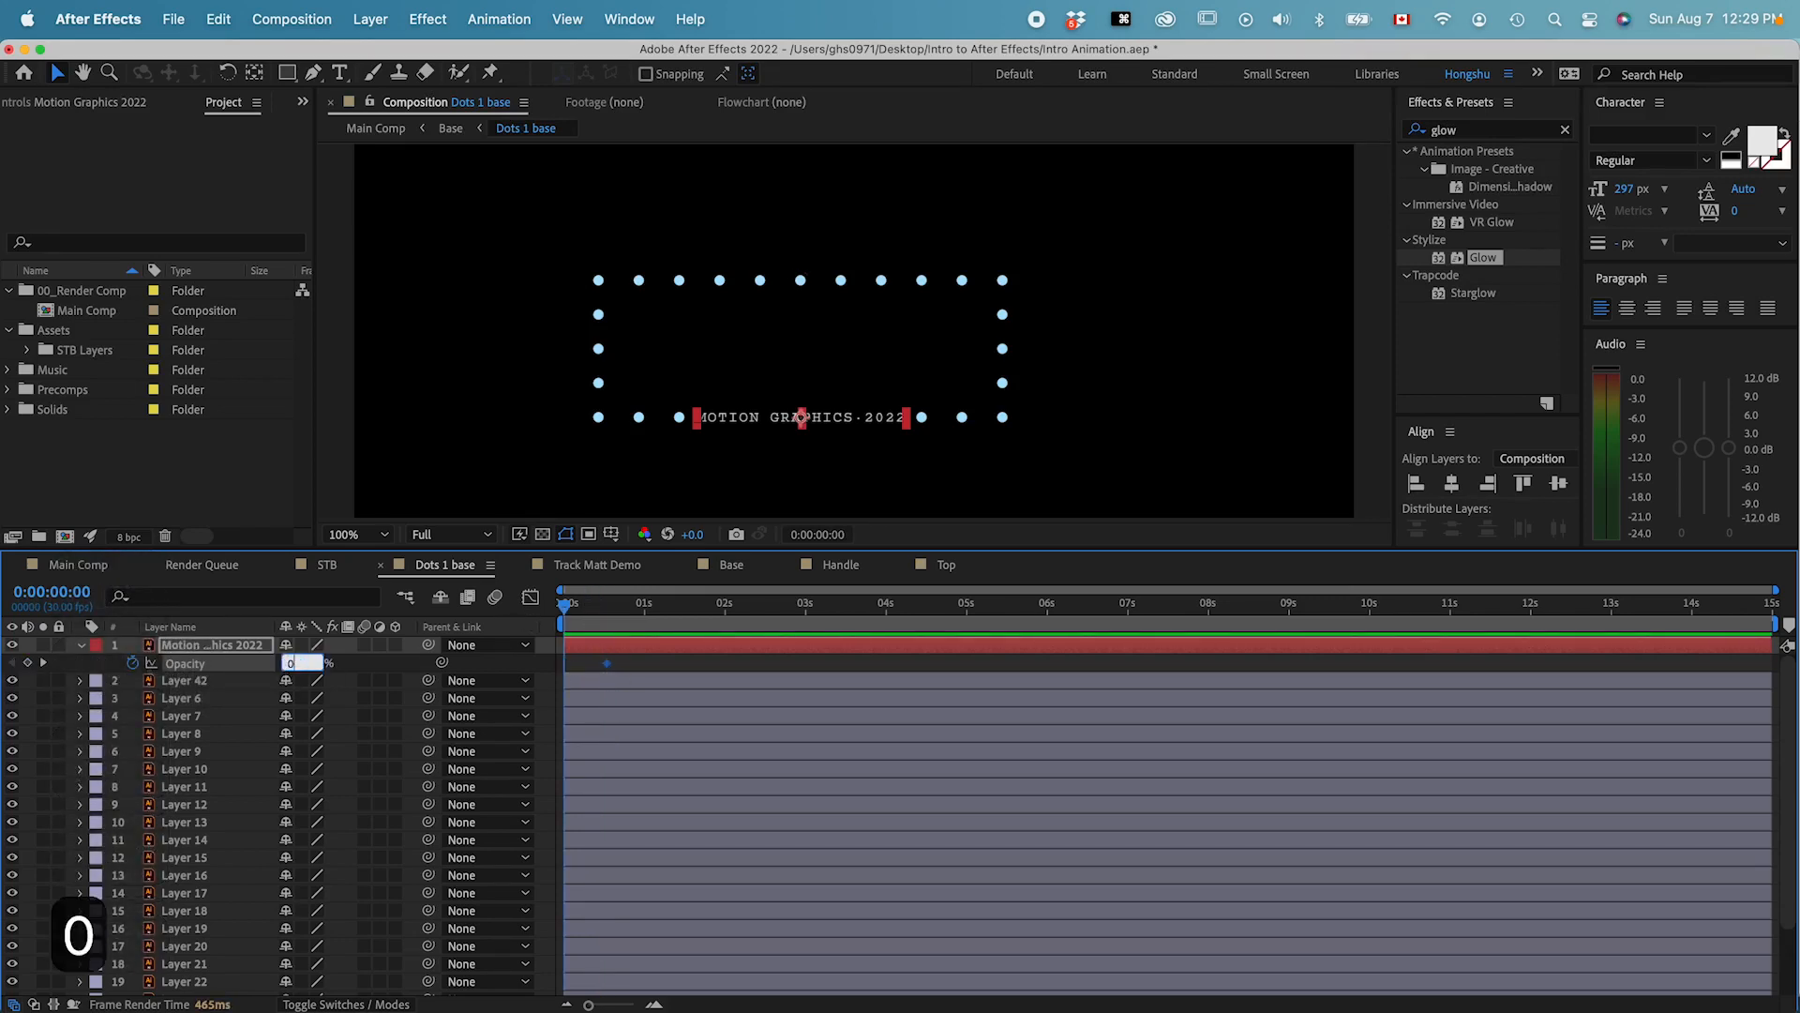
{"action": "left_click", "coordinate": [656, 663]}
{"action": "left_click_drag", "start_coordinate": [567, 609], "coordinate": [557, 667]}
{"action": "key", "text": "space"}
{"action": "key", "text": "space"}
- Apply Easy Ease to both Opacity keyframes of the Motion Graphics 2022 layer
{"action": "right_click", "coordinate": [607, 665]}
{"action": "mouse_move", "coordinate": [713, 941]}
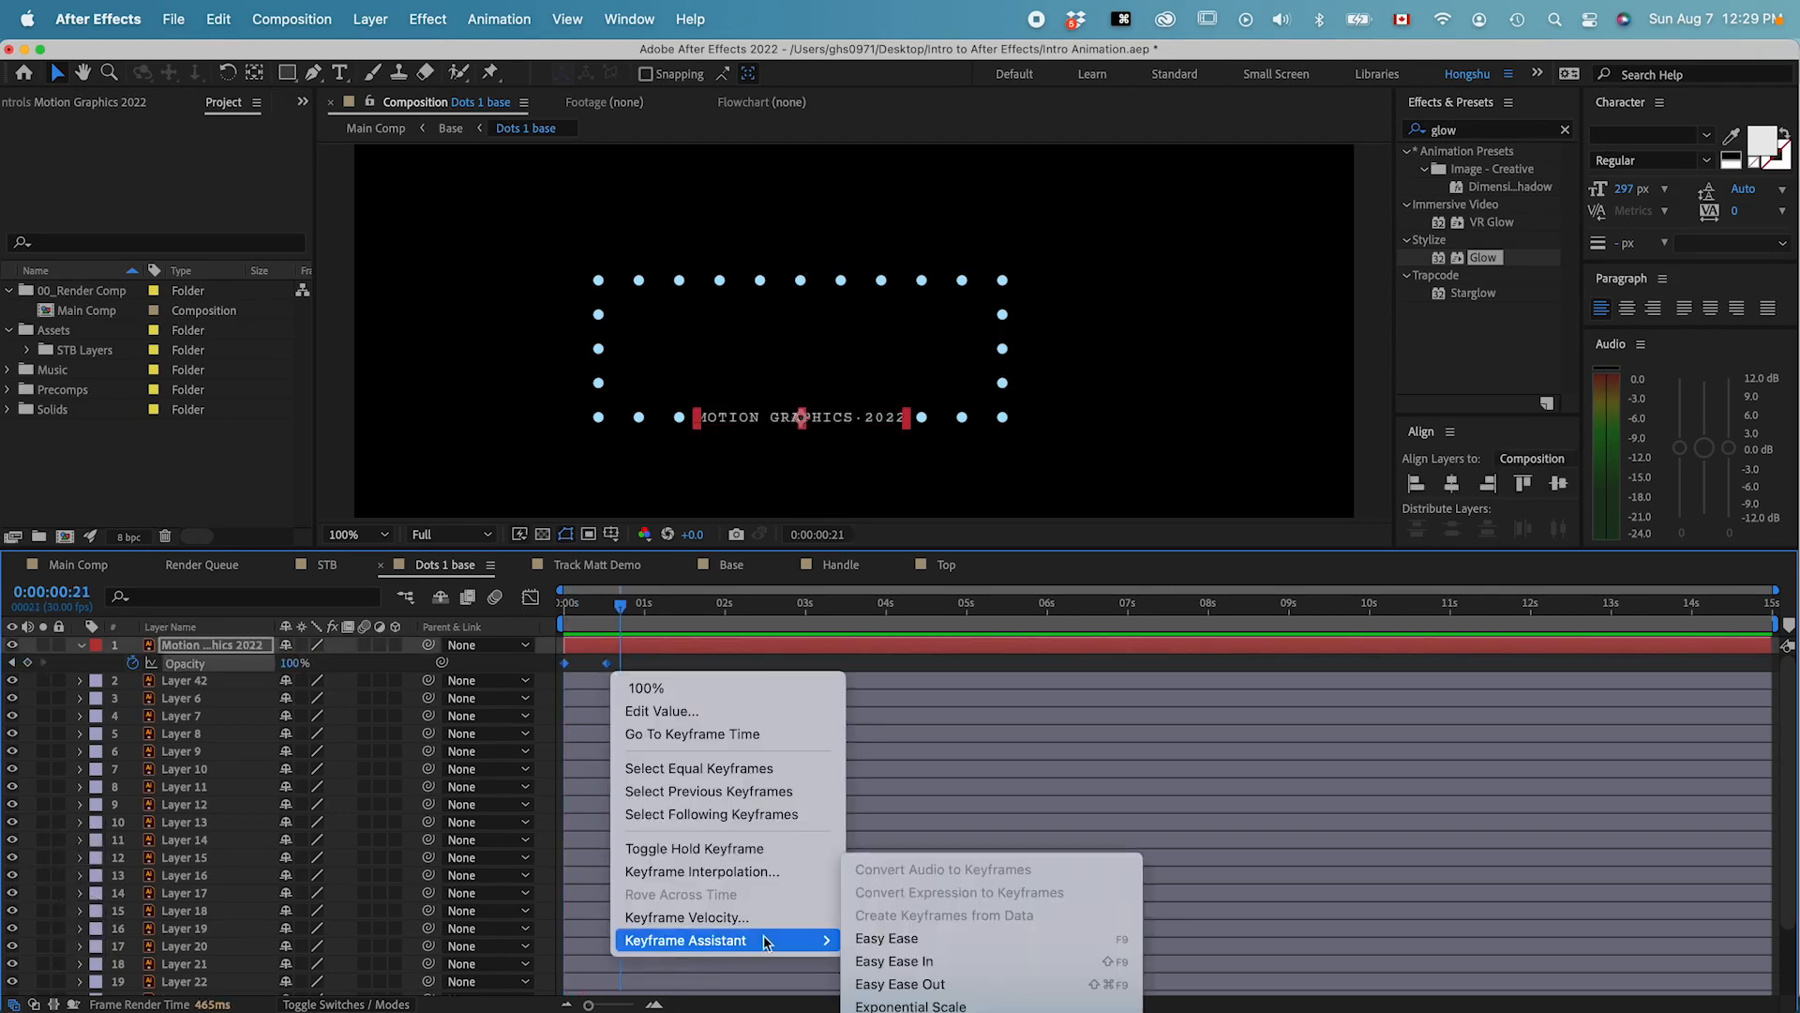
{"action": "left_click", "coordinate": [900, 937]}
- Show the Opacity speed graph and extend both ease handles into a sharp speed peak, with about 78% influence on the first keyframe
{"action": "left_click", "coordinate": [530, 597]}
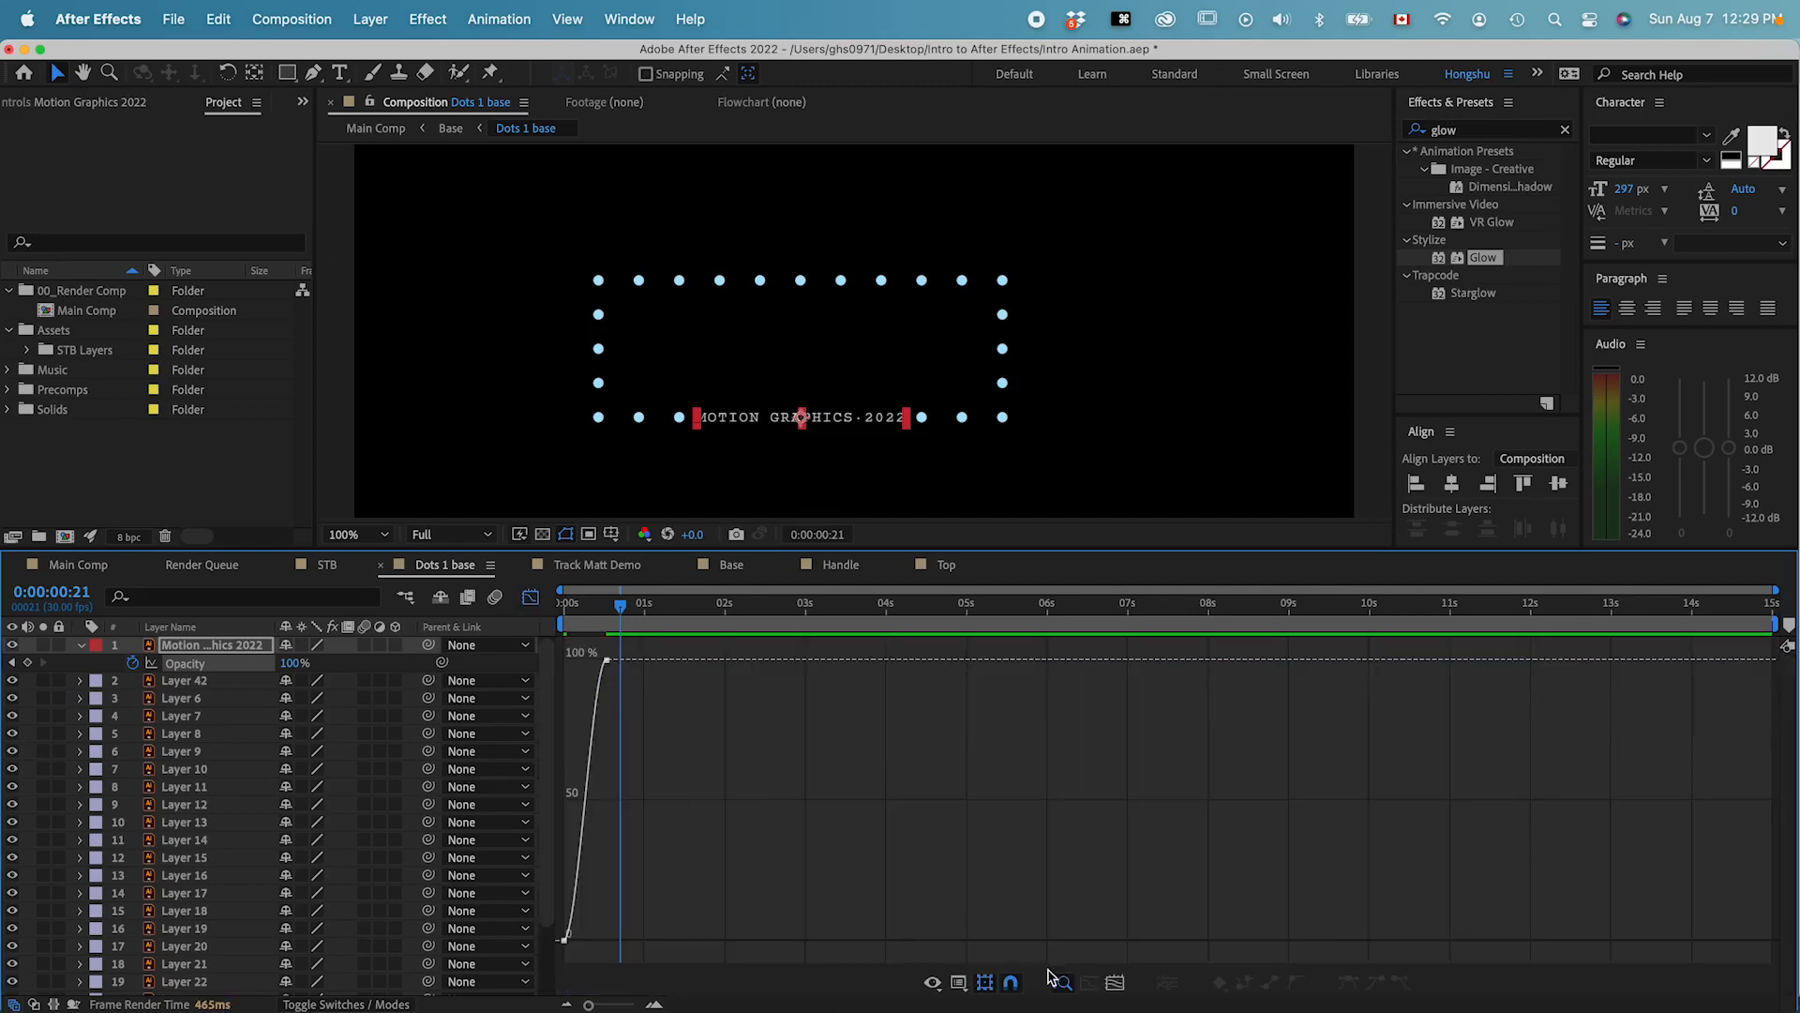
{"action": "left_click", "coordinate": [1113, 984]}
{"action": "left_click", "coordinate": [1397, 661]}
{"action": "left_click", "coordinate": [959, 982]}
{"action": "left_click", "coordinate": [1031, 892]}
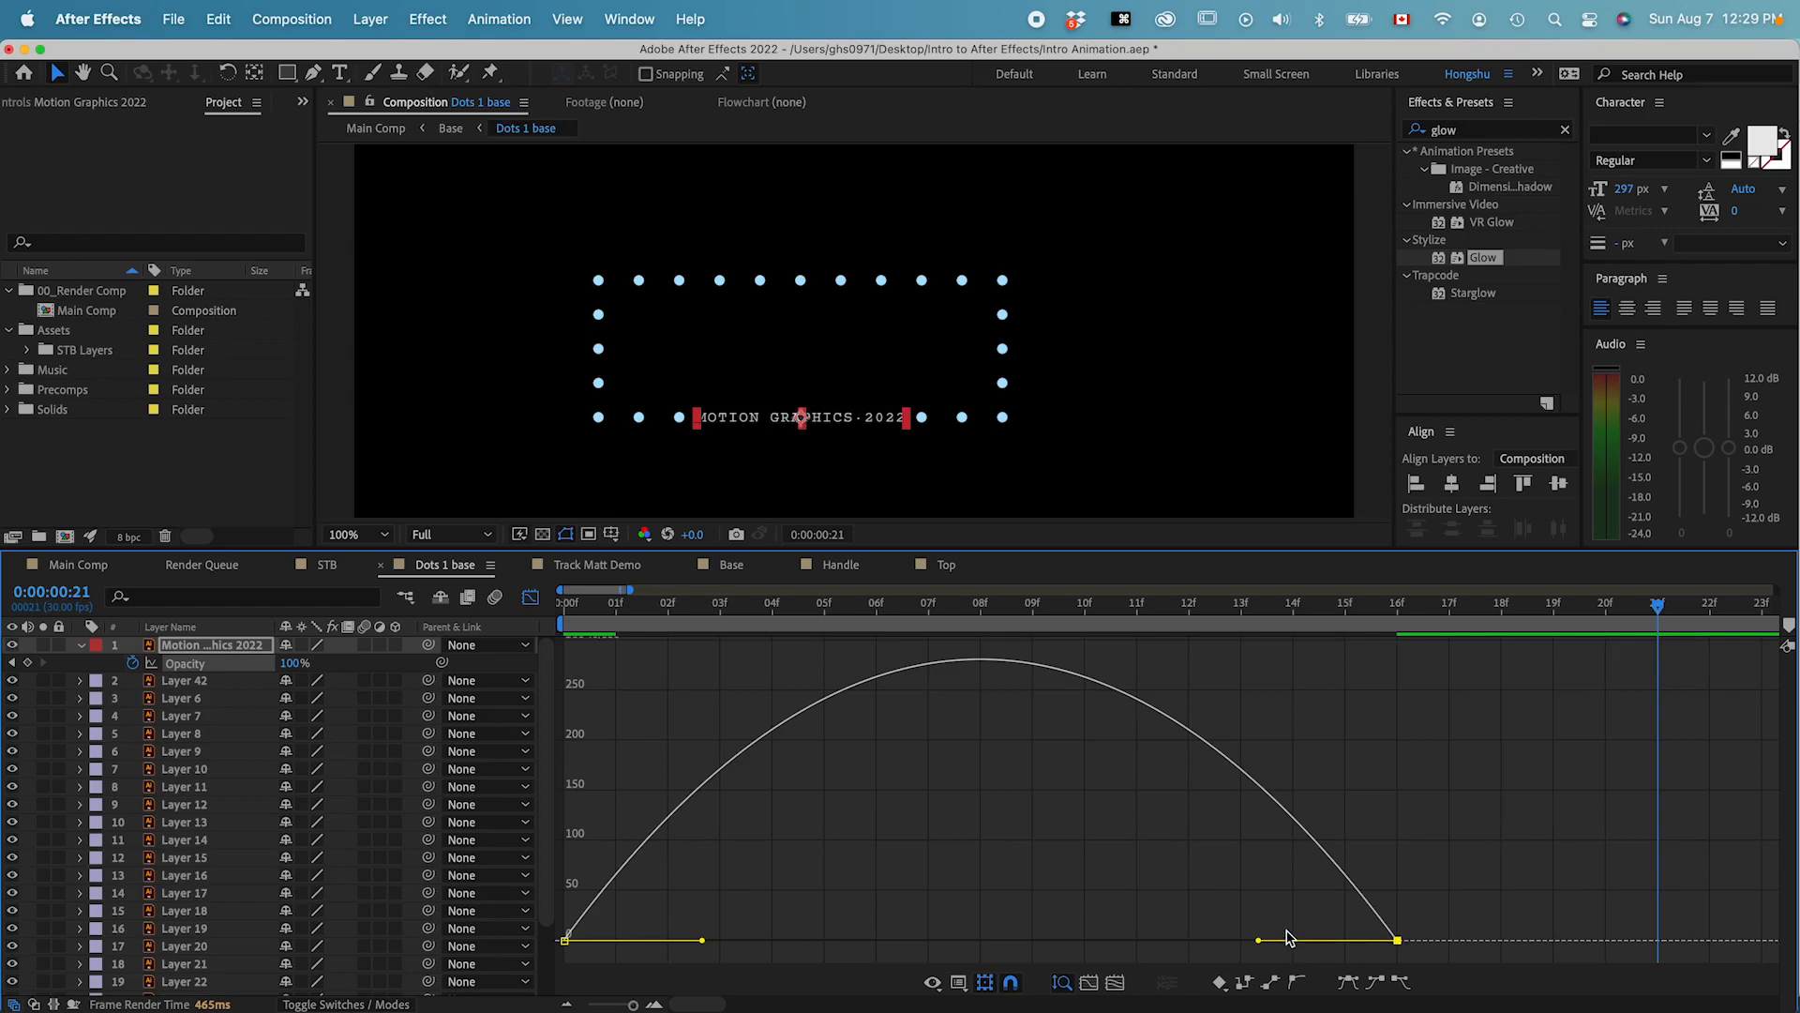
{"action": "left_click_drag", "start_coordinate": [1259, 940], "coordinate": [980, 937]}
{"action": "left_click_drag", "start_coordinate": [703, 939], "coordinate": [900, 940]}
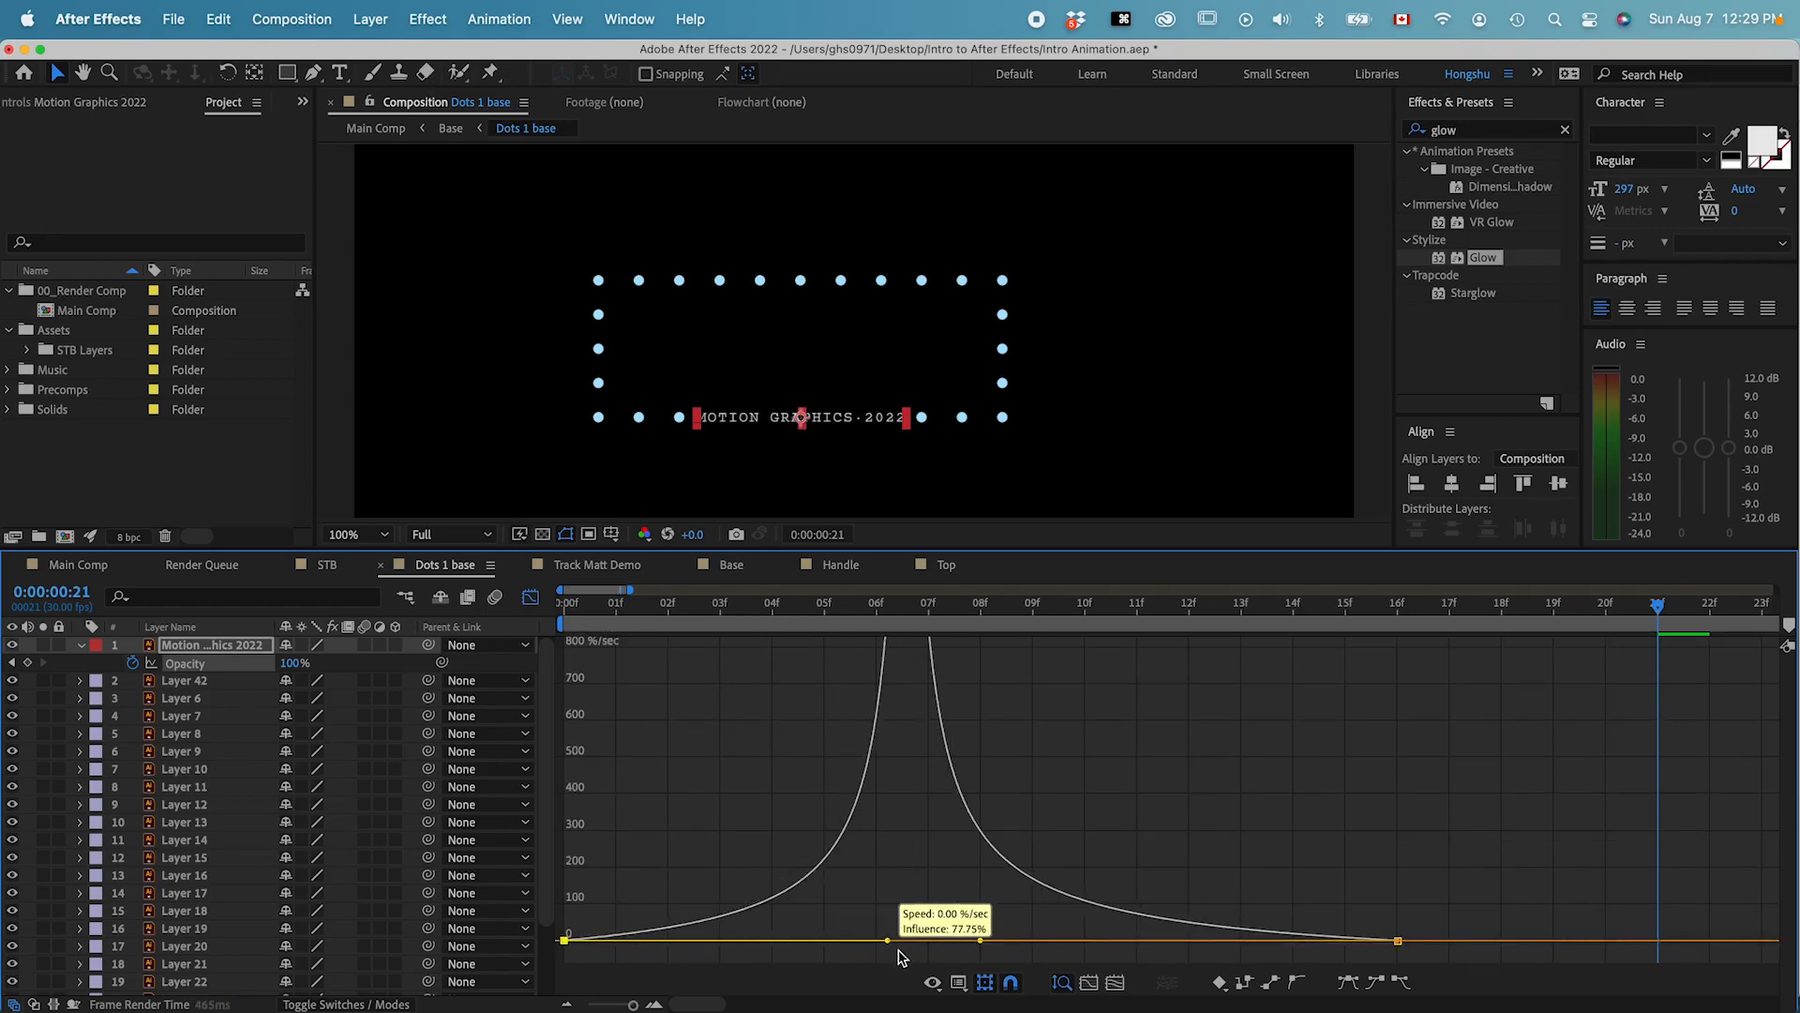
- Close the speed graph to return to the layer bars and zoom the timeline out to the whole composition
{"action": "left_click", "coordinate": [531, 596]}
{"action": "left_click_drag", "start_coordinate": [619, 998], "coordinate": [596, 1004]}
{"action": "left_click", "coordinate": [605, 670]}
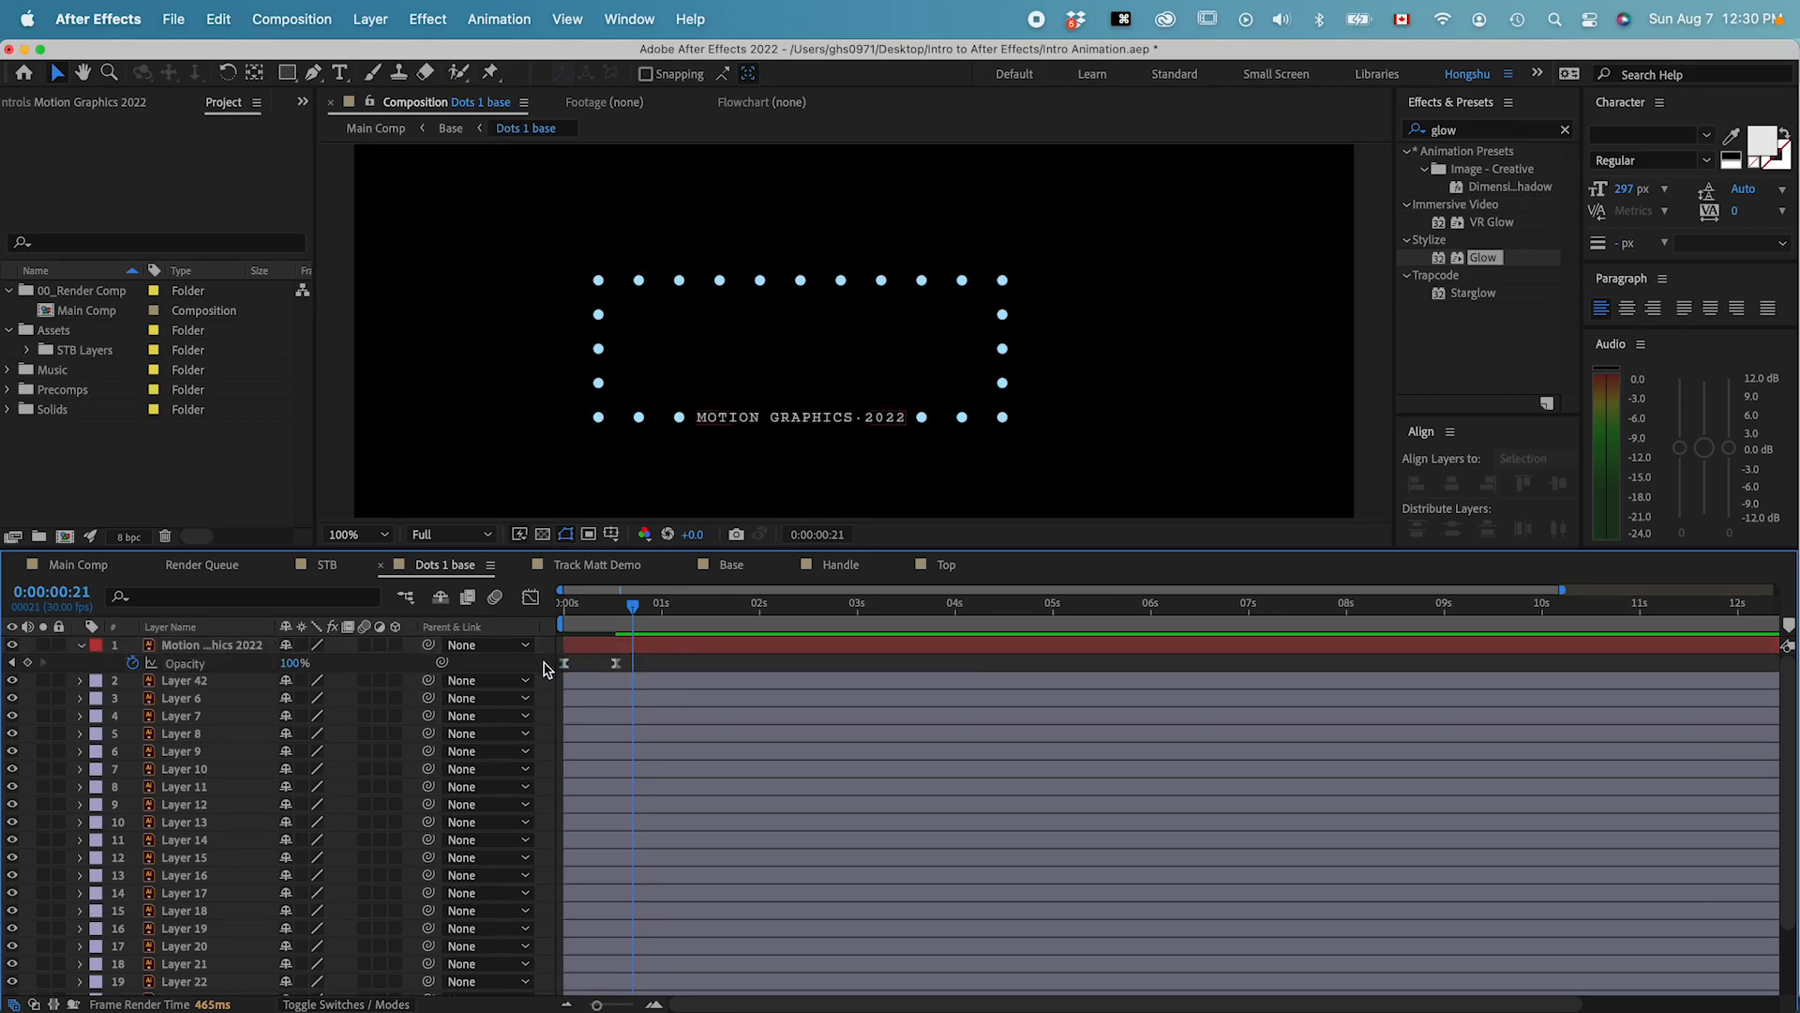
- Paste the Motion Graphics 2022 Opacity keyframes onto all dot layers, Layer 42 through Layer 27, at 0:00:00:00 and preview the fade-in
{"action": "left_click", "coordinate": [188, 663]}
{"action": "key", "text": "cmd+c"}
{"action": "left_click", "coordinate": [180, 679]}
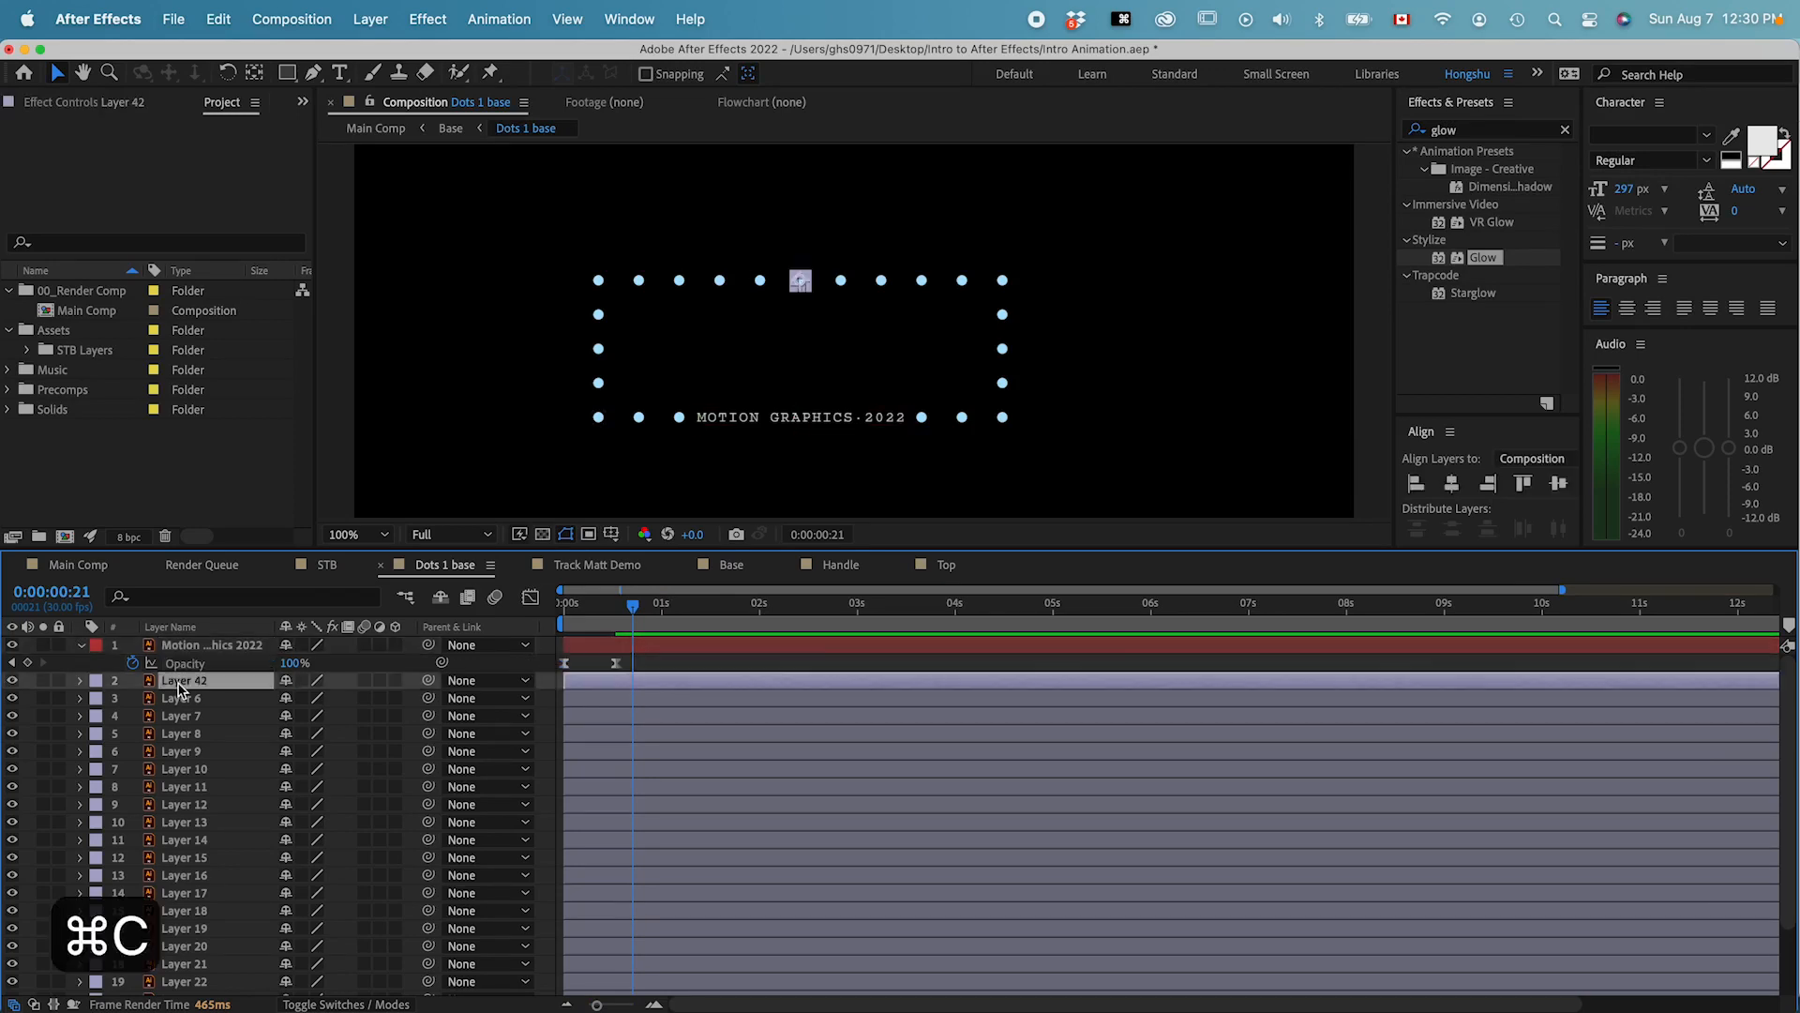
{"action": "scroll", "coordinate": [201, 811], "scroll_direction": "down", "scroll_amount": 1}
{"action": "scroll", "coordinate": [211, 900], "scroll_direction": "down", "scroll_amount": 3}
{"action": "left_click", "coordinate": [191, 987], "text": "shift"}
{"action": "key", "text": "Home"}
{"action": "scroll", "coordinate": [278, 734], "scroll_direction": "up", "scroll_amount": 5}
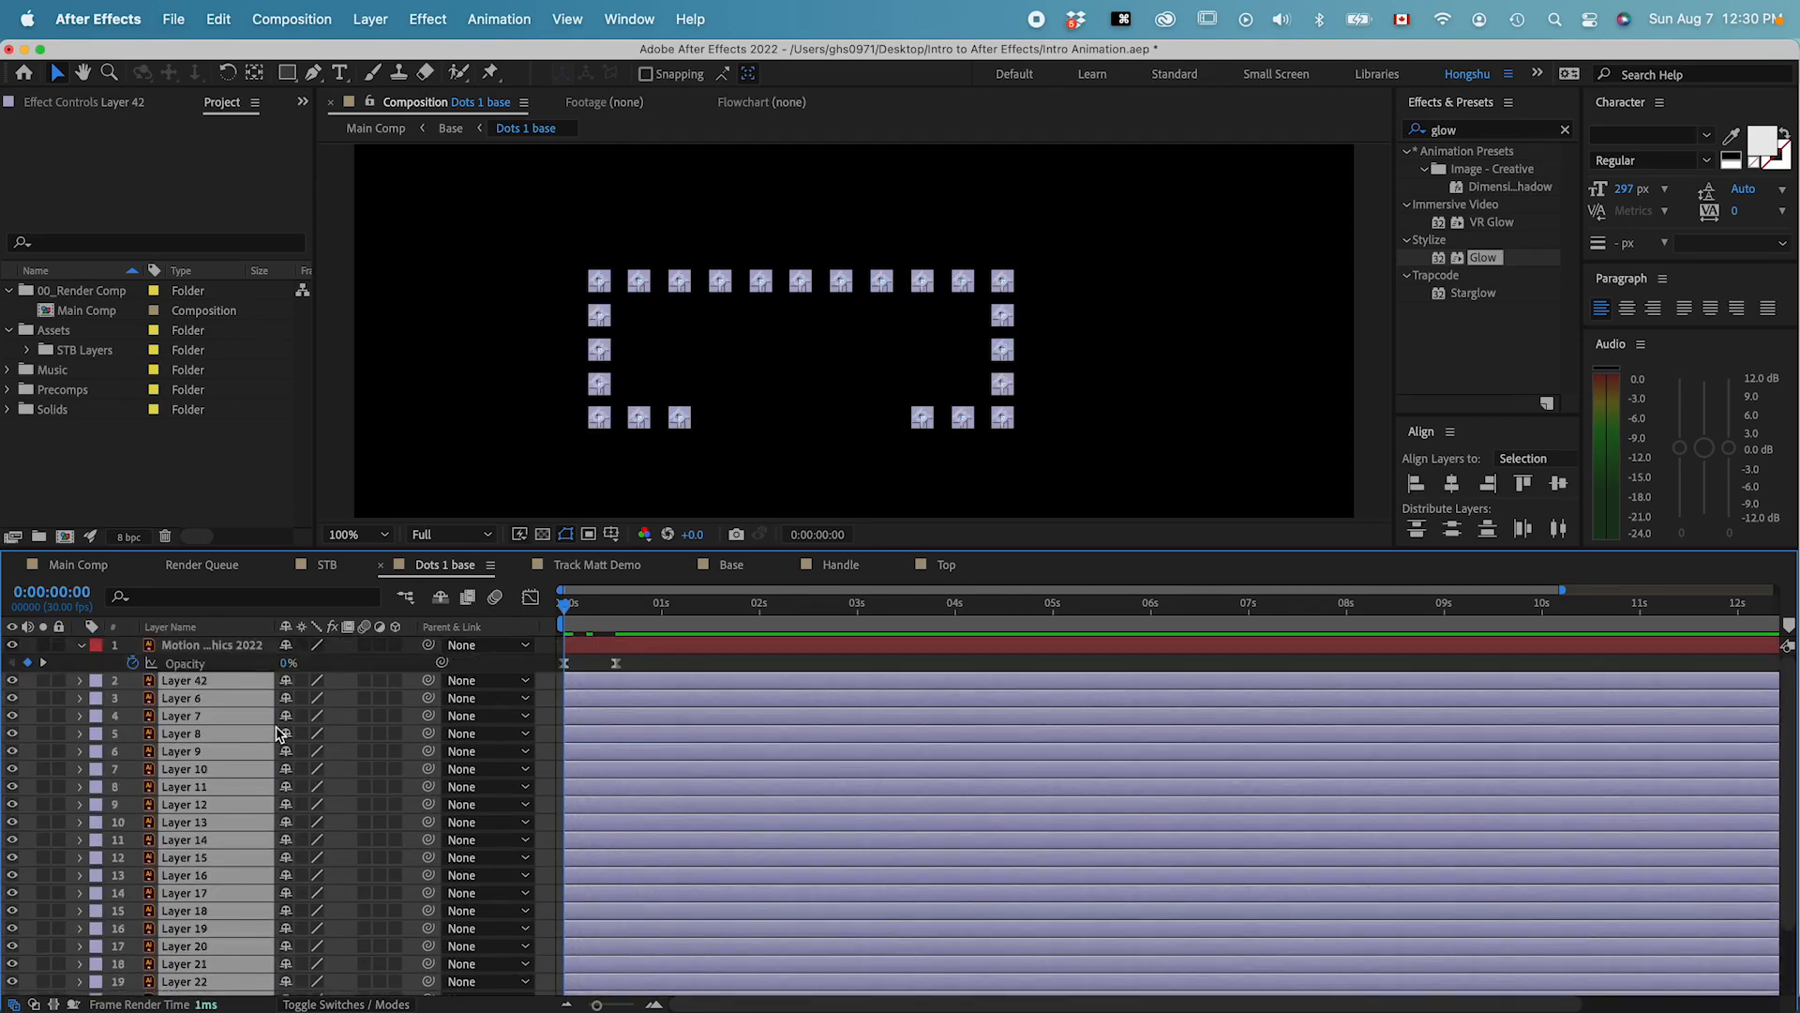
{"action": "key", "text": "cmd+v"}
{"action": "key", "text": "space"}
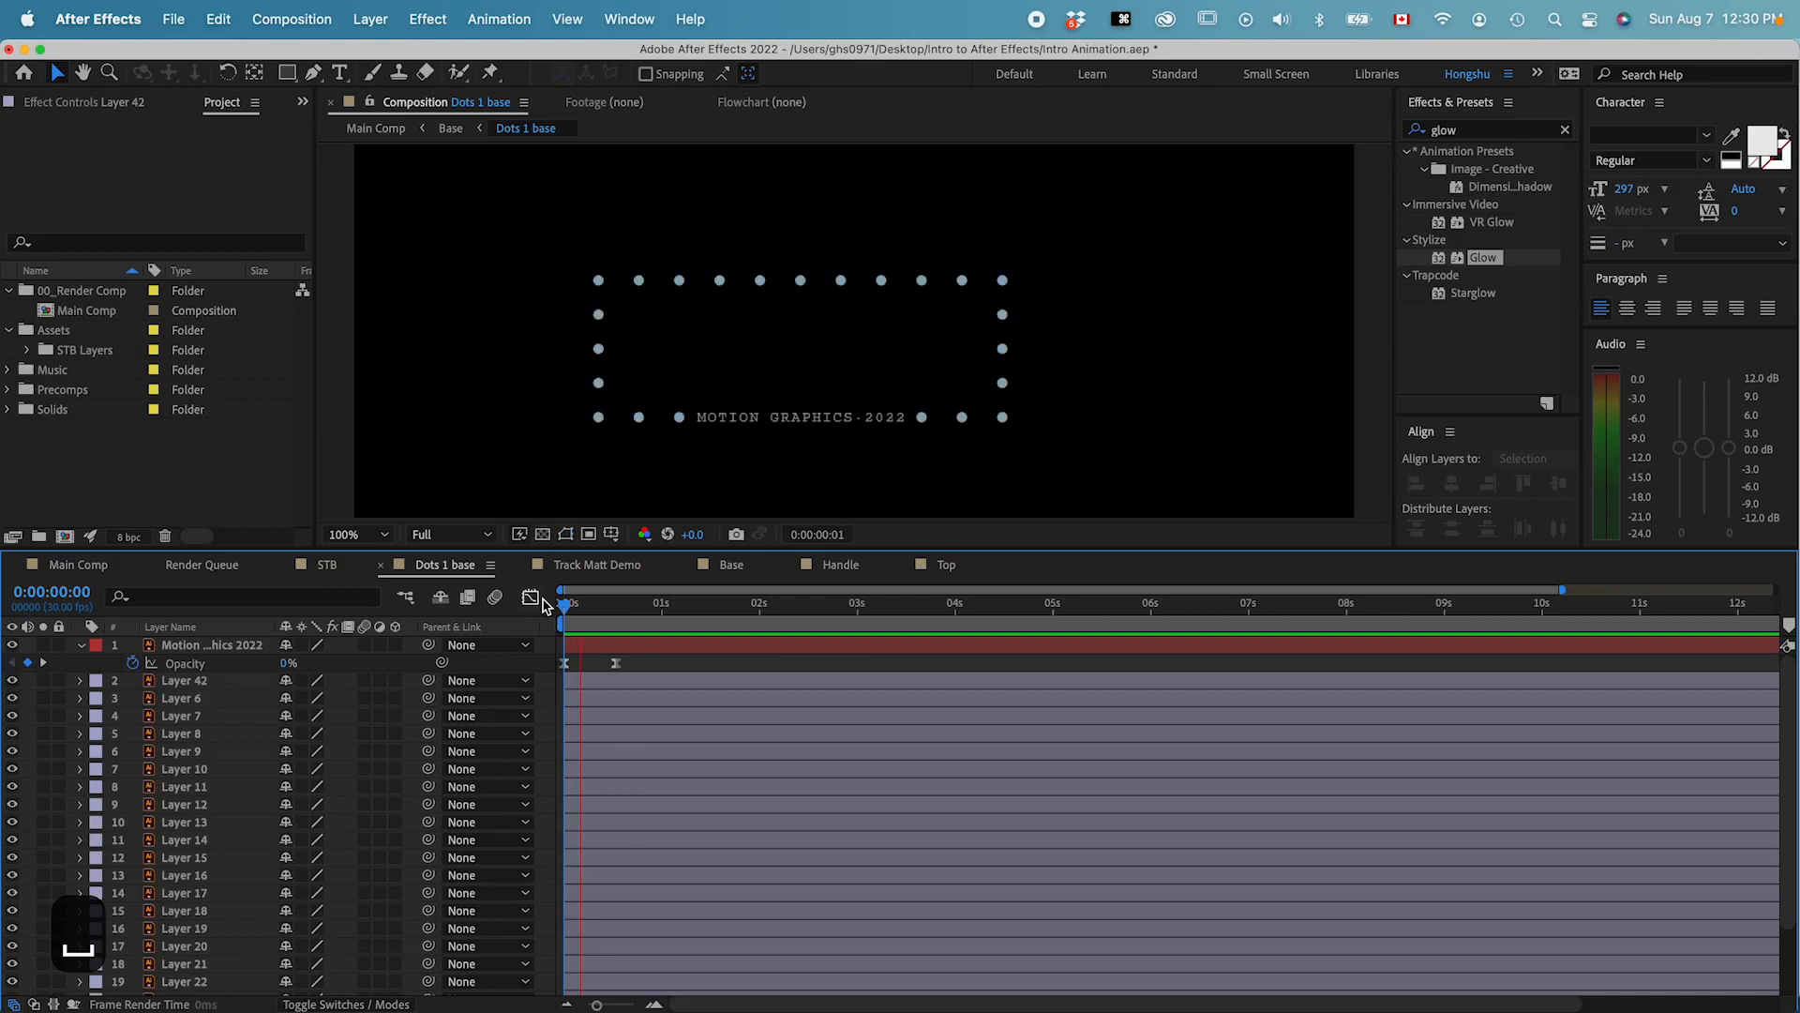
{"action": "key", "text": "space"}
{"action": "left_click_drag", "start_coordinate": [567, 610], "coordinate": [542, 604]}
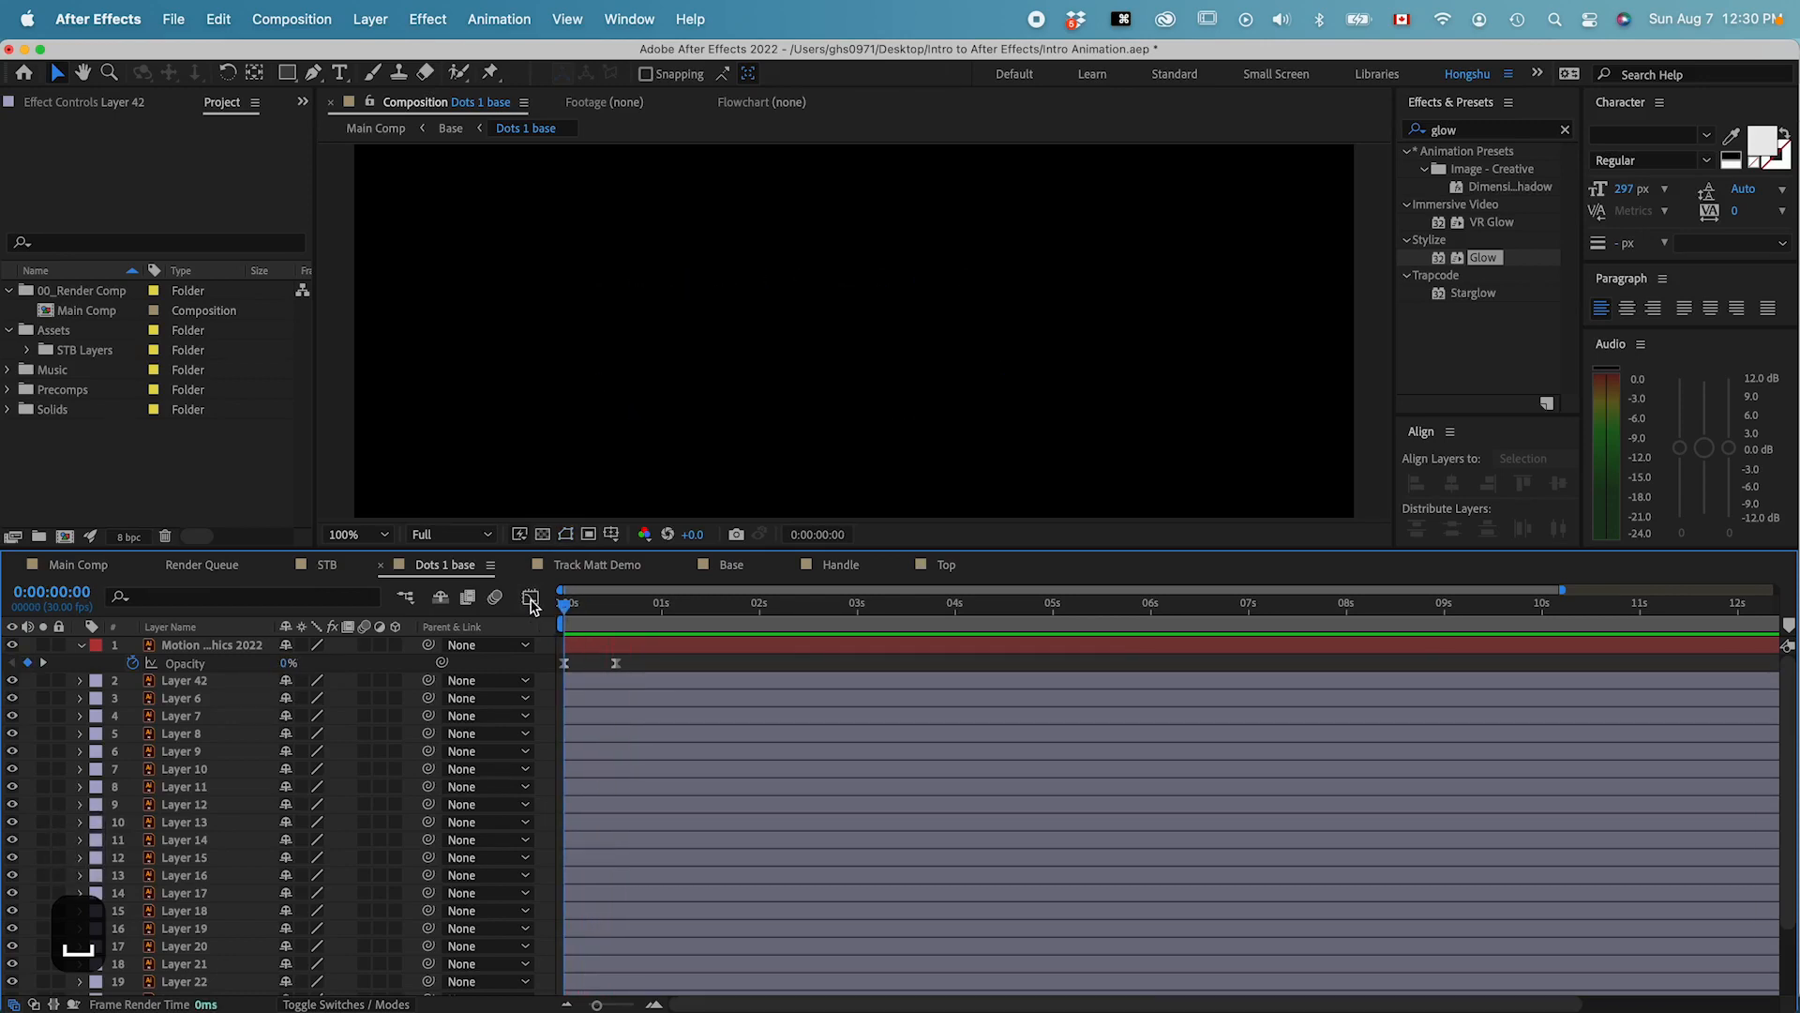
- Reveal the keyframed properties of all layers and undo the Opacity keyframe paste on the dot layers
{"action": "left_click", "coordinate": [636, 647]}
{"action": "scroll", "coordinate": [647, 778], "scroll_direction": "down", "scroll_amount": 5}
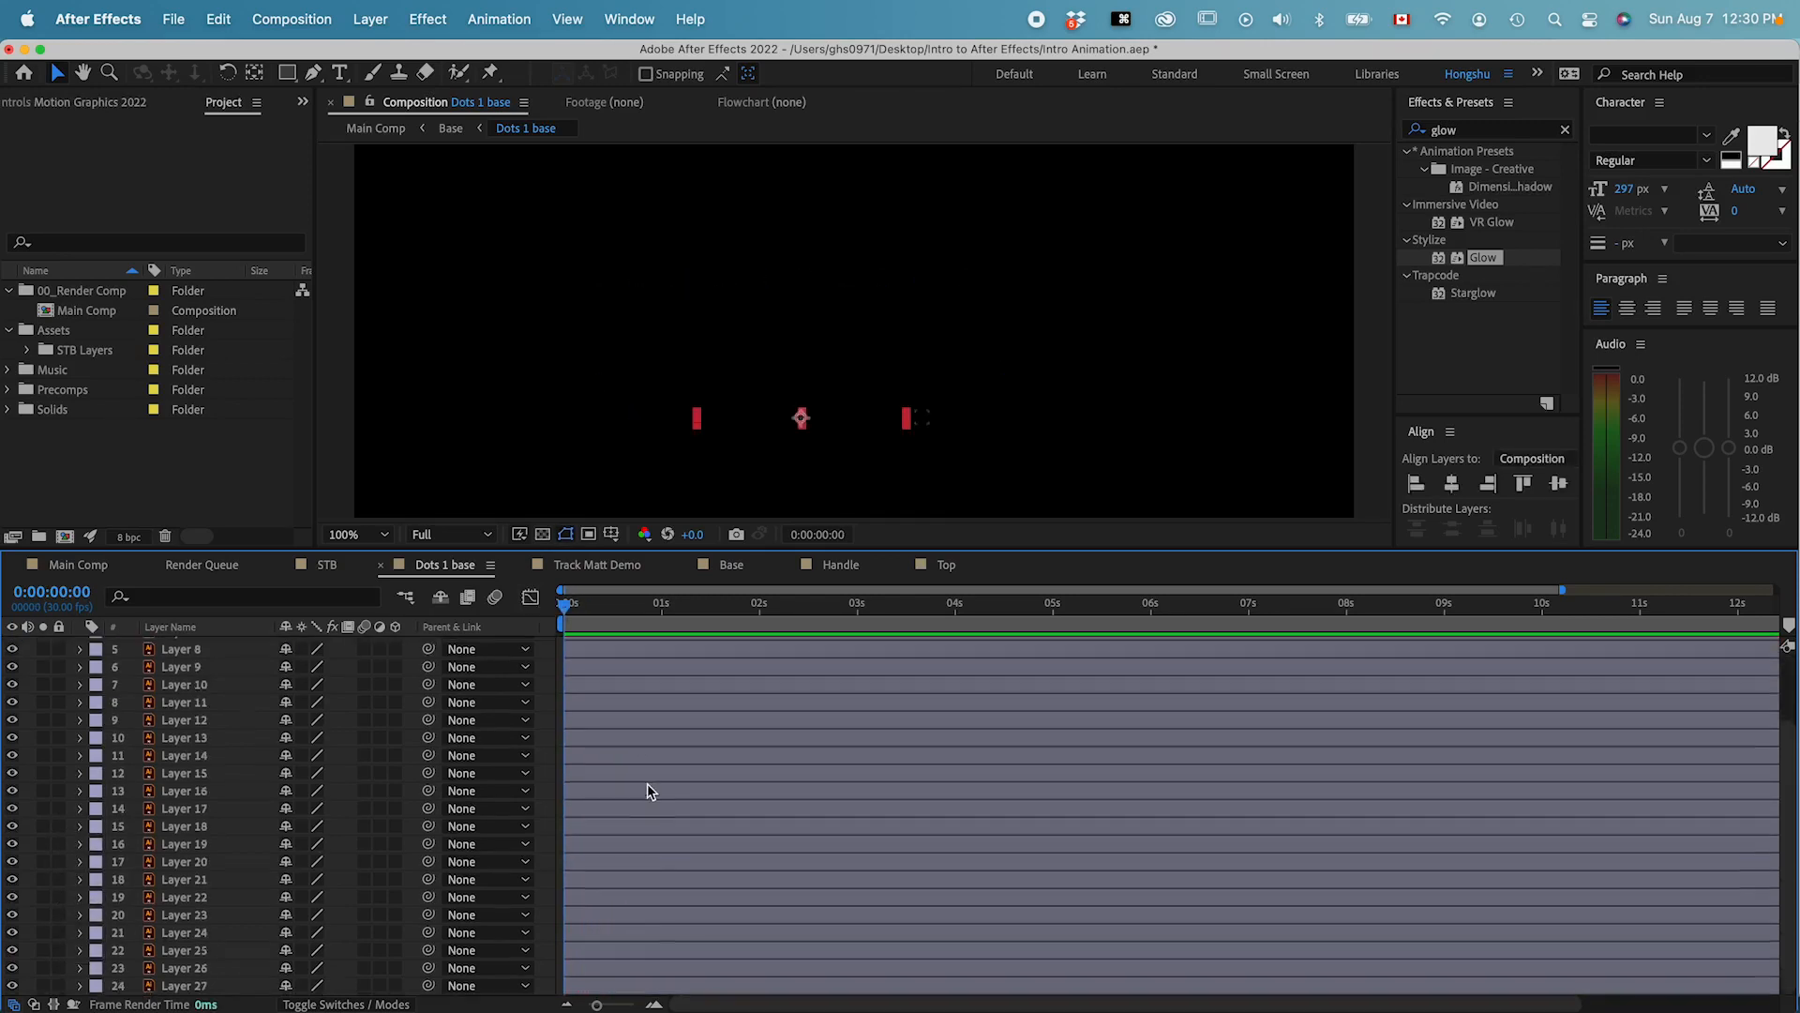
{"action": "left_click", "coordinate": [645, 989], "text": "shift"}
{"action": "key", "text": "u"}
{"action": "key", "text": "u"}
{"action": "scroll", "coordinate": [653, 976], "scroll_direction": "down", "scroll_amount": 10}
{"action": "key", "text": "super+z"}
{"action": "key", "text": "super+z"}
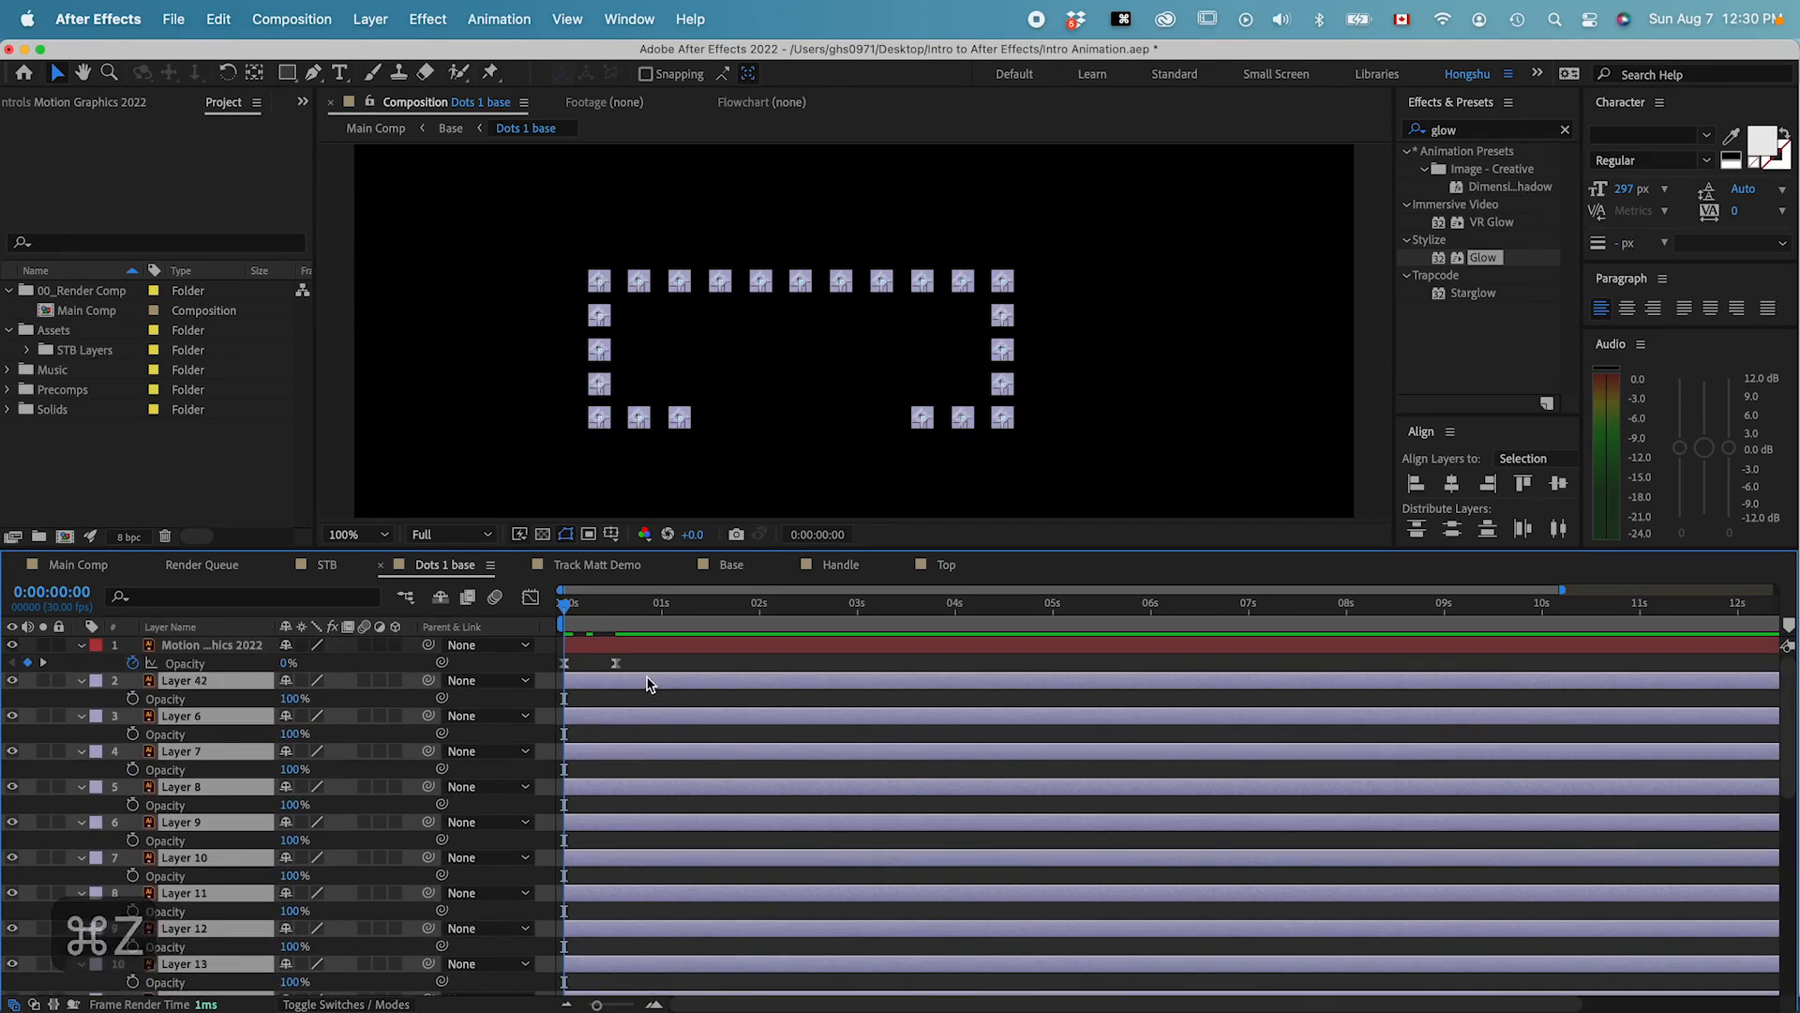
- Move the ending Opacity keyframe of Motion Graphics 2022 to just before one second, and copy both keyframes onto Layers 42 through 27 at 0:00:00:00
{"action": "left_click_drag", "start_coordinate": [615, 663], "coordinate": [655, 663]}
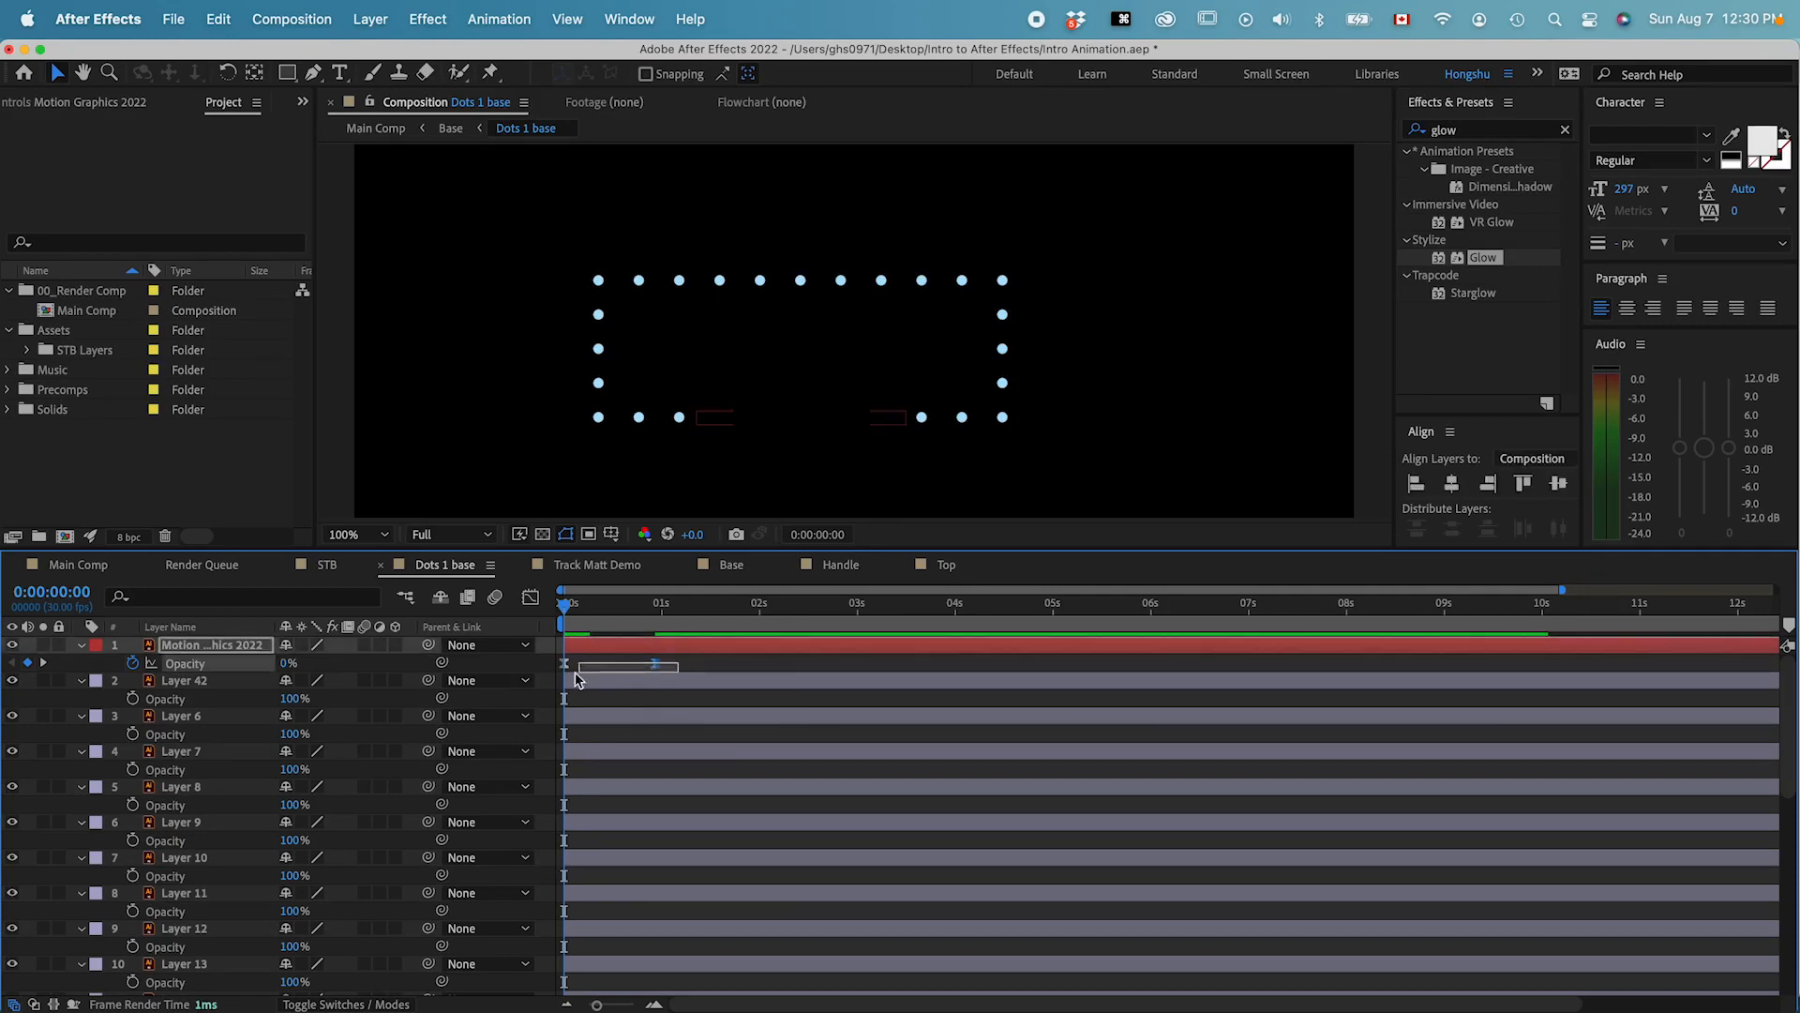
{"action": "left_click", "coordinate": [685, 670]}
{"action": "left_click_drag", "start_coordinate": [685, 669], "coordinate": [542, 676]}
{"action": "key", "text": "super+c"}
{"action": "left_click", "coordinate": [210, 683]}
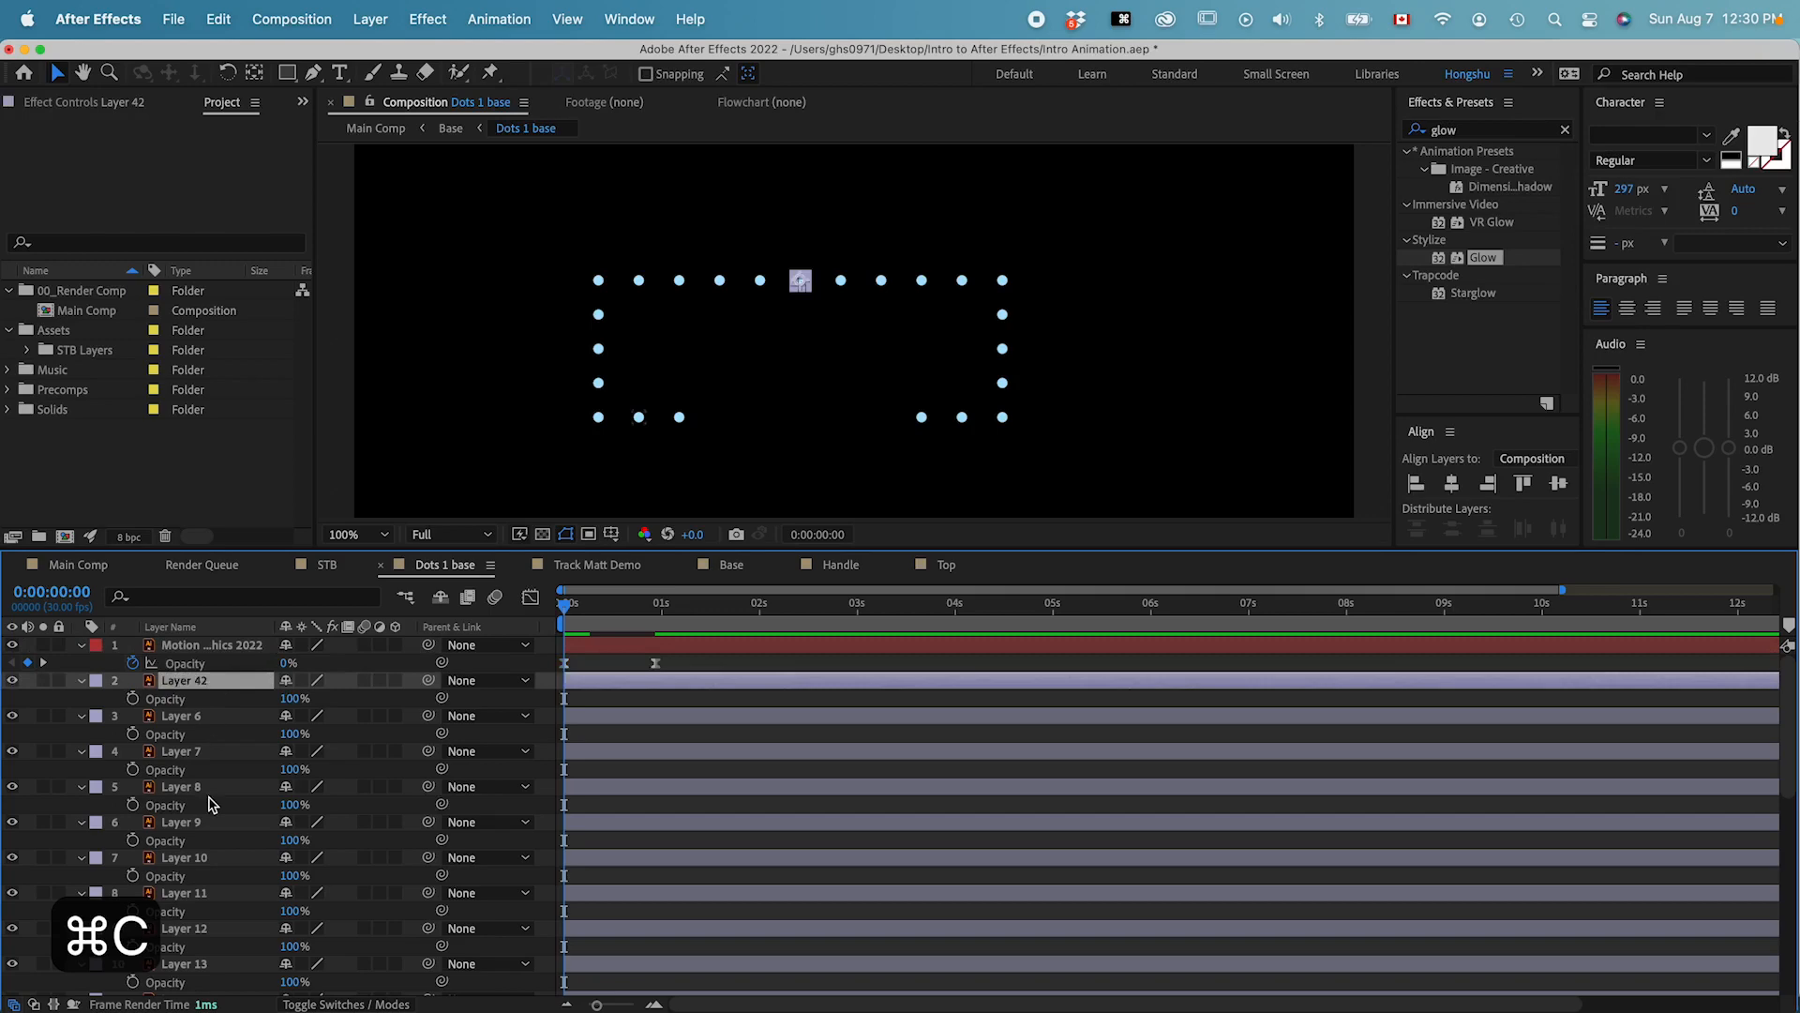
{"action": "scroll", "coordinate": [200, 966], "scroll_direction": "down", "scroll_amount": 5}
{"action": "left_click", "coordinate": [197, 972], "text": "shift"}
{"action": "key", "text": "super+v"}
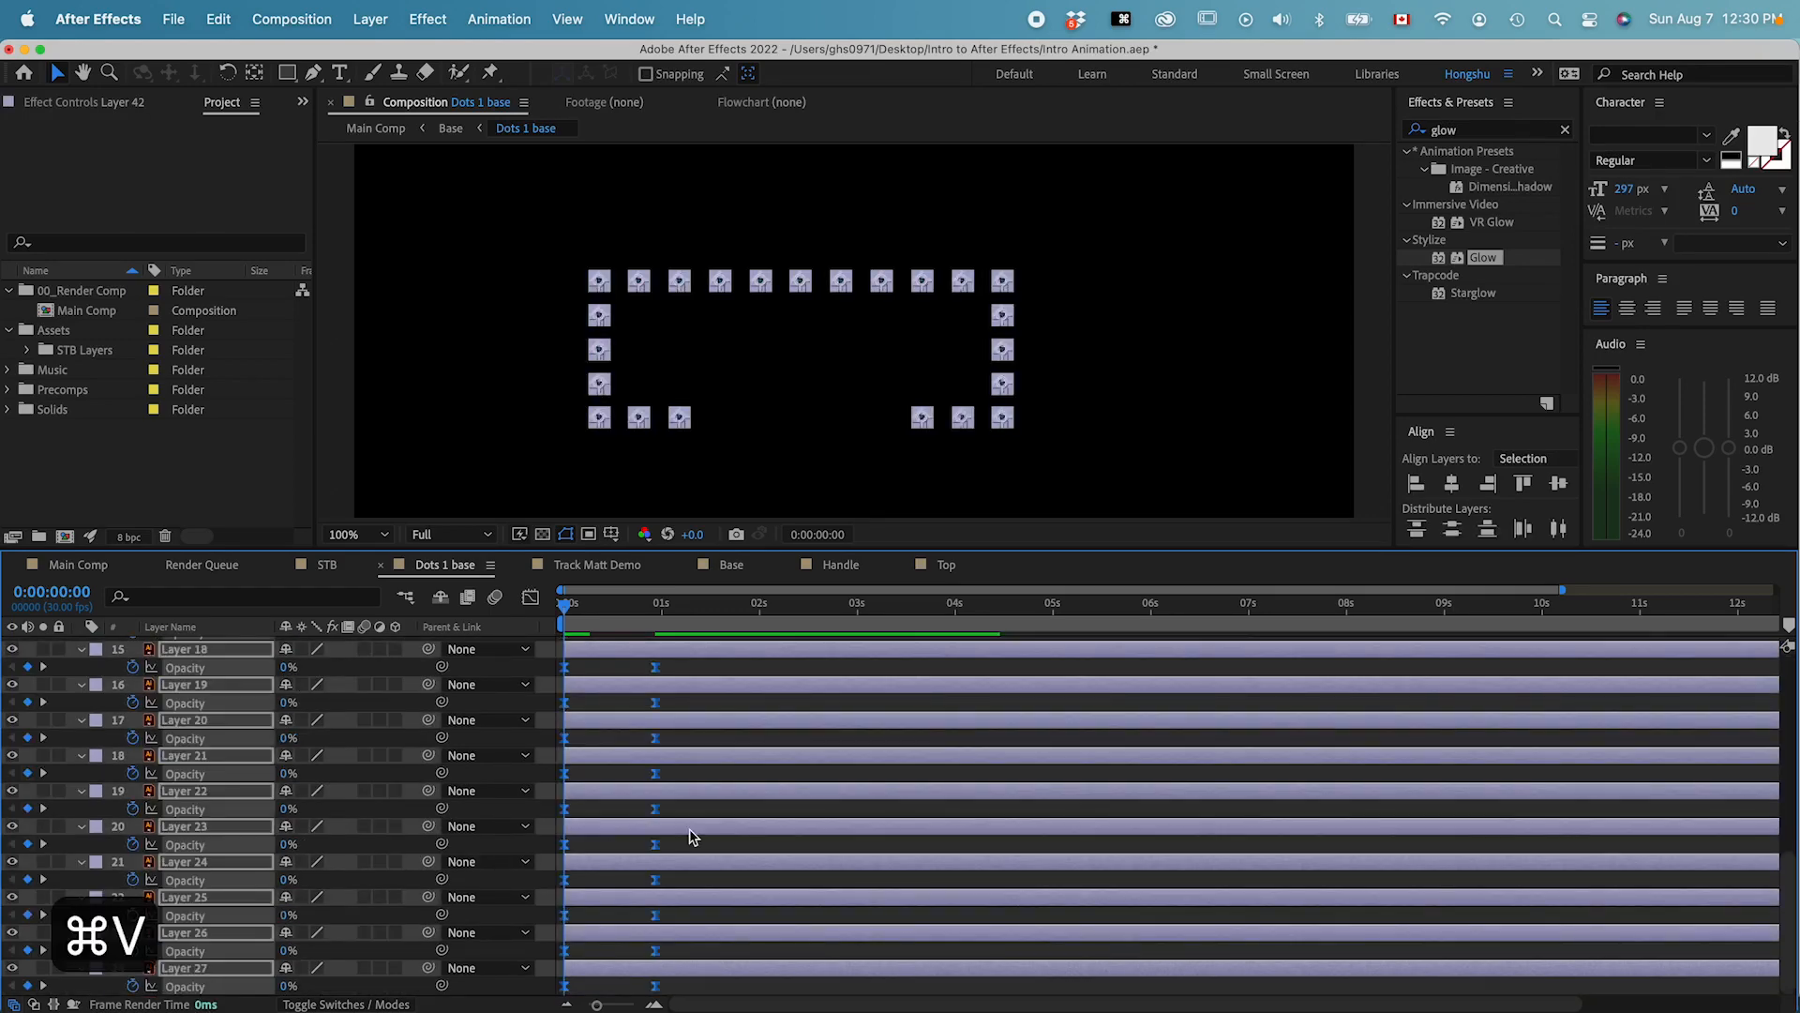
- Preview the slower simultaneous fade-in of the dots and text from the start of the composition
{"action": "scroll", "coordinate": [699, 815], "scroll_direction": "up", "scroll_amount": 5}
{"action": "left_click", "coordinate": [689, 667]}
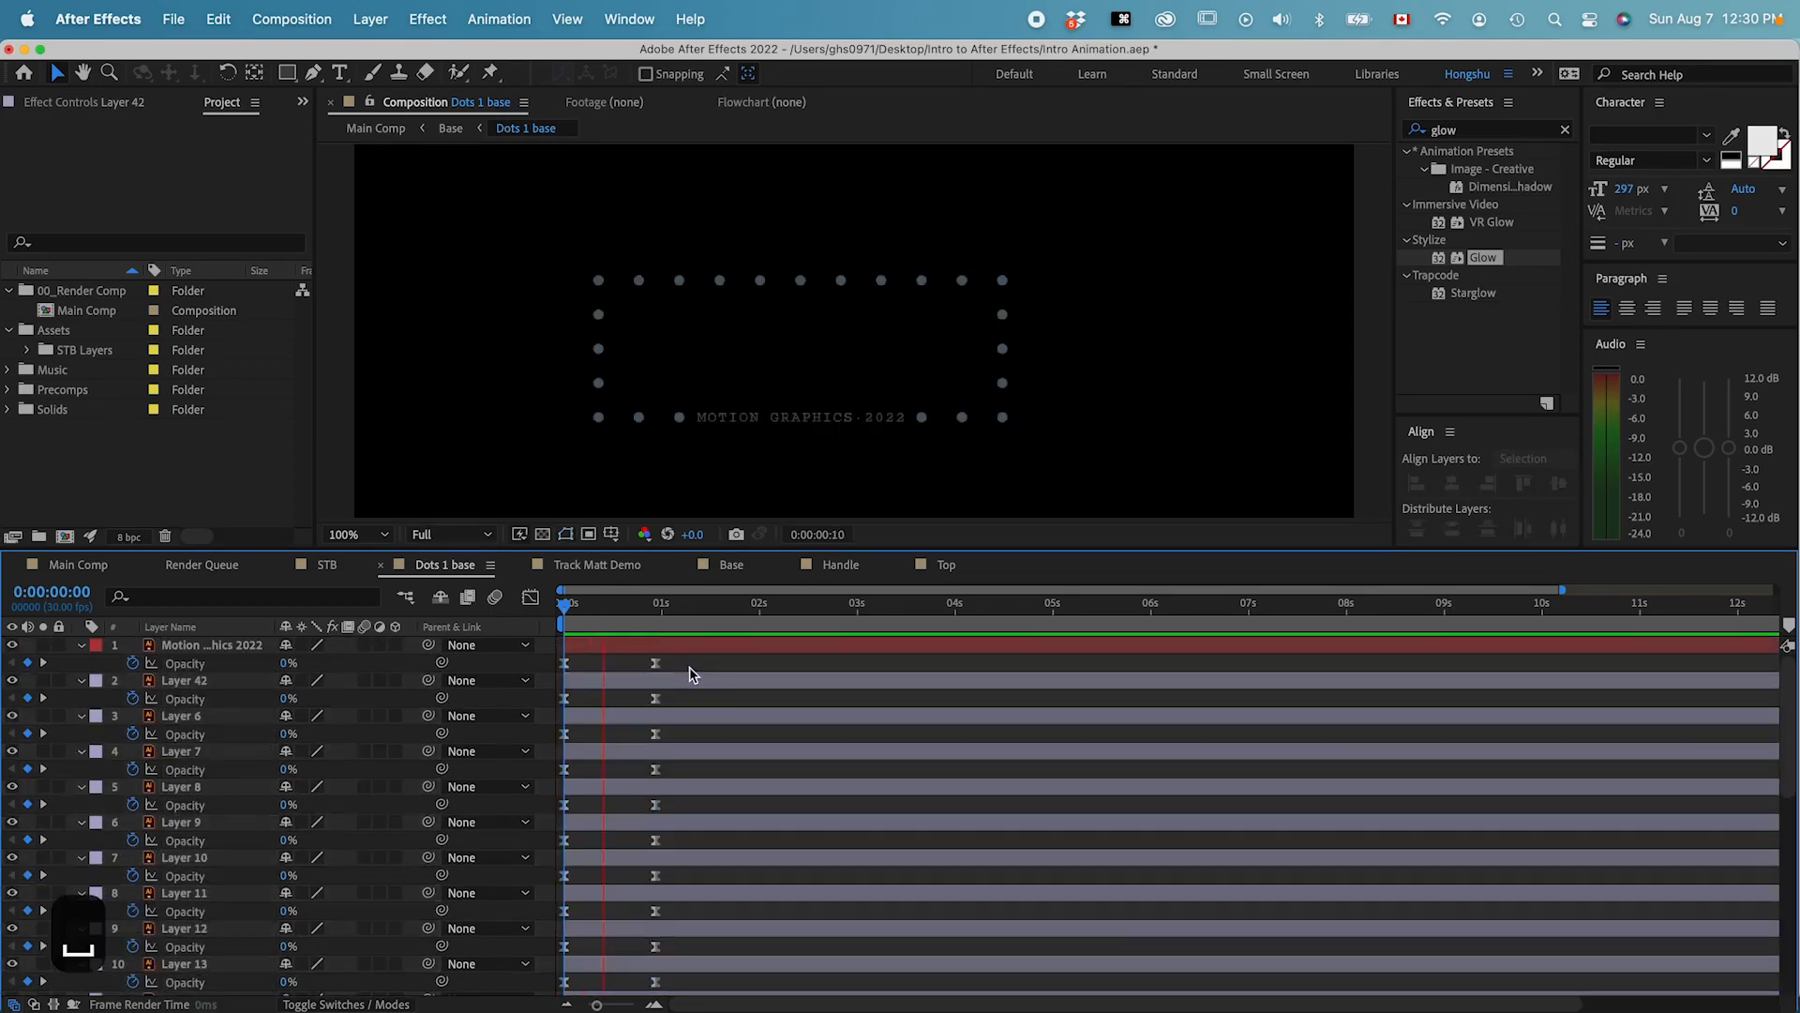
{"action": "left_click", "coordinate": [573, 608]}
{"action": "mouse_move", "coordinate": [575, 614]}
{"action": "left_mouse_down"}
{"action": "mouse_move", "coordinate": [615, 615]}
{"action": "mouse_move", "coordinate": [549, 618]}
{"action": "left_mouse_up"}
{"action": "key", "text": "space"}
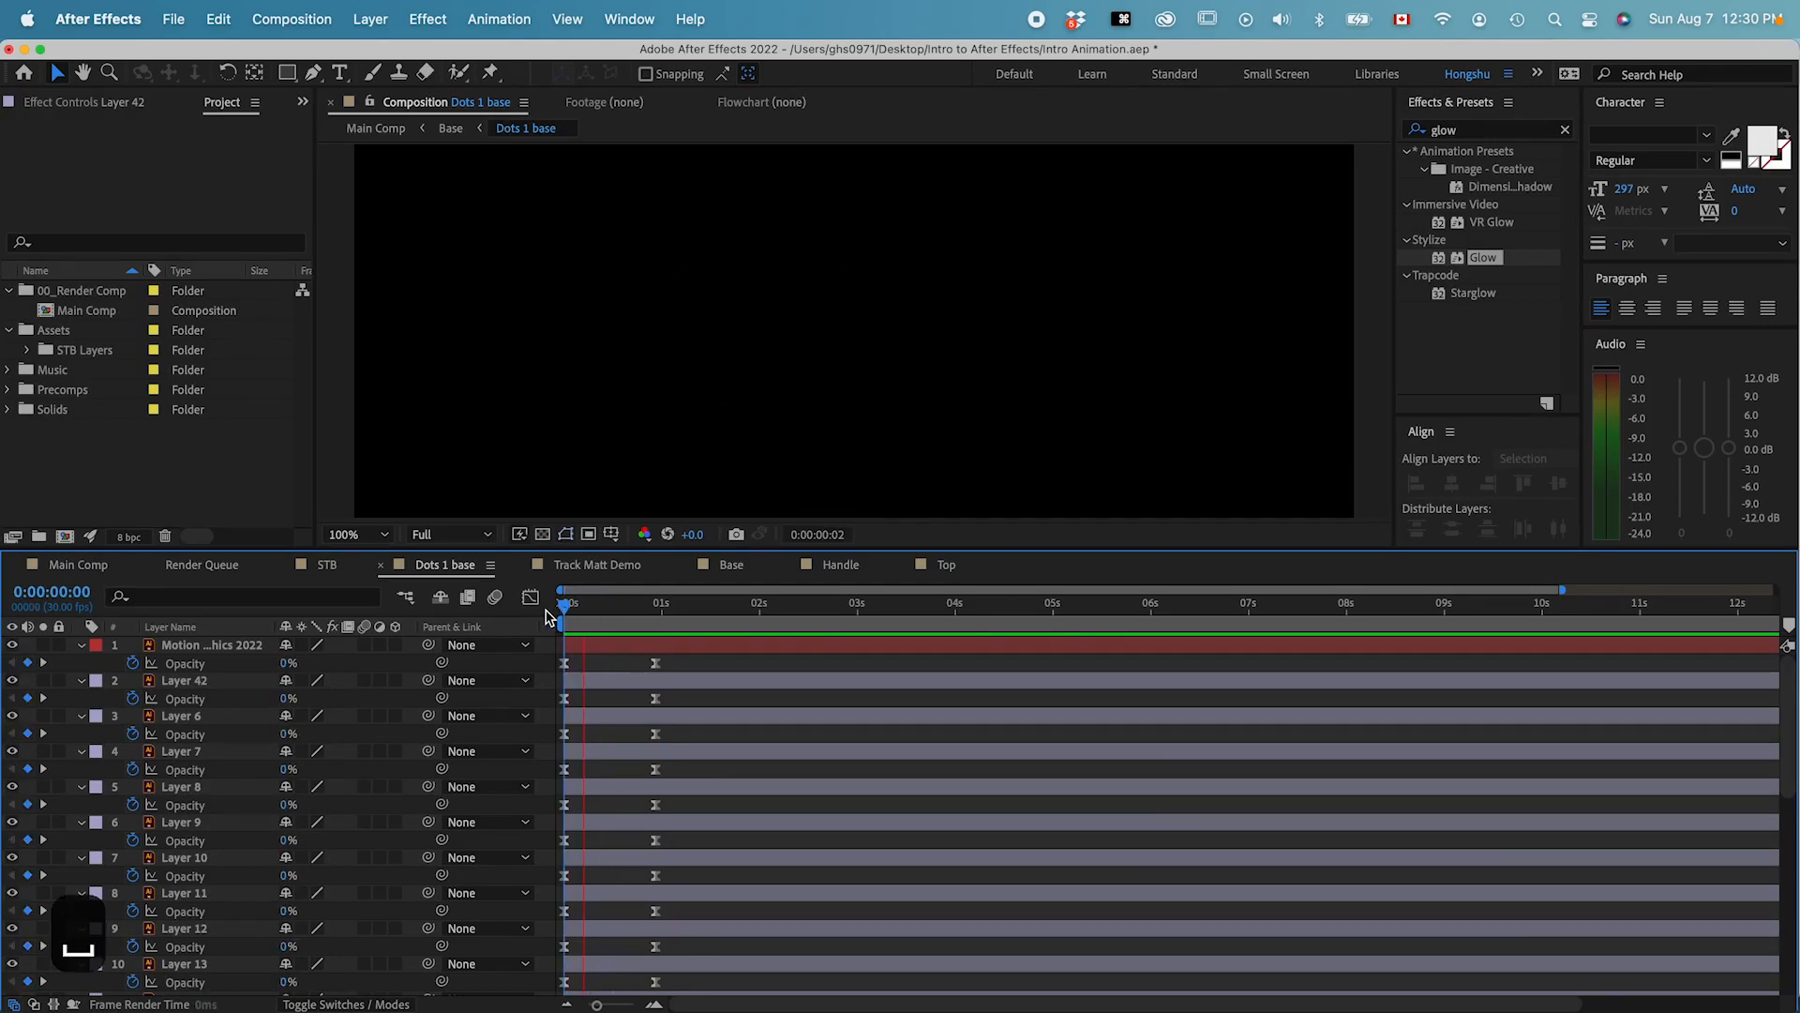
{"action": "key", "text": "space"}
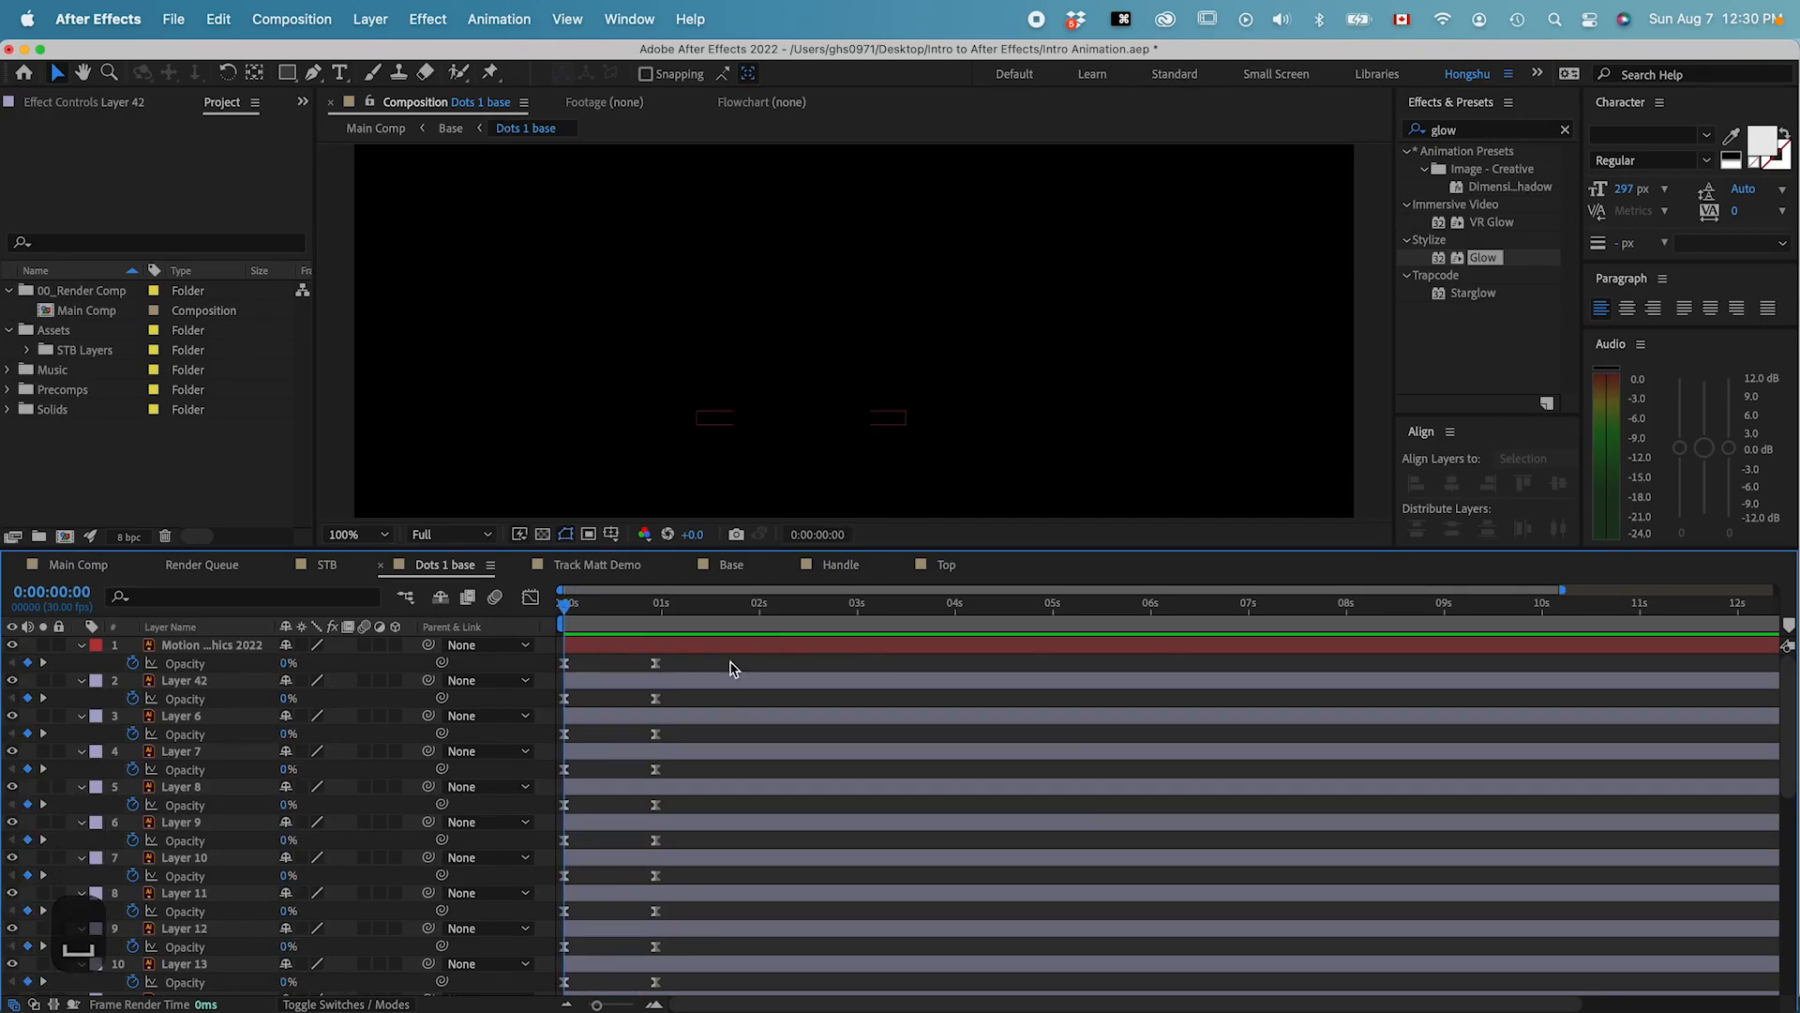
- Select the two dots flanking the top centre dot, Layer 22 and Layer 23, and start both layers at 0:00:00:04
{"action": "left_click_drag", "start_coordinate": [566, 606], "coordinate": [677, 616]}
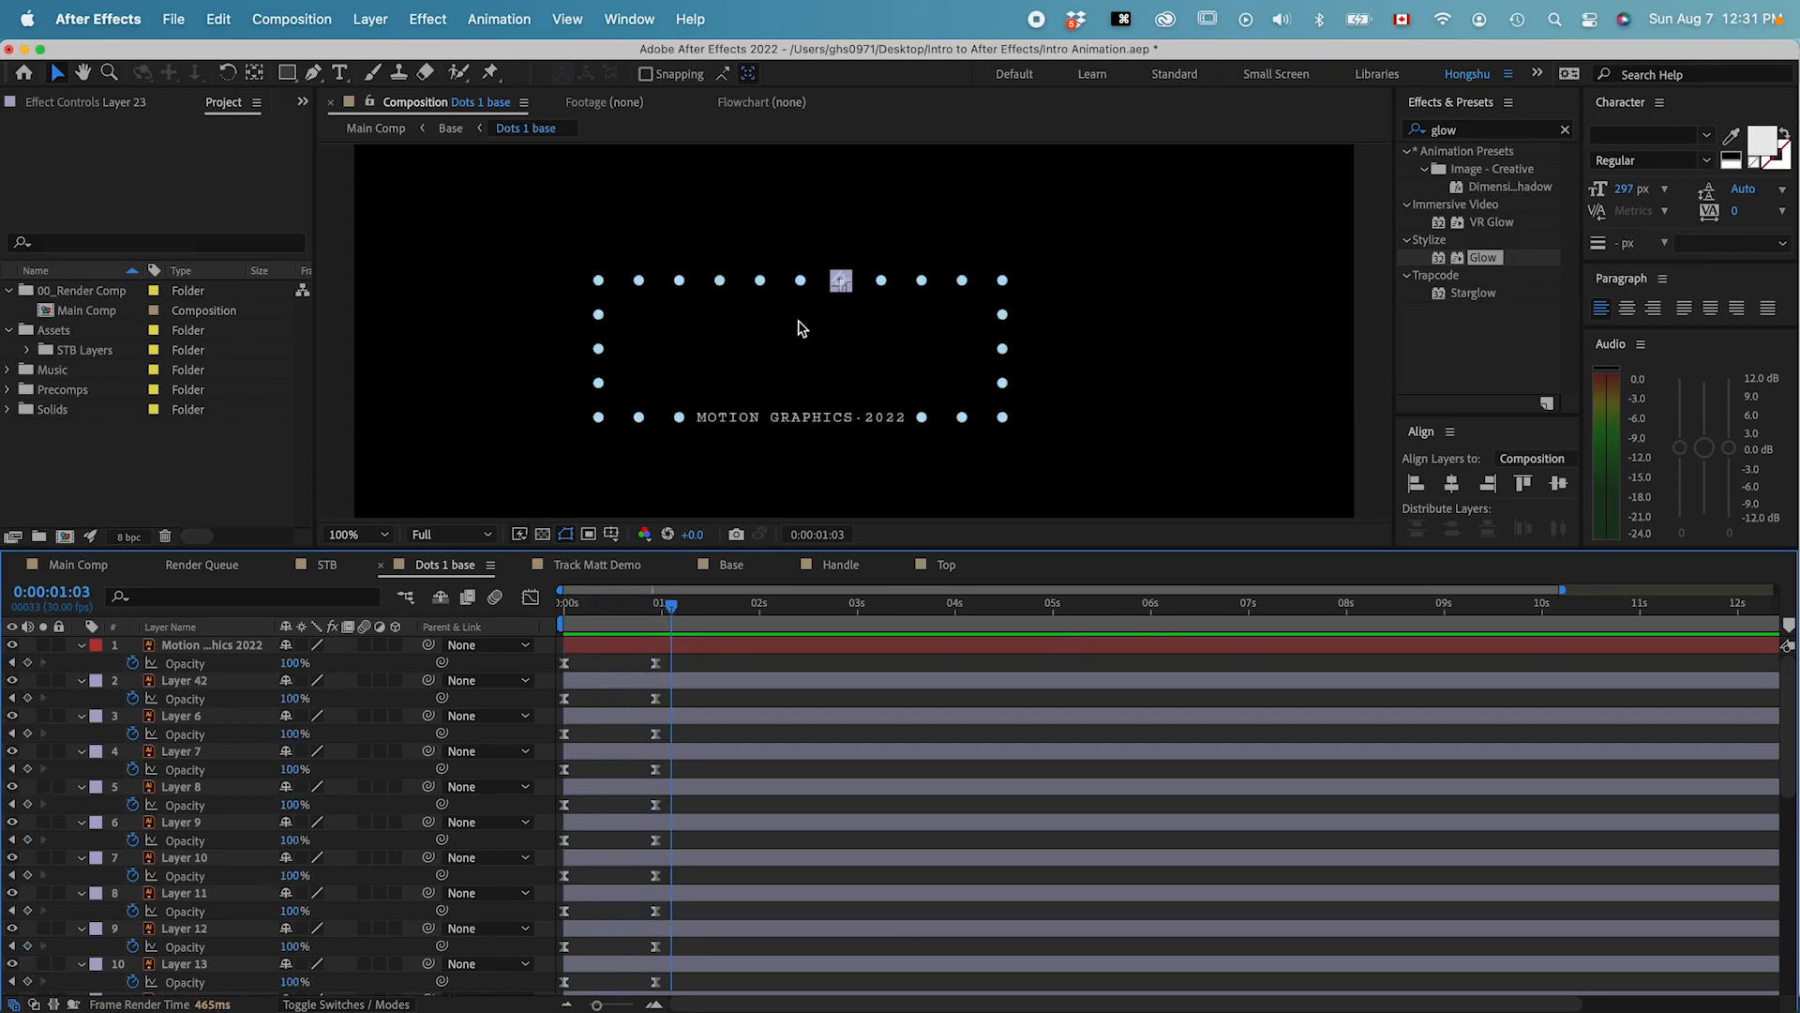
{"action": "left_click", "coordinate": [802, 284]}
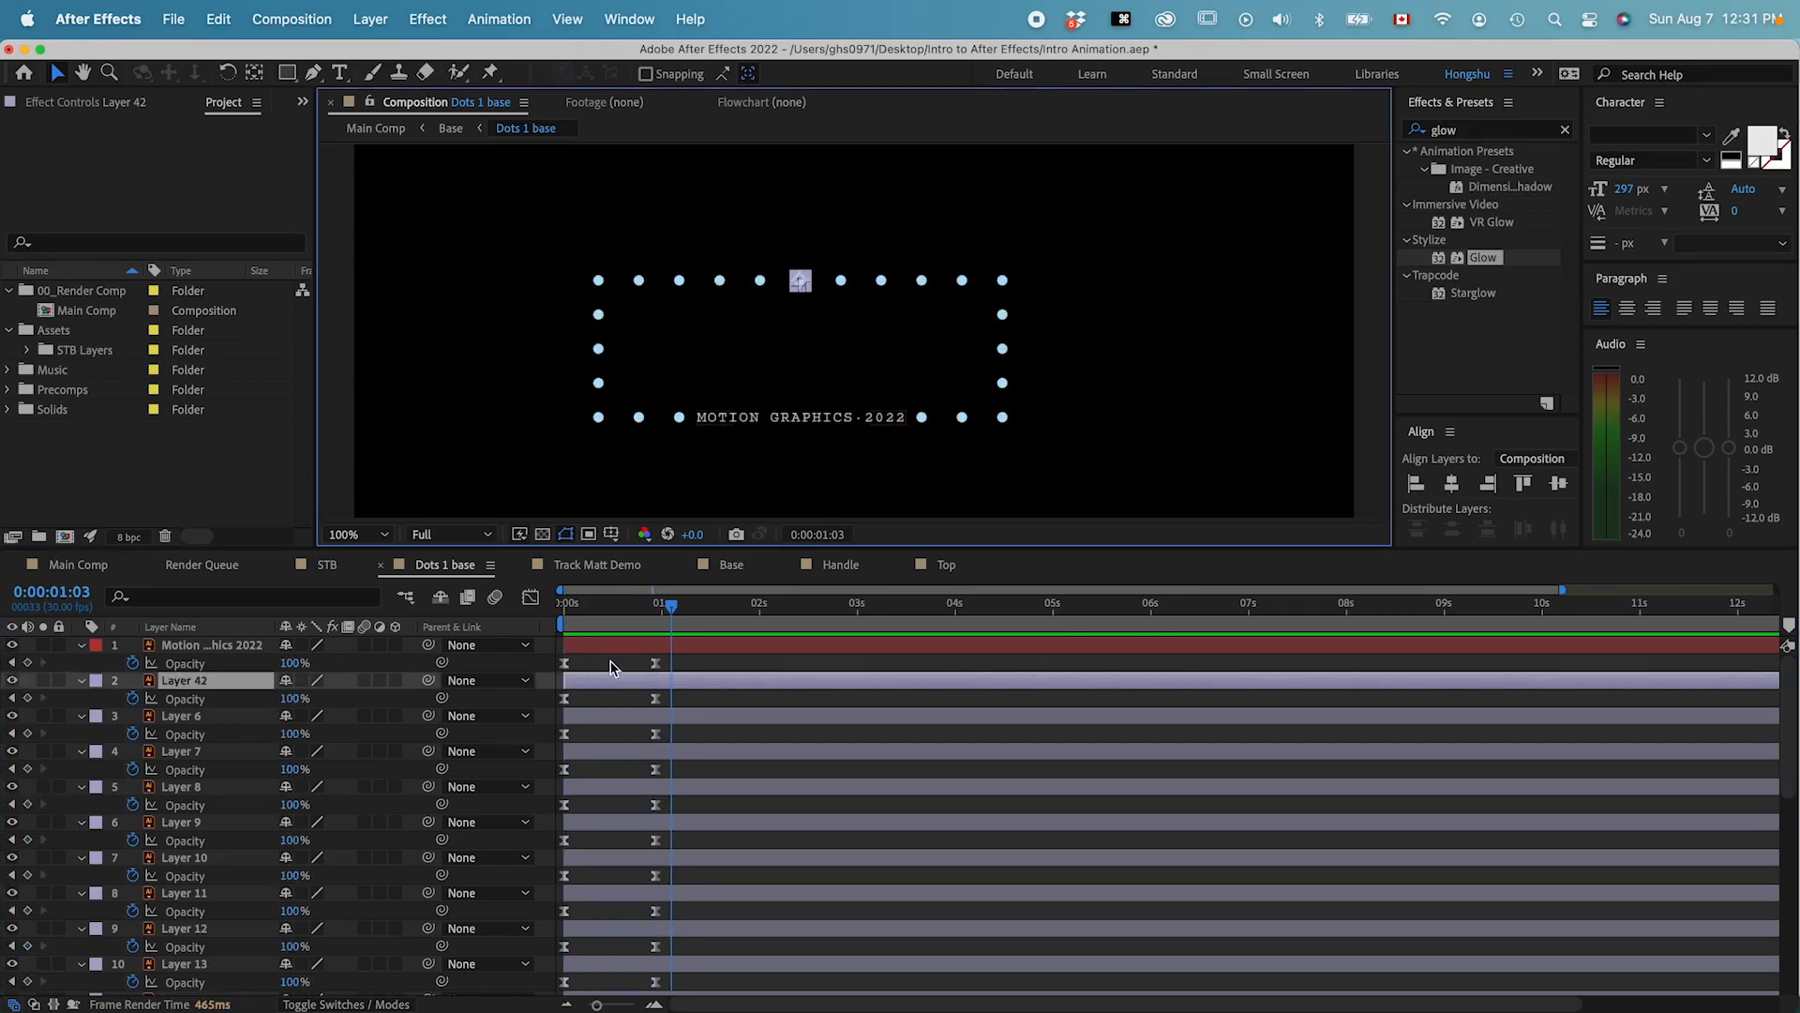
{"action": "left_click", "coordinate": [838, 285]}
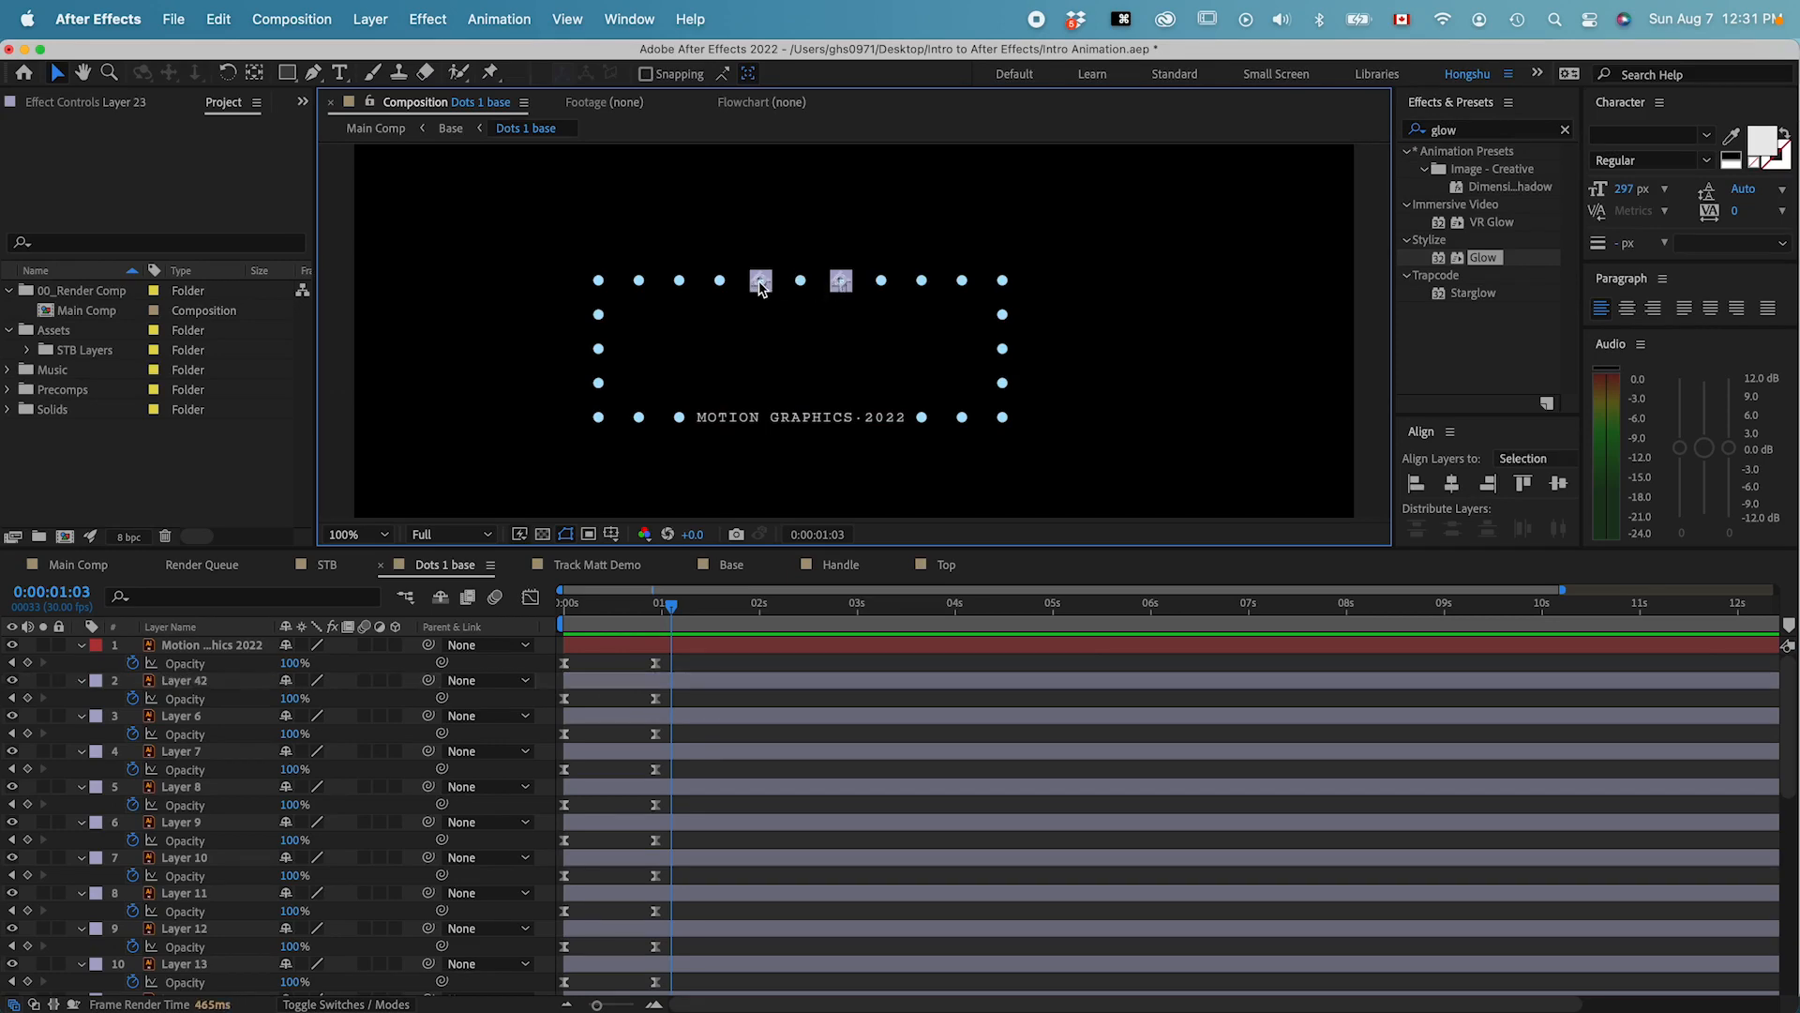
{"action": "scroll", "coordinate": [695, 767], "scroll_direction": "down", "scroll_amount": 8}
{"action": "left_click_drag", "start_coordinate": [611, 798], "coordinate": [634, 799]}
{"action": "left_click", "coordinate": [568, 605]}
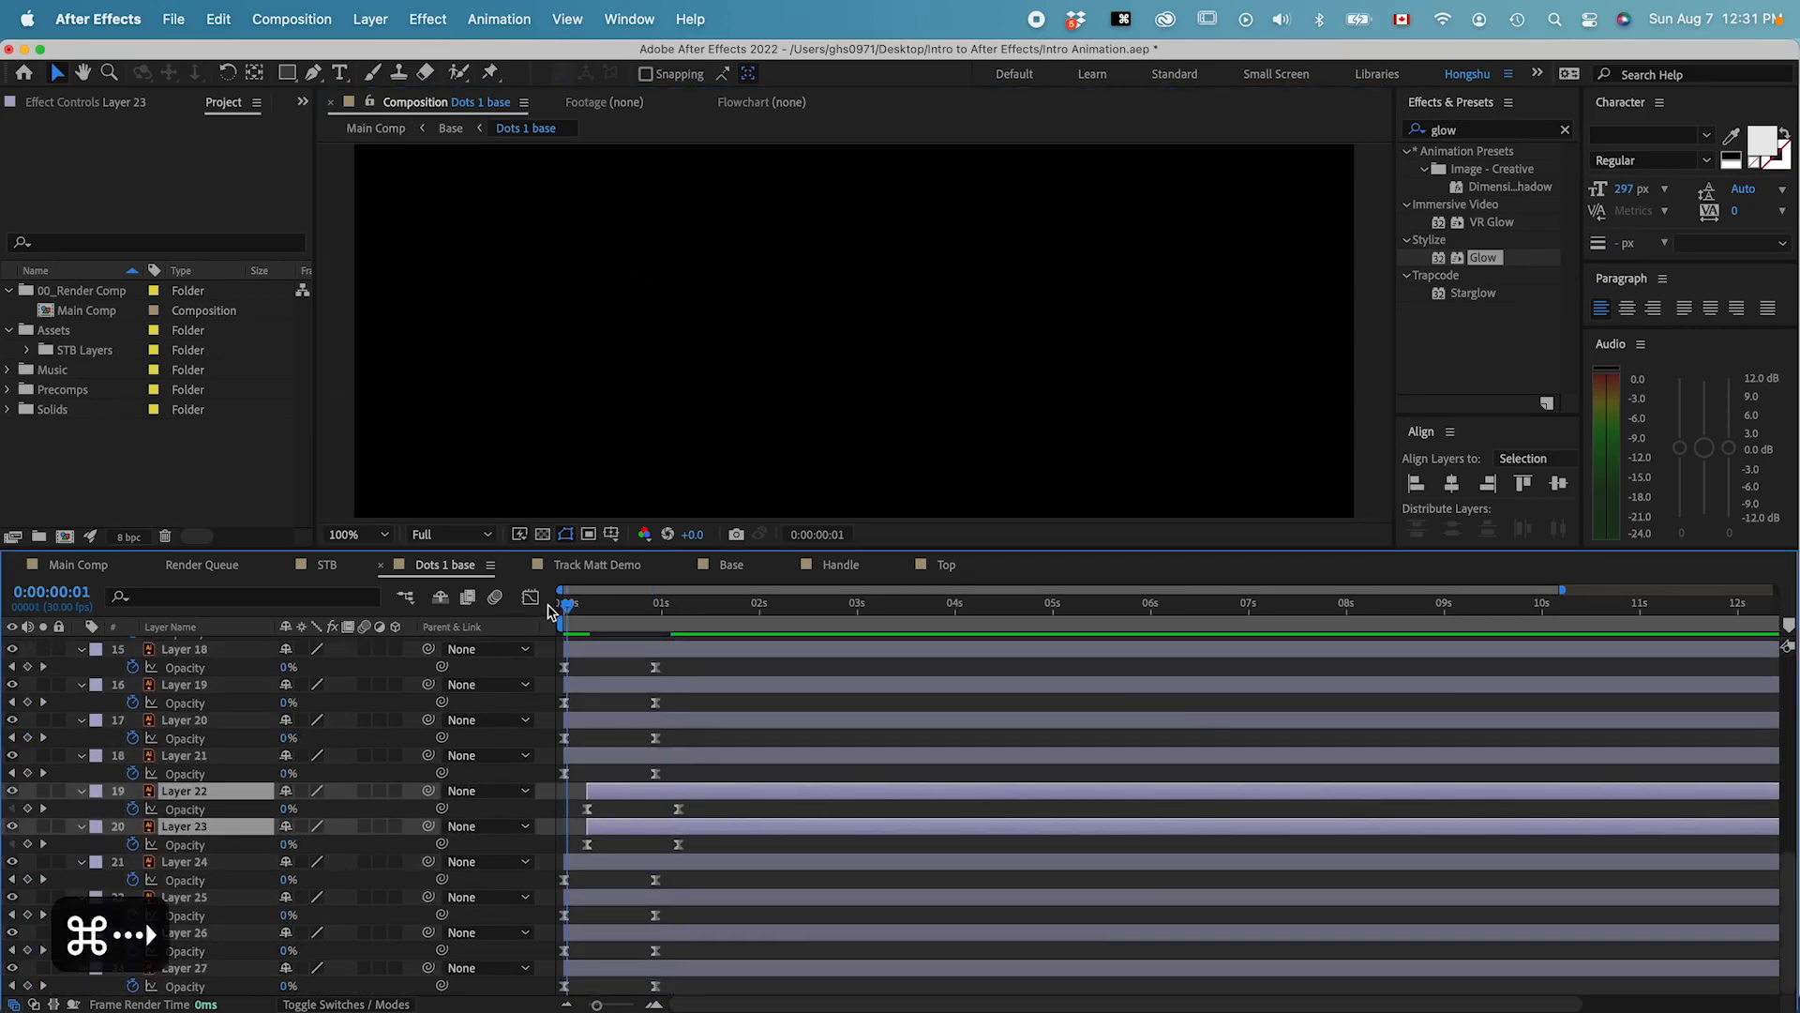
{"action": "key", "text": "super+Right"}
{"action": "key", "text": "super+Right"}
{"action": "key", "text": "super+Right"}
{"action": "key", "text": "bracketleft"}
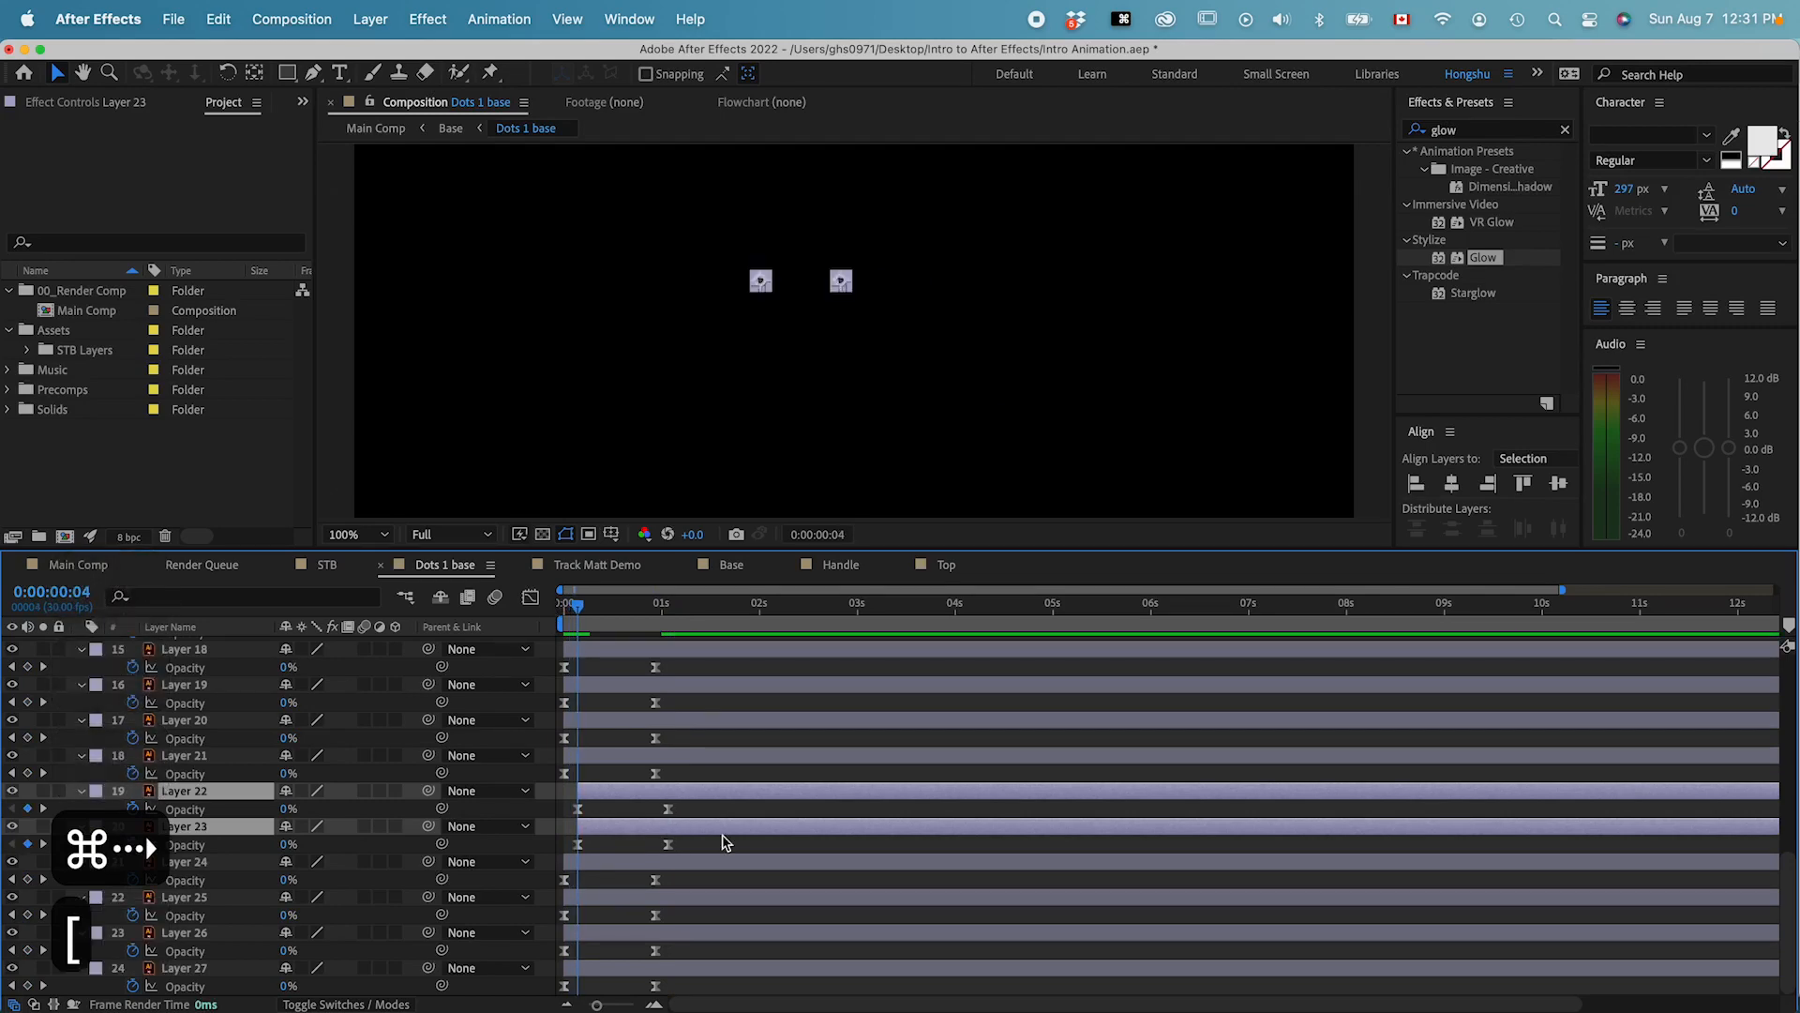
- Select the next outward pair of top-row dots, Layer 21 and Layer 24, and start both layers at 0:00:00:08
{"action": "left_click", "coordinate": [708, 778]}
{"action": "scroll", "coordinate": [643, 798], "scroll_direction": "up", "scroll_amount": 3}
{"action": "scroll", "coordinate": [643, 798], "scroll_direction": "up", "scroll_amount": 4}
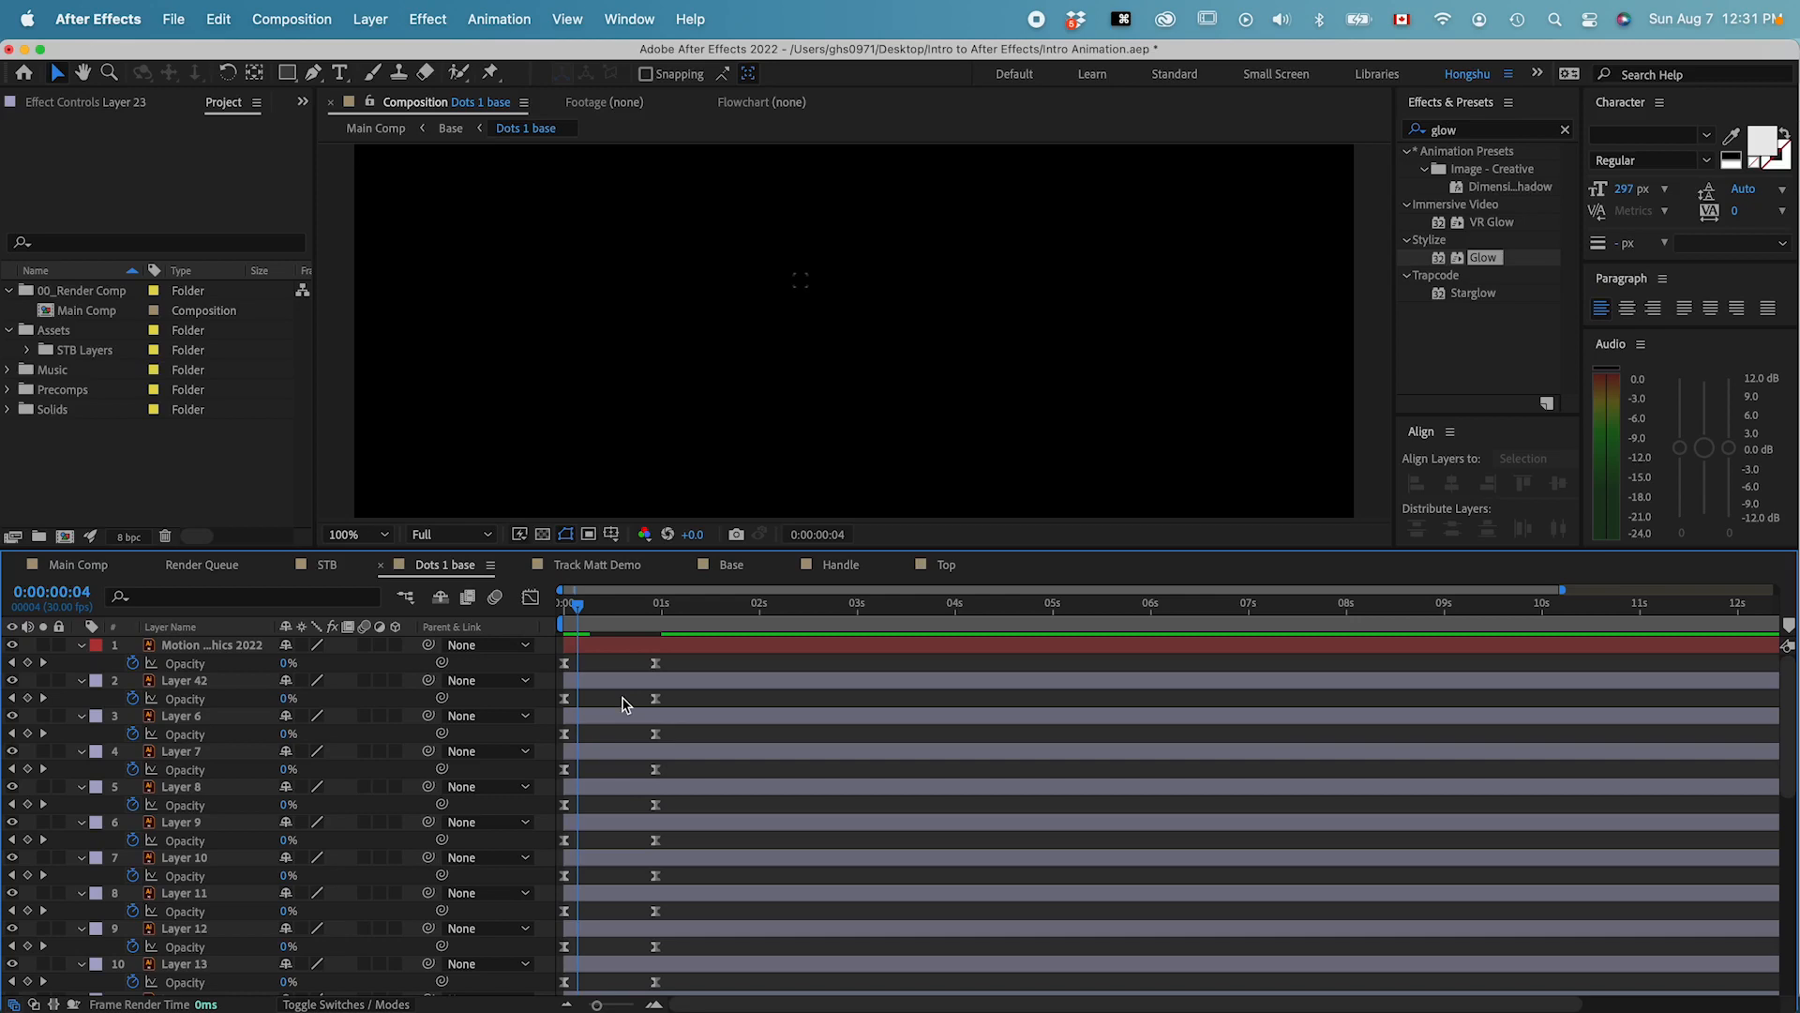
{"action": "left_click", "coordinate": [624, 683]}
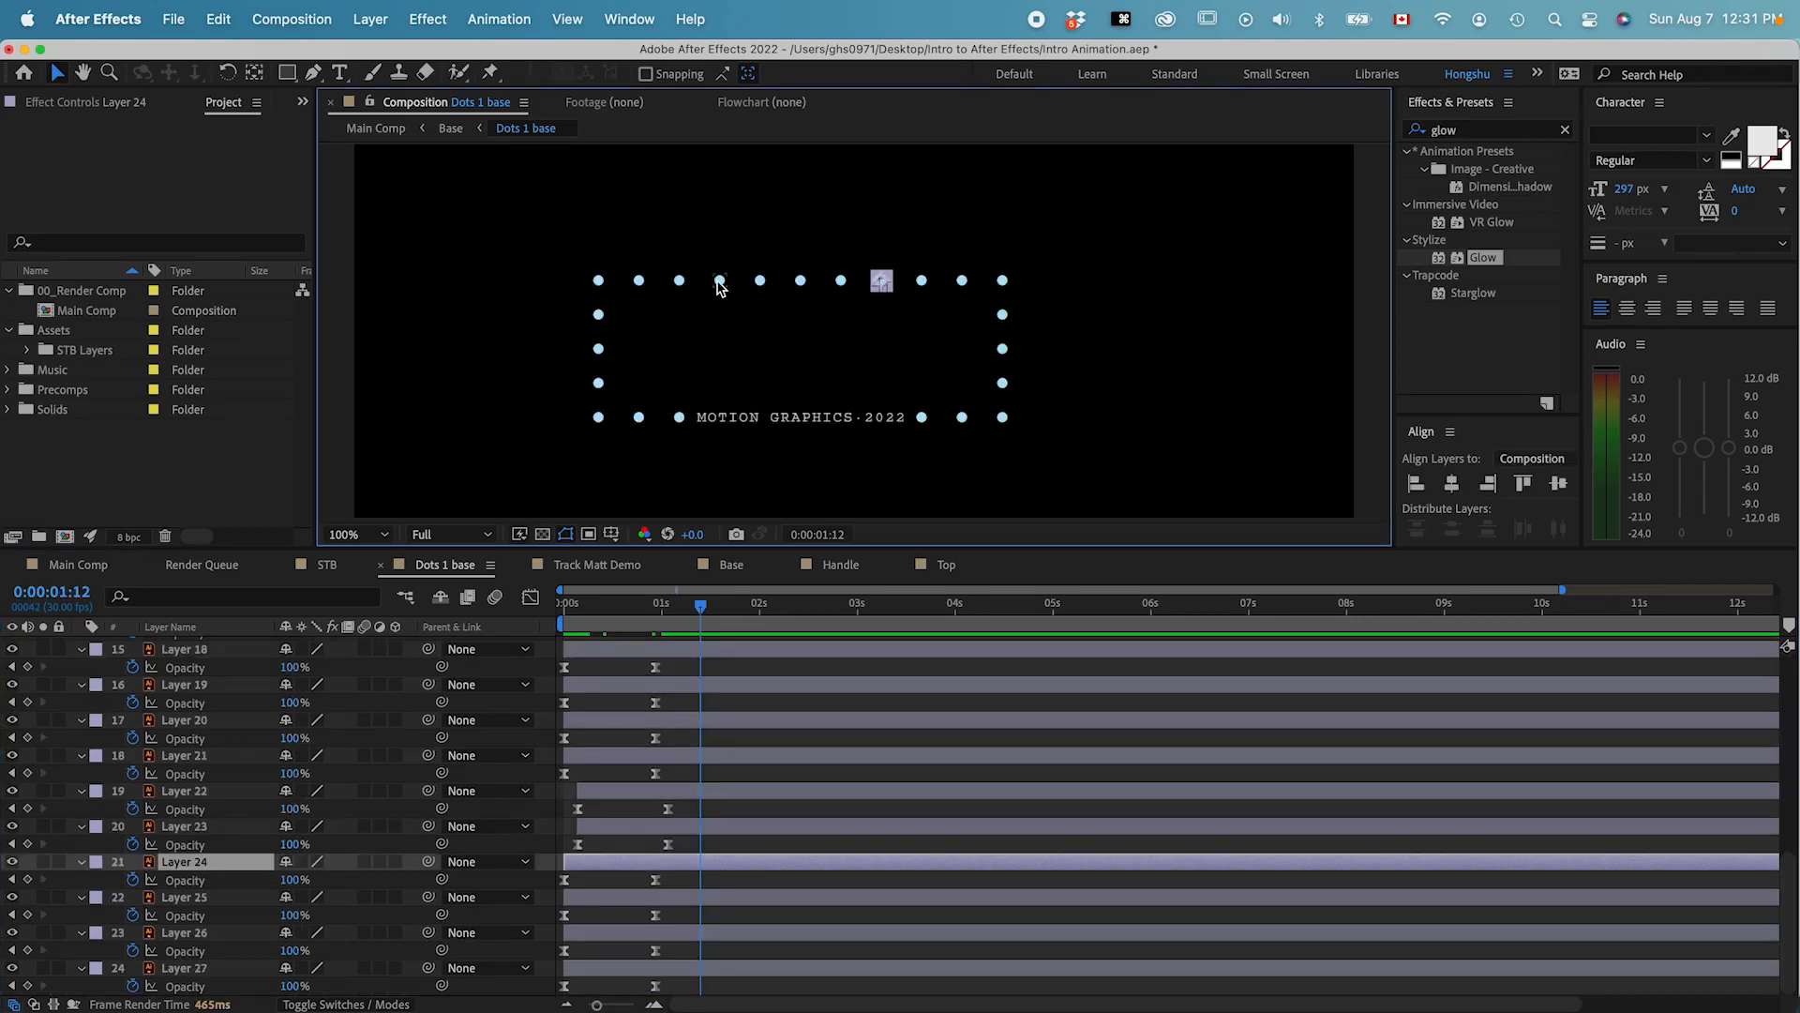
{"action": "left_click", "coordinate": [719, 281]}
{"action": "left_click", "coordinate": [881, 280], "text": "shift"}
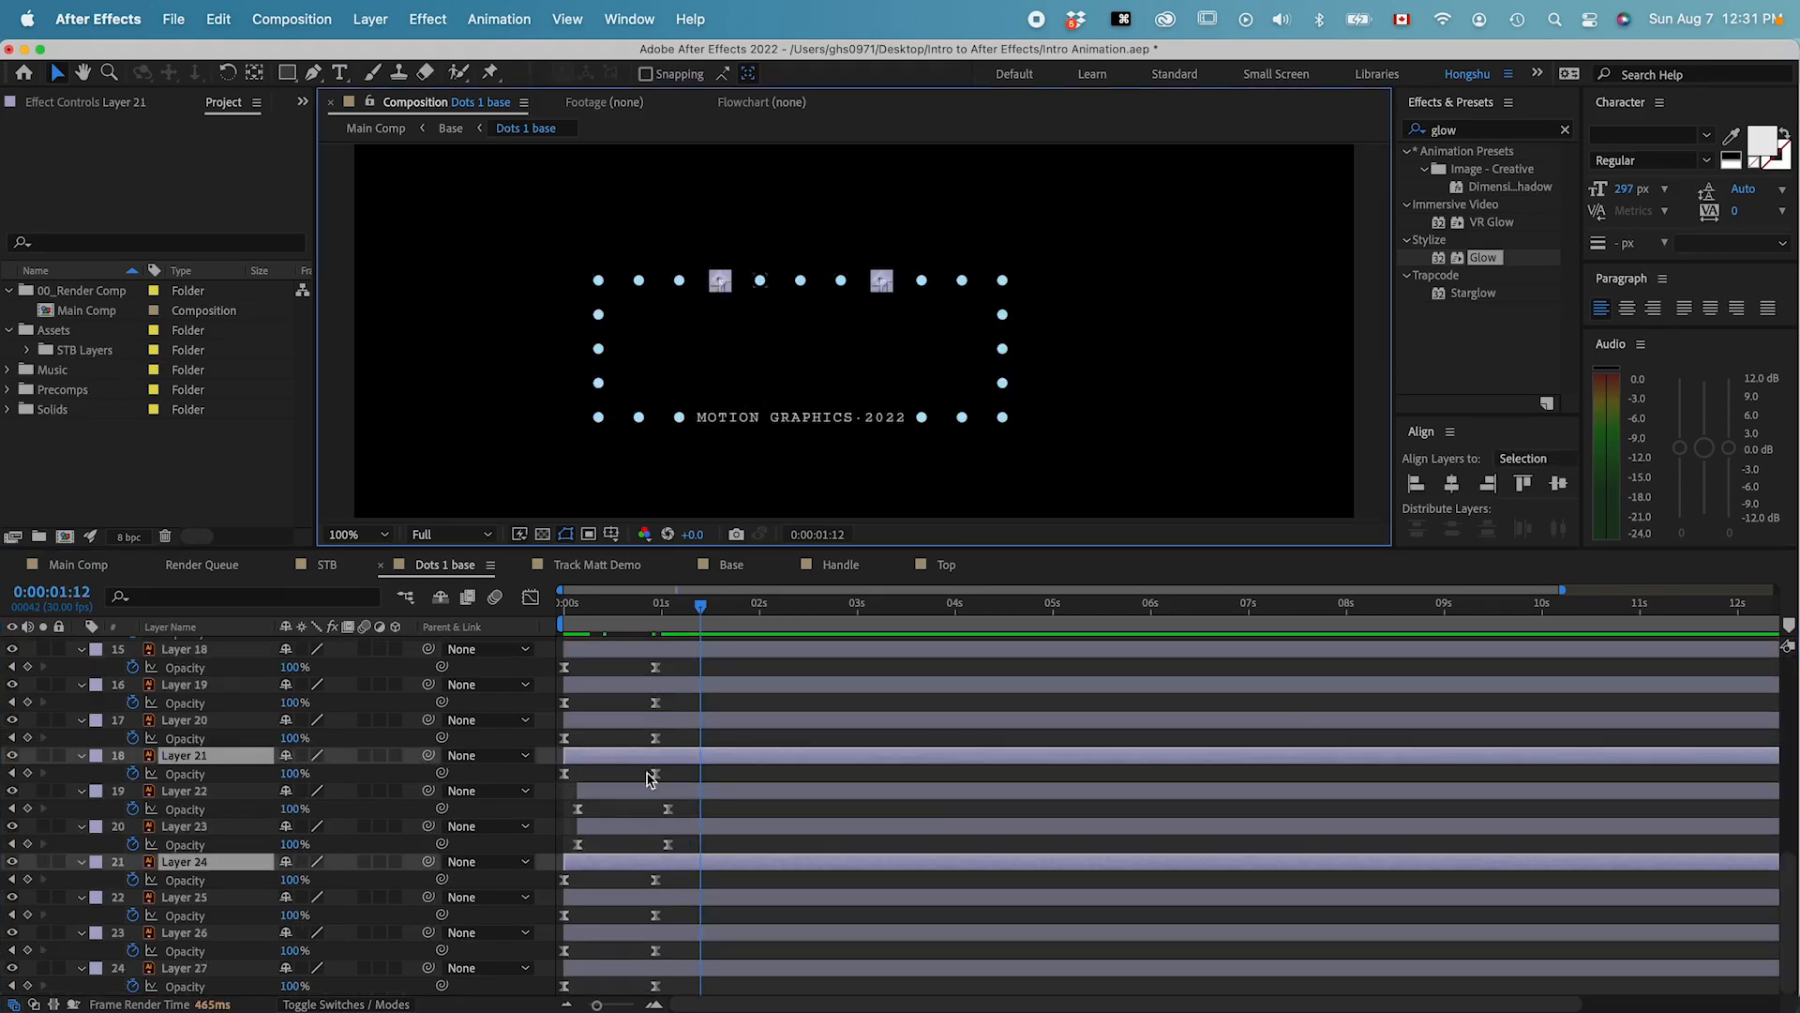
{"action": "left_click", "coordinate": [582, 608]}
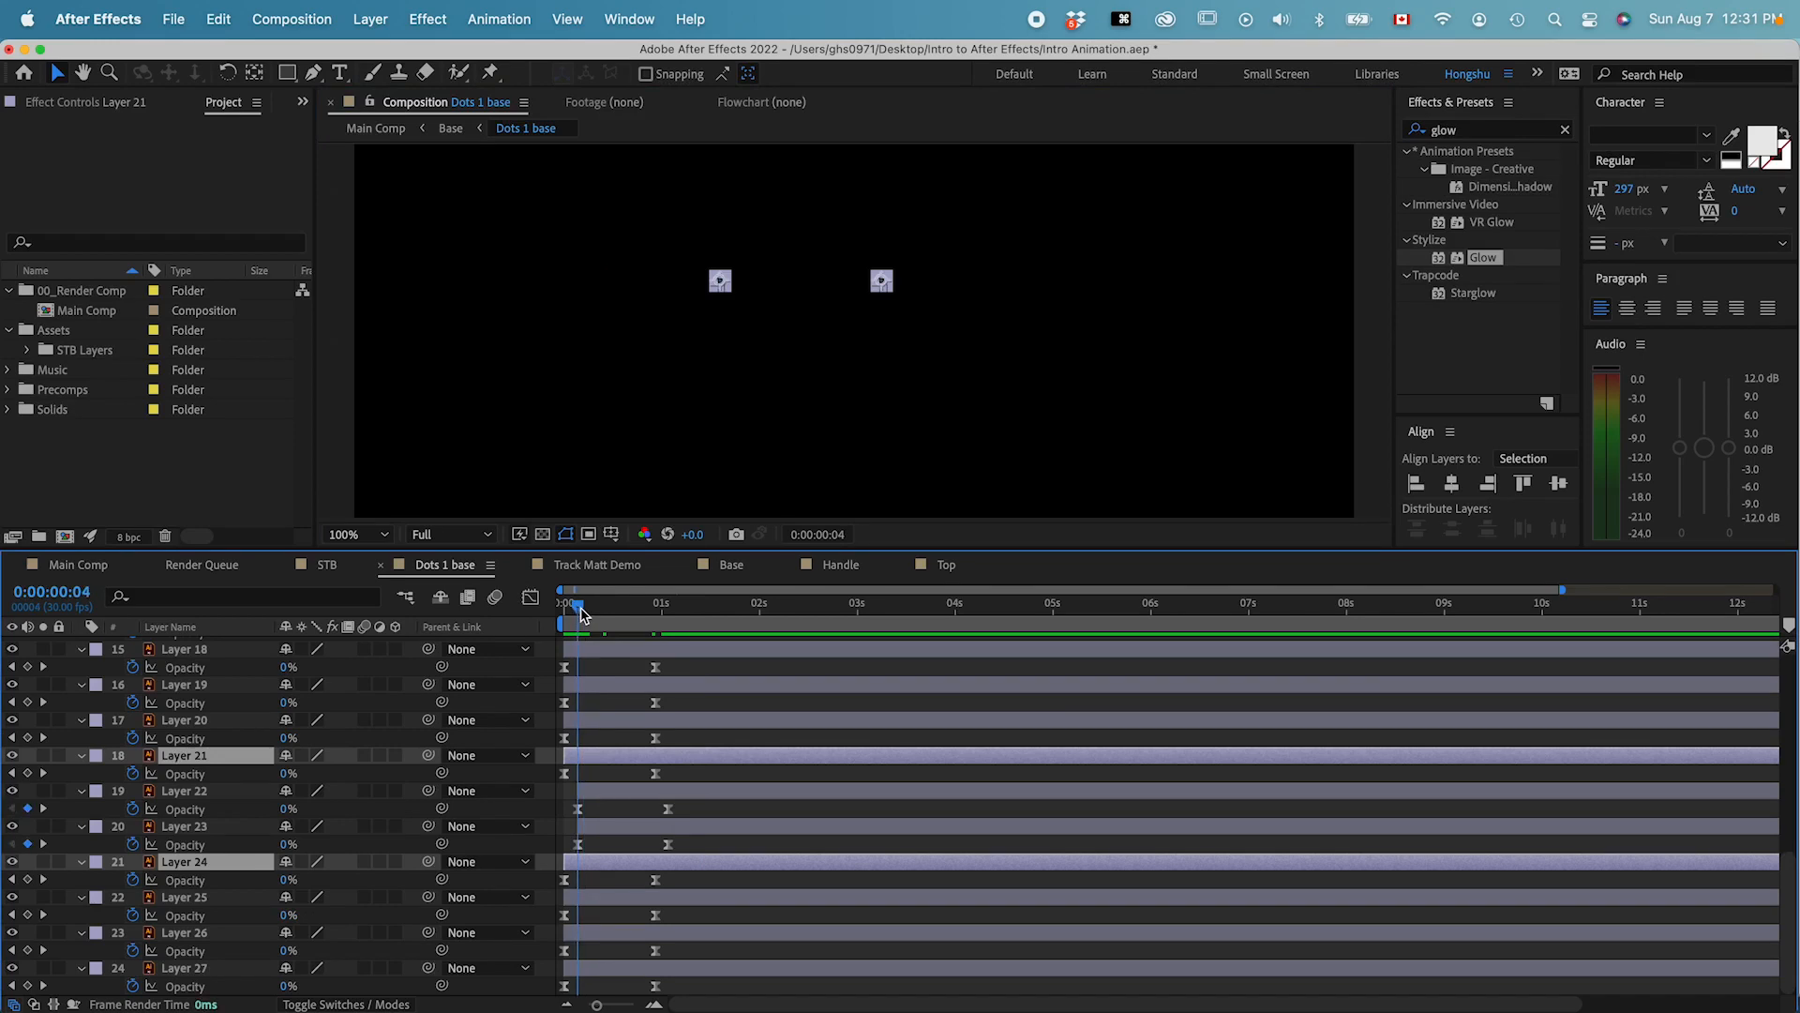
{"action": "key", "text": "super+Right"}
{"action": "key", "text": "super+Right"}
{"action": "key", "text": "super+Right"}
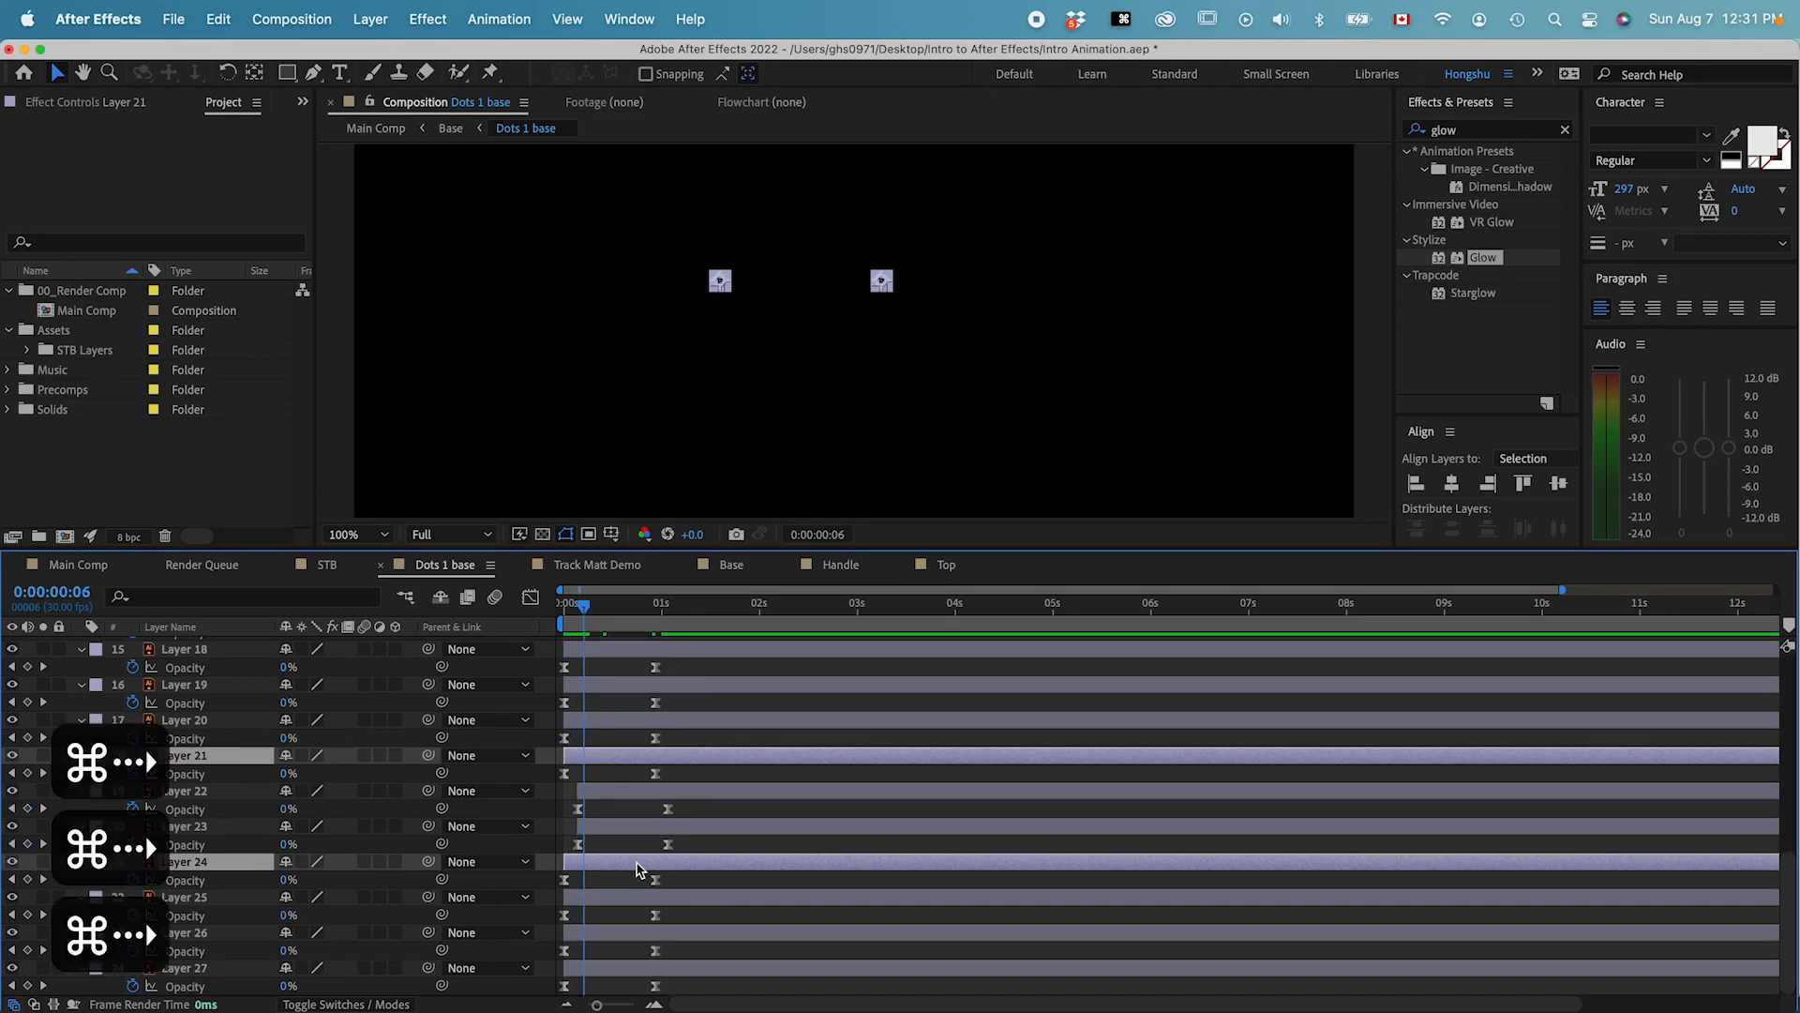
{"action": "key", "text": "super+Right"}
{"action": "key", "text": "super+Right"}
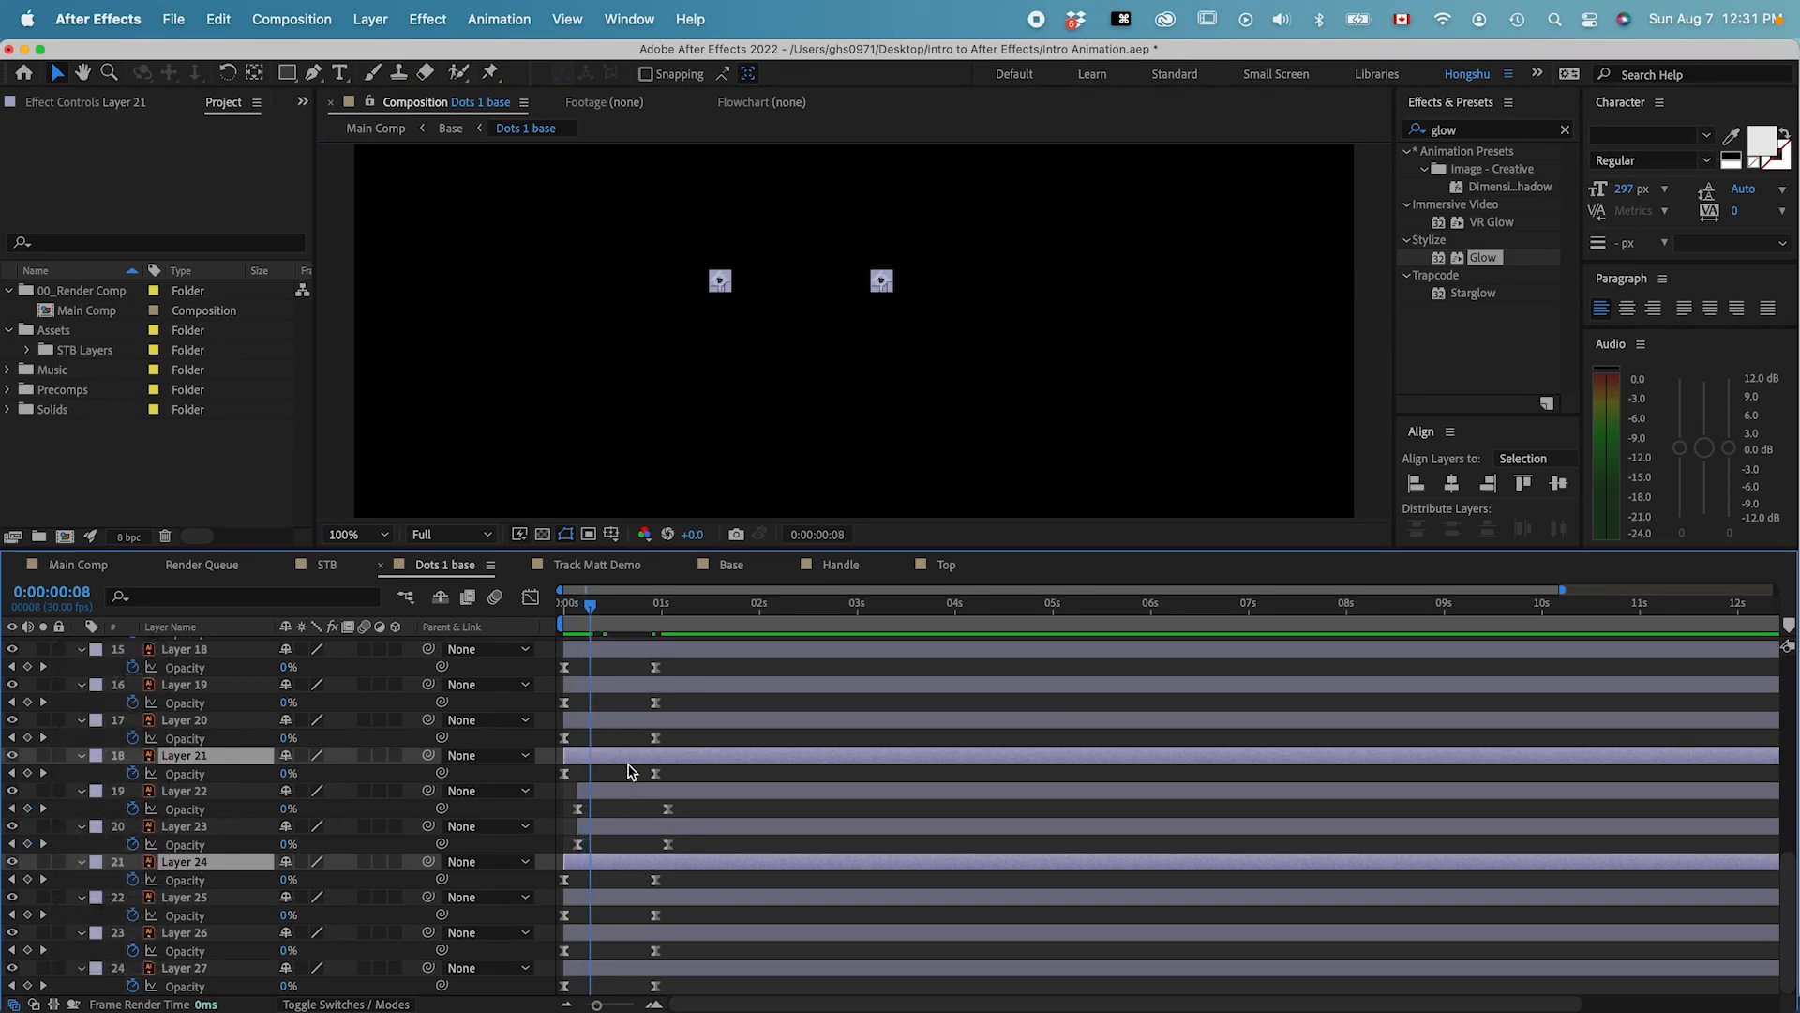
{"action": "key", "text": "bracketleft"}
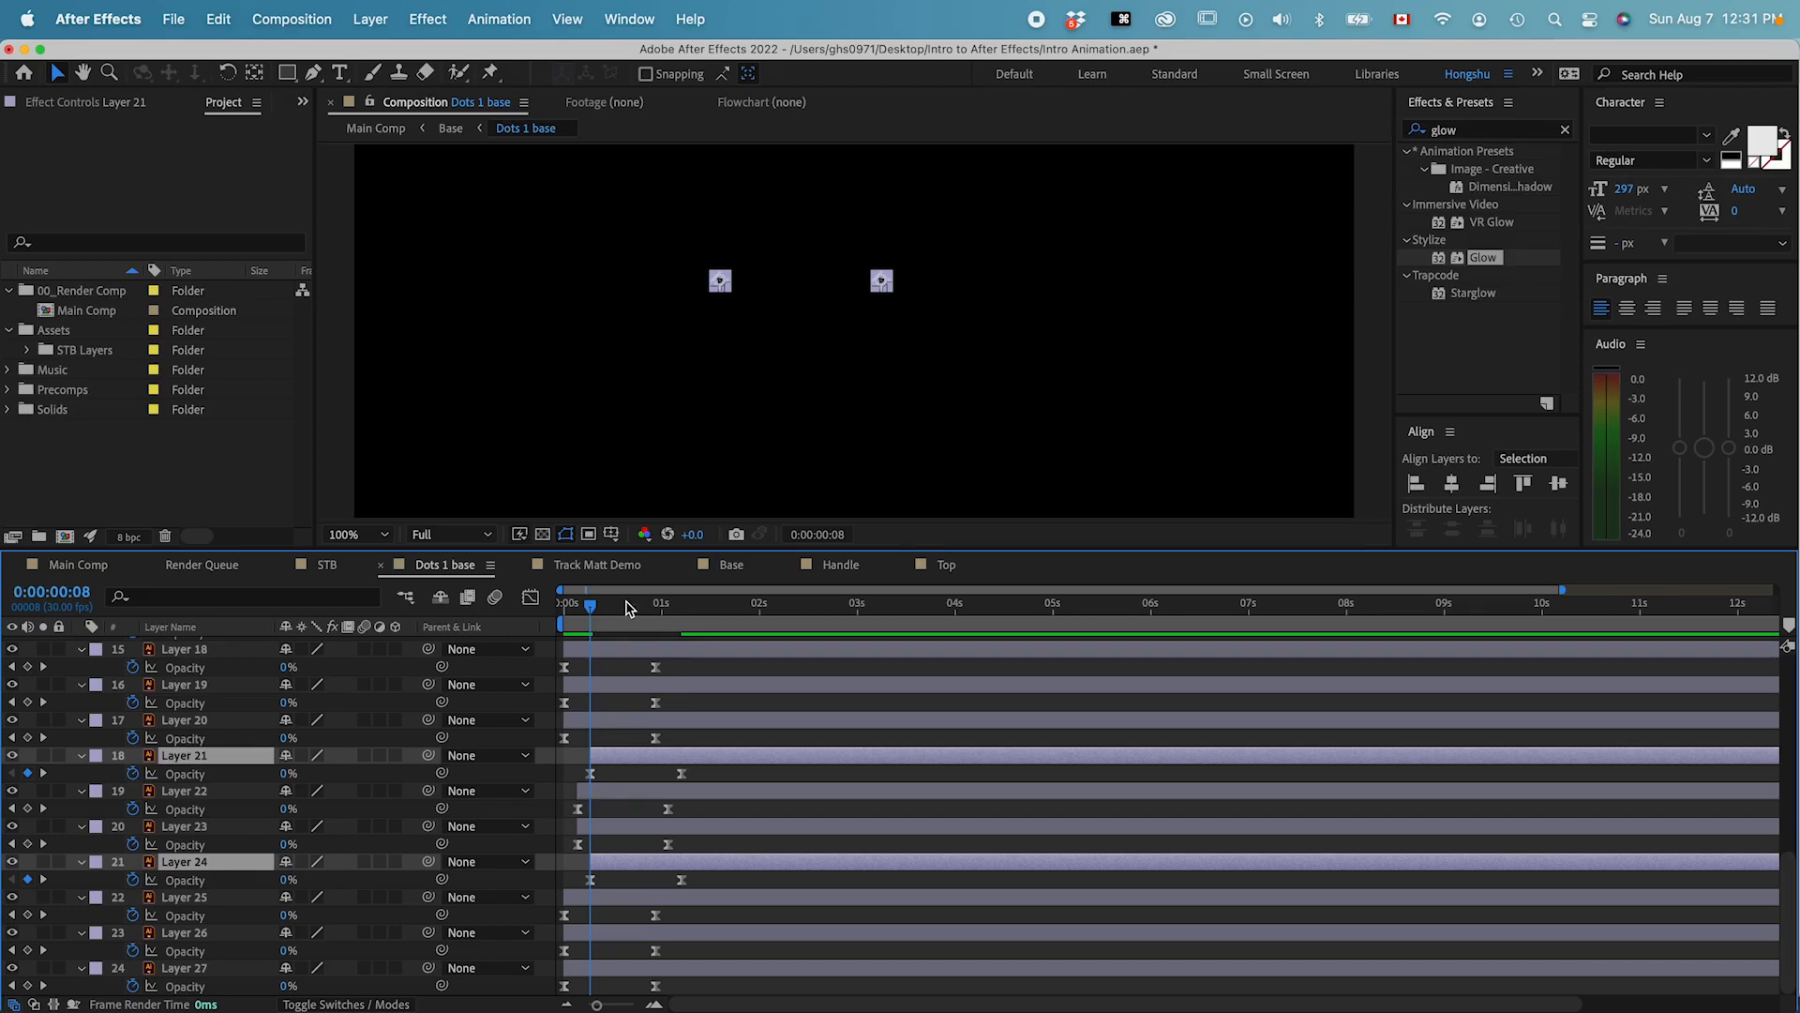
- Select the third pair of top-row dots, Layer 20 and Layer 25, and start both layers at 0:00:00:12
{"action": "left_click_drag", "start_coordinate": [633, 609], "coordinate": [714, 610]}
{"action": "left_click", "coordinate": [680, 281]}
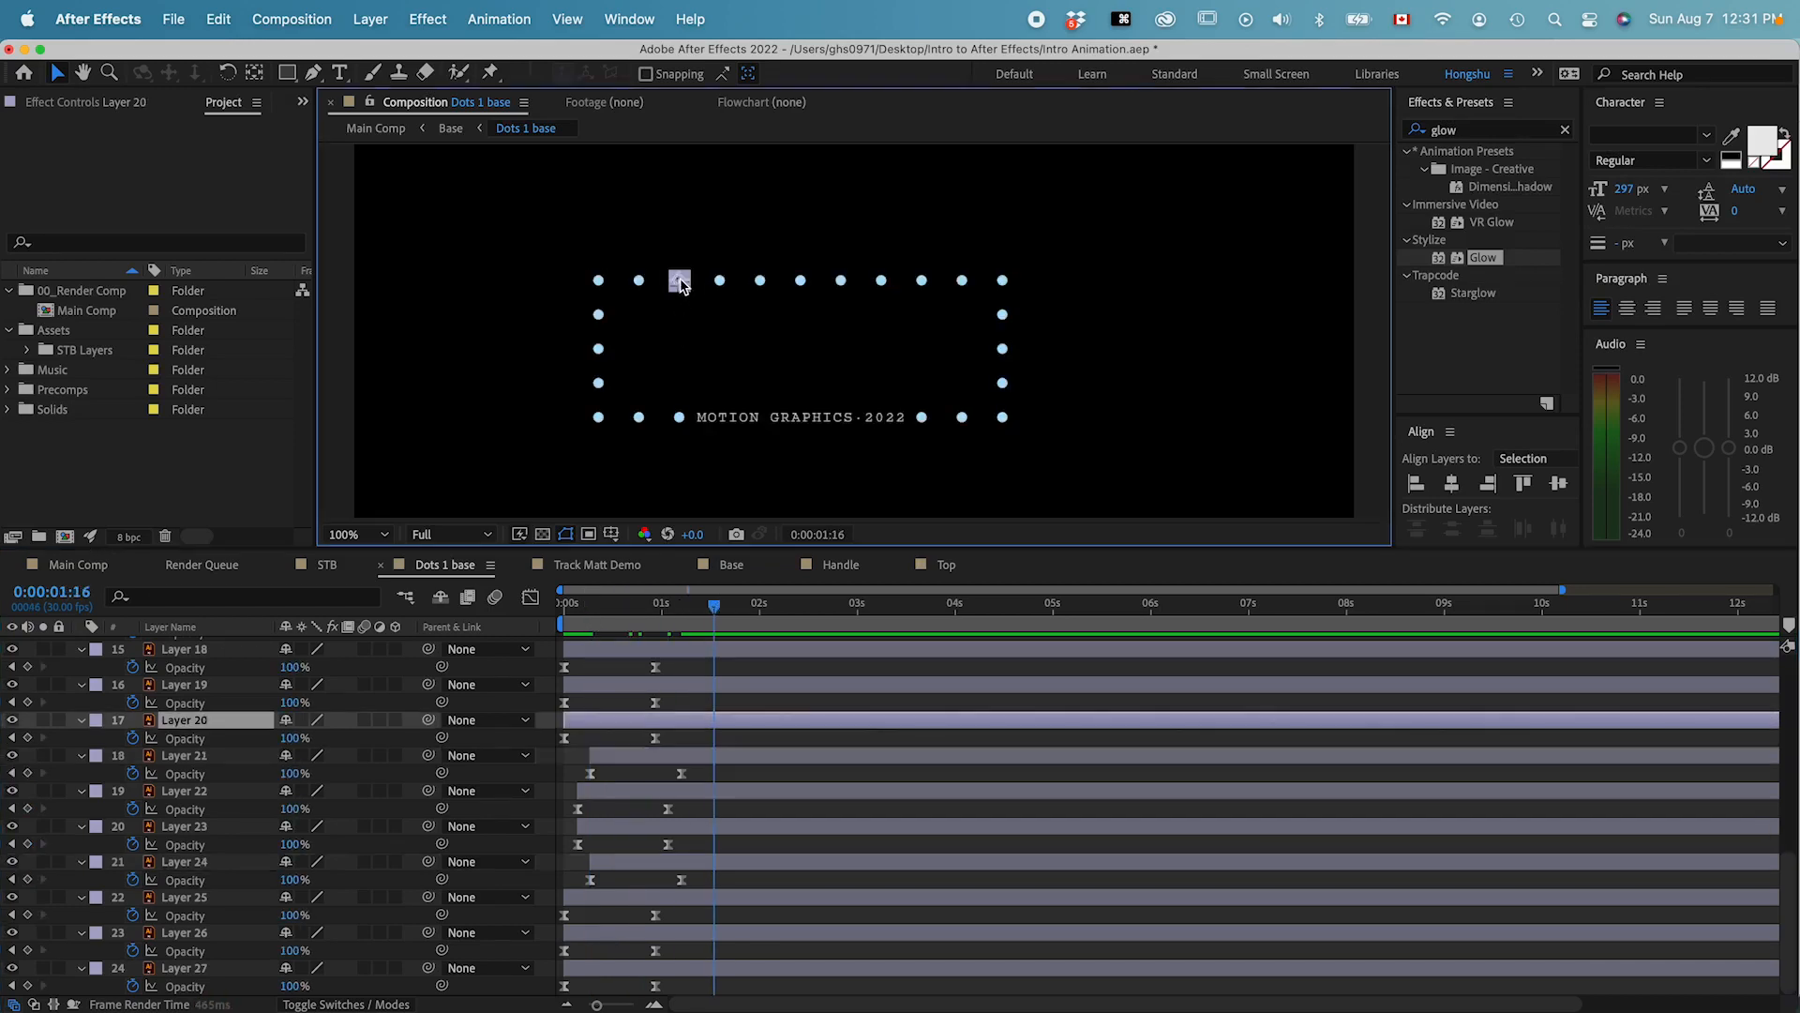
{"action": "left_click", "coordinate": [923, 281], "text": "shift"}
{"action": "left_click", "coordinate": [592, 610]}
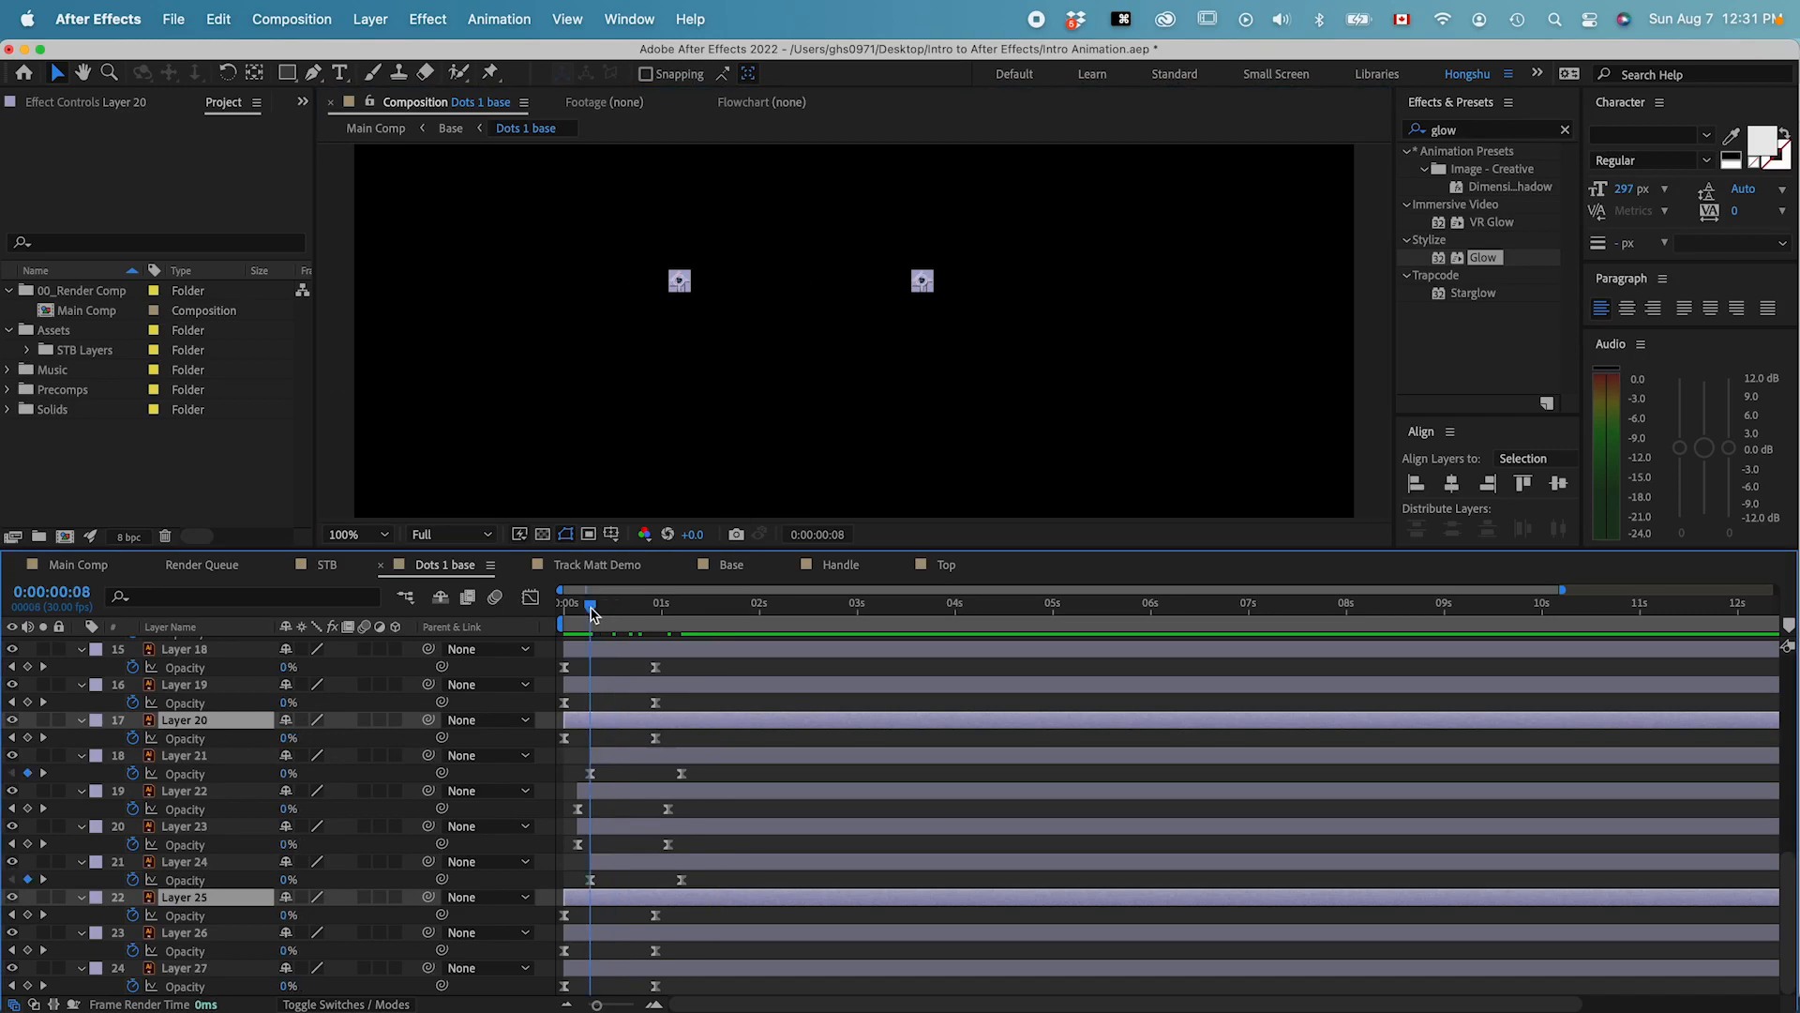
{"action": "key", "text": "super+Right"}
{"action": "key", "text": "super+Right"}
{"action": "key", "text": "super+Right"}
{"action": "key", "text": "super+Right"}
{"action": "key", "text": "bracketleft"}
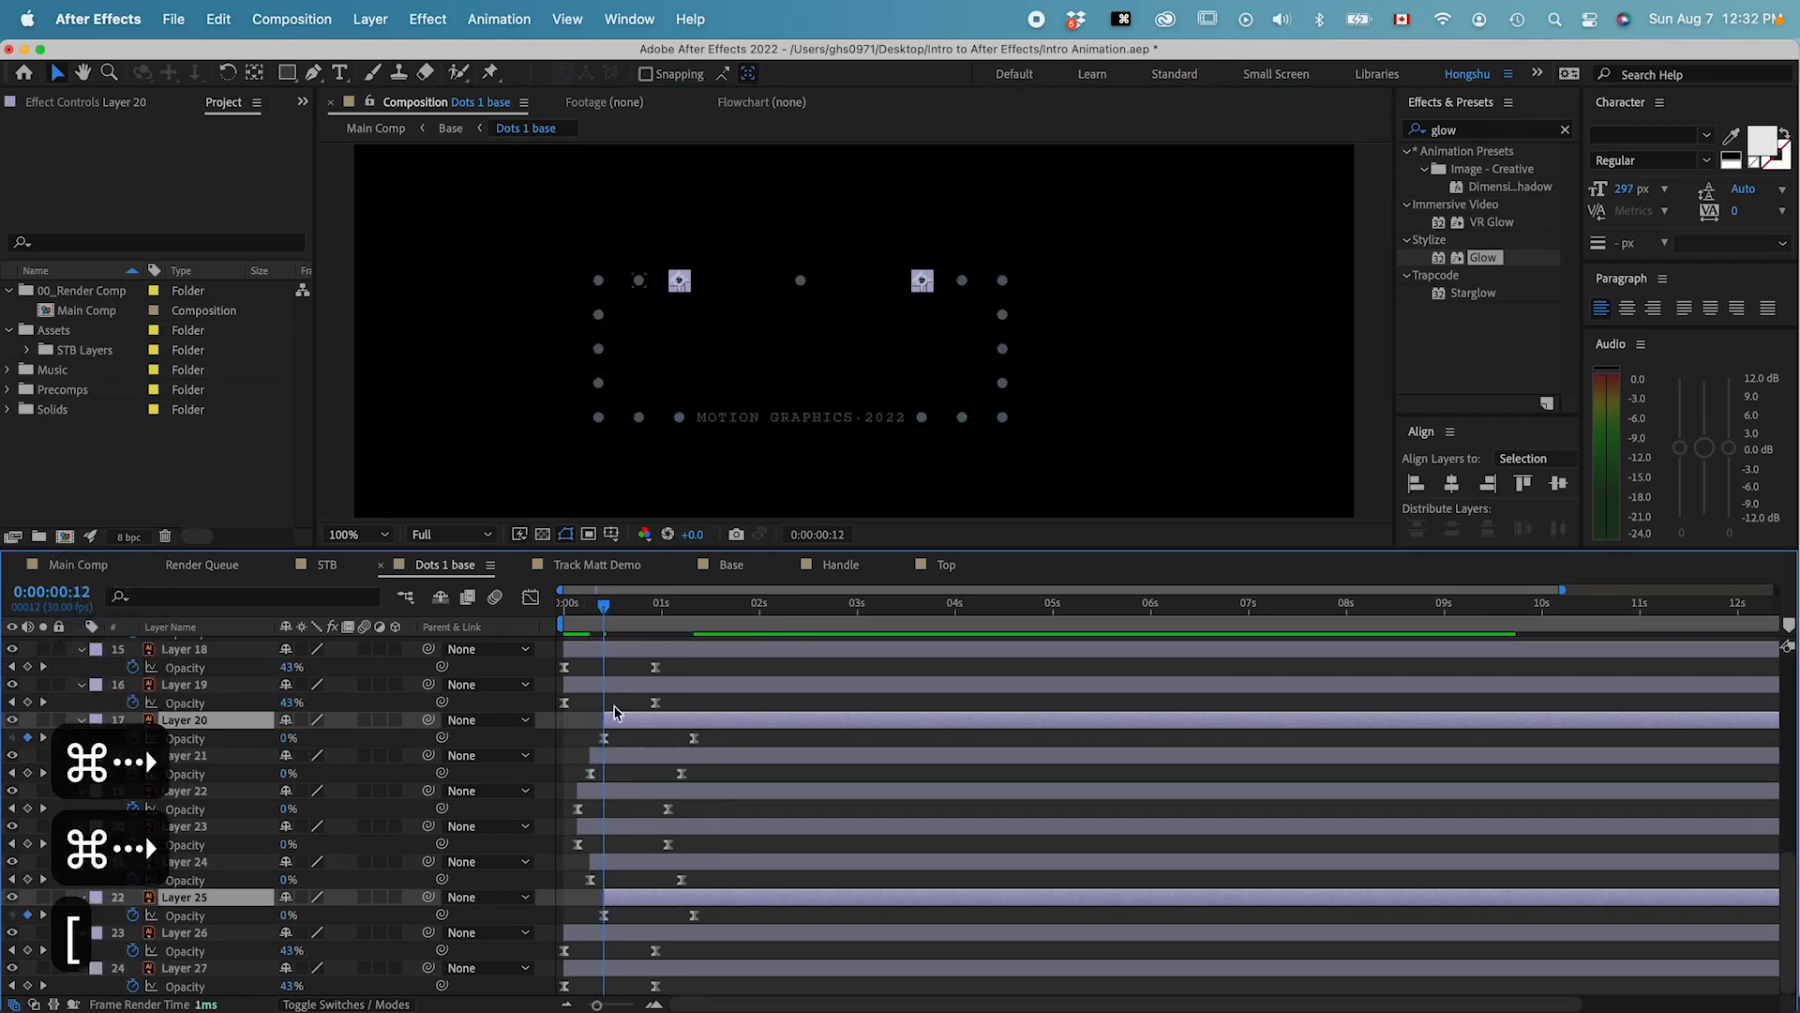
- Select the fourth pair of top-row dots, Layer 19 and Layer 26, and start both layers at 0:00:00:16
{"action": "left_click", "coordinate": [614, 695]}
{"action": "left_click", "coordinate": [599, 688]}
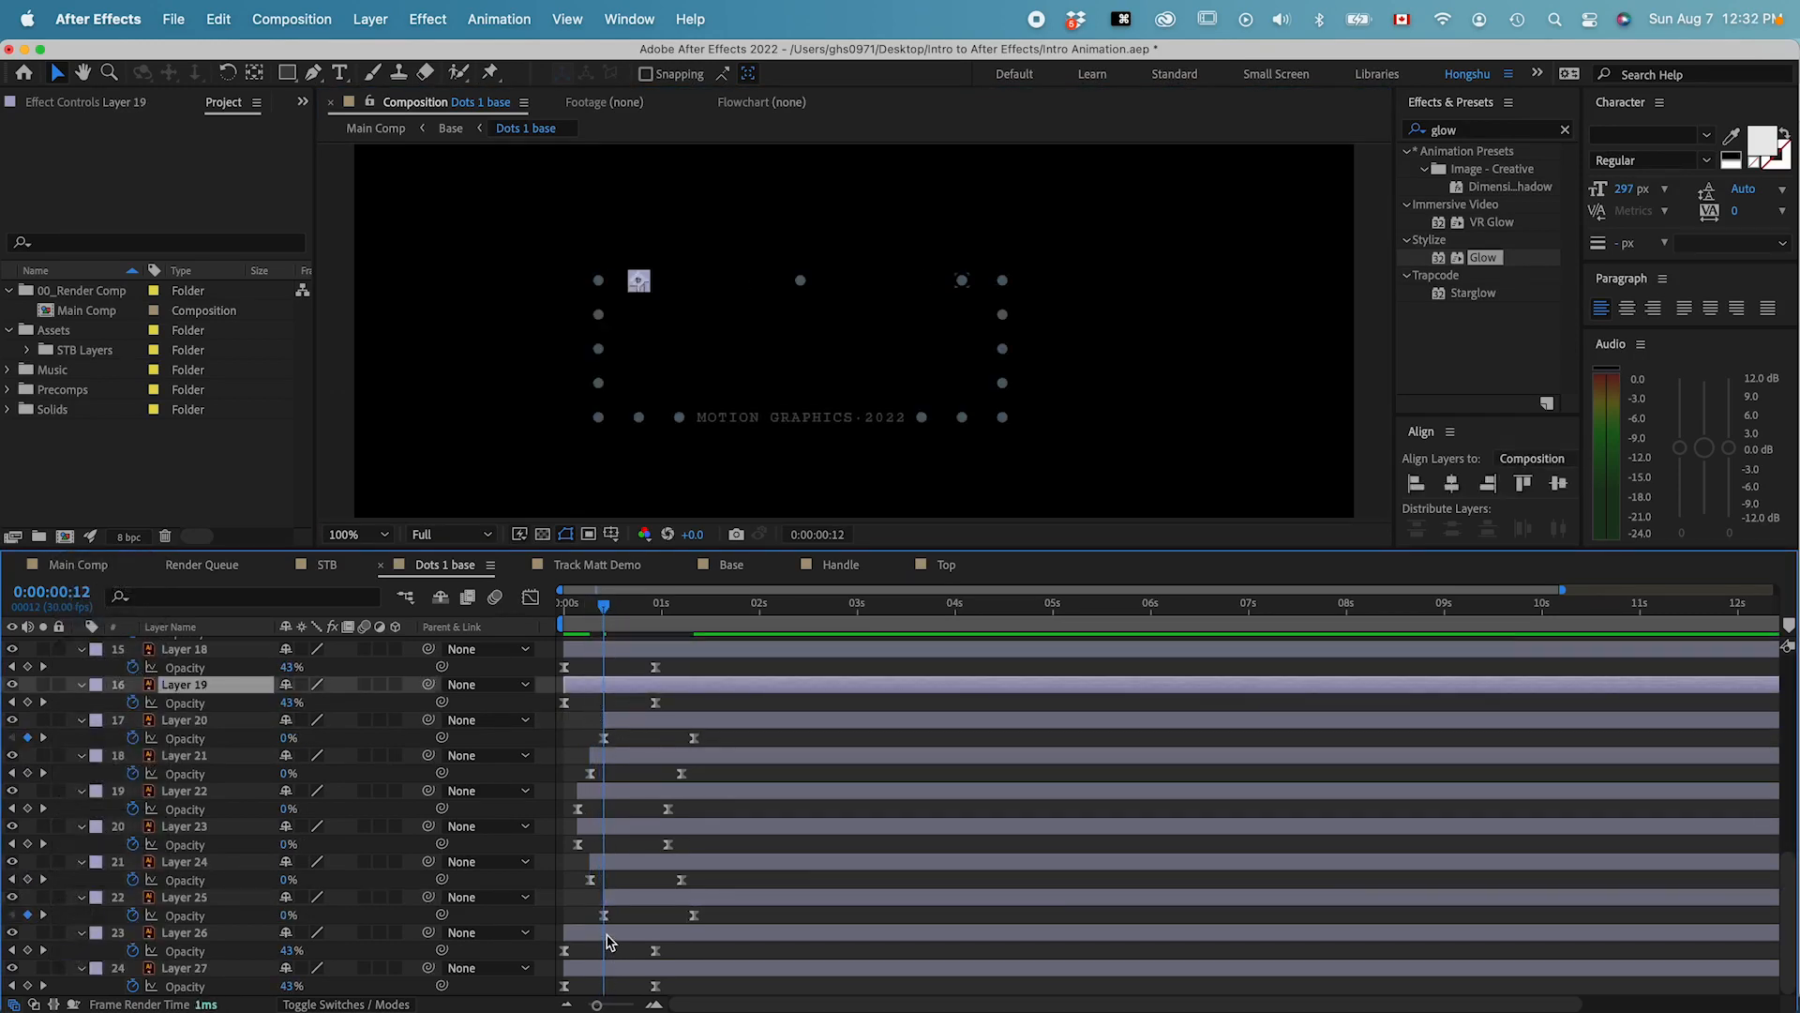
{"action": "left_click", "coordinate": [608, 934], "text": "shift"}
{"action": "key", "text": "super+Right"}
{"action": "key", "text": "super+Right"}
{"action": "key", "text": "super+Right"}
{"action": "key", "text": "super+Right"}
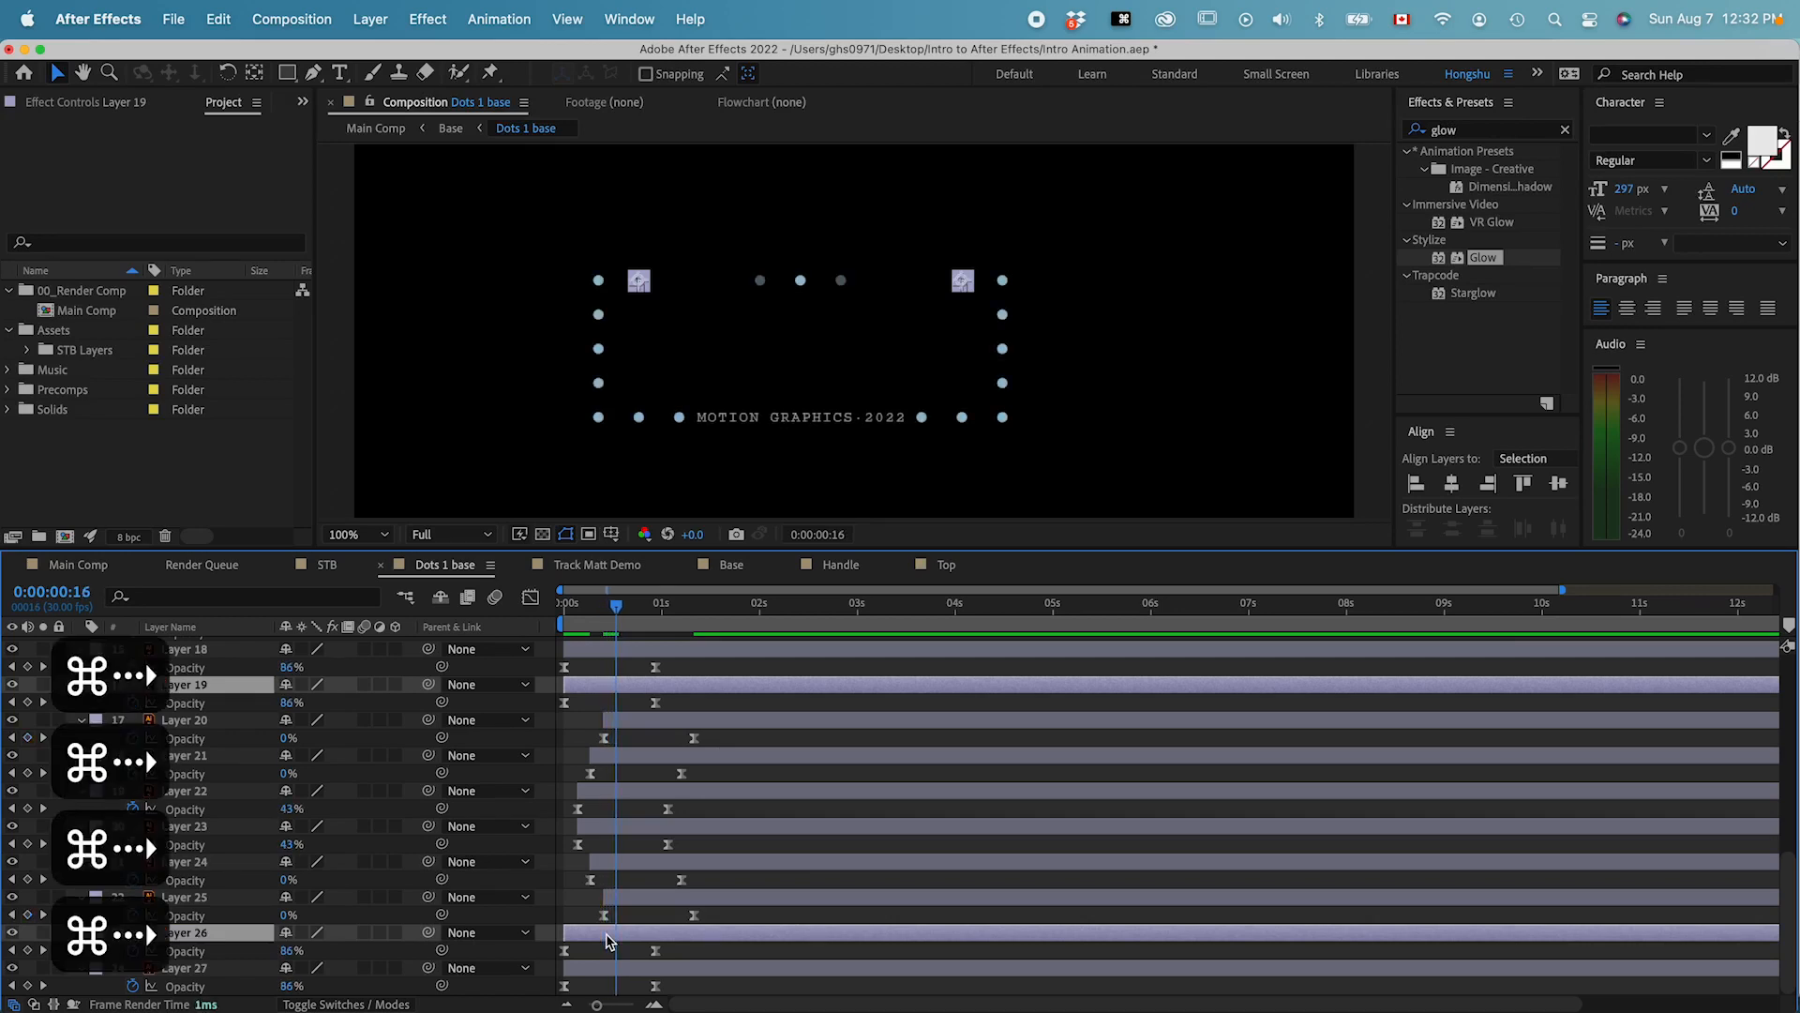
{"action": "key", "text": "bracketleft"}
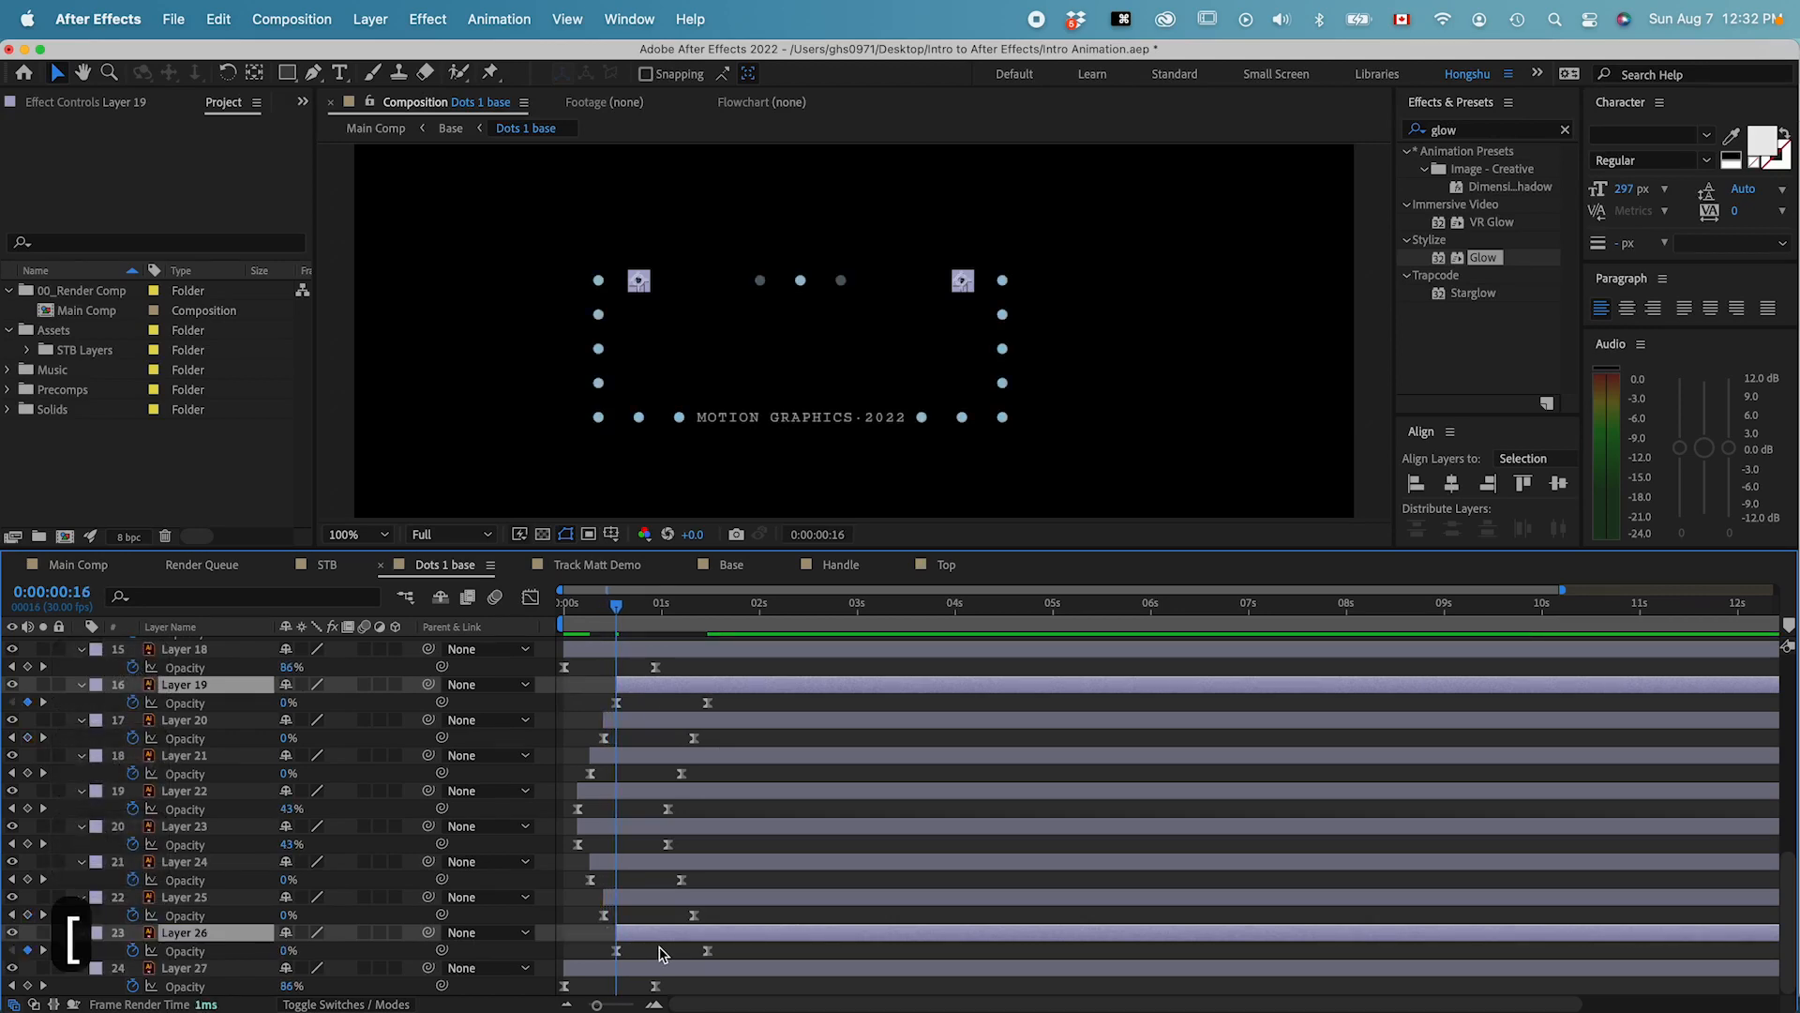
- Select the top corner dots, Layer 18 and Layer 27, and start both layers at 0:00:00:20
{"action": "key", "text": "super+Right"}
{"action": "key", "text": "super+Right"}
{"action": "key", "text": "super+Right"}
{"action": "key", "text": "super+Right"}
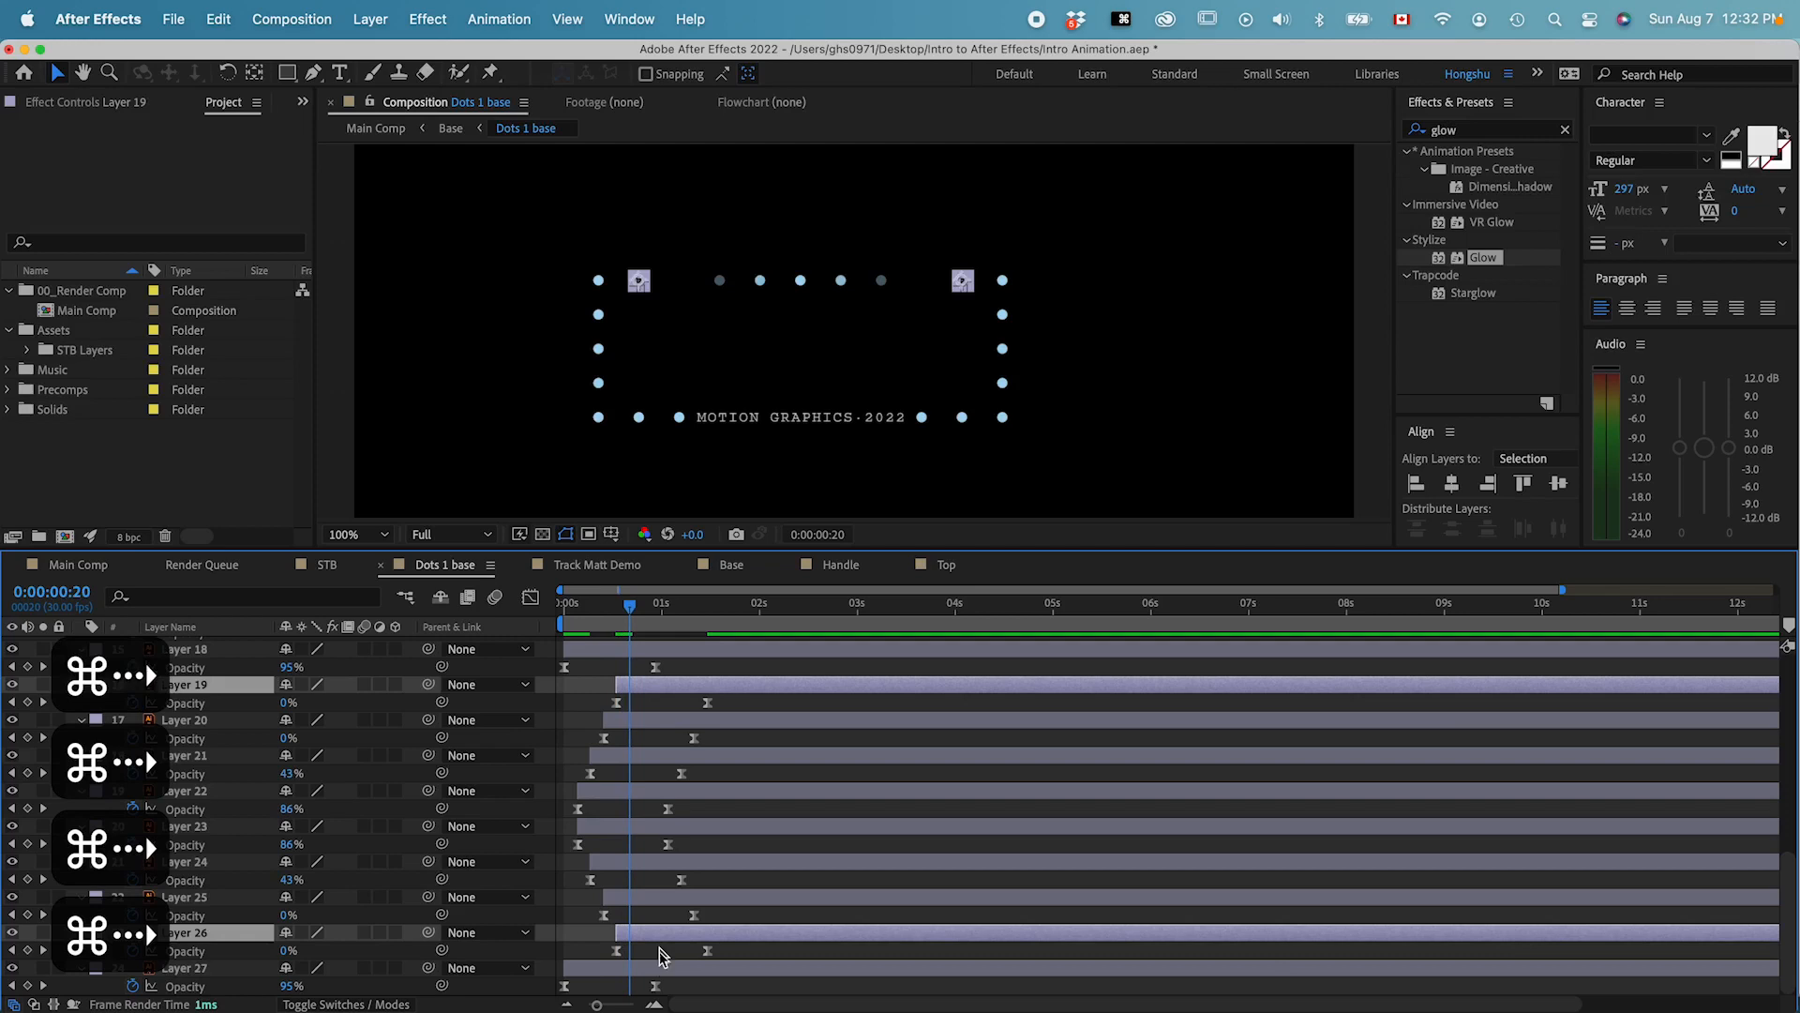
{"action": "left_click", "coordinate": [651, 971]}
{"action": "scroll", "coordinate": [656, 891], "scroll_direction": "up", "scroll_amount": 2}
{"action": "left_click", "coordinate": [658, 725], "text": "shift"}
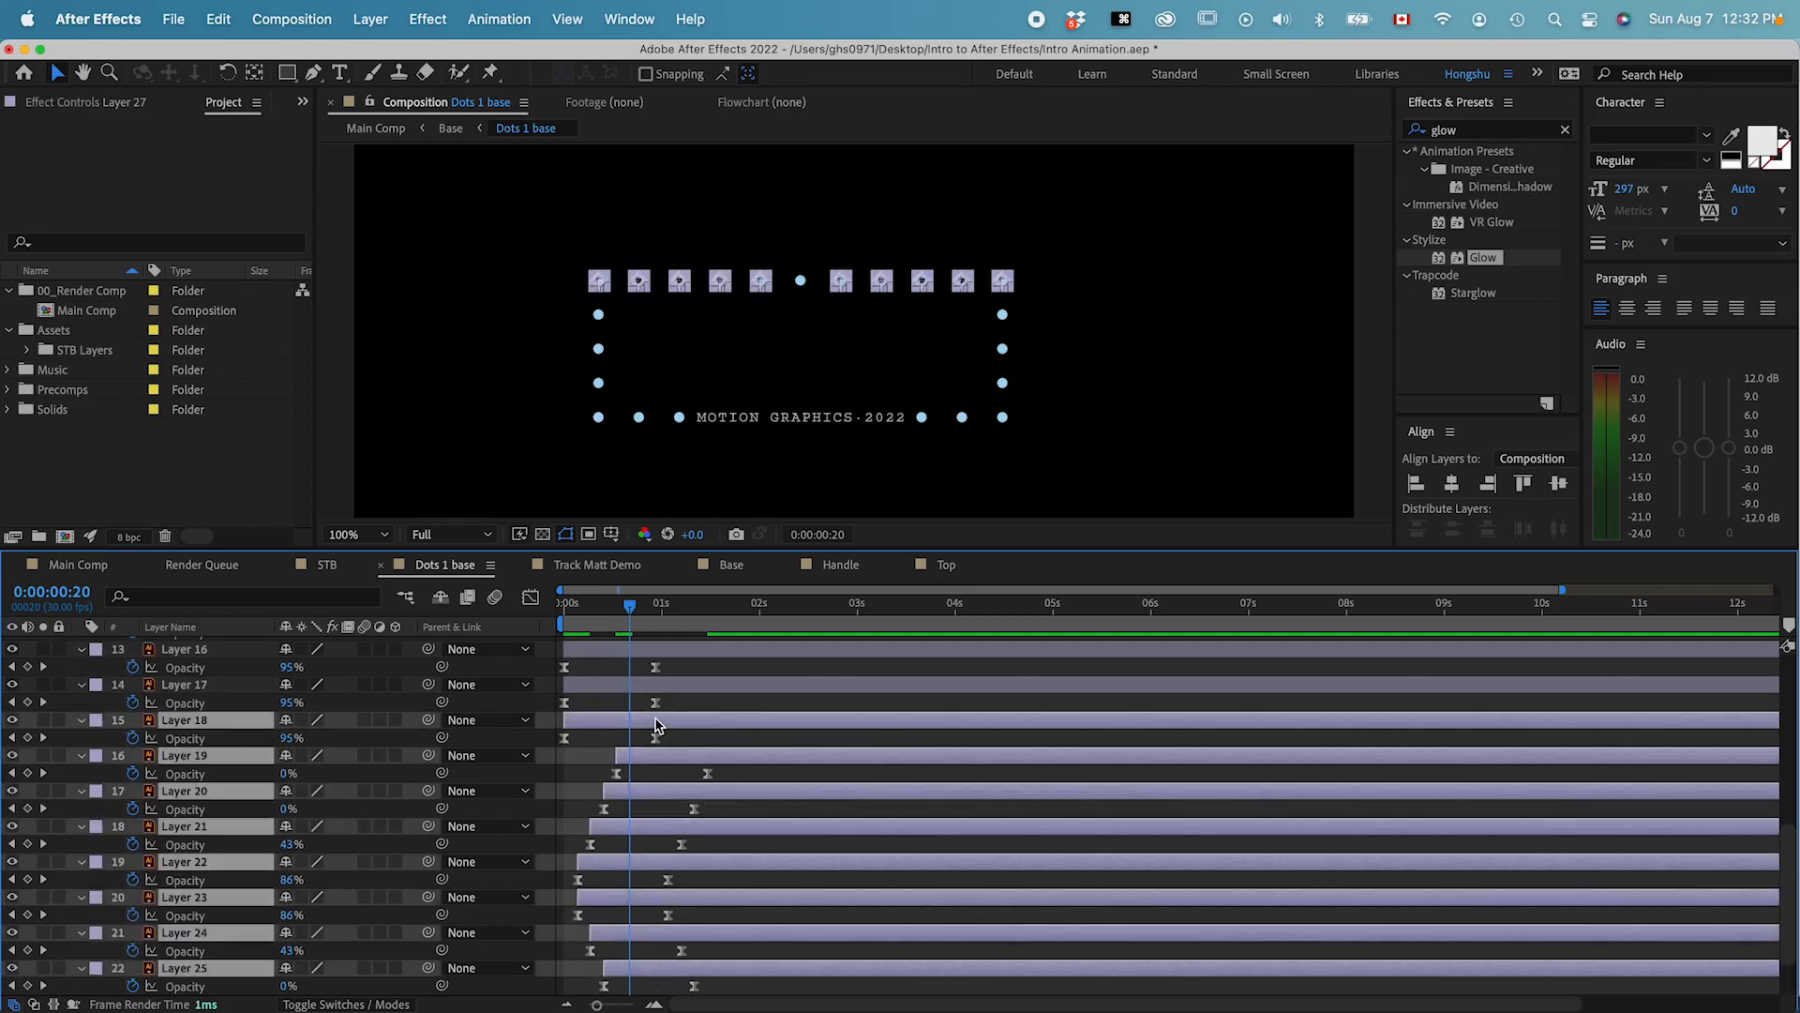
{"action": "left_click", "coordinate": [682, 715]}
{"action": "scroll", "coordinate": [673, 776], "scroll_direction": "down", "scroll_amount": 2}
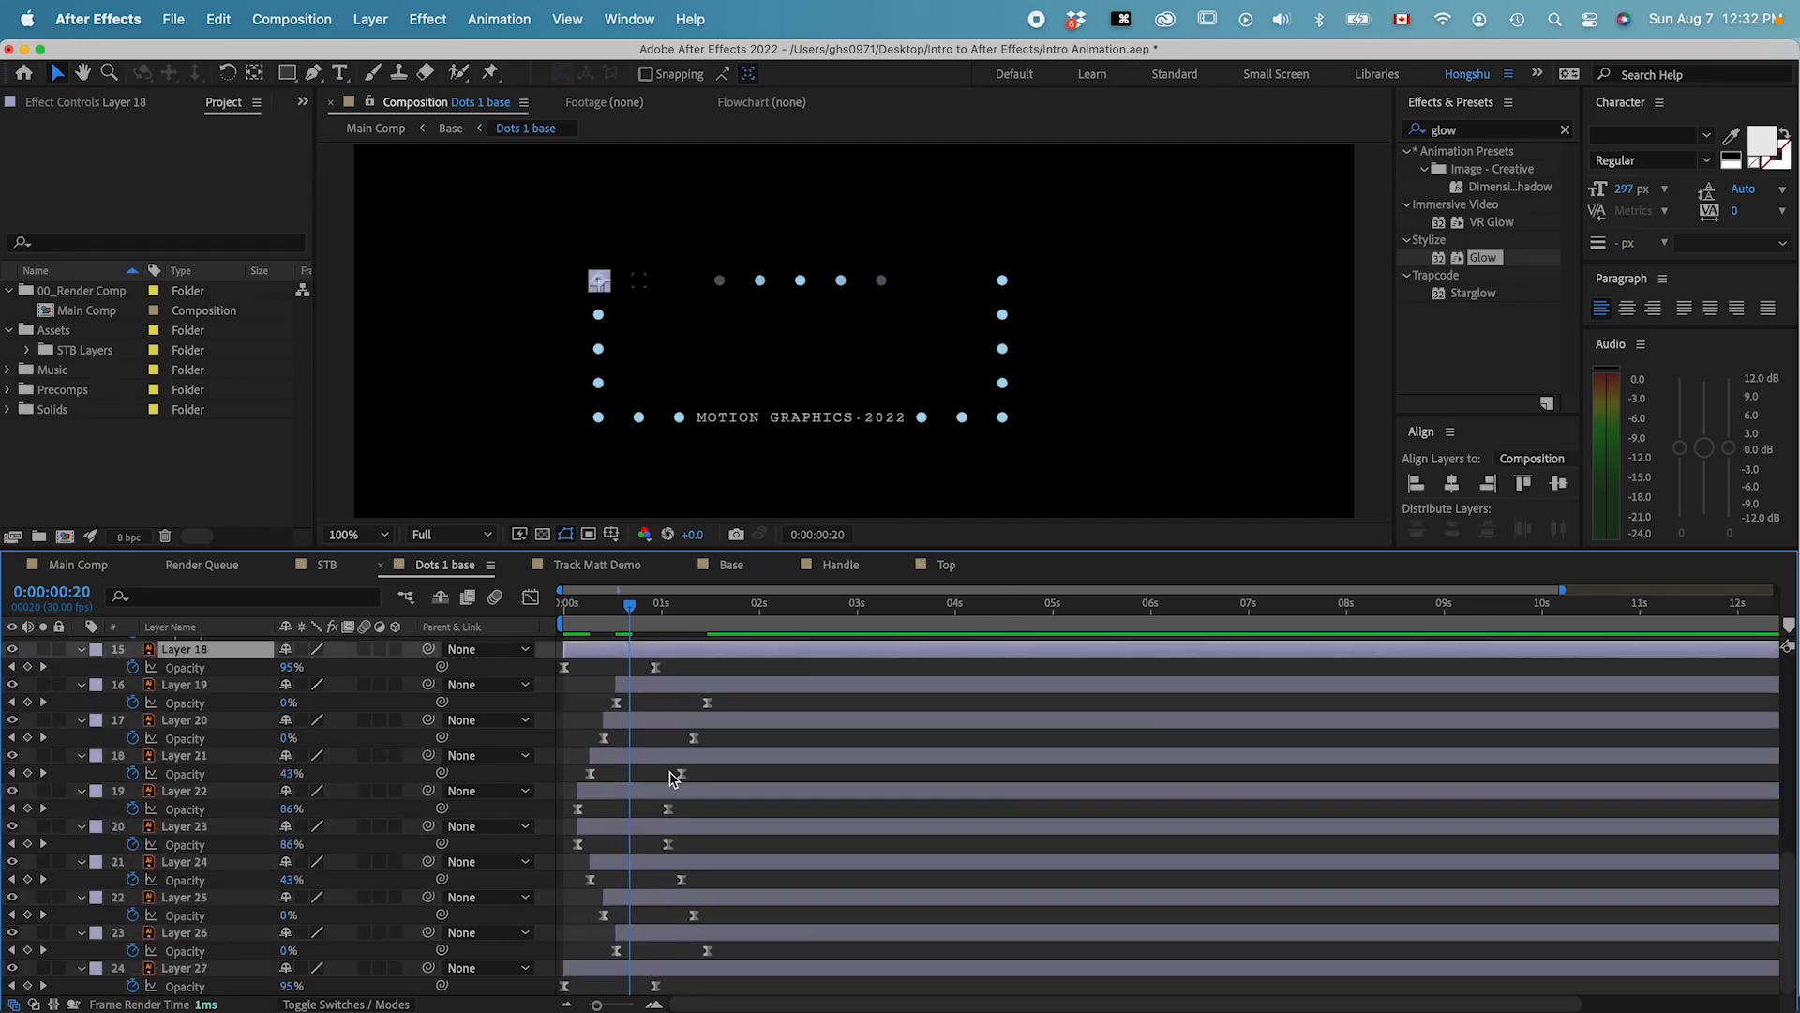
{"action": "left_click", "coordinate": [637, 972], "text": "super"}
{"action": "key", "text": "bracketleft"}
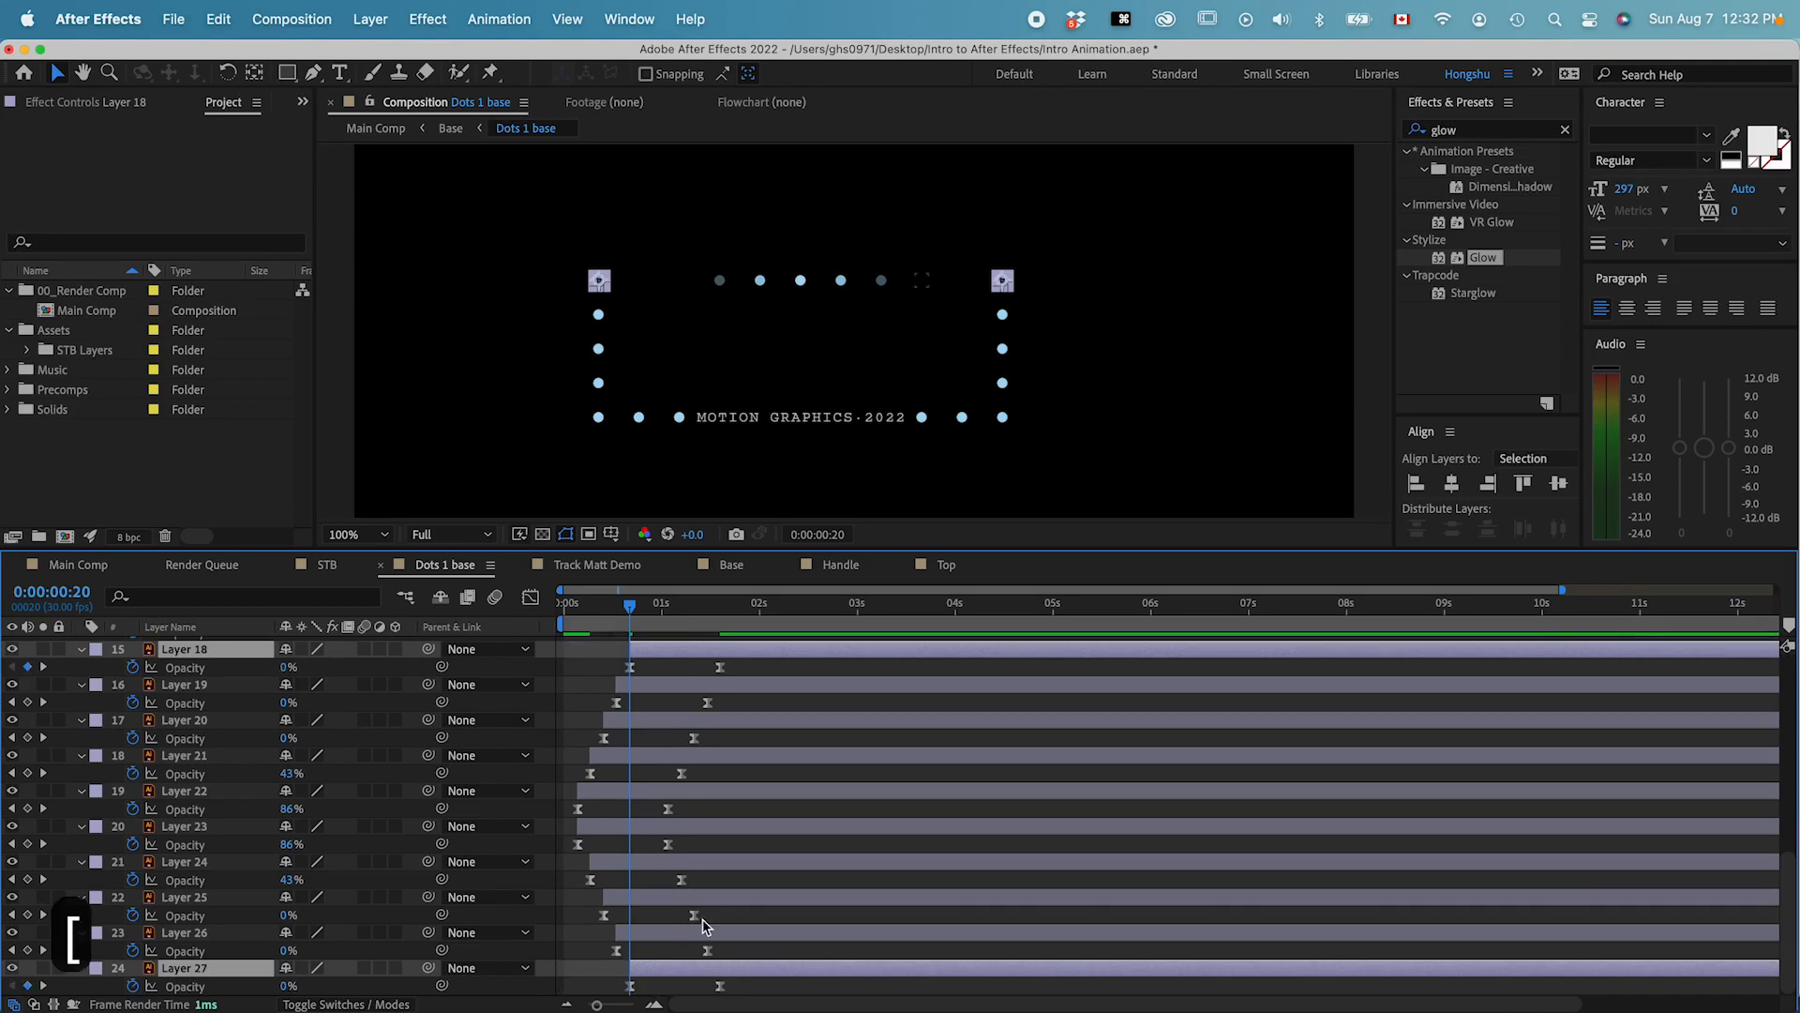
- Select the uppermost pair of side-column dots, Layer 14 and Layer 17, and start both layers at 0:00:00:24
{"action": "scroll", "coordinate": [694, 928], "scroll_direction": "up", "scroll_amount": 3}
{"action": "key", "text": "super+Right"}
{"action": "key", "text": "super+Right"}
{"action": "key", "text": "super+Right"}
{"action": "key", "text": "super+Right"}
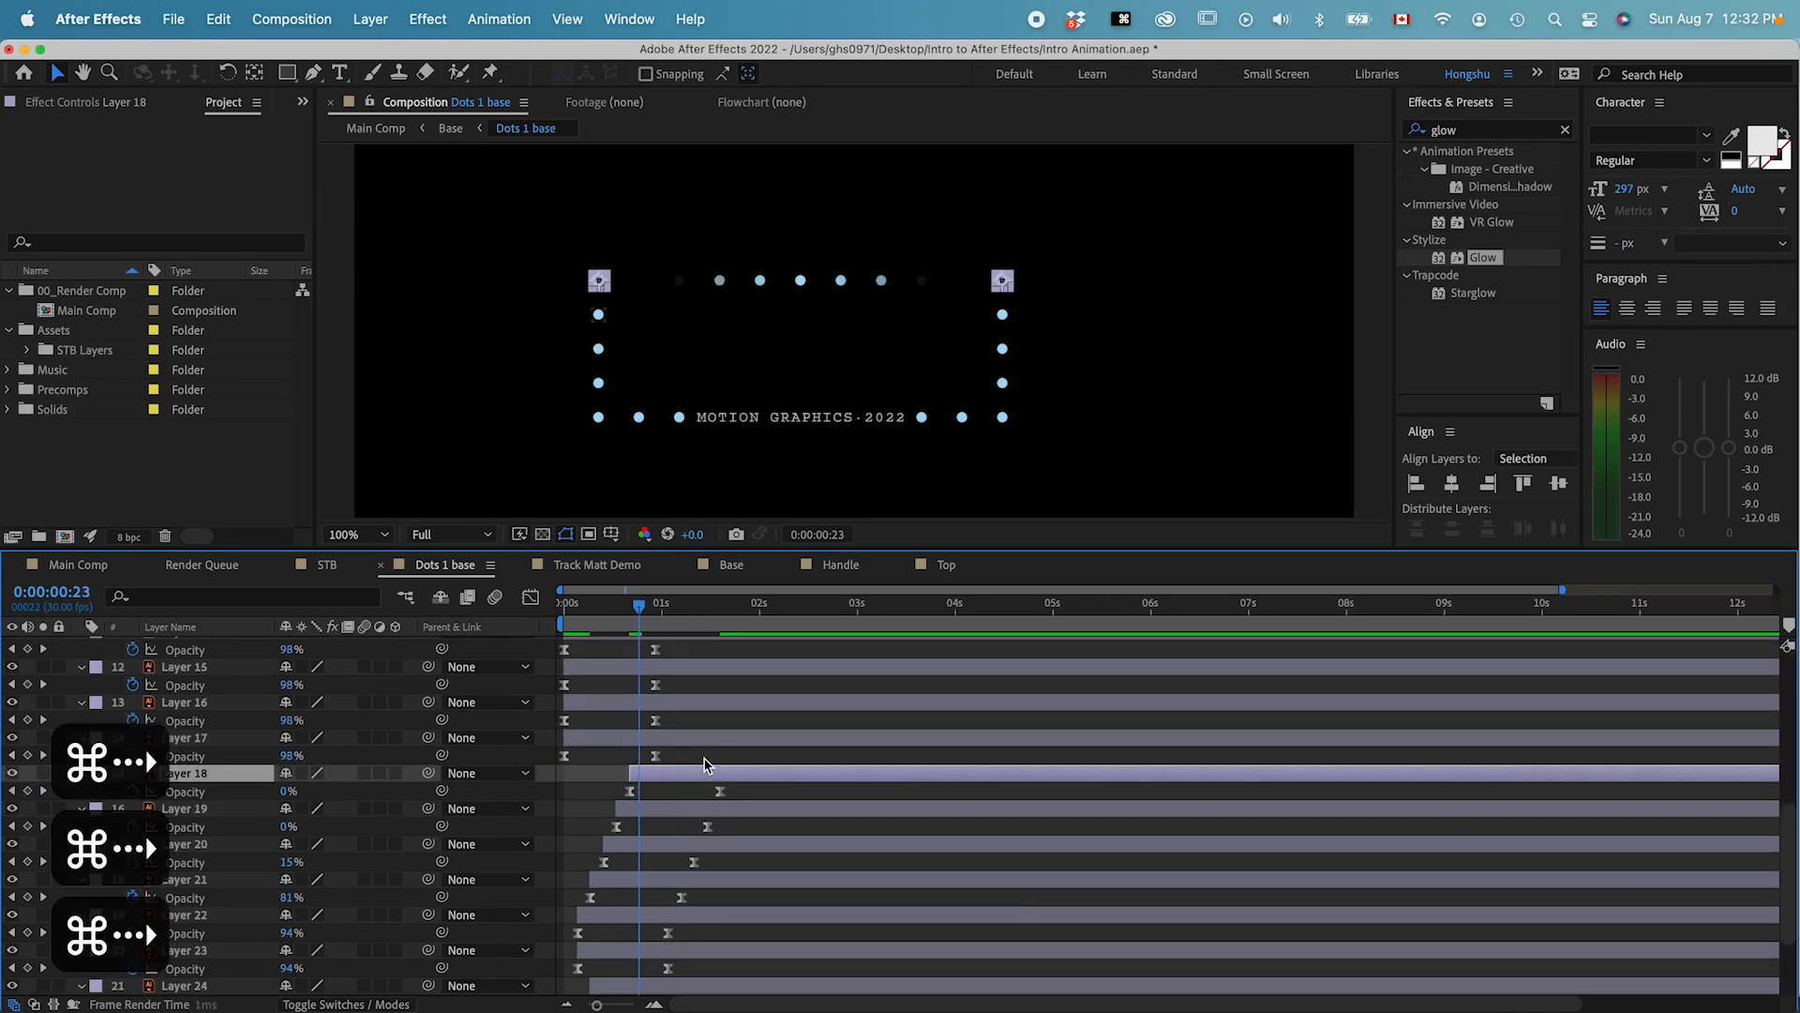
{"action": "left_click", "coordinate": [706, 756]}
{"action": "left_click", "coordinate": [1003, 316]}
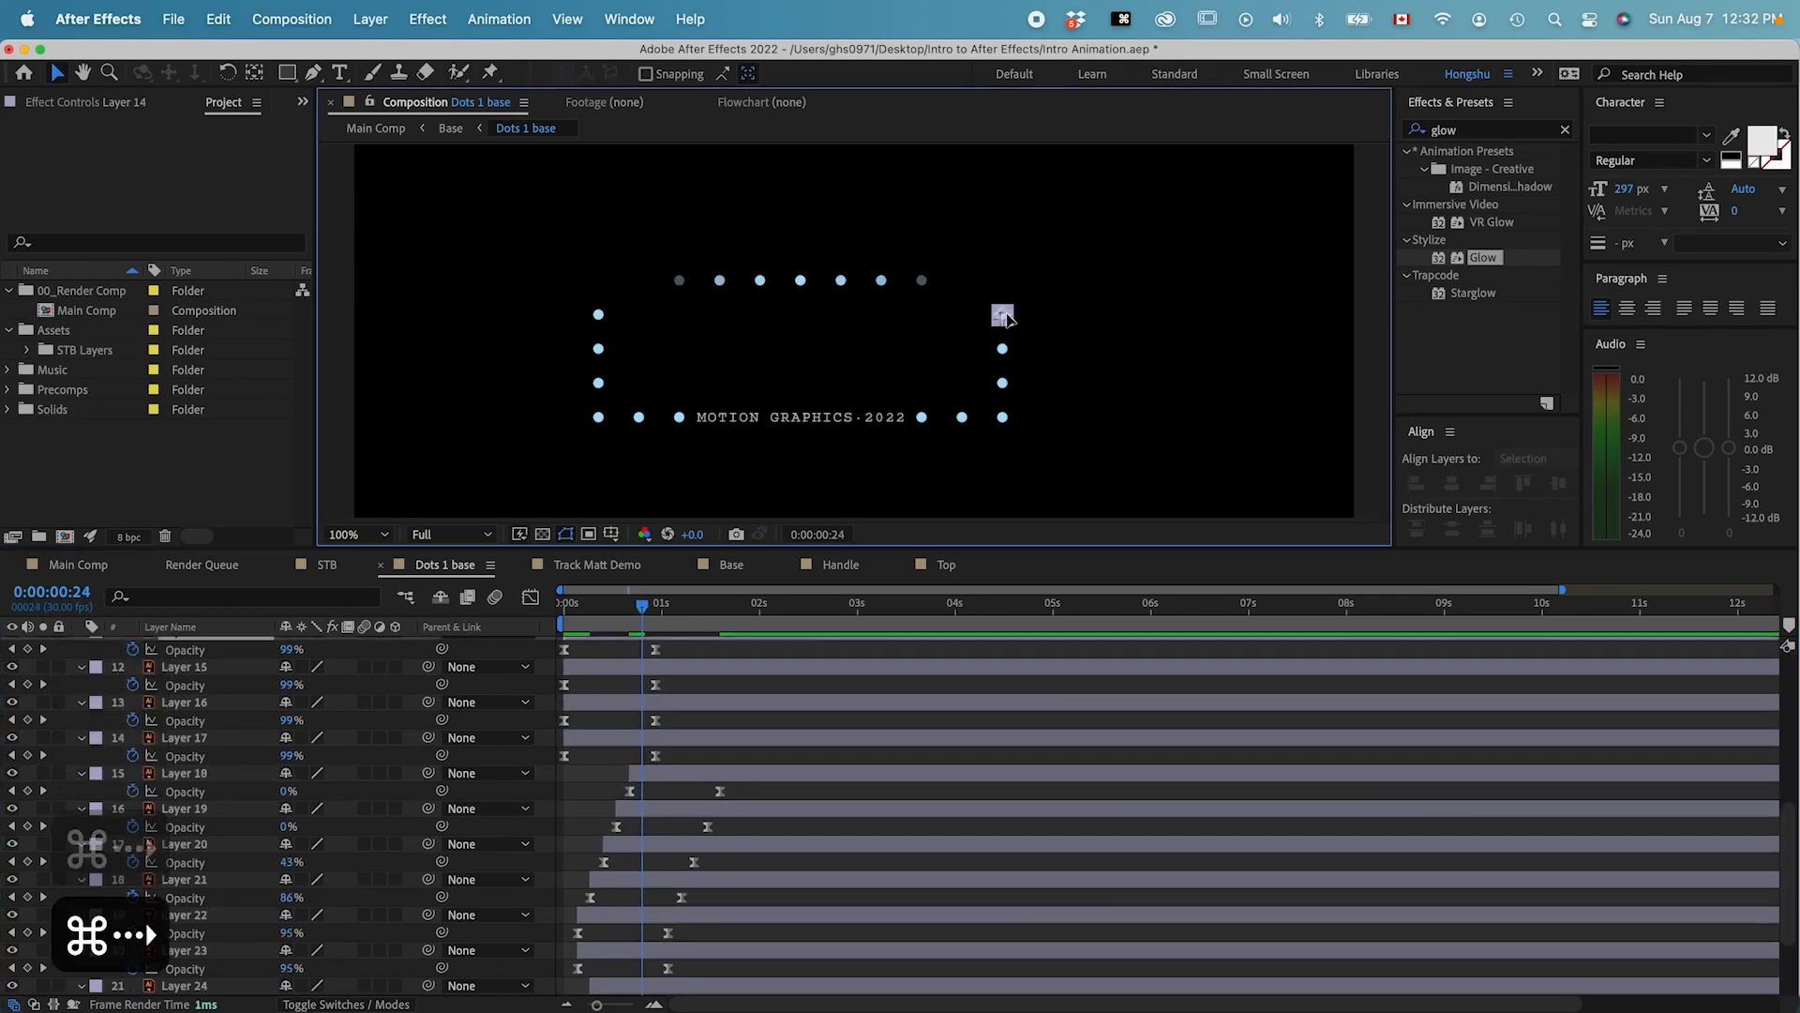
{"action": "left_click", "coordinate": [599, 316], "text": "shift"}
{"action": "key", "text": "bracketleft"}
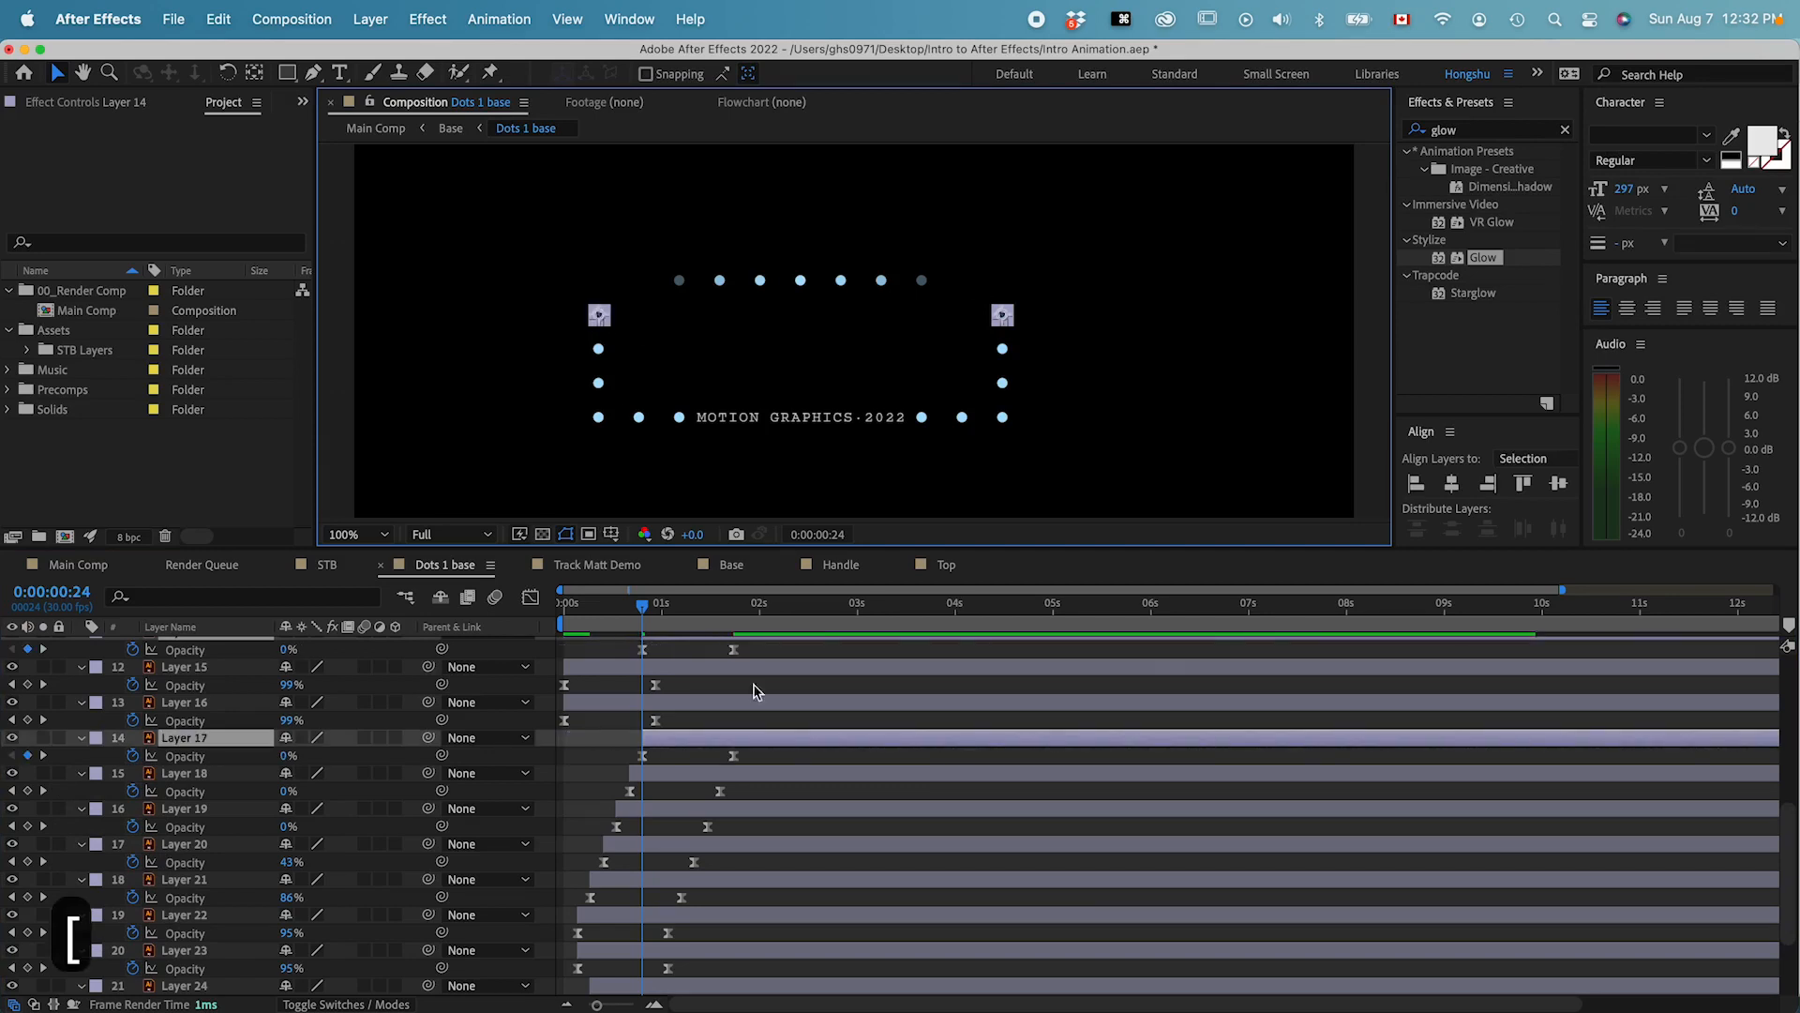
- Select the second pair of side-column dots, Layer 13 and Layer 16, and start both layers at 0:00:00:28
{"action": "left_click", "coordinate": [1002, 349]}
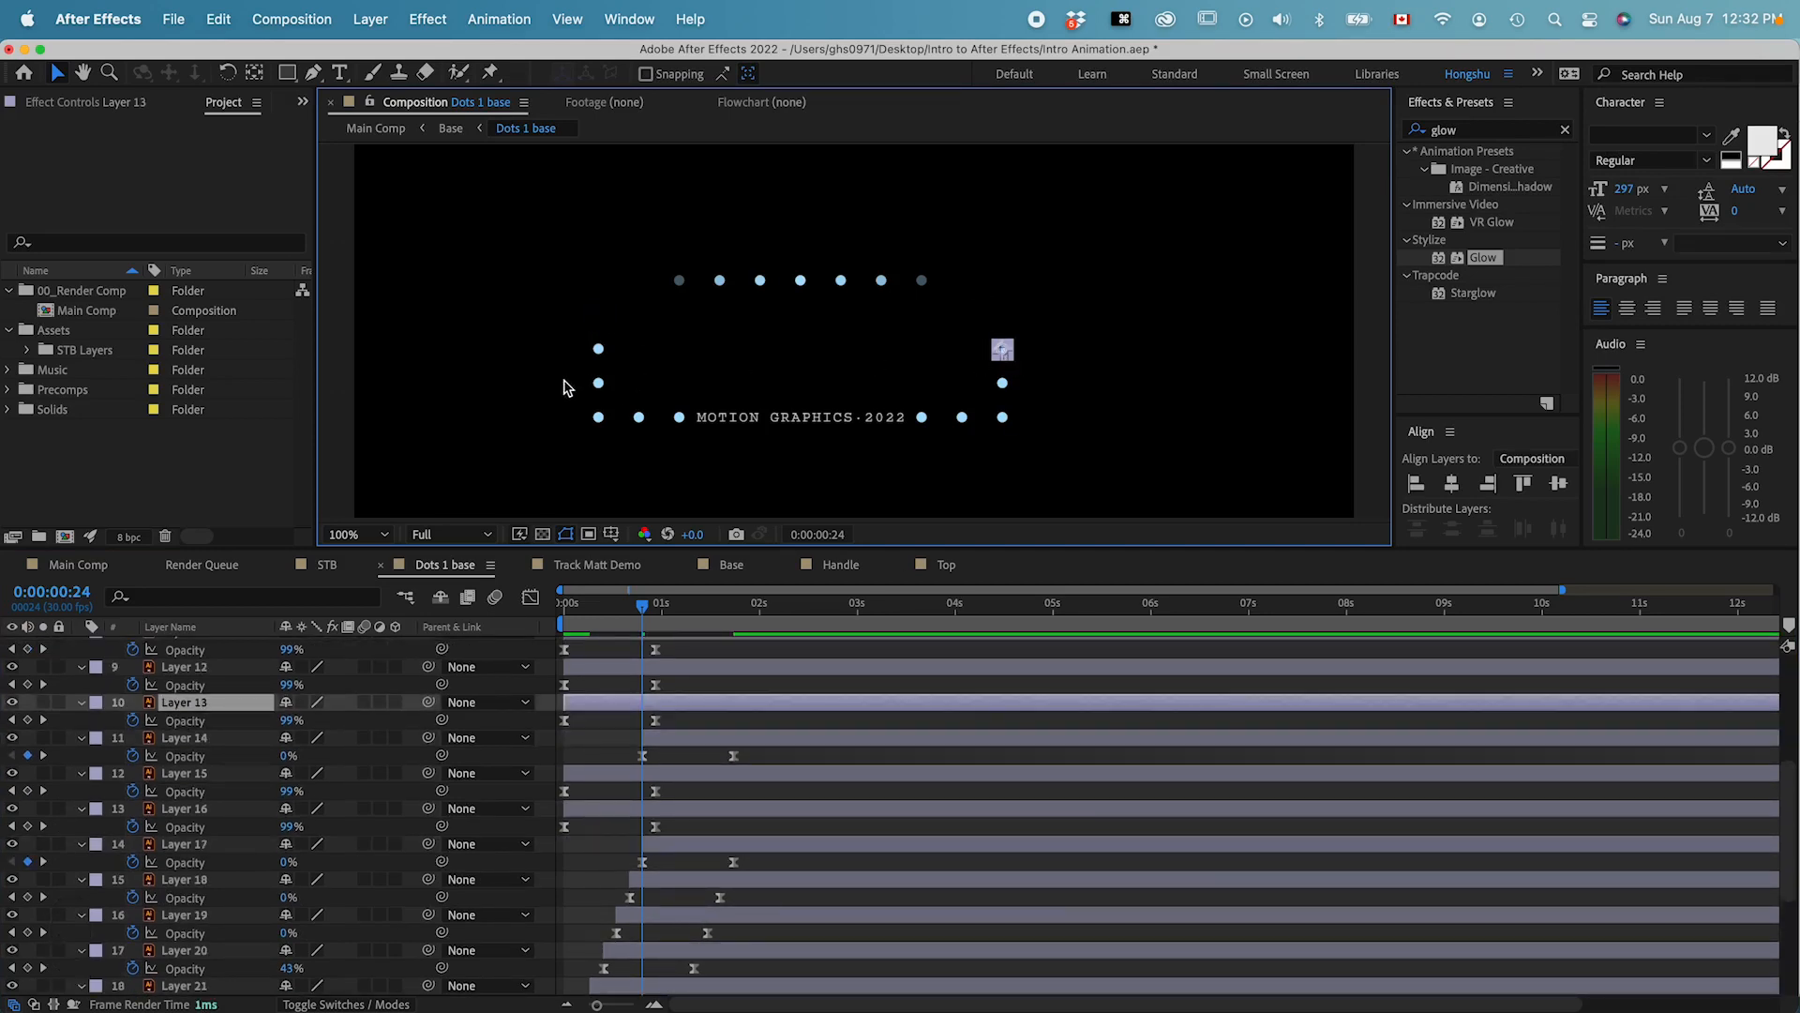
{"action": "left_click", "coordinate": [599, 352], "text": "shift"}
{"action": "key", "text": "super+Right"}
{"action": "key", "text": "super+Right"}
{"action": "key", "text": "super+Right"}
{"action": "key", "text": "super+Right"}
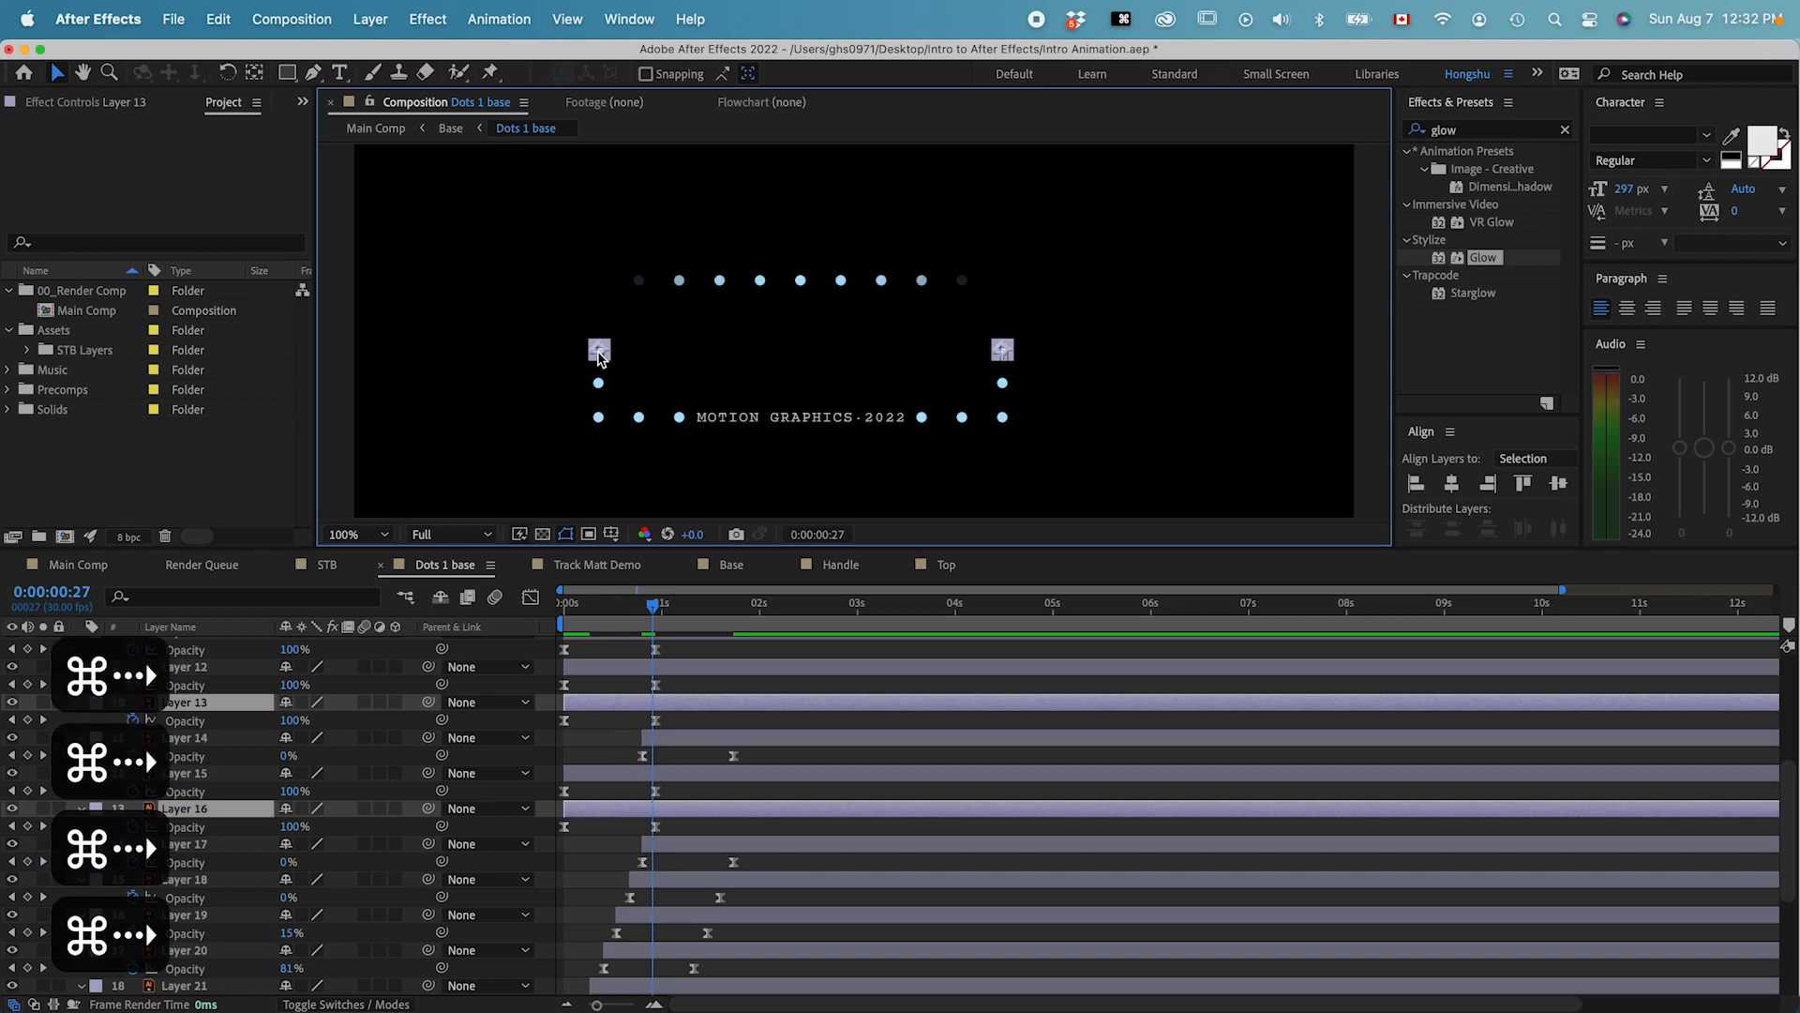
{"action": "key", "text": "bracketleft"}
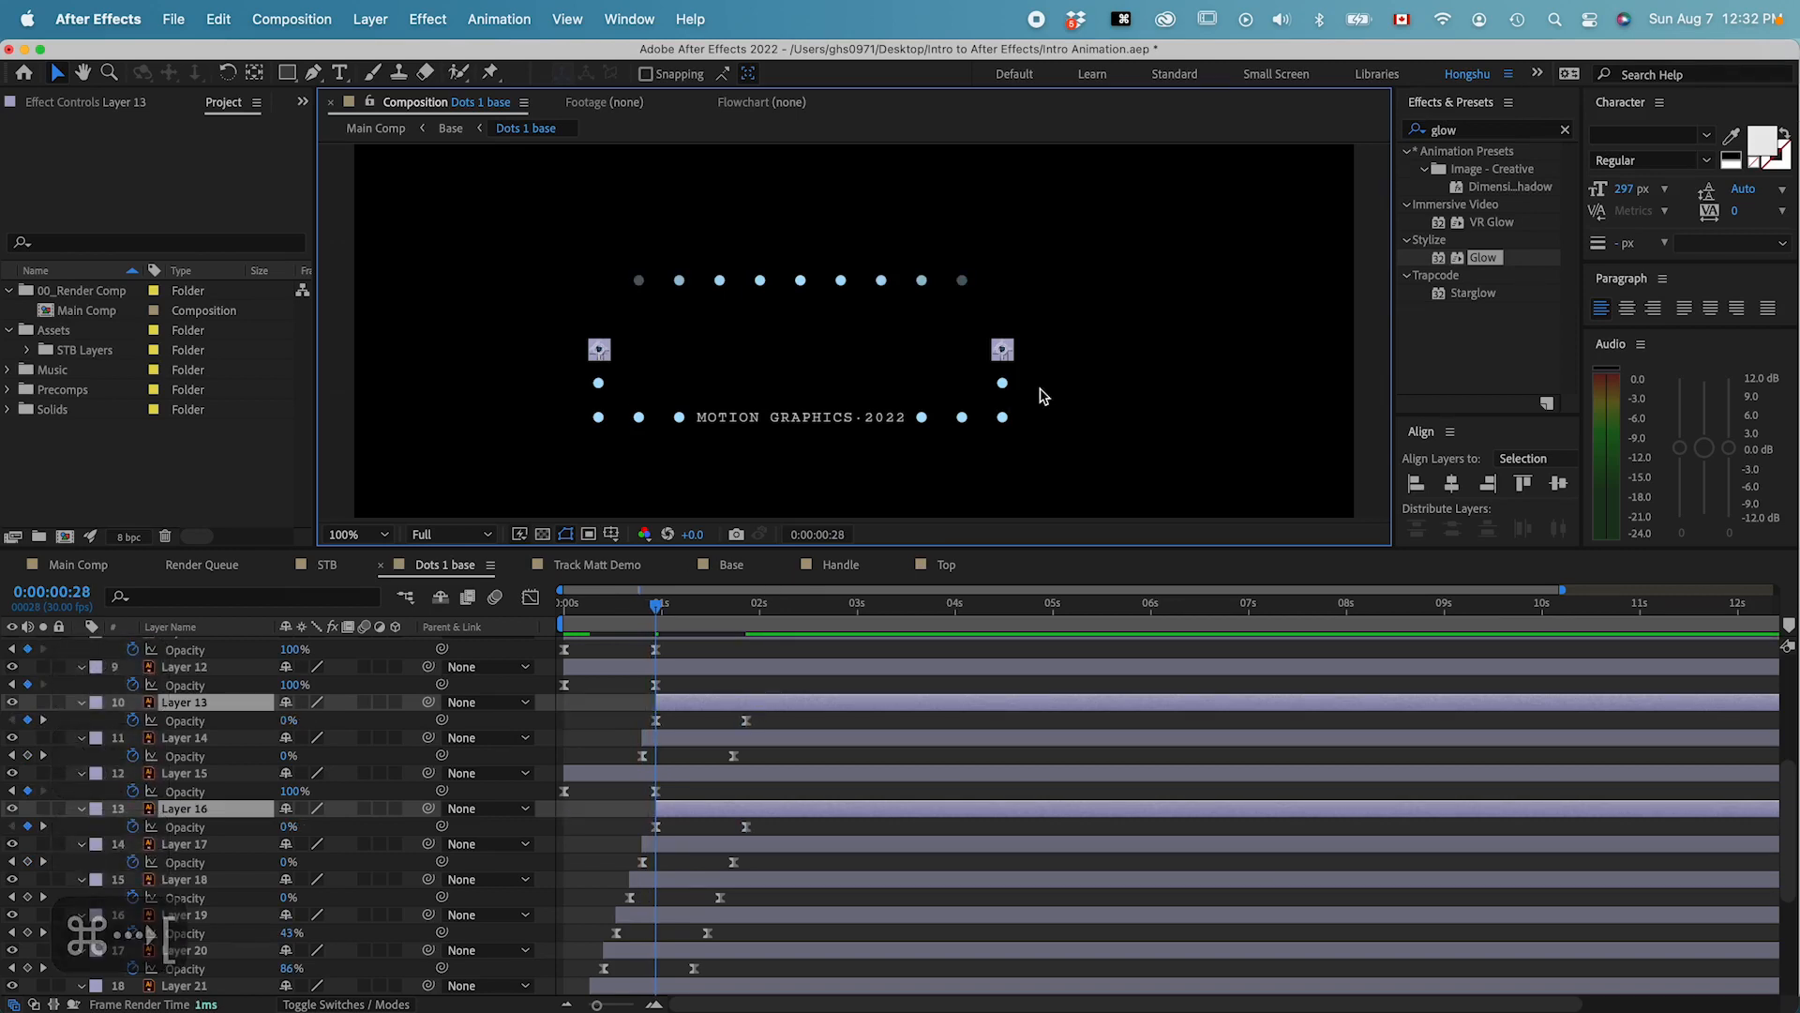
- Select the lowest pair of side-column dots, Layer 12 and Layer 15, and start both layers at 0:00:01:02
{"action": "left_click", "coordinate": [1003, 387]}
{"action": "left_click", "coordinate": [598, 386], "text": "shift"}
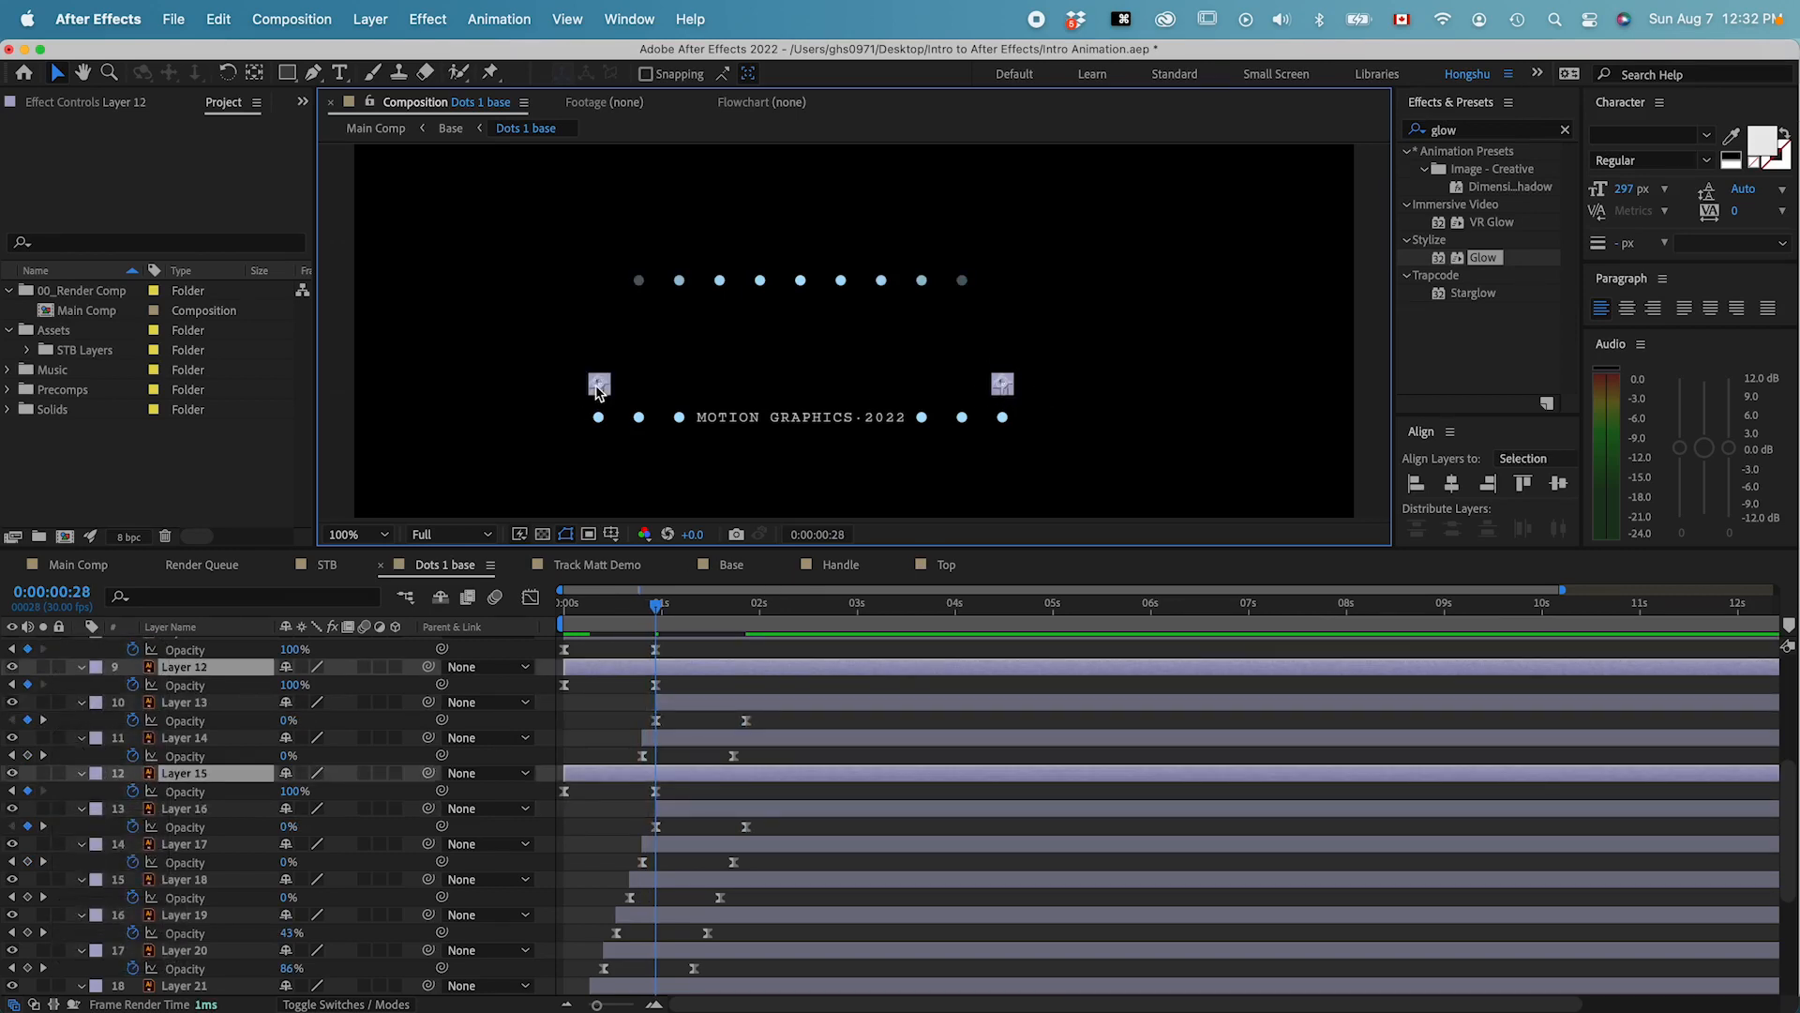
{"action": "key", "text": "super+Right"}
{"action": "key", "text": "super+Right"}
{"action": "key", "text": "super+Right"}
{"action": "key", "text": "super+Right"}
{"action": "key", "text": "bracketleft"}
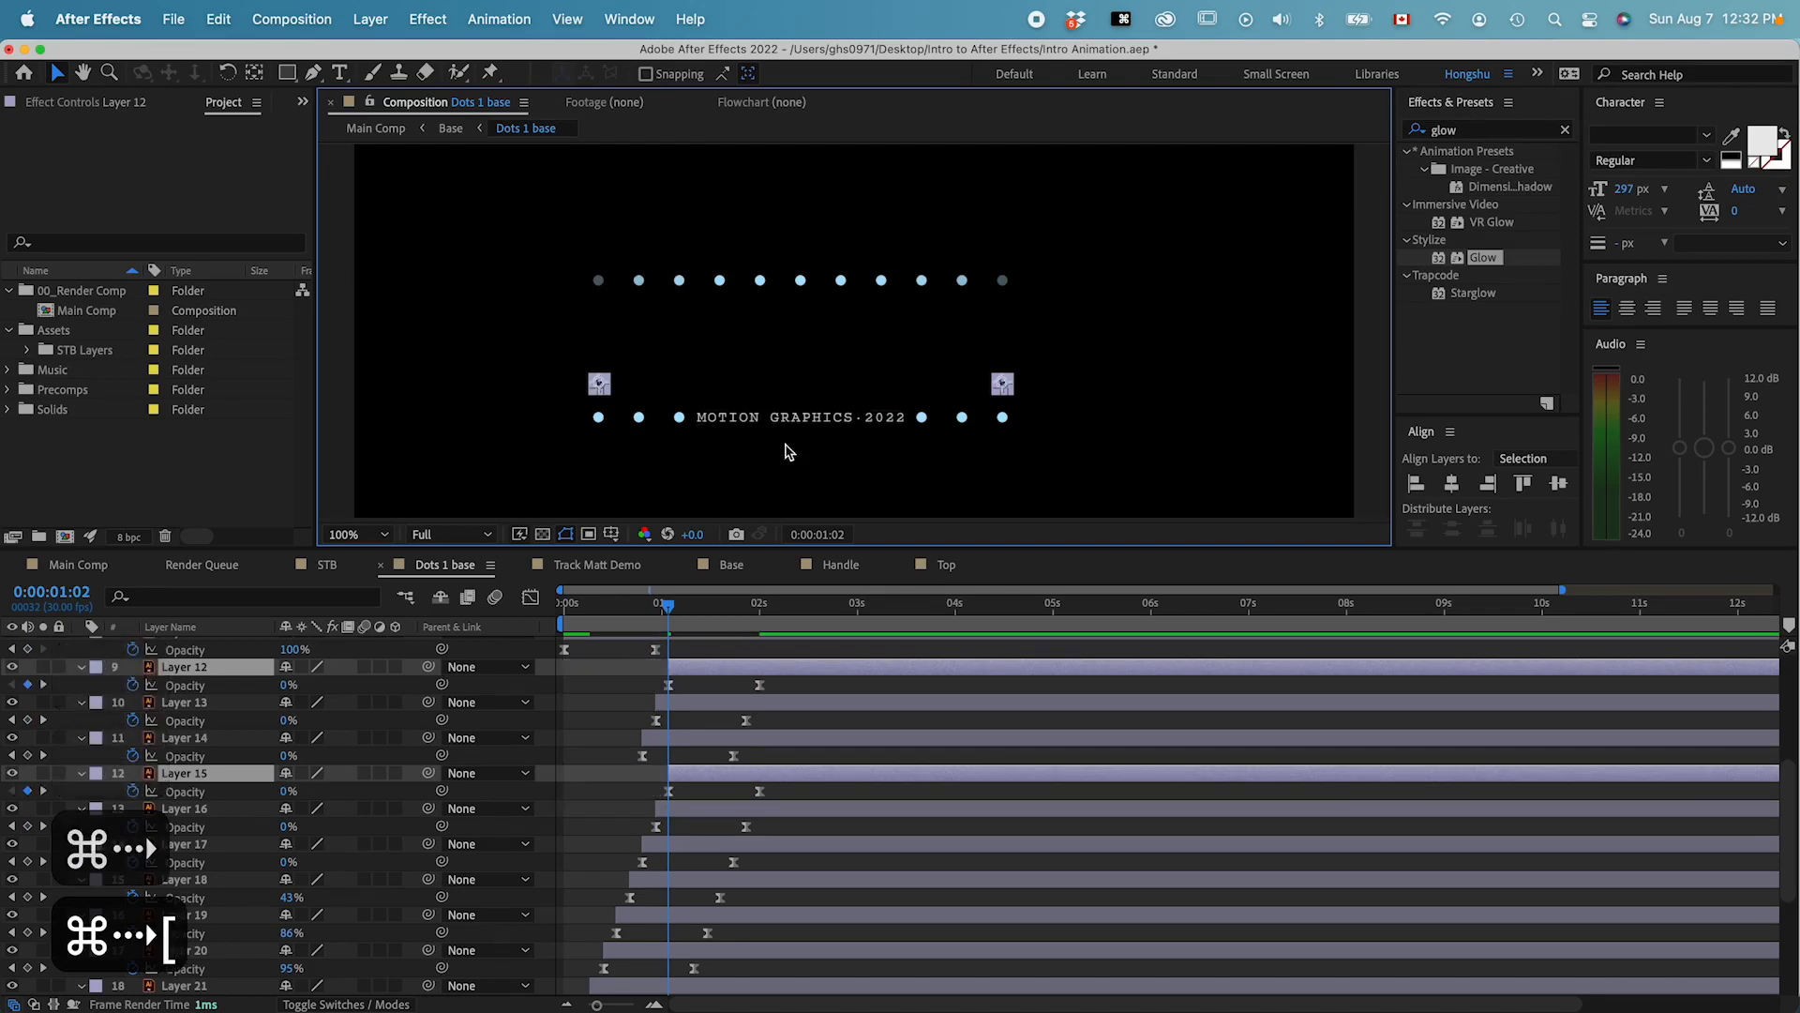
- Select the bottom corner dots, Layer 6 and Layer 11, and start both layers at 0:00:01:06
{"action": "left_click", "coordinate": [818, 725]}
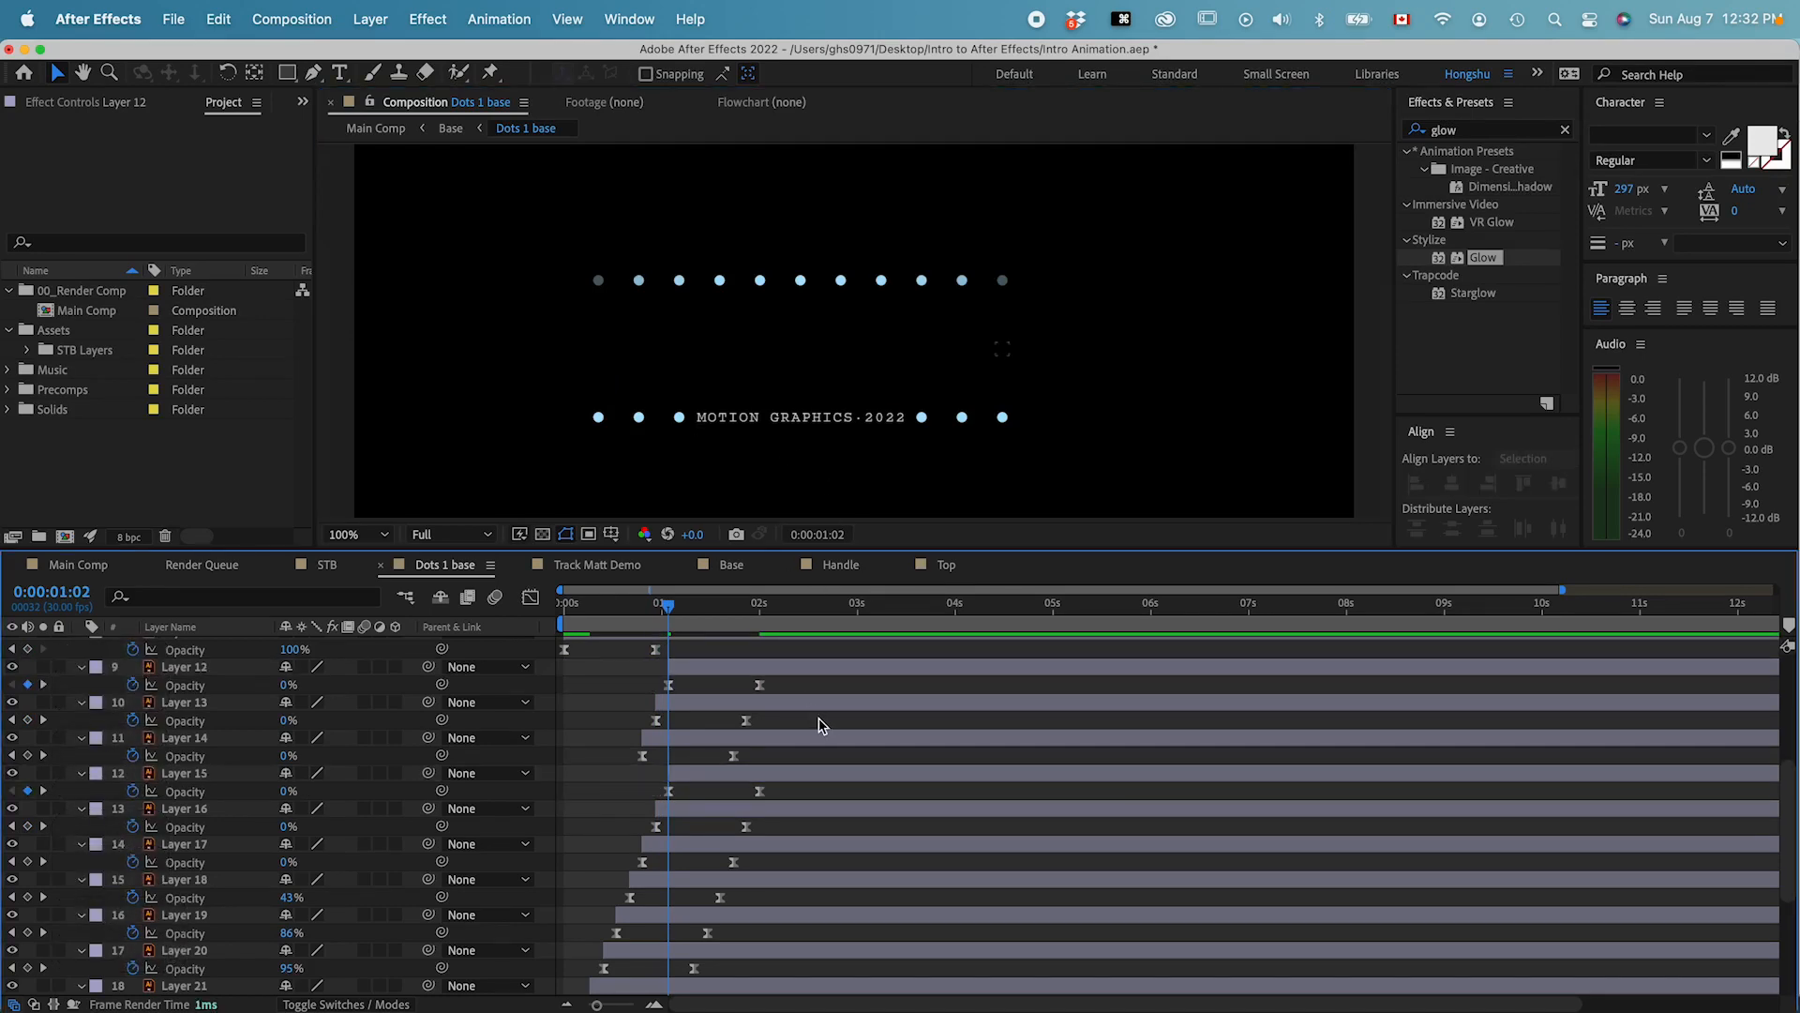
{"action": "left_click", "coordinate": [1002, 419]}
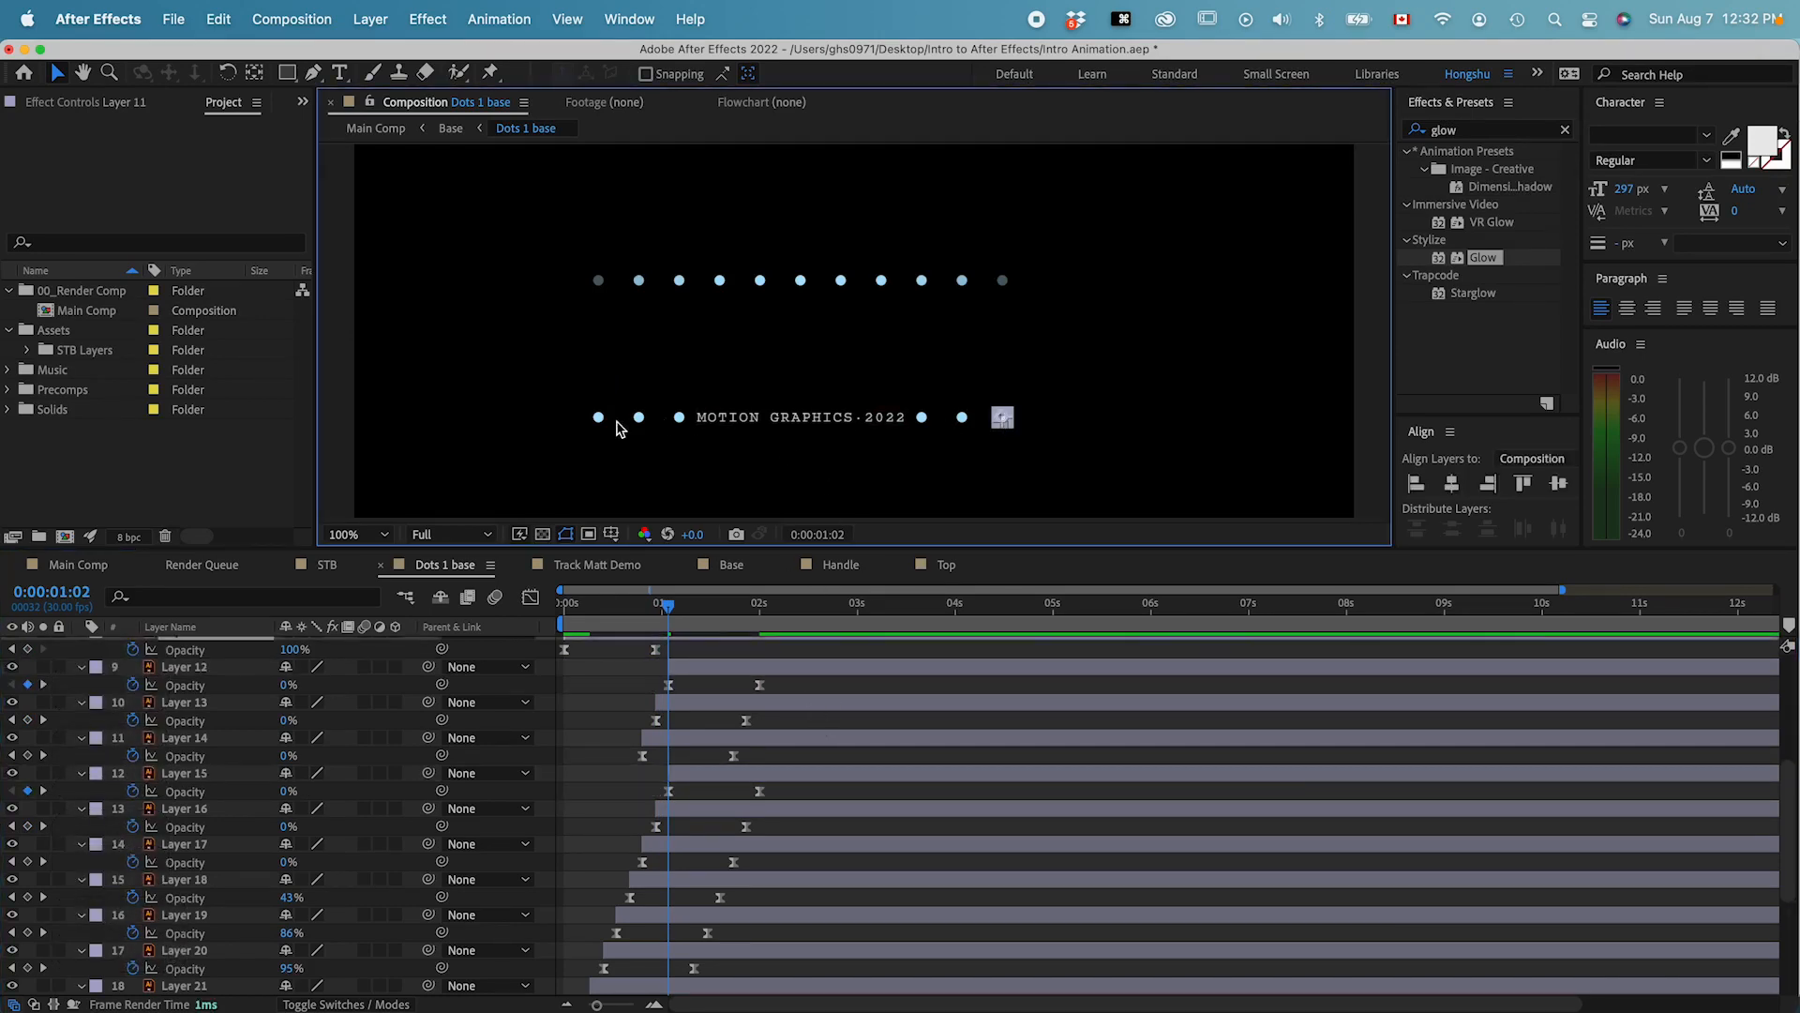
{"action": "key", "text": "super+Right"}
{"action": "key", "text": "super+Right"}
{"action": "key", "text": "super+Right"}
{"action": "key", "text": "super+Right"}
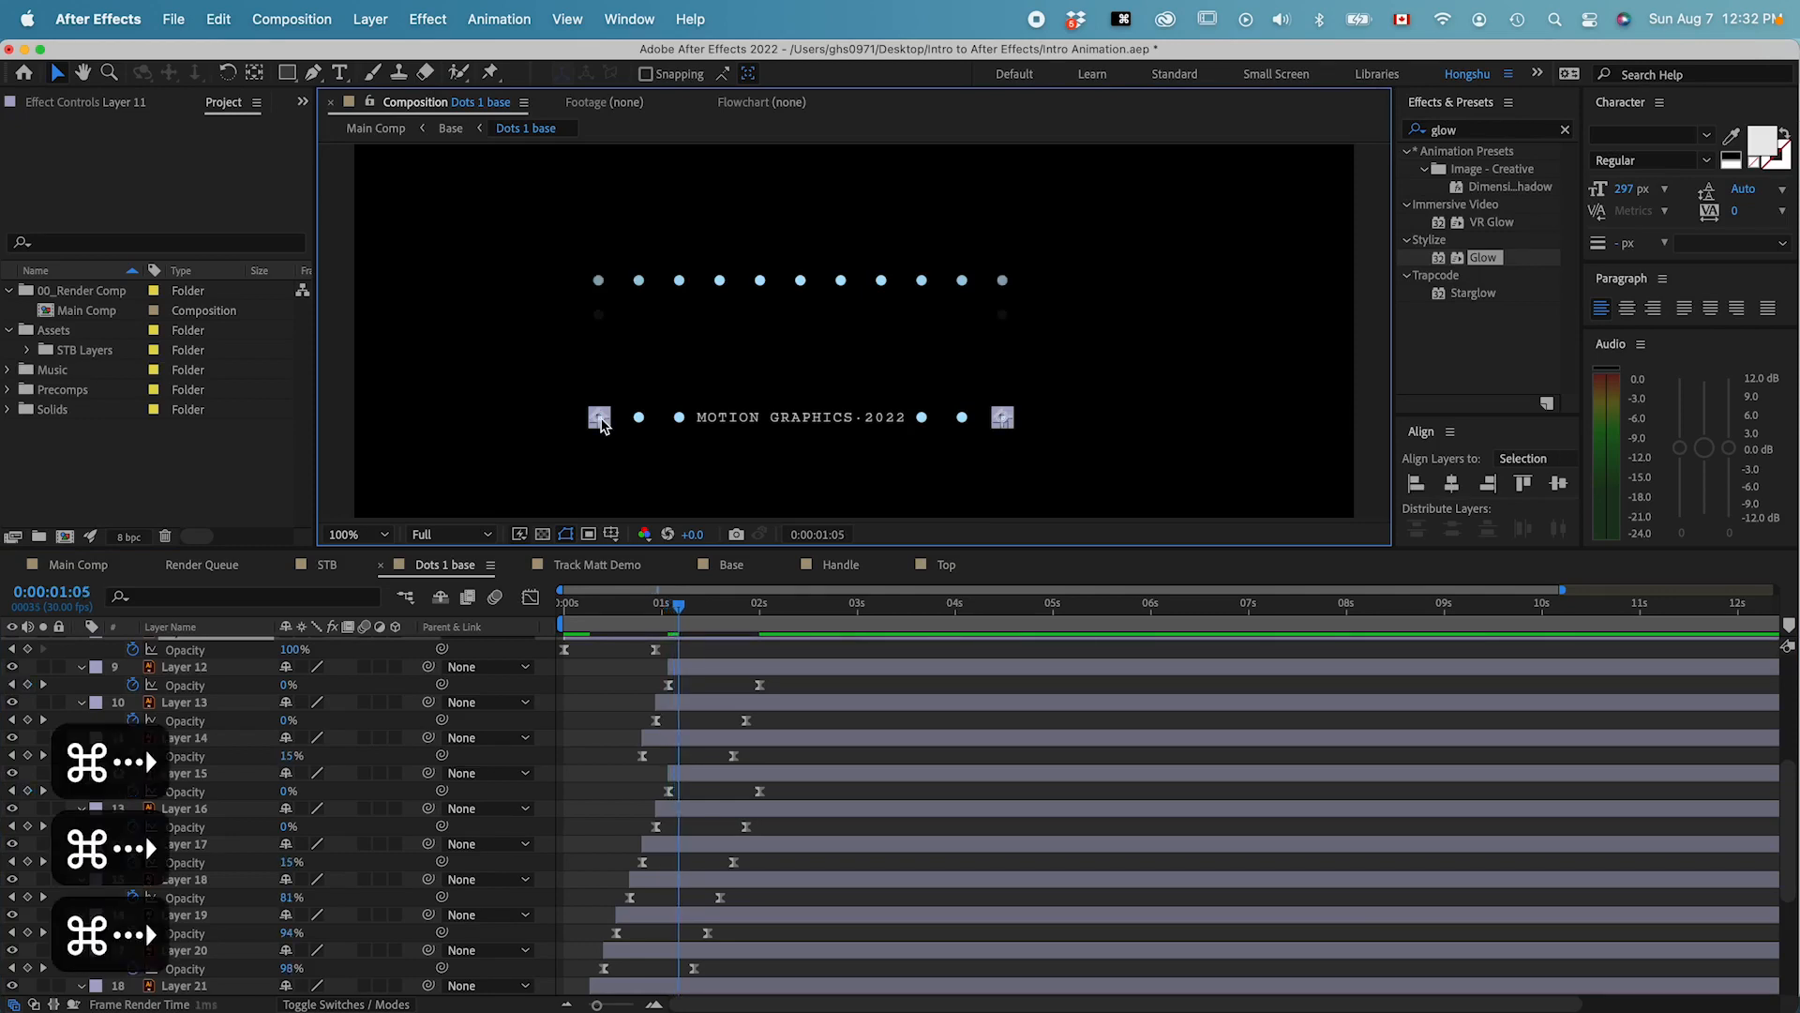
{"action": "key", "text": "bracketleft"}
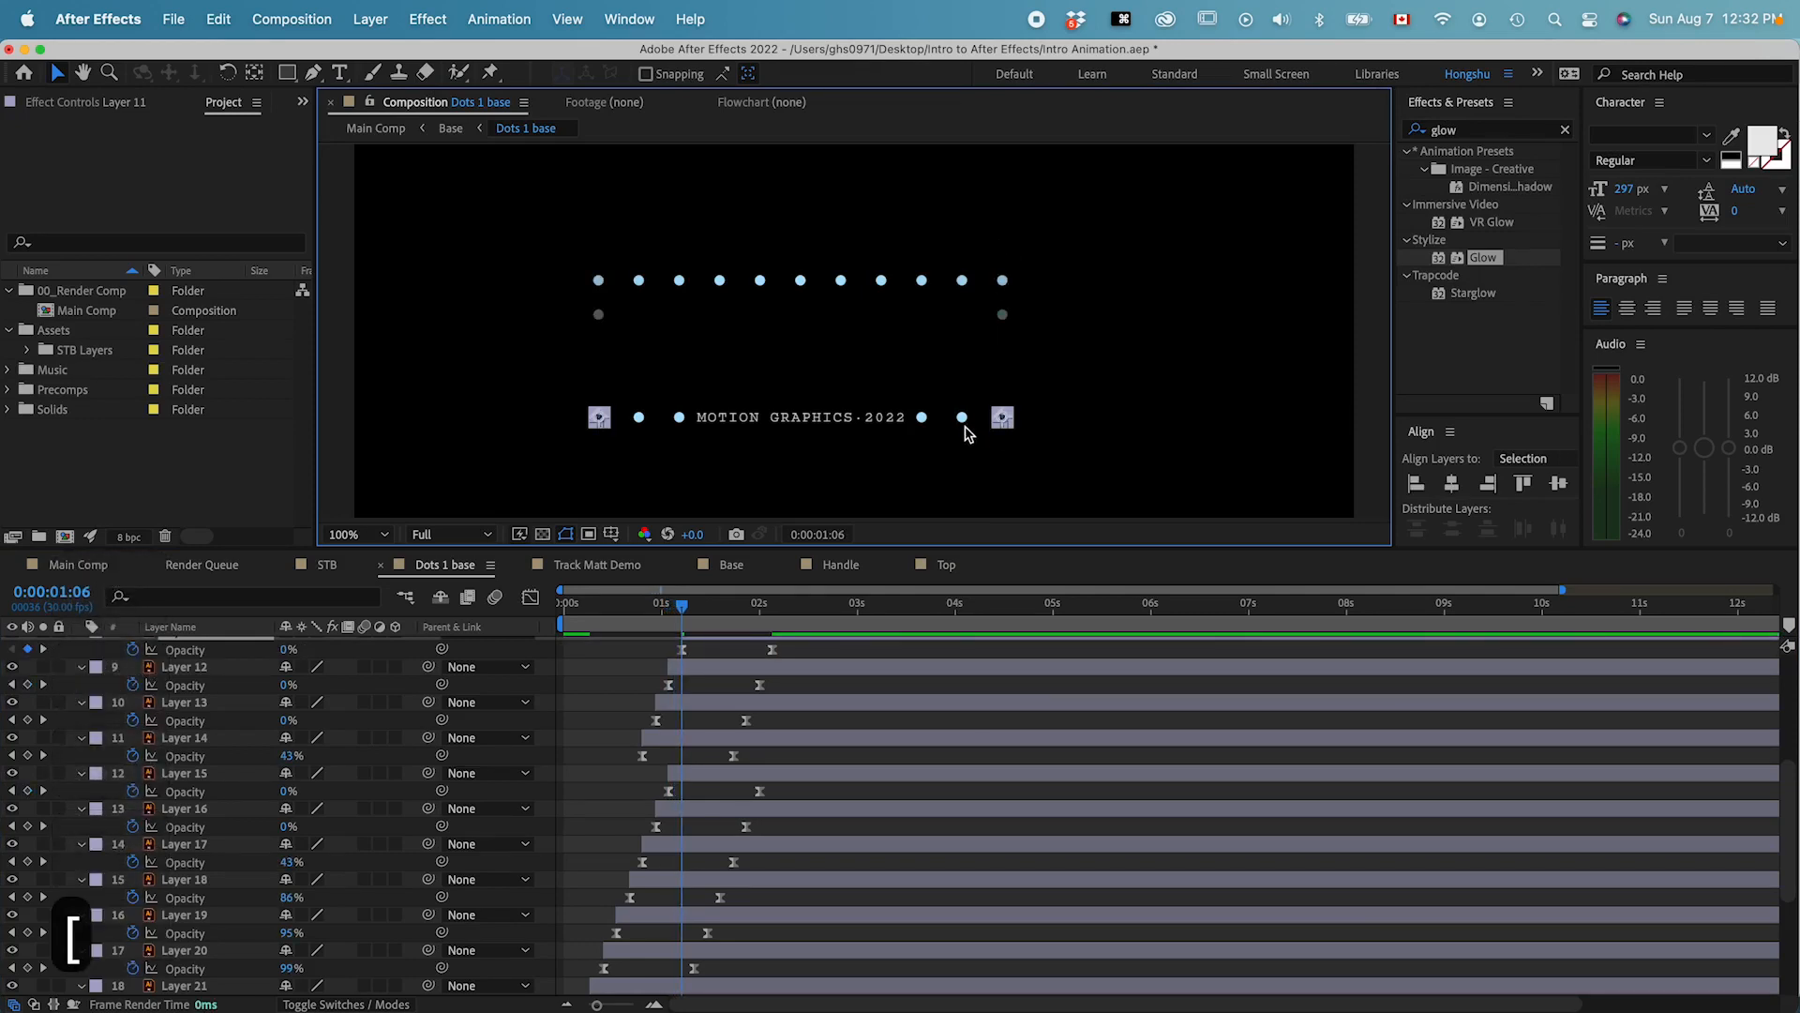
- Select the next inward pair of bottom-row dots, Layer 7 and Layer 10, and start both layers at 0:00:01:10
{"action": "left_click", "coordinate": [960, 422]}
{"action": "key", "text": "super+Right"}
{"action": "key", "text": "super+Right"}
{"action": "key", "text": "super+Right"}
{"action": "key", "text": "super+Right"}
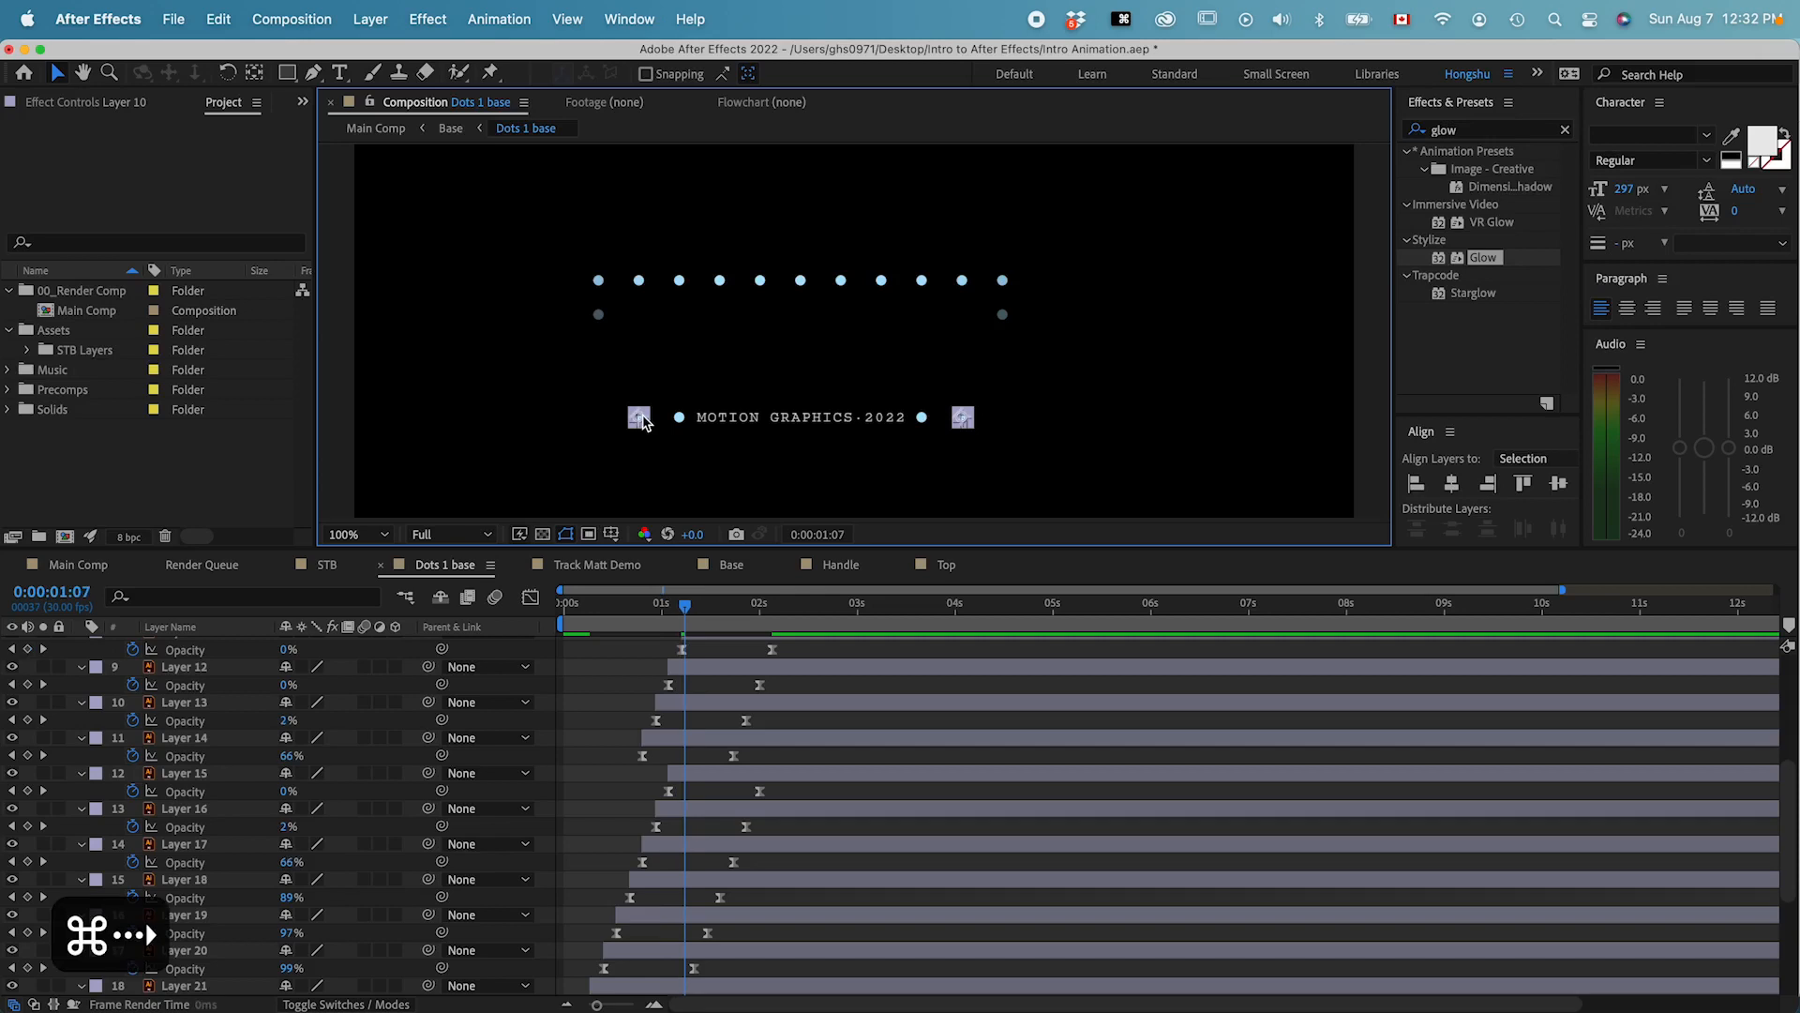
{"action": "key", "text": "bracketleft"}
{"action": "scroll", "coordinate": [744, 630], "scroll_direction": "up", "scroll_amount": 5}
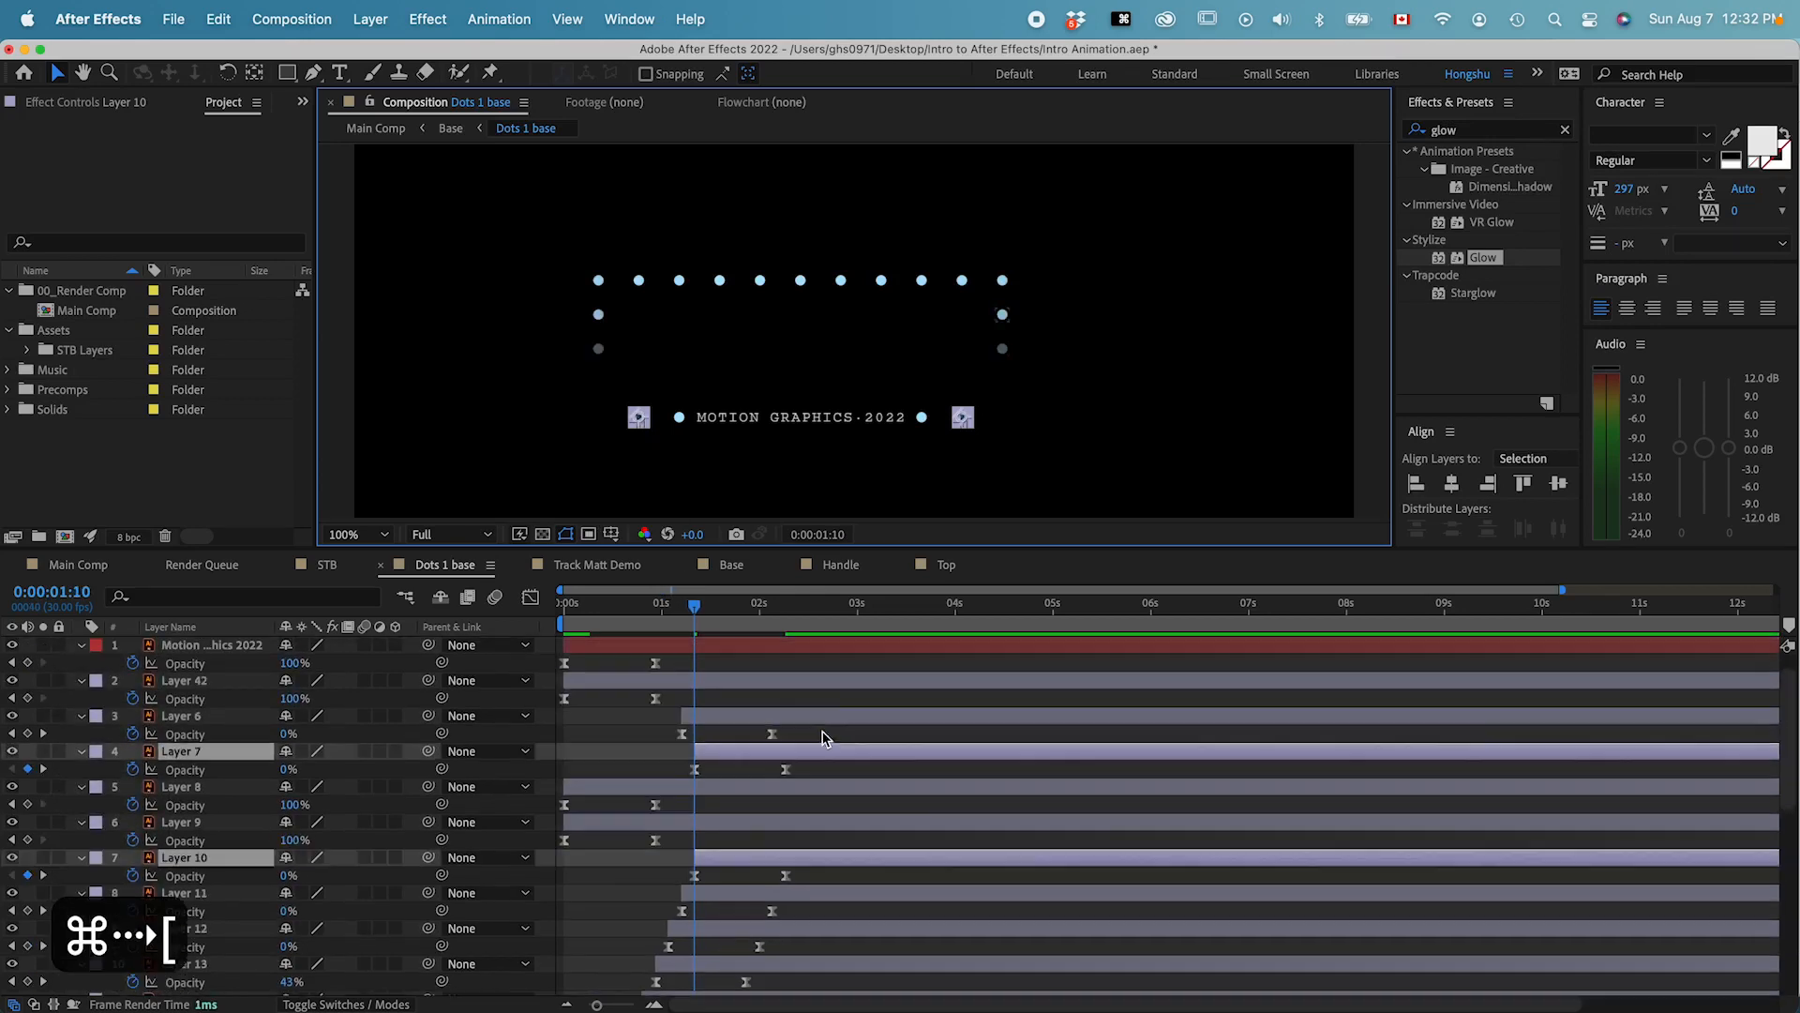
- Select the two dots beside the text, Layer 8 and Layer 9, and start both layers at 0:00:01:14
{"action": "left_click", "coordinate": [923, 418]}
{"action": "left_click", "coordinate": [681, 422], "text": "shift"}
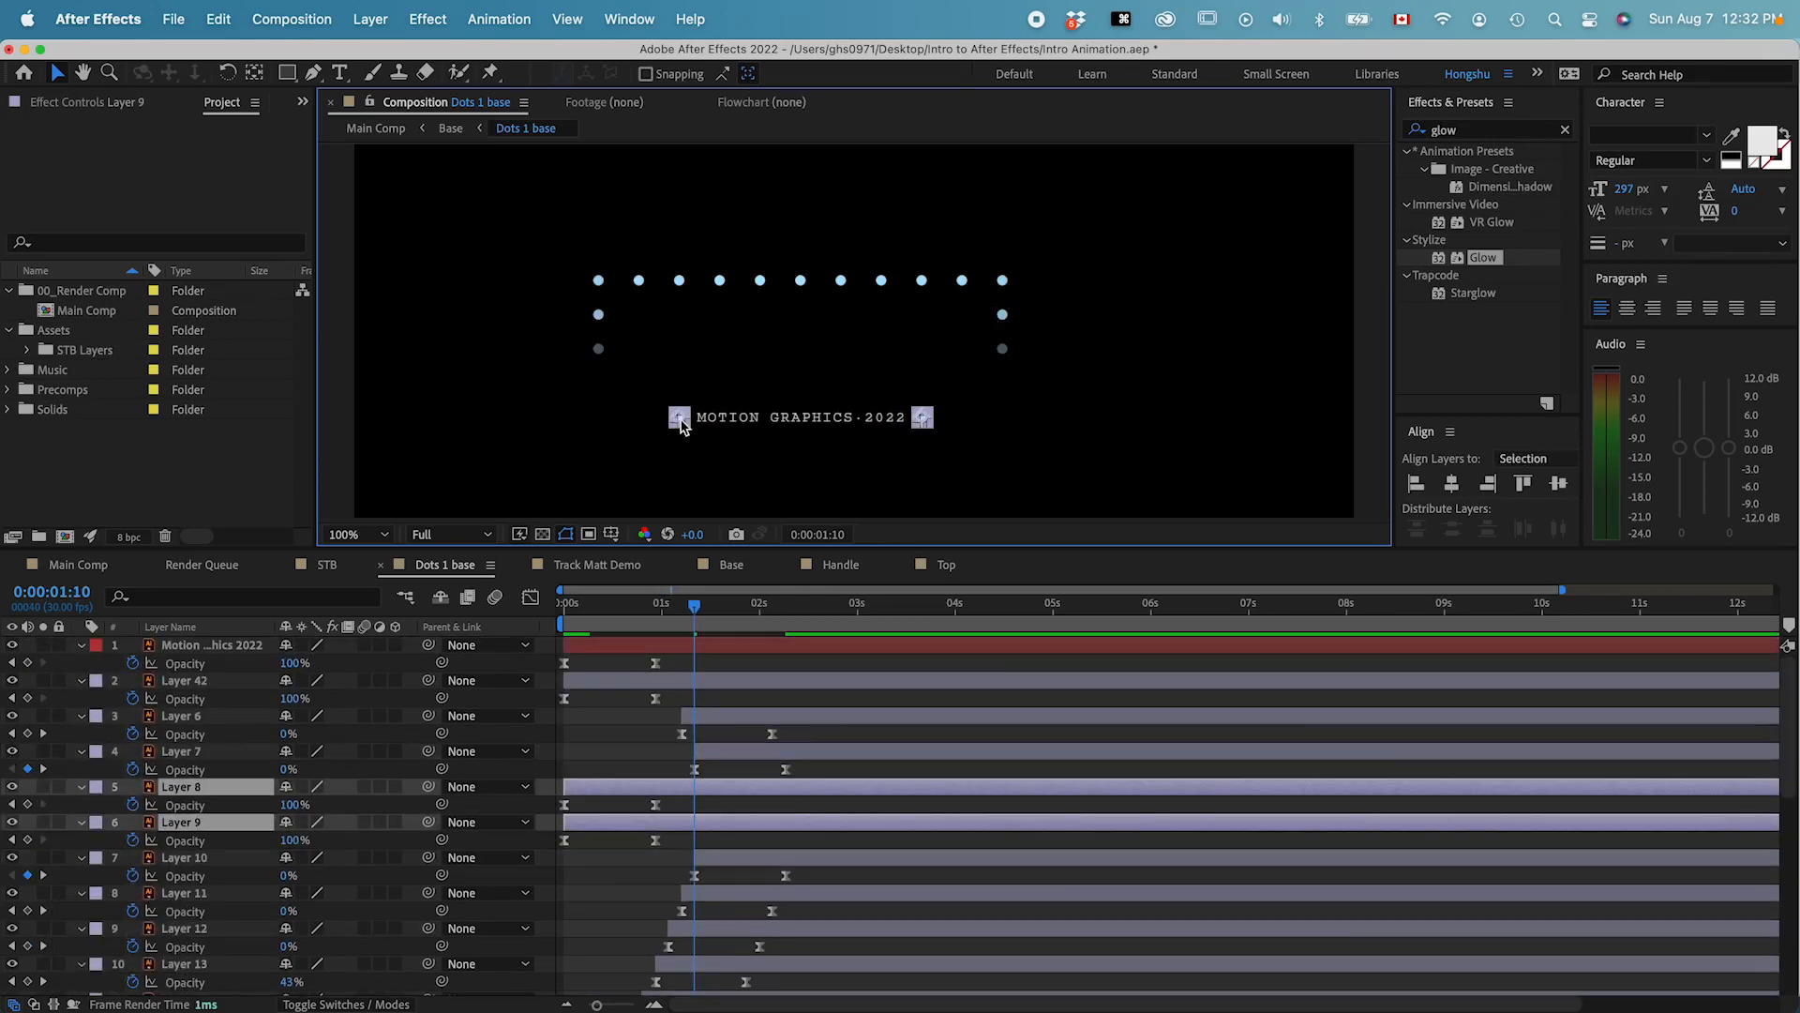
{"action": "key", "text": "super+Right"}
{"action": "key", "text": "super+Right"}
{"action": "key", "text": "super+Right"}
{"action": "key", "text": "super+Right"}
{"action": "key", "text": "bracketleft"}
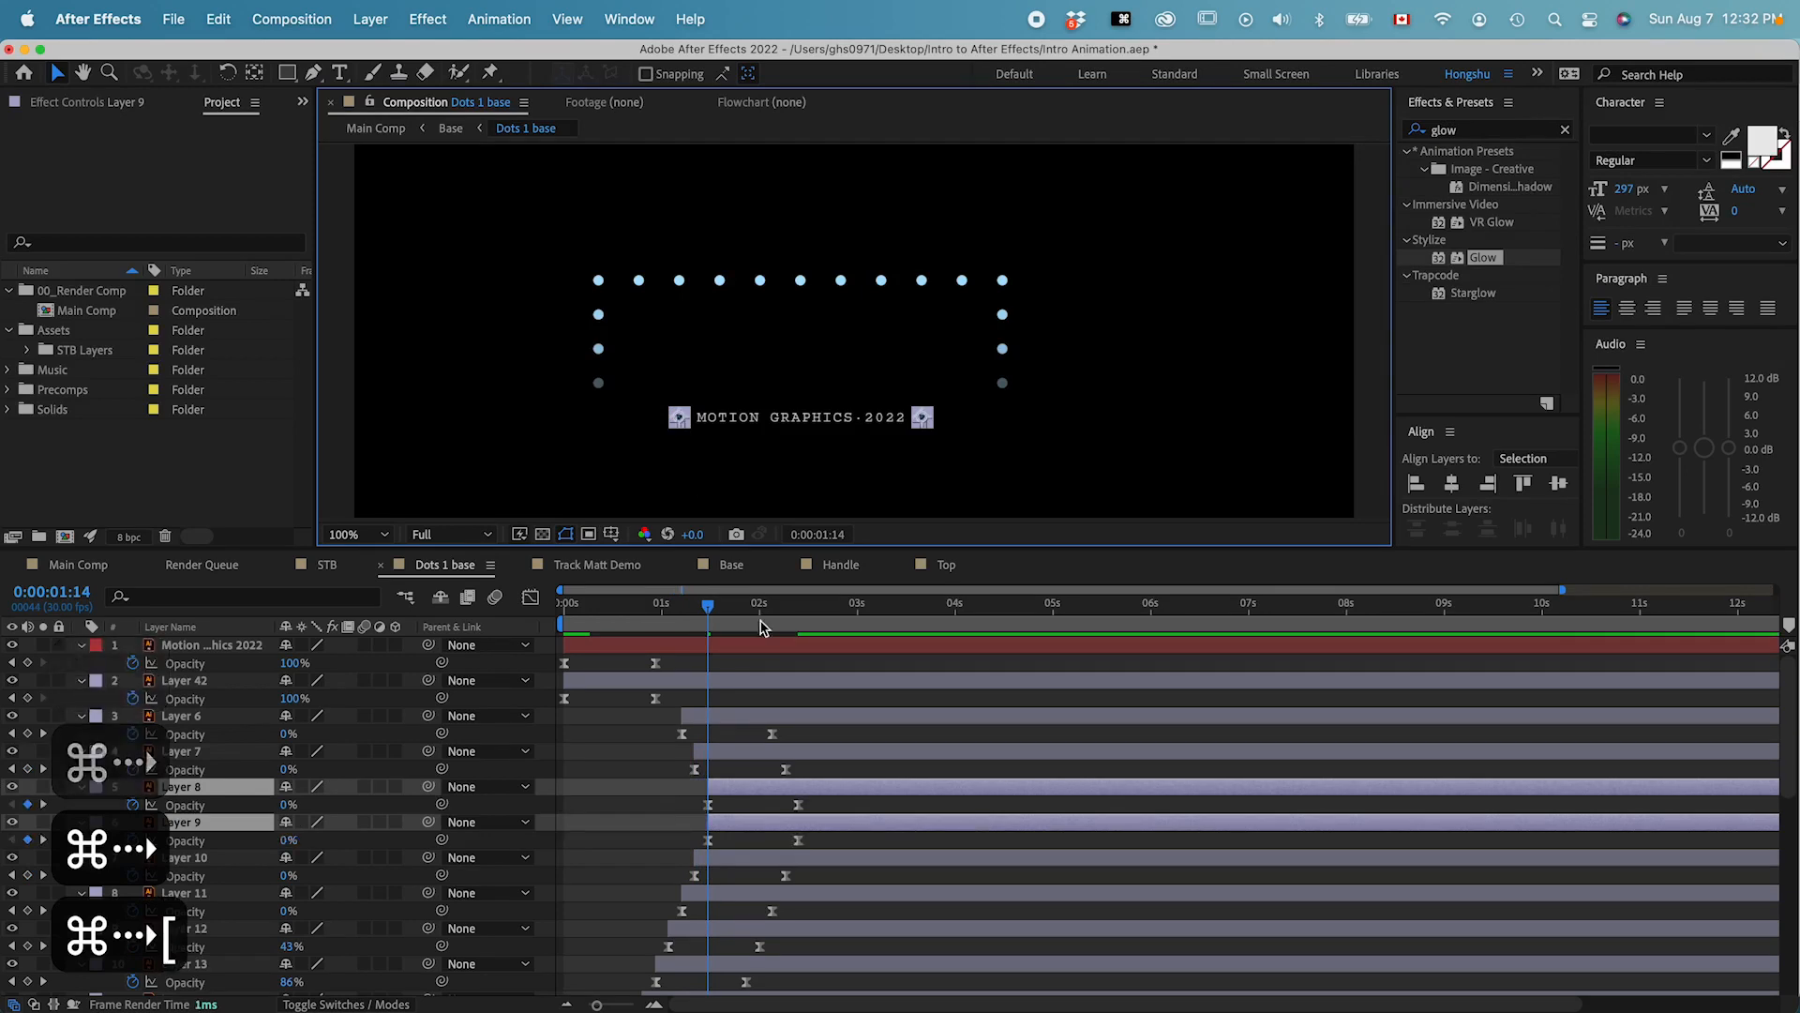
- Shift the Motion Graphics 2022 text layer to start at about 0:00:01:07 and save the project
{"action": "left_click", "coordinate": [749, 647]}
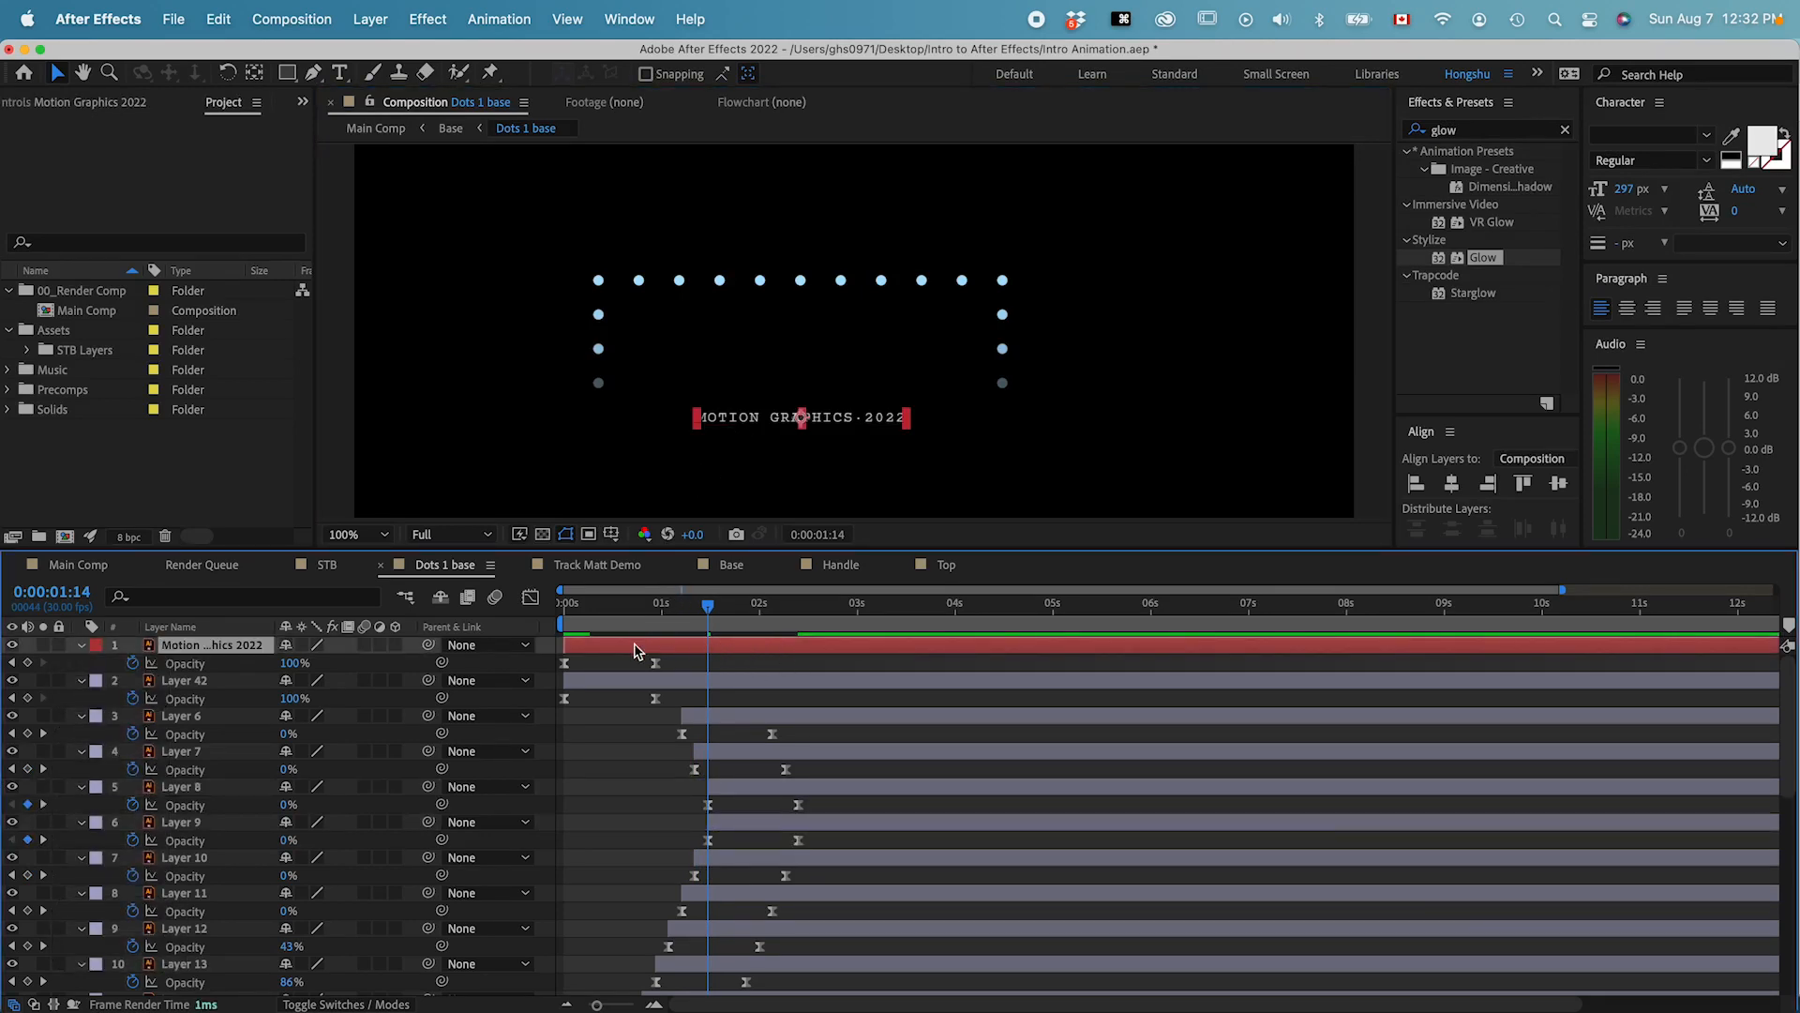
{"action": "left_click_drag", "start_coordinate": [634, 650], "coordinate": [755, 650]}
{"action": "left_click", "coordinate": [730, 671]}
{"action": "scroll", "coordinate": [741, 703], "scroll_direction": "down", "scroll_amount": 10}
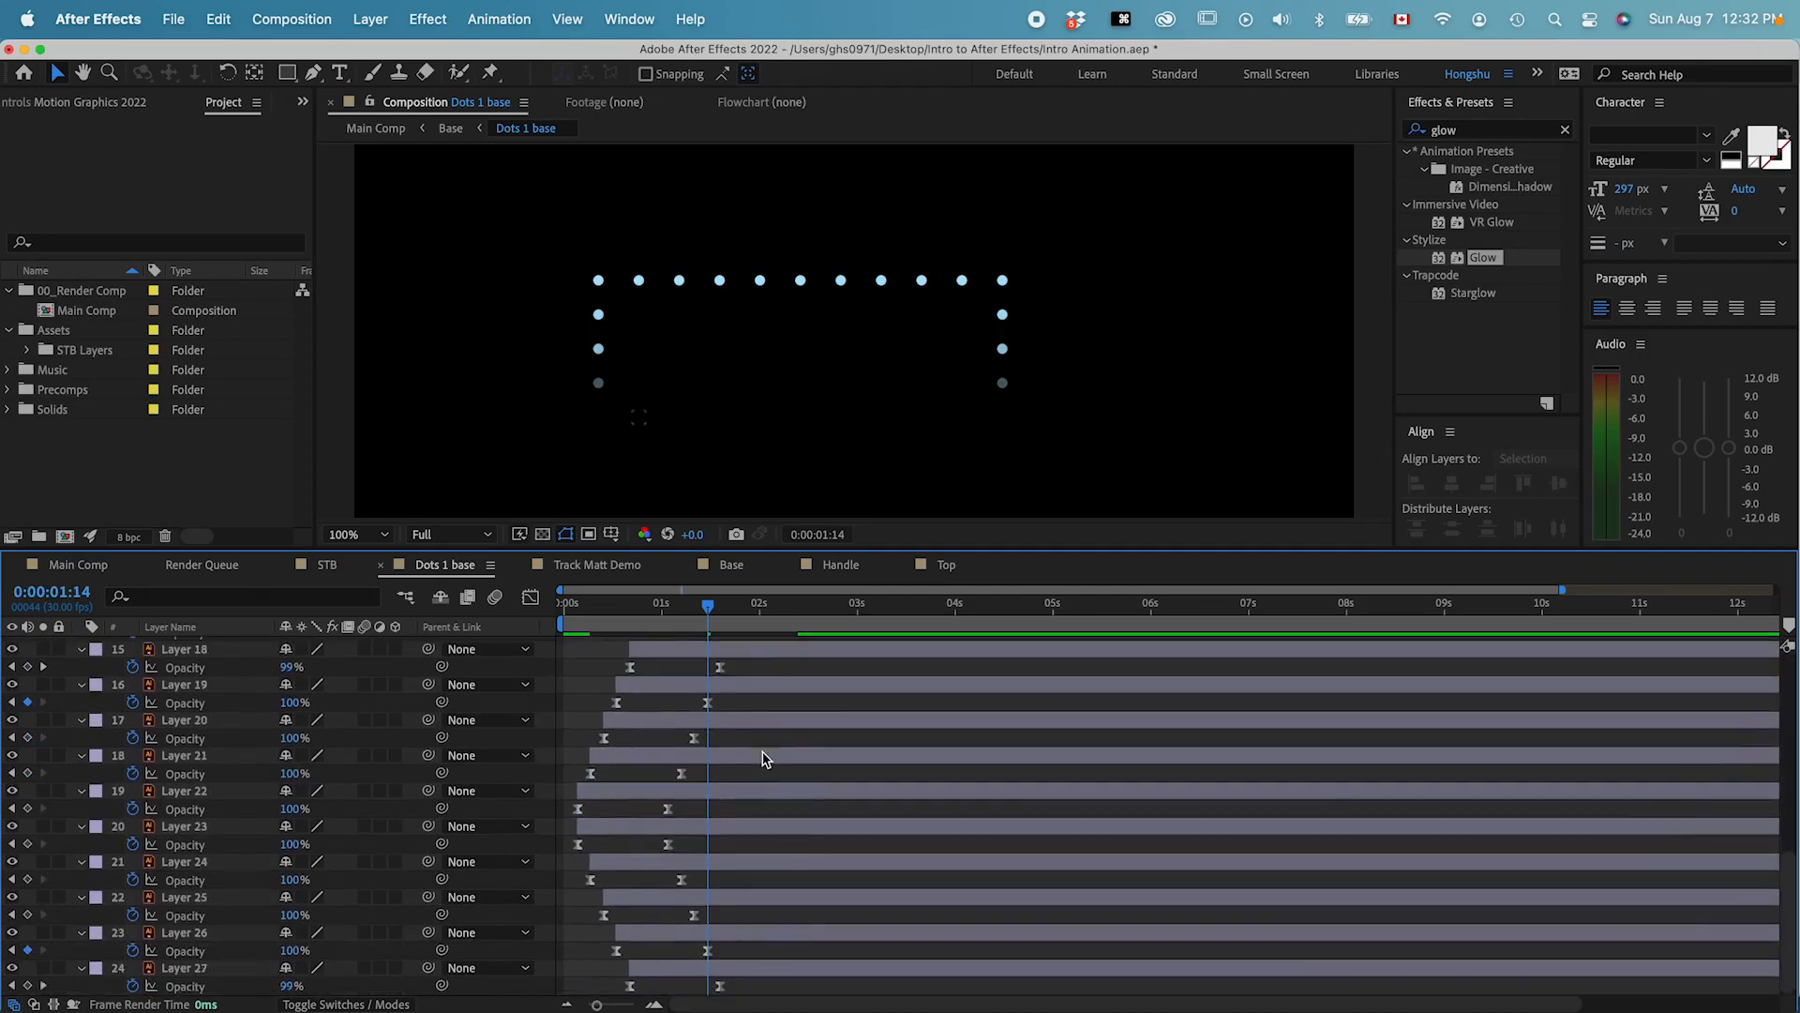
{"action": "scroll", "coordinate": [762, 758], "scroll_direction": "up", "scroll_amount": 10}
{"action": "key", "text": "super+s"}
- Preview the staggered fade-in of the dots and text from the start of the Dots 1 base composition
{"action": "left_click_drag", "start_coordinate": [604, 610], "coordinate": [525, 614]}
{"action": "key", "text": "space"}
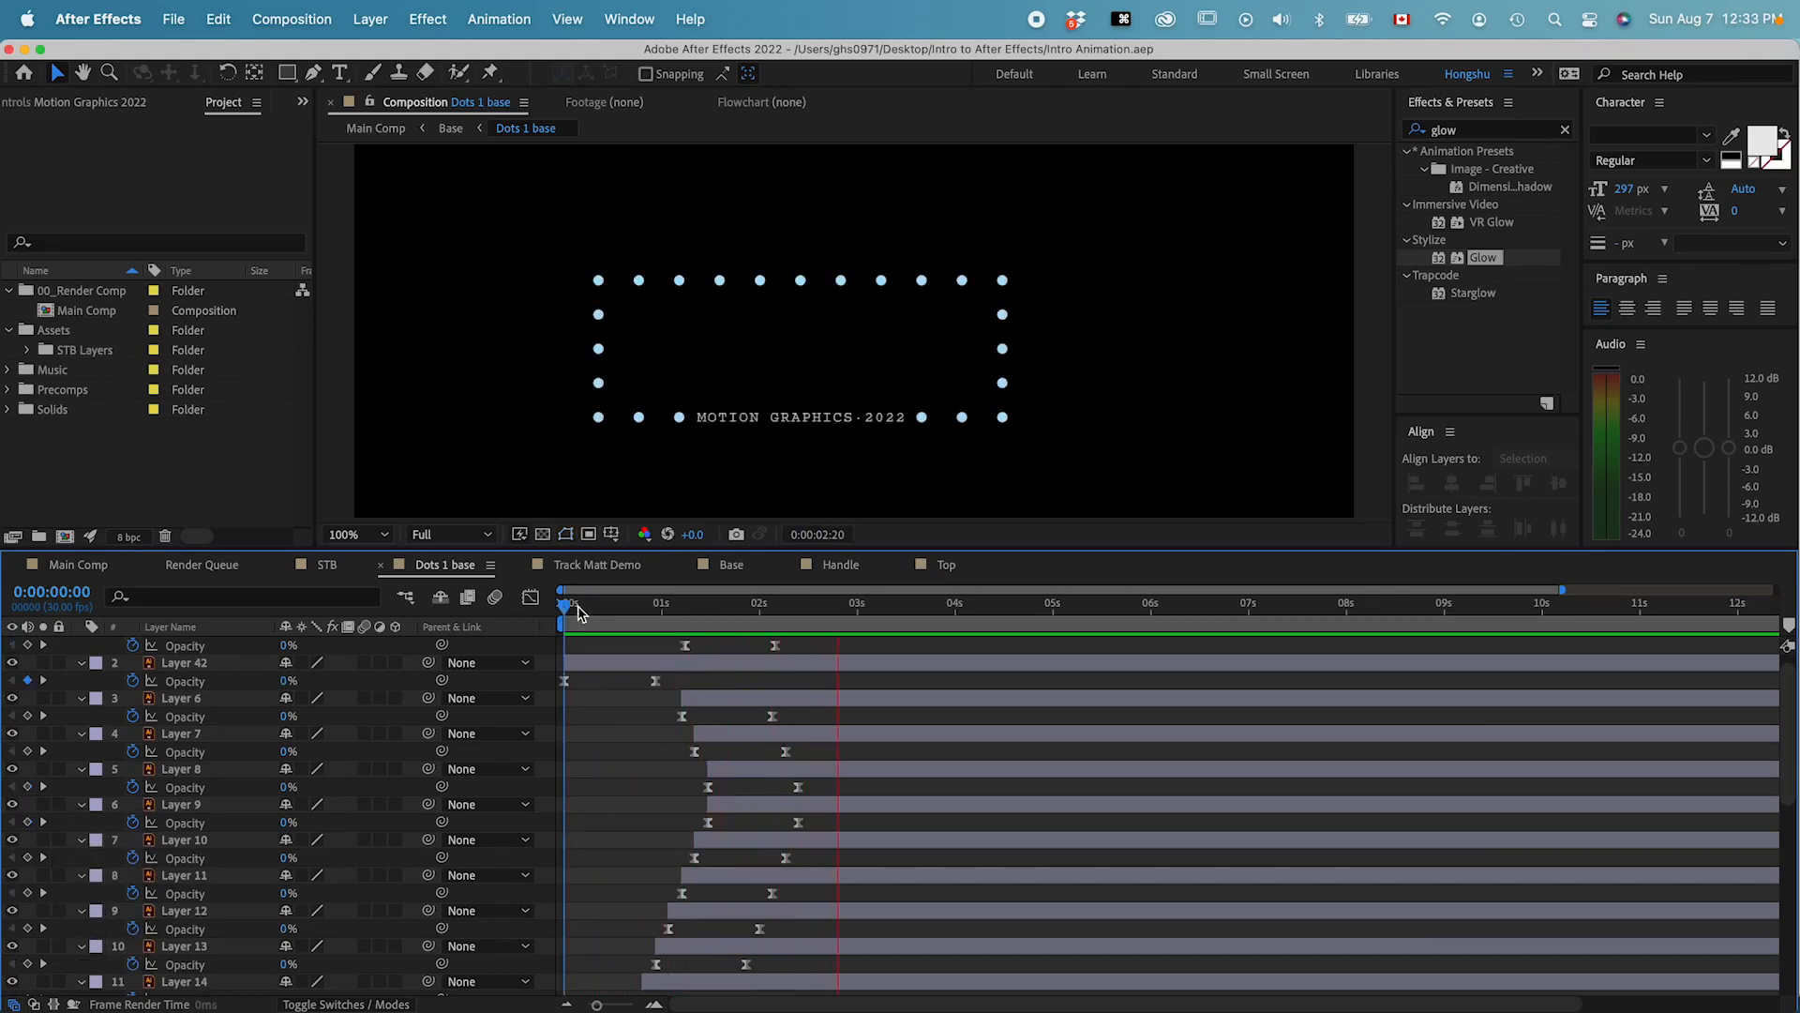
{"action": "key", "text": "space"}
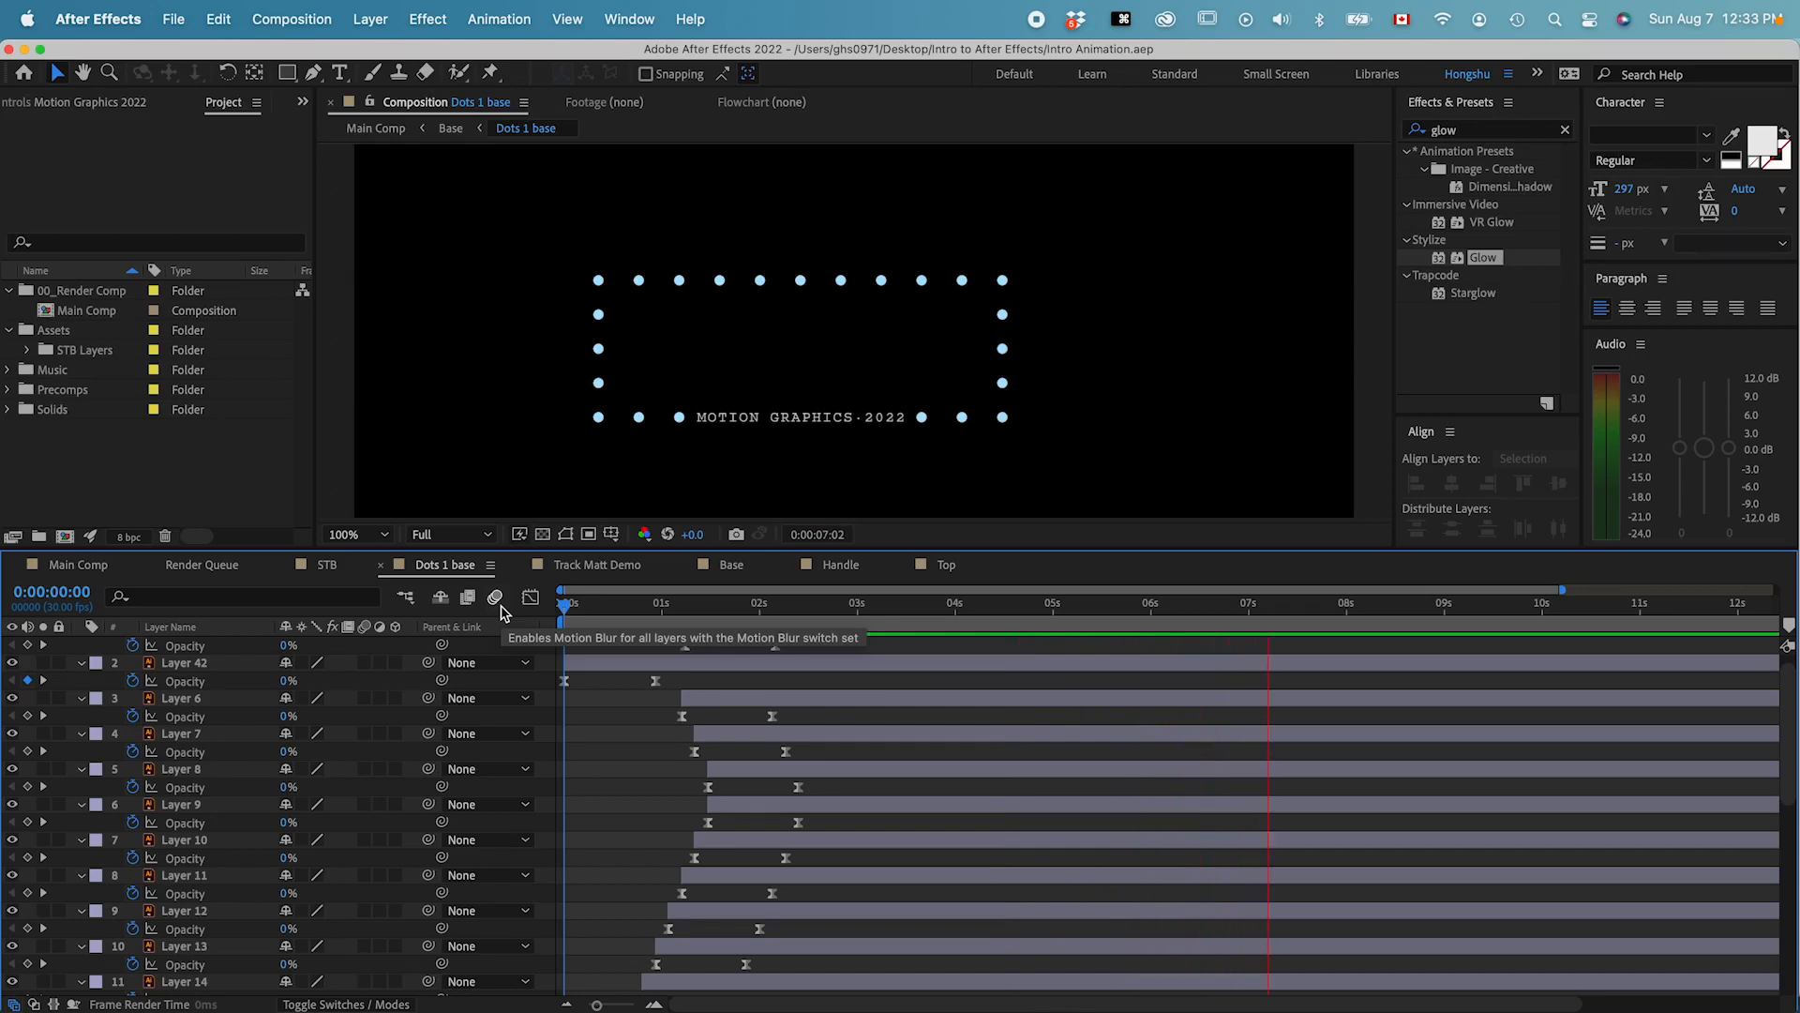
{"action": "key", "text": "space"}
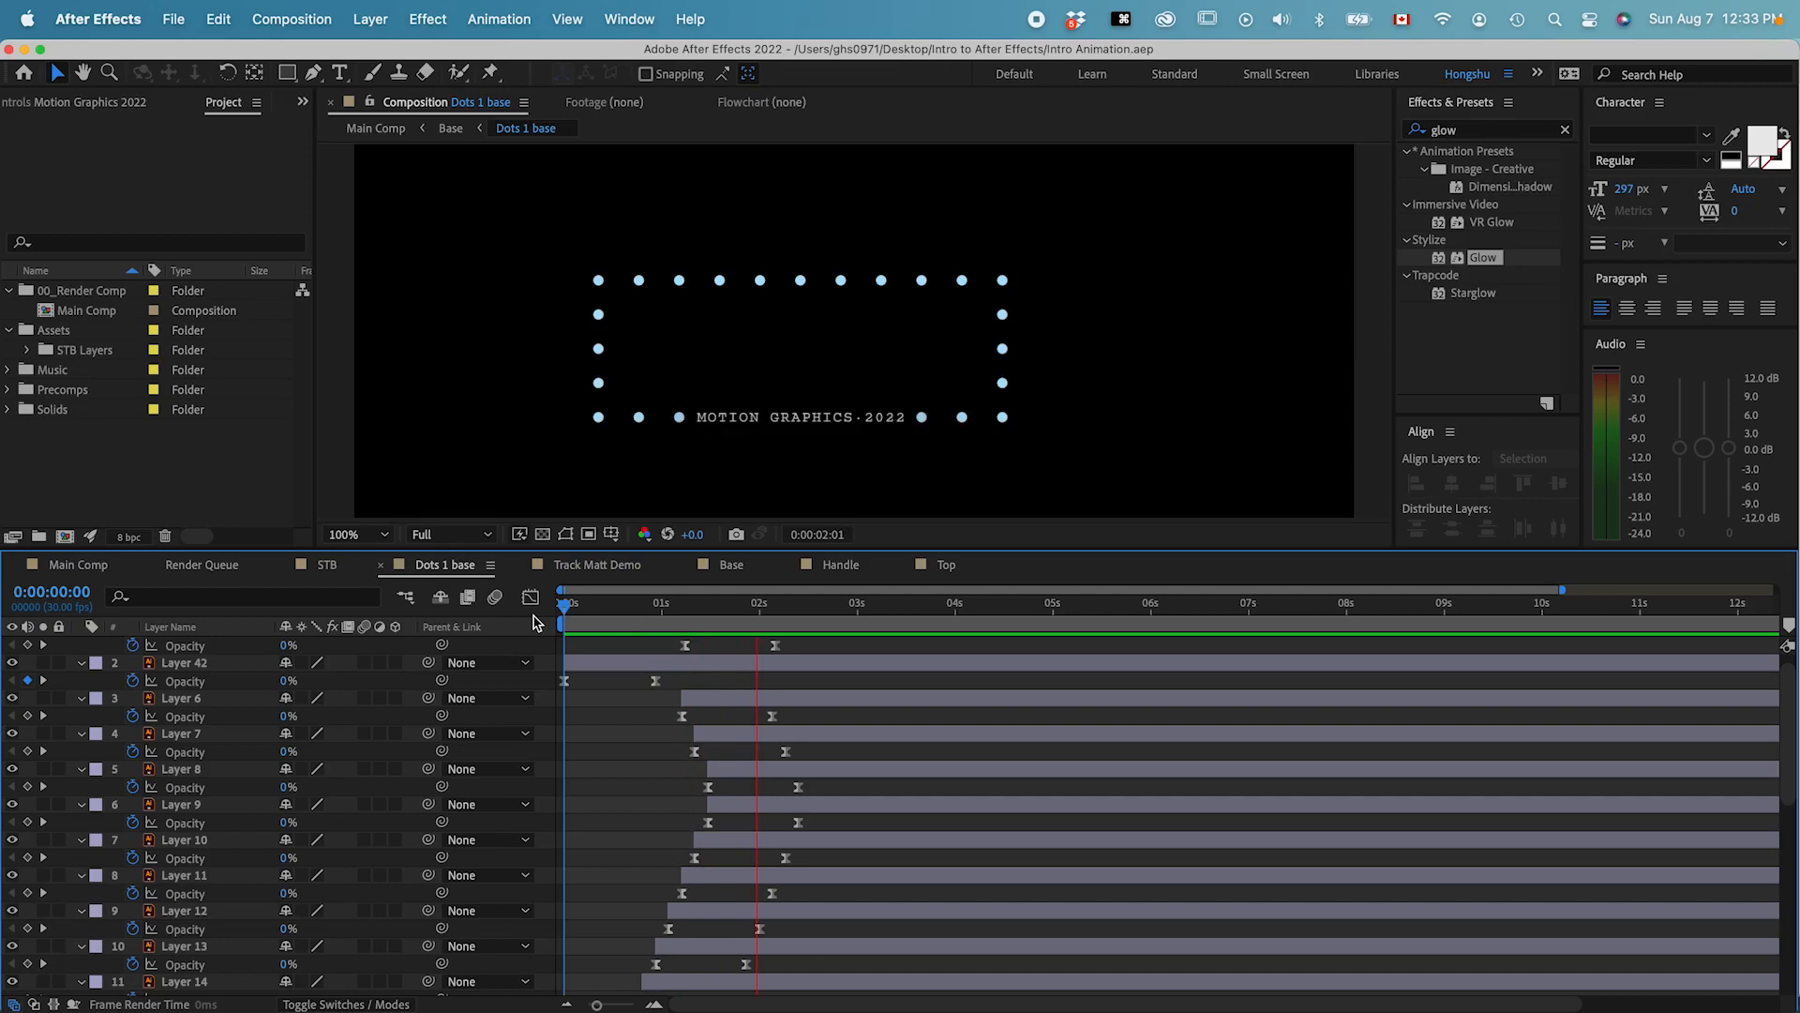
{"action": "key", "text": "space"}
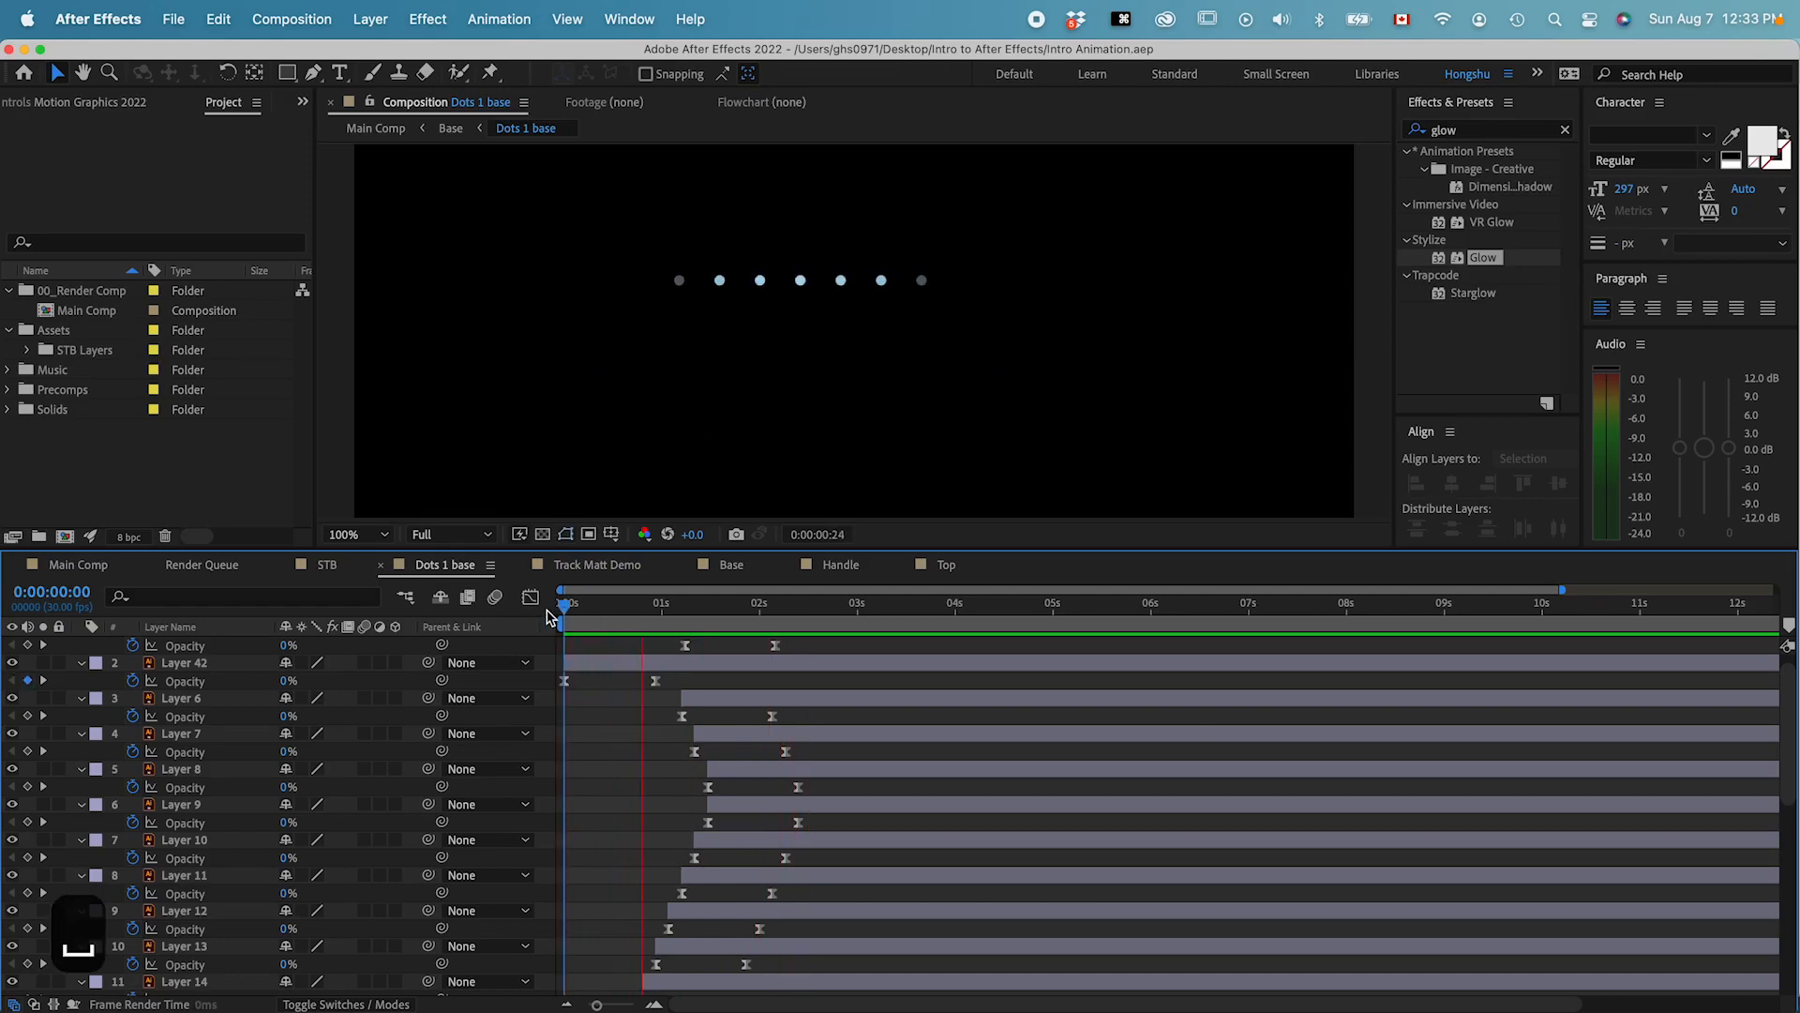
{"action": "key", "text": "space"}
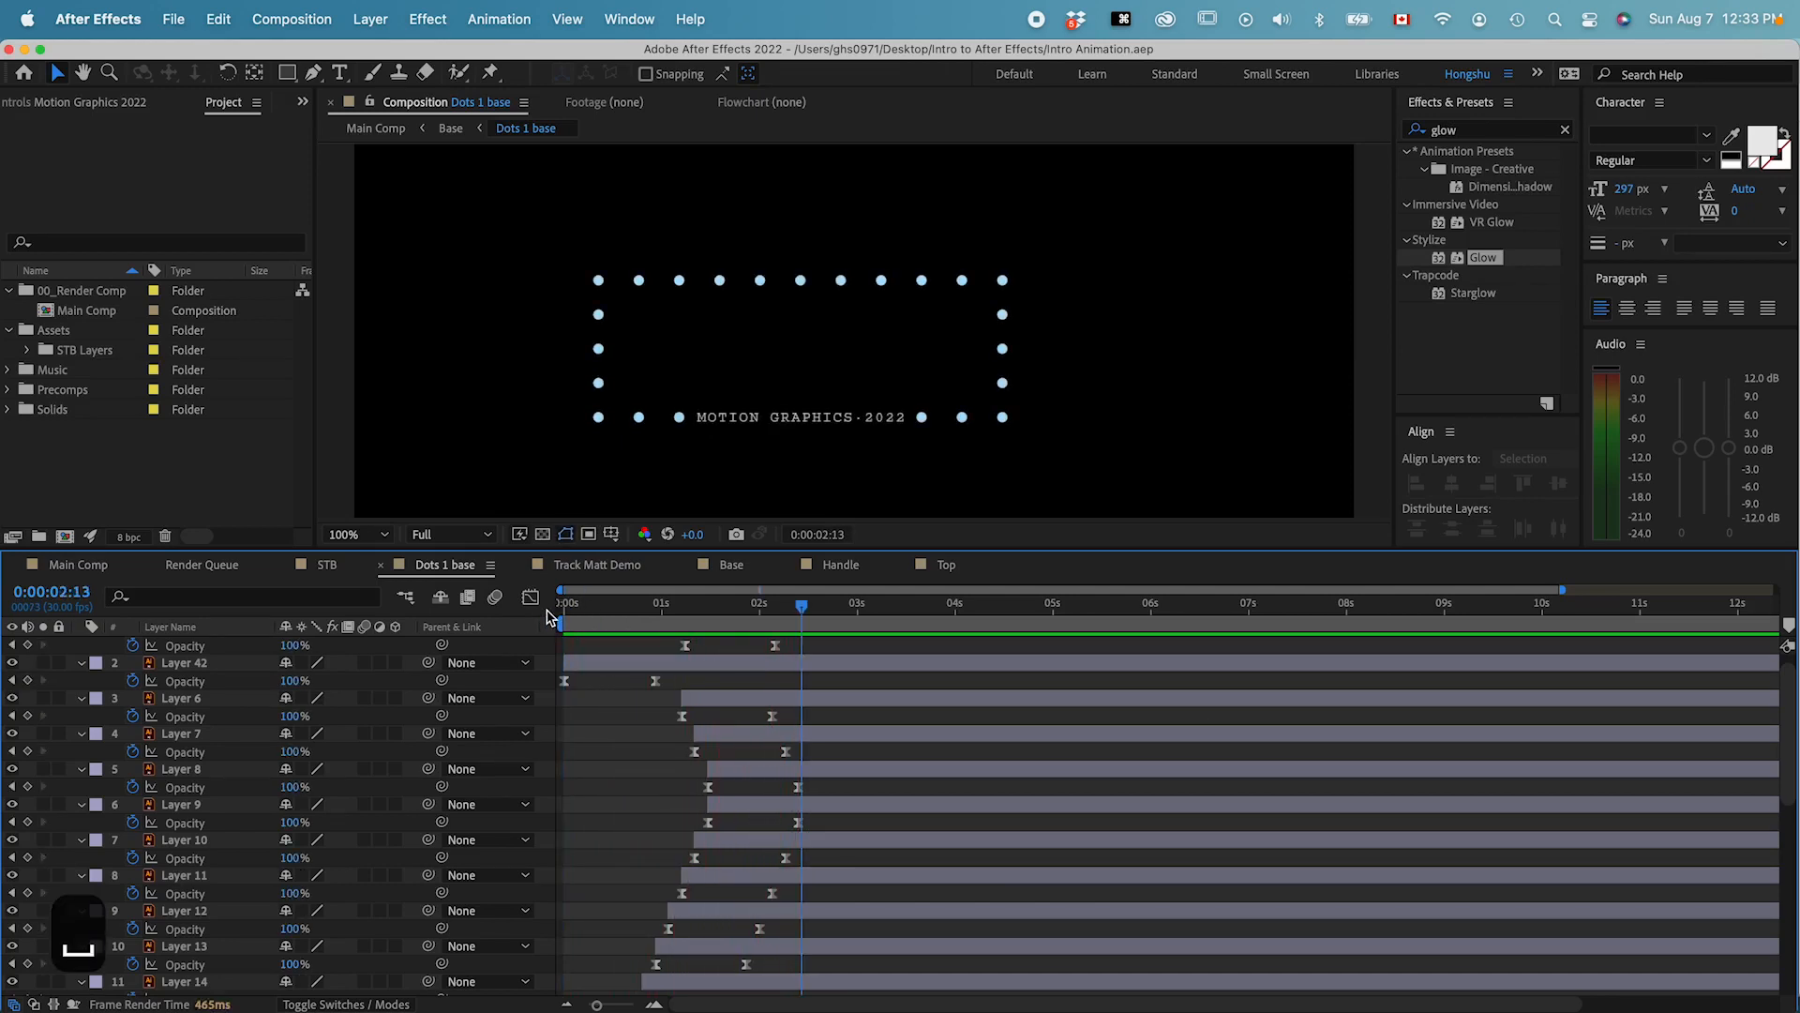
- Return to the Base composition and shift the Dots 1 base layer to start at about 0:00:00:14
{"action": "left_click", "coordinate": [405, 598]}
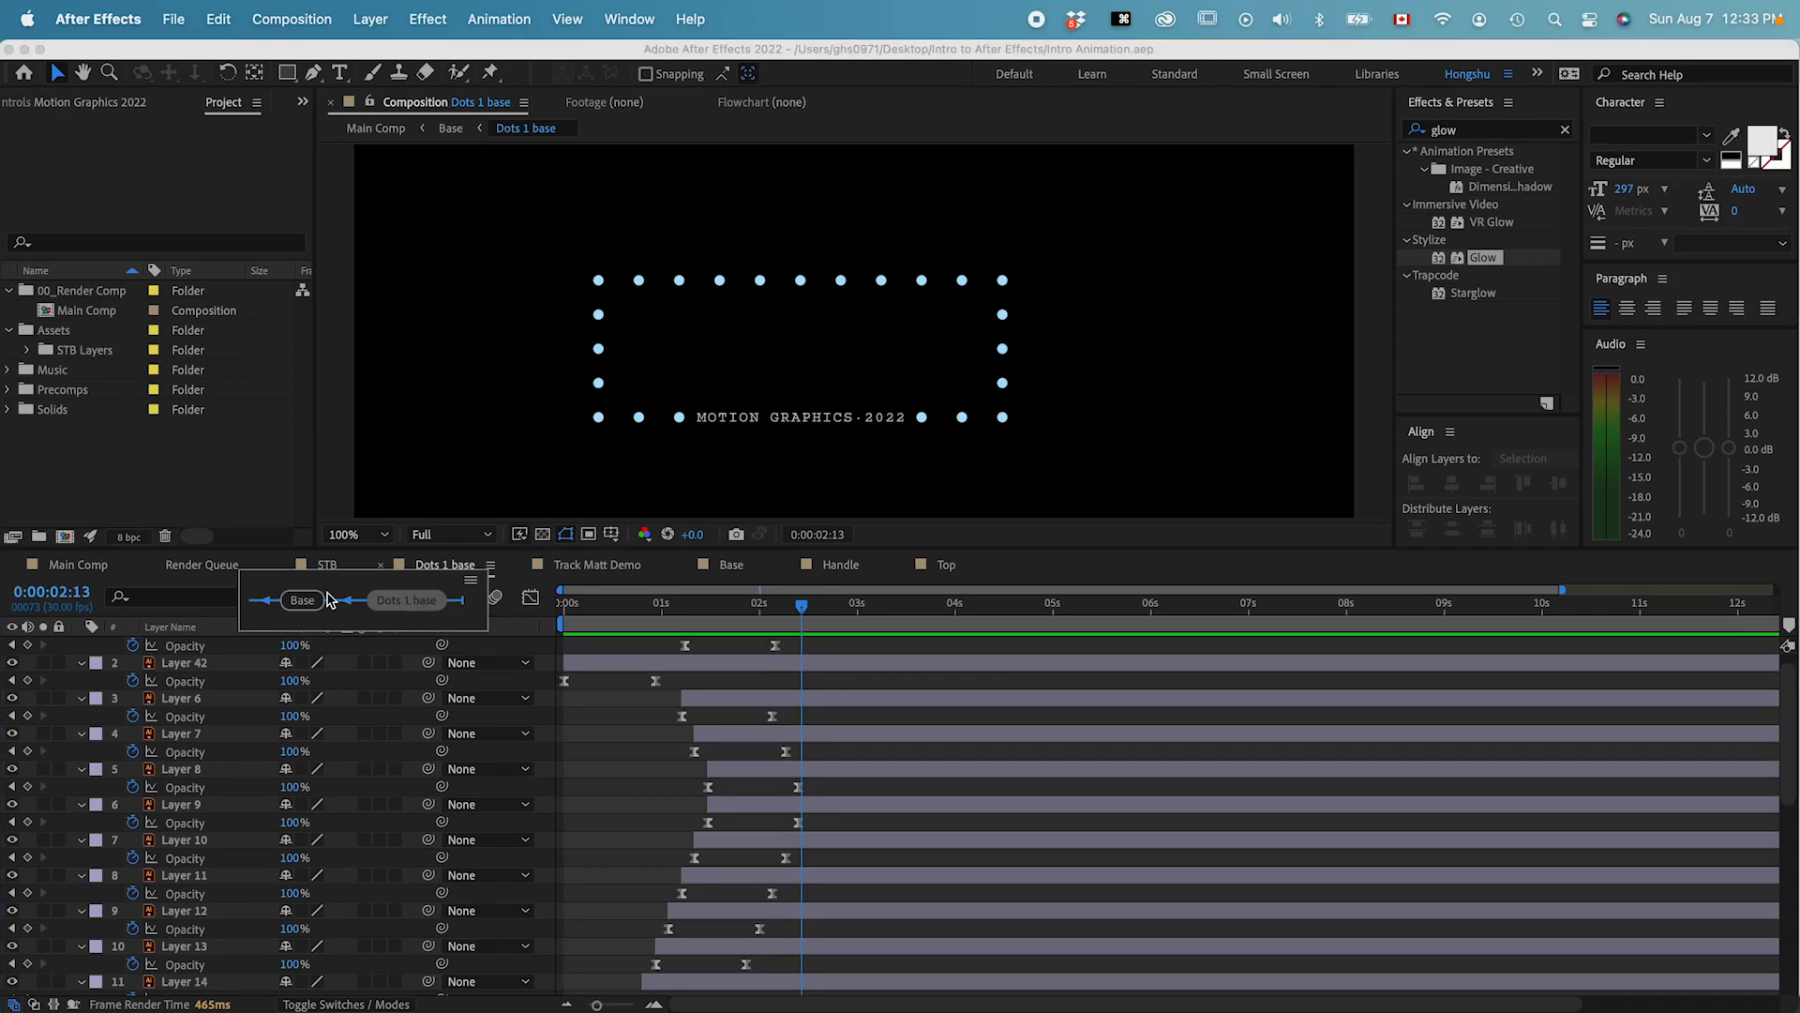
{"action": "left_click", "coordinate": [326, 600]}
{"action": "left_click_drag", "start_coordinate": [757, 611], "coordinate": [830, 653]}
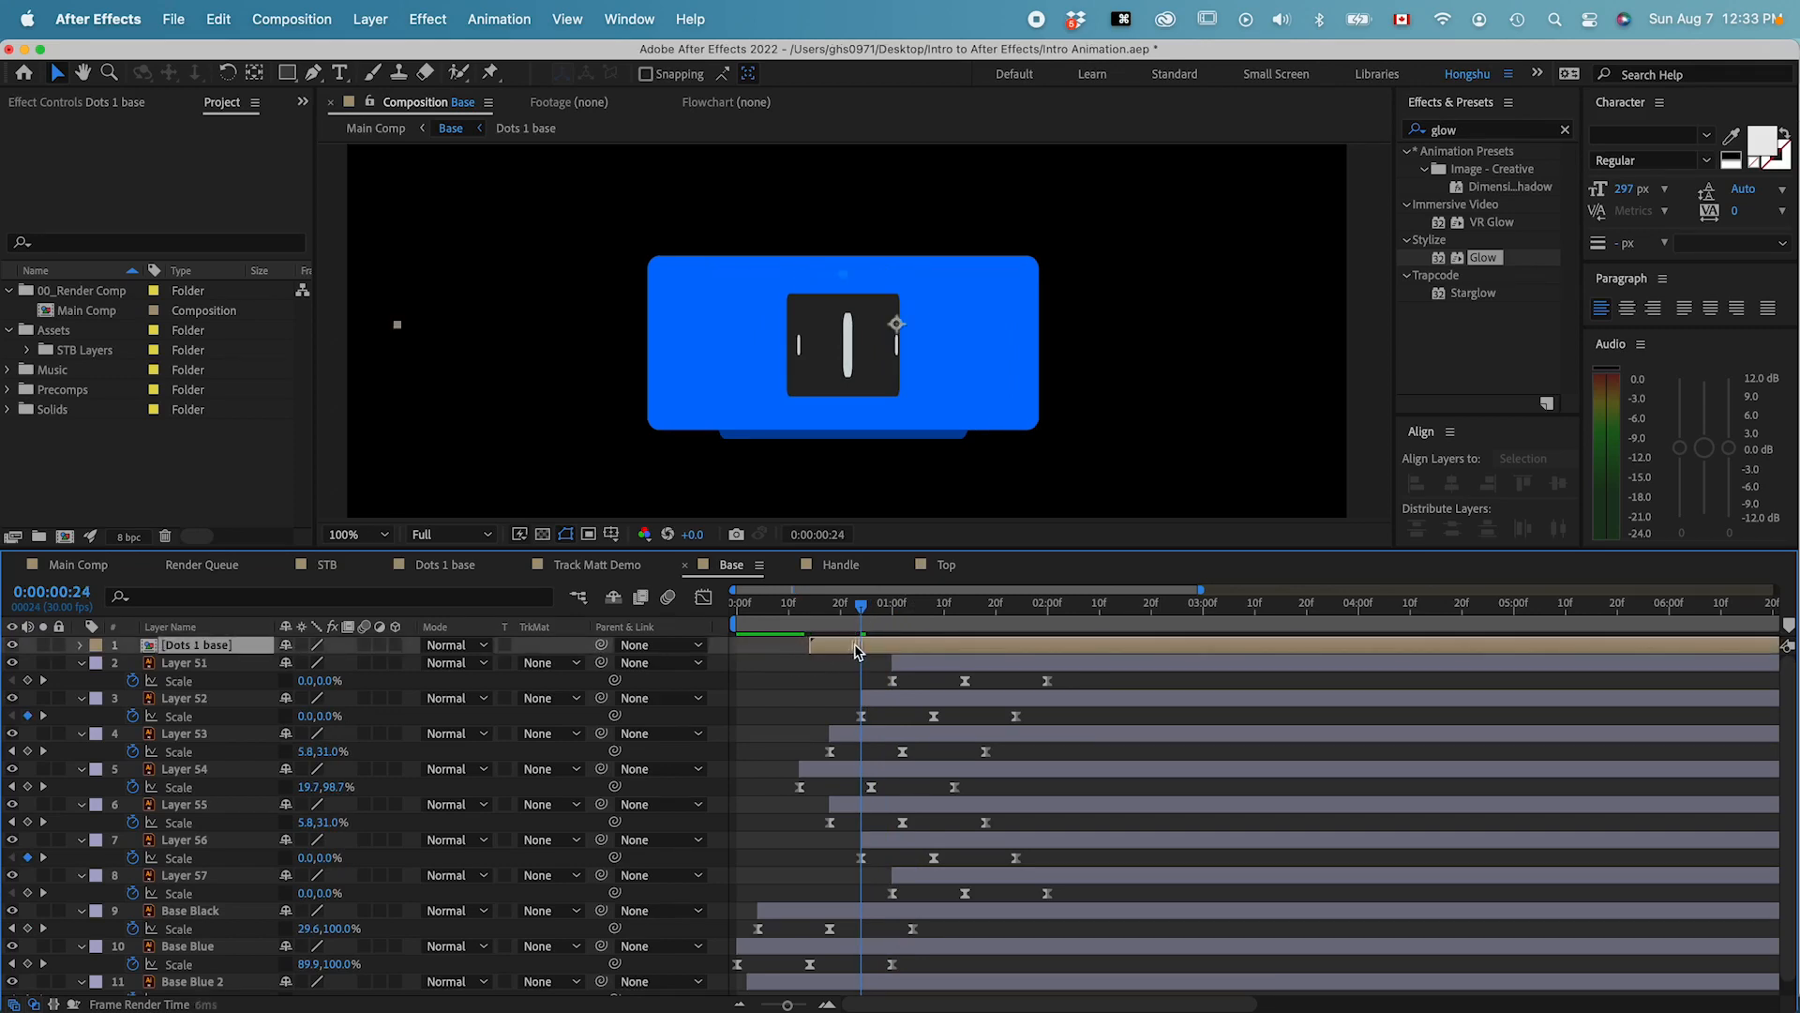
{"action": "left_click_drag", "start_coordinate": [824, 626], "coordinate": [1112, 623]}
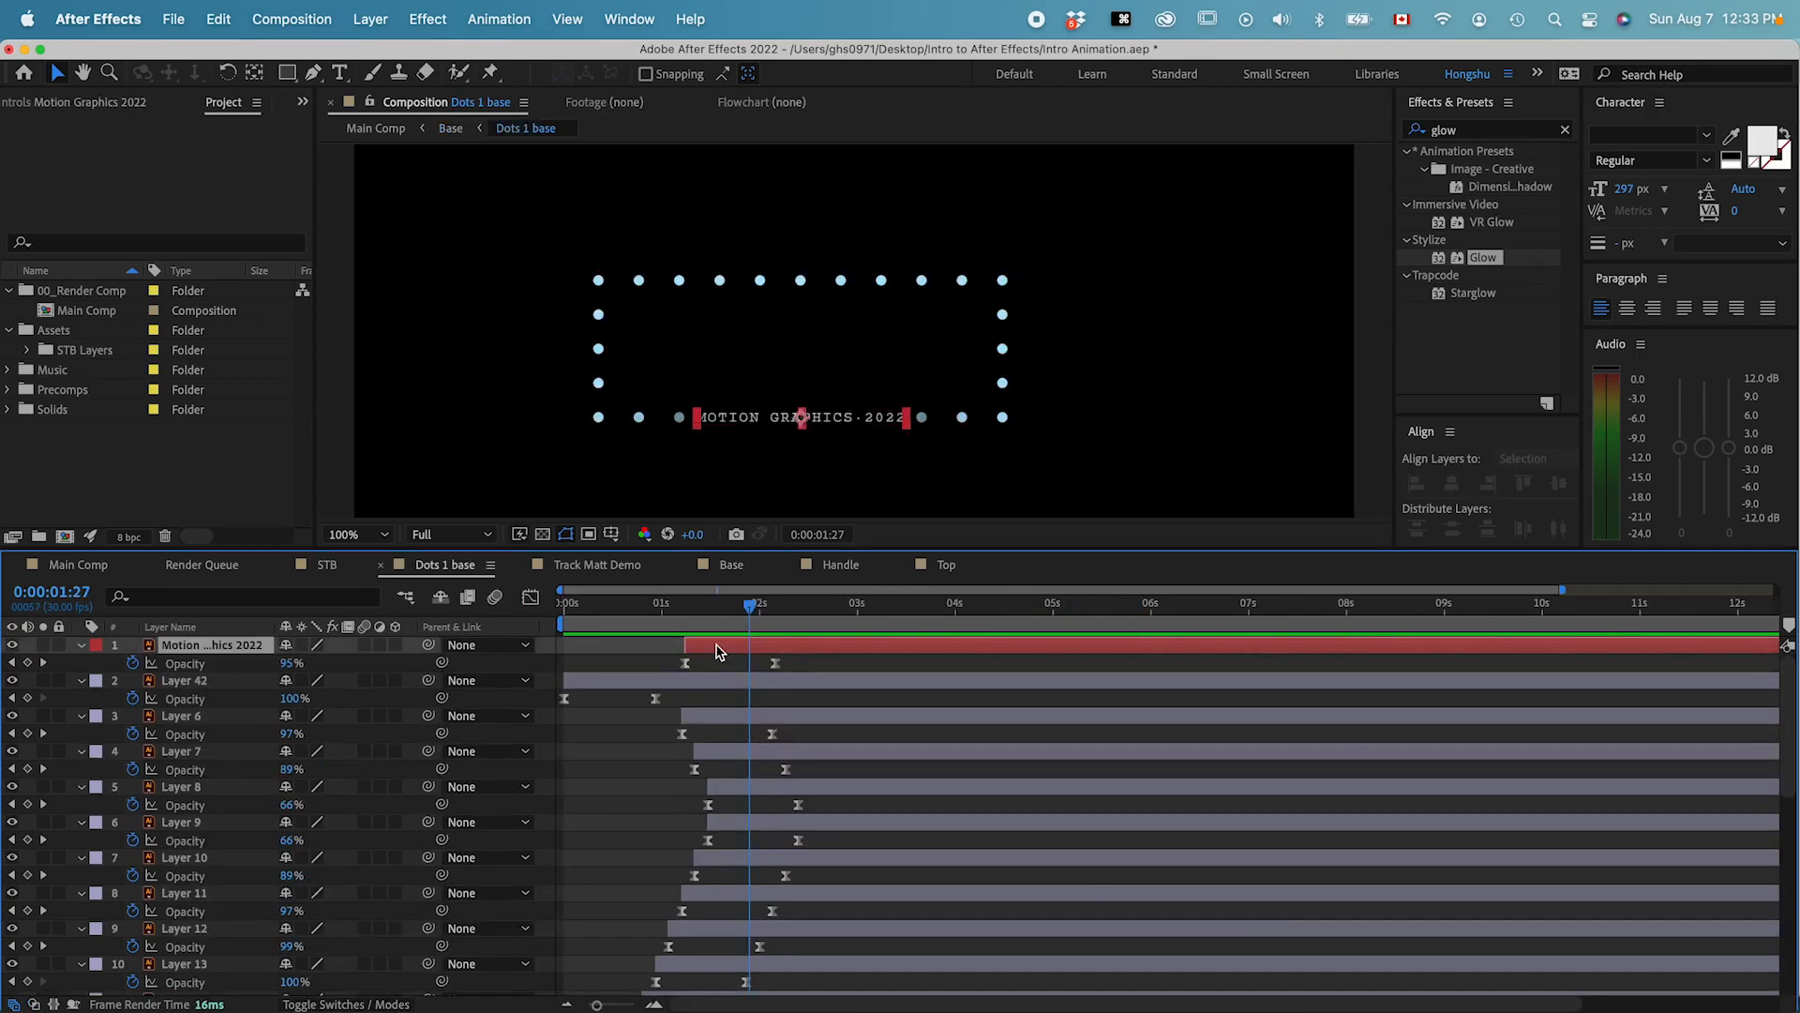
- In the Dots 1 base composition, delay the Motion Graphics 2022 text layer to start at about 0:00:01:21
{"action": "left_click_drag", "start_coordinate": [717, 644], "coordinate": [779, 627]}
{"action": "left_click", "coordinate": [740, 618]}
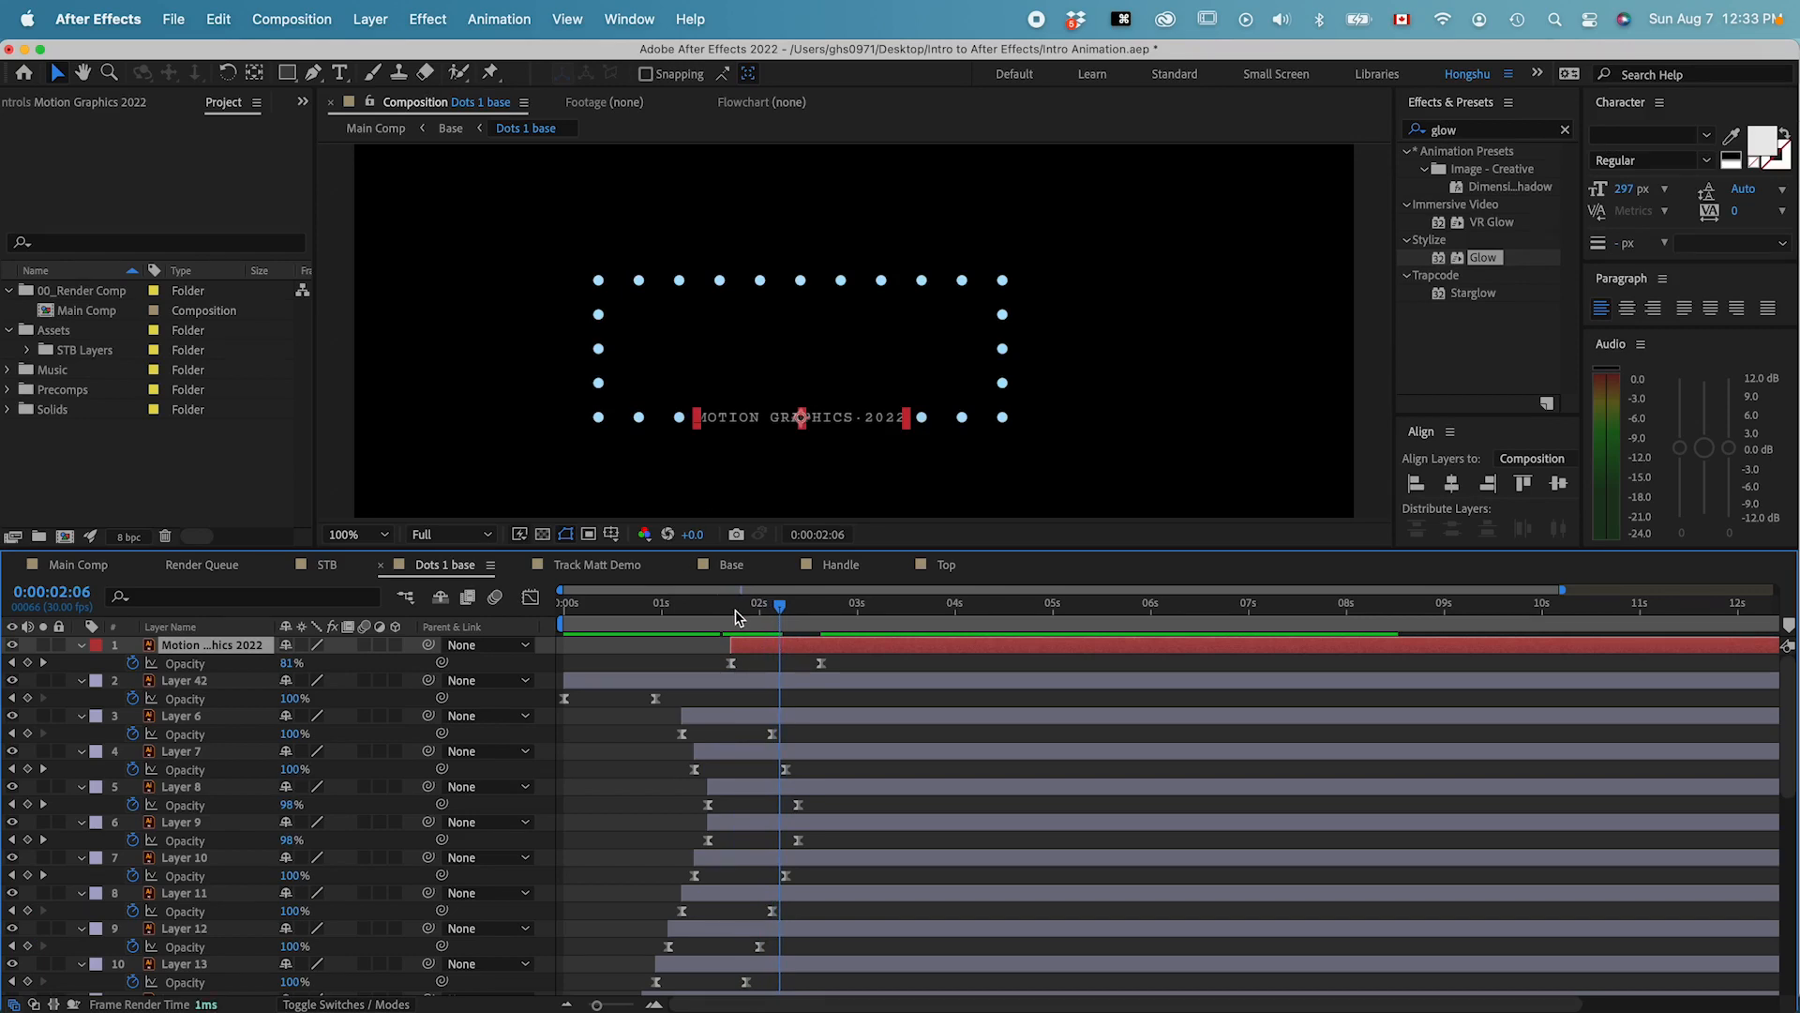
{"action": "left_click_drag", "start_coordinate": [740, 618], "coordinate": [792, 626]}
- Return to the Base composition and preview its animation with the dots and text
{"action": "left_click", "coordinate": [405, 597]}
{"action": "left_click", "coordinate": [326, 605]}
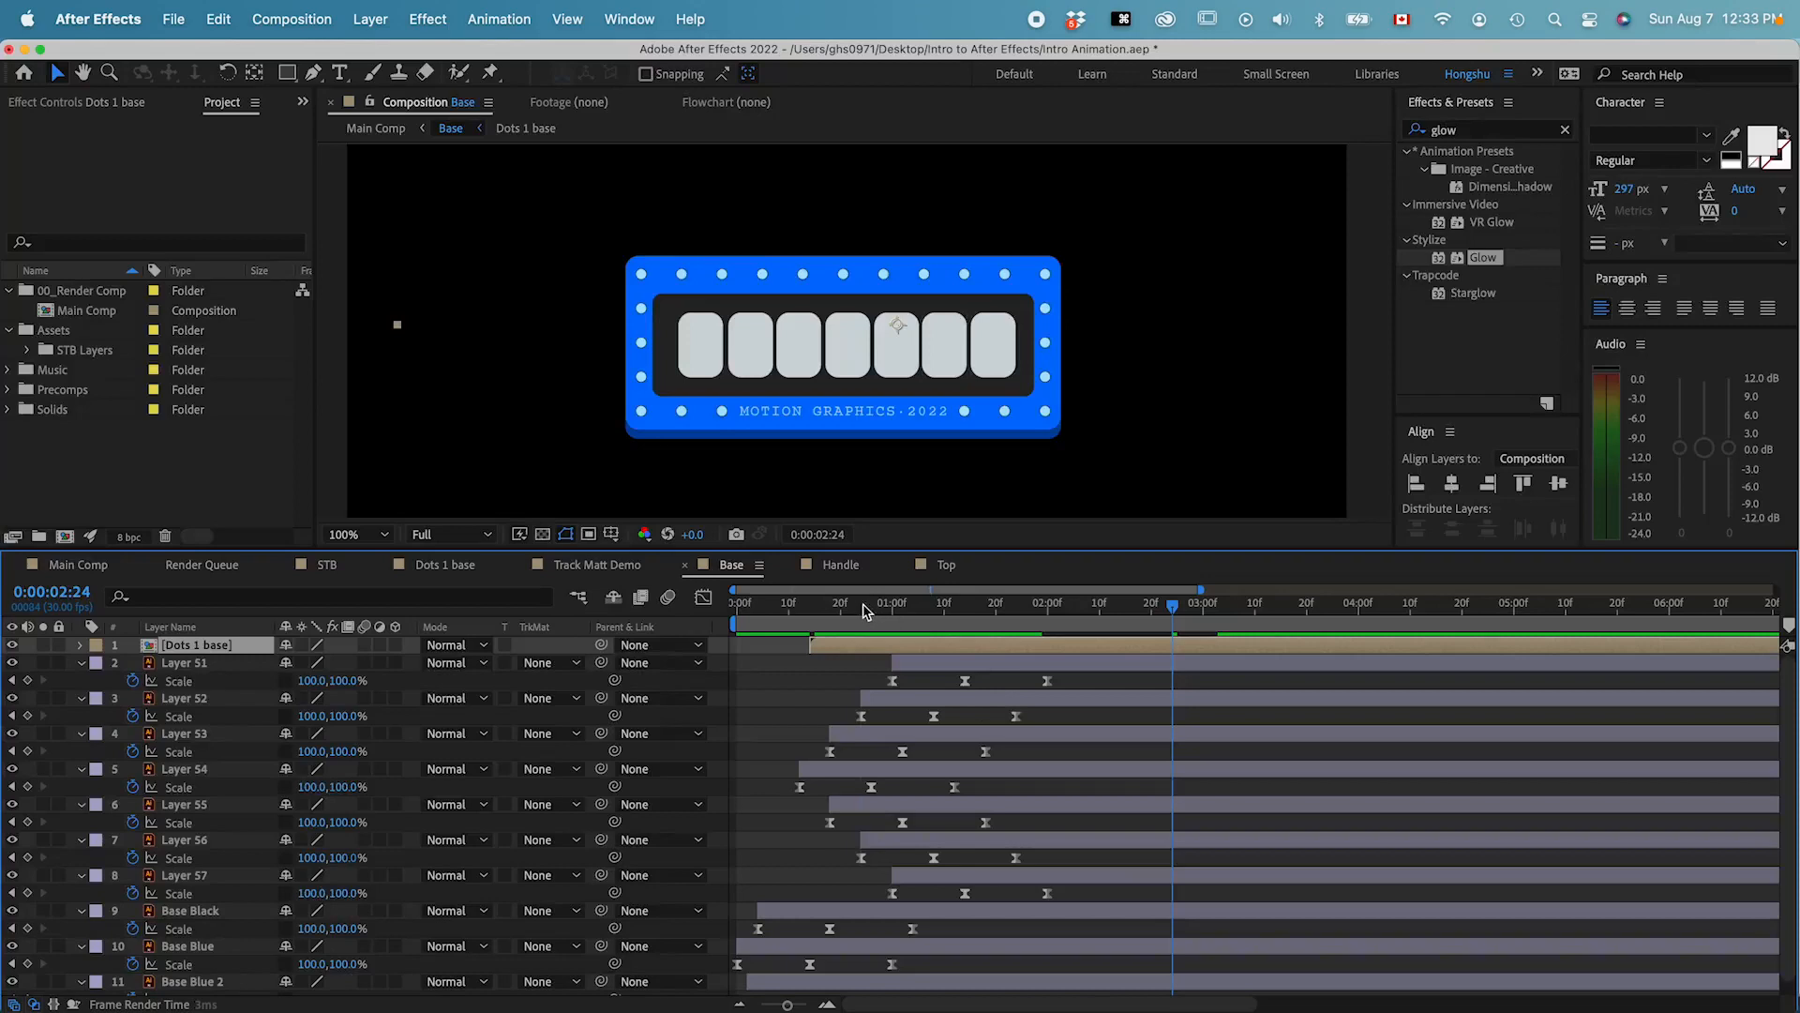
{"action": "key", "text": "space"}
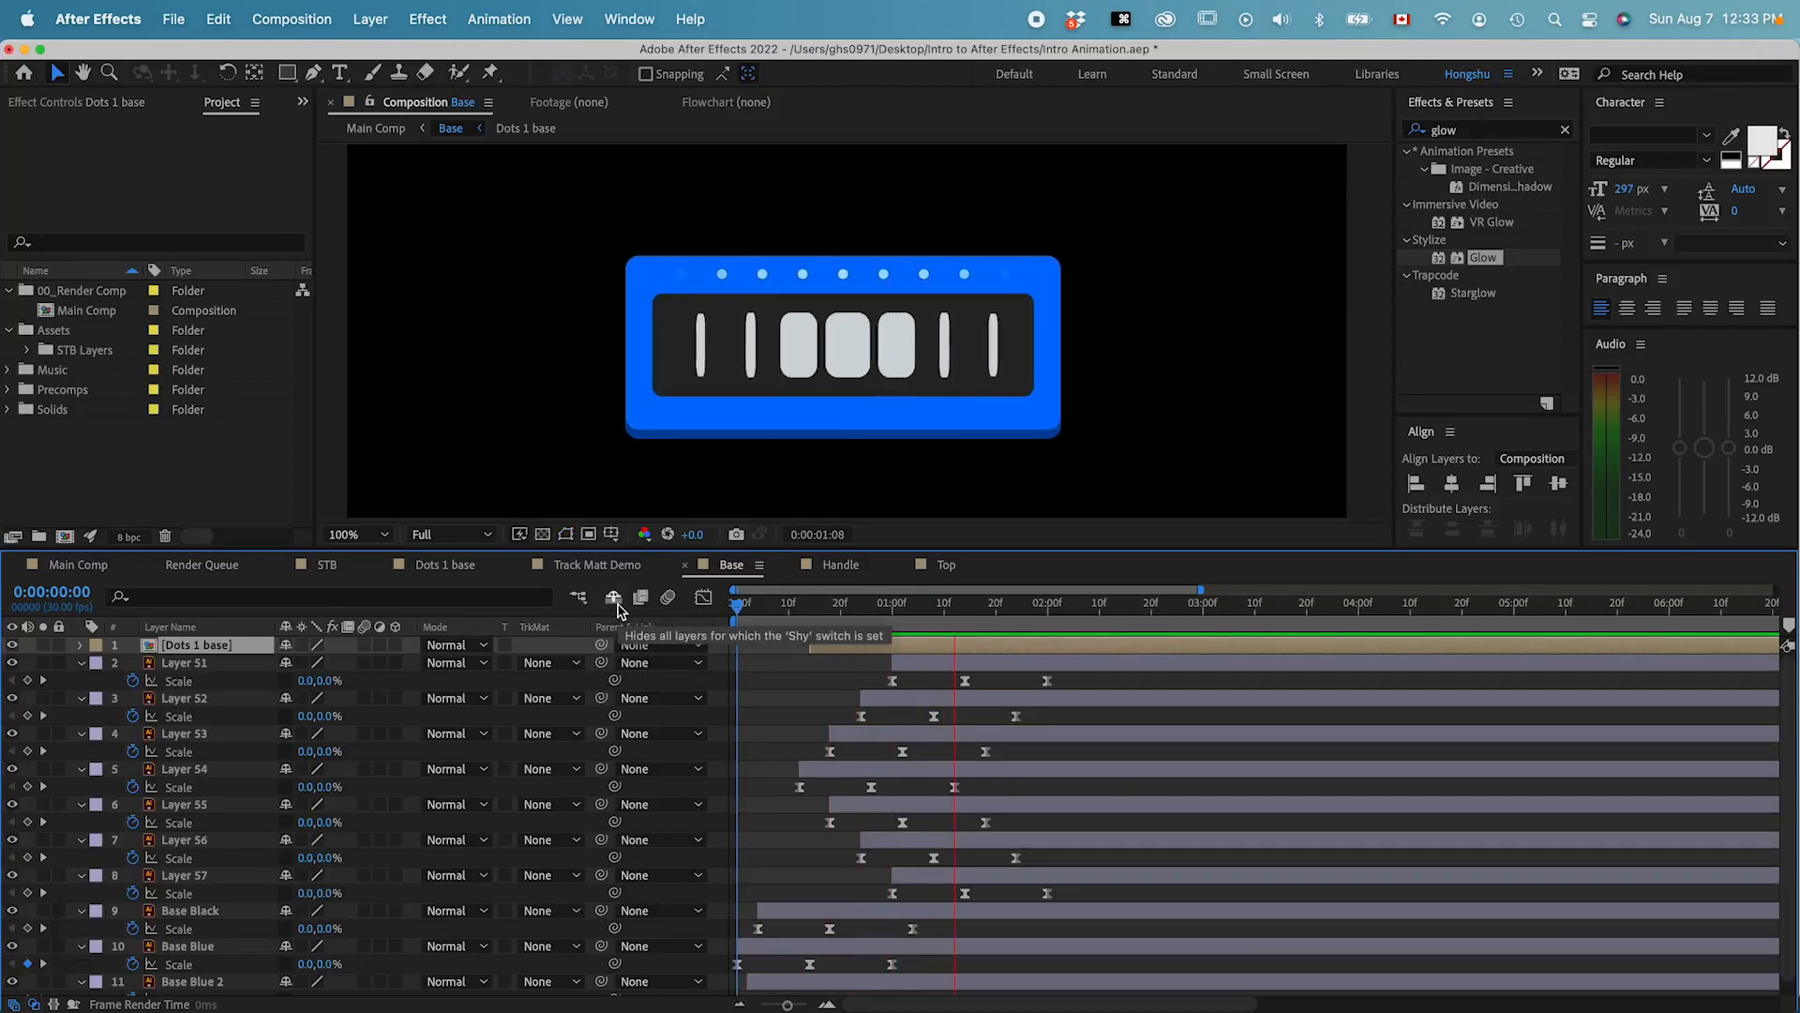
{"action": "key", "text": "space"}
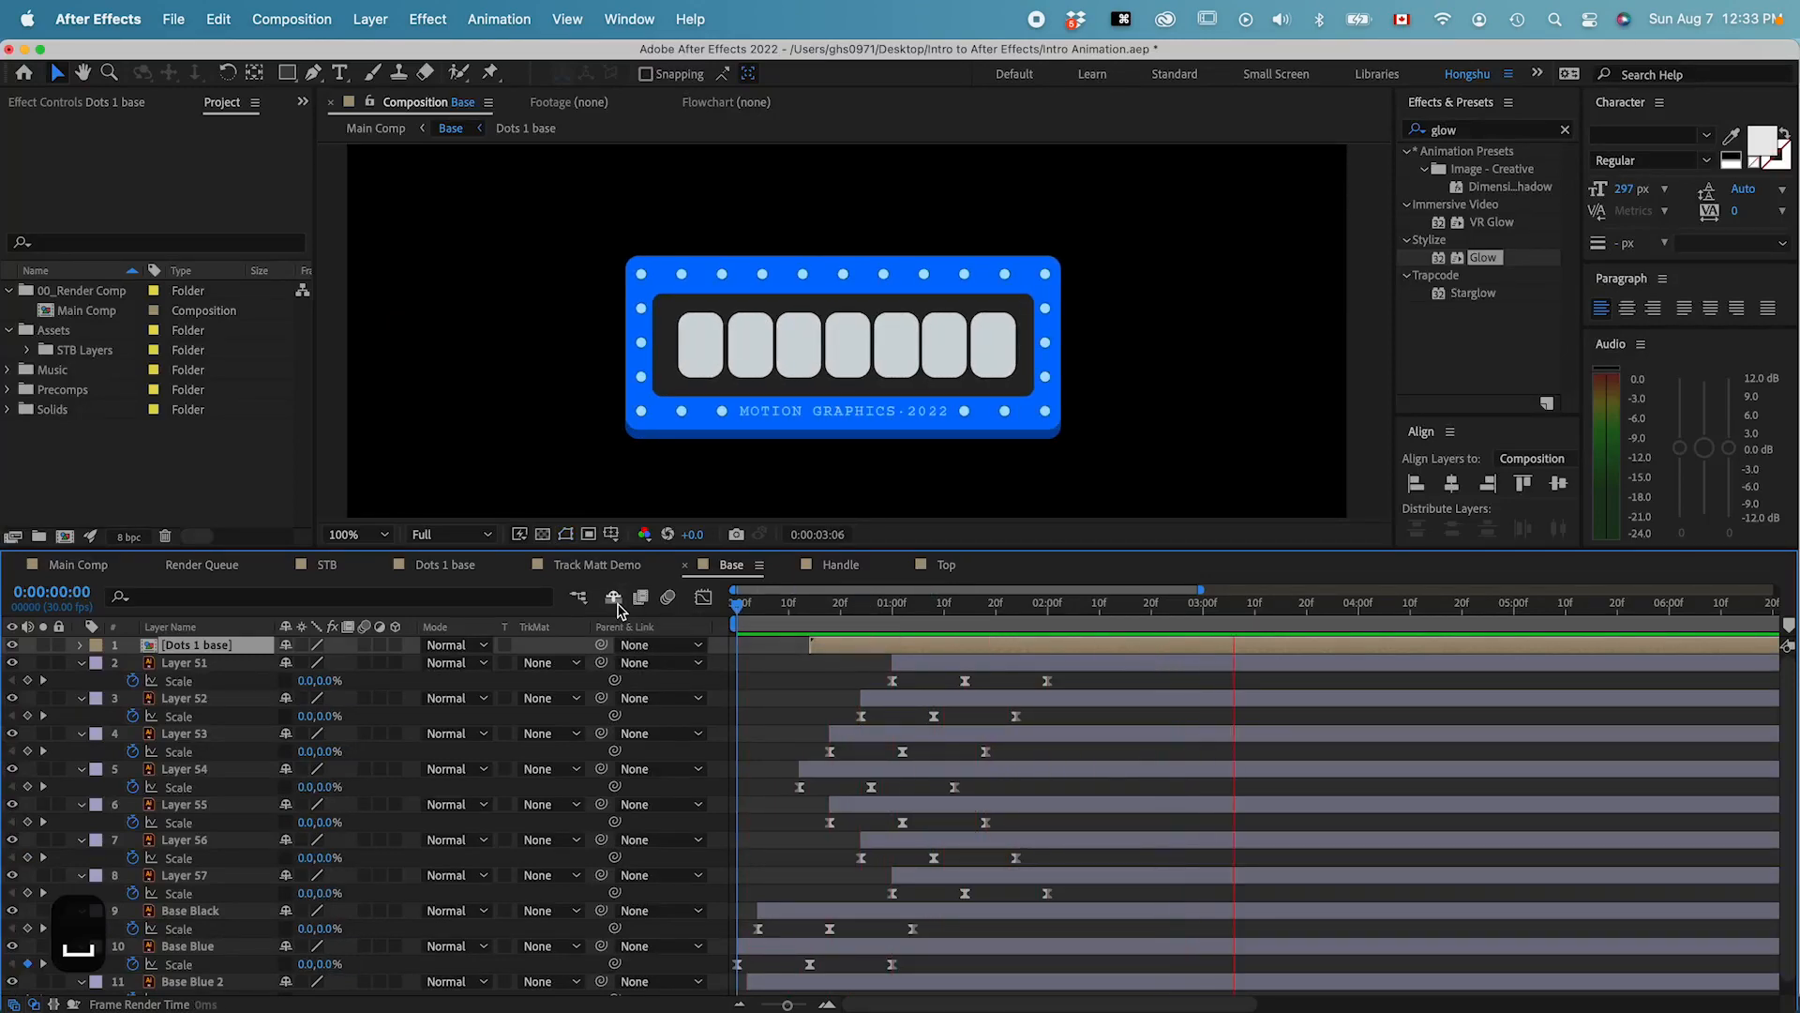
- Save the project and preview the slot machine animation from the start of Main Comp
{"action": "key", "text": "cmd+s"}
{"action": "left_click", "coordinate": [578, 597]}
{"action": "left_click", "coordinate": [478, 602]}
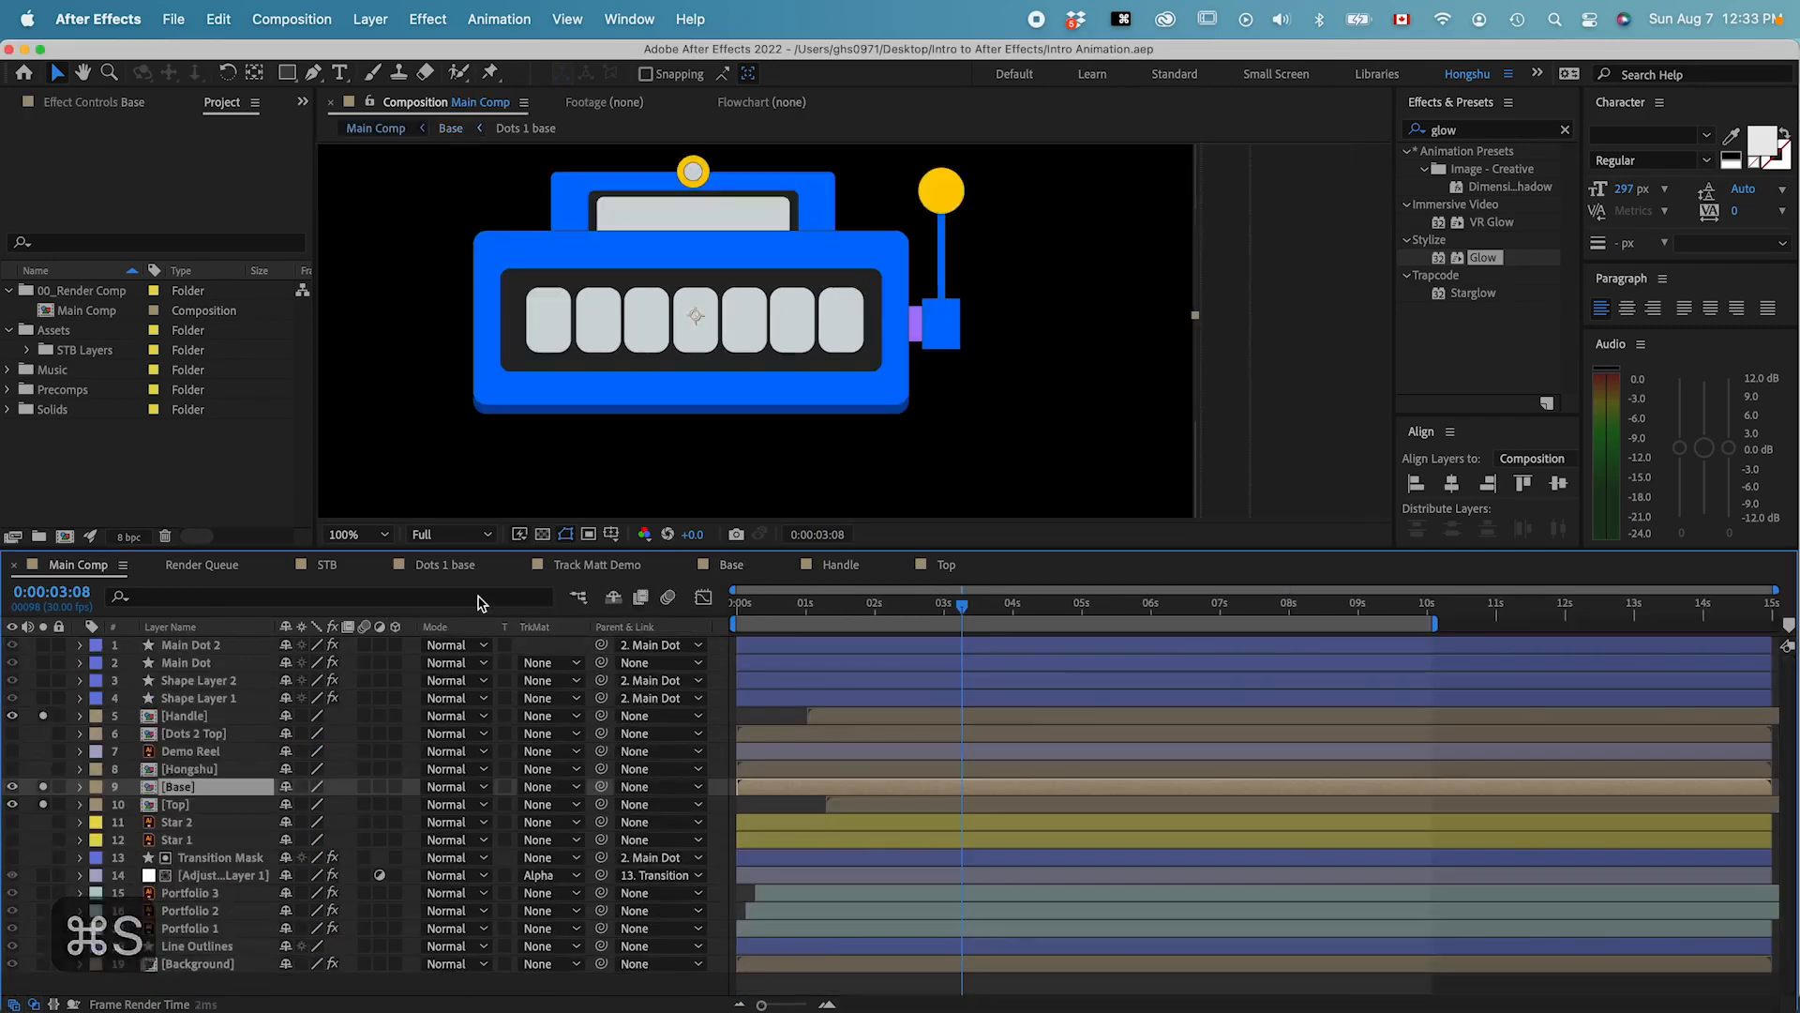
{"action": "key", "text": "Home"}
{"action": "key", "text": "space"}
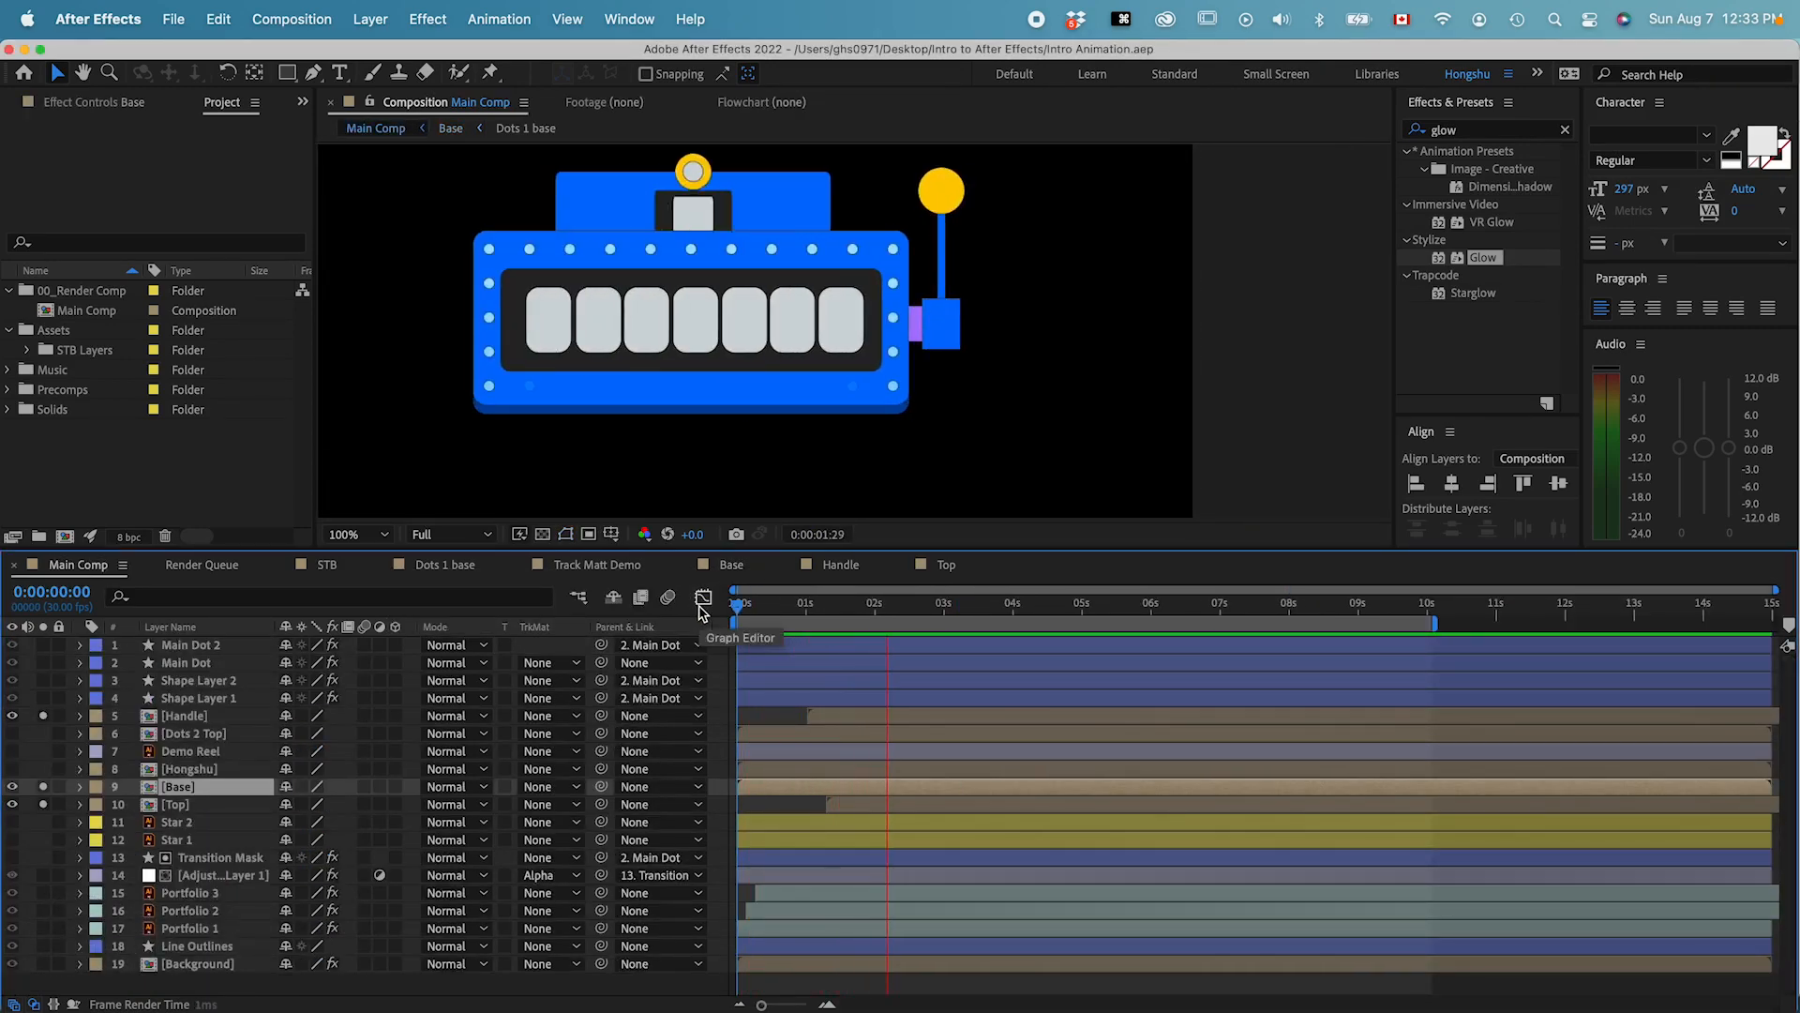
{"action": "key", "text": "space"}
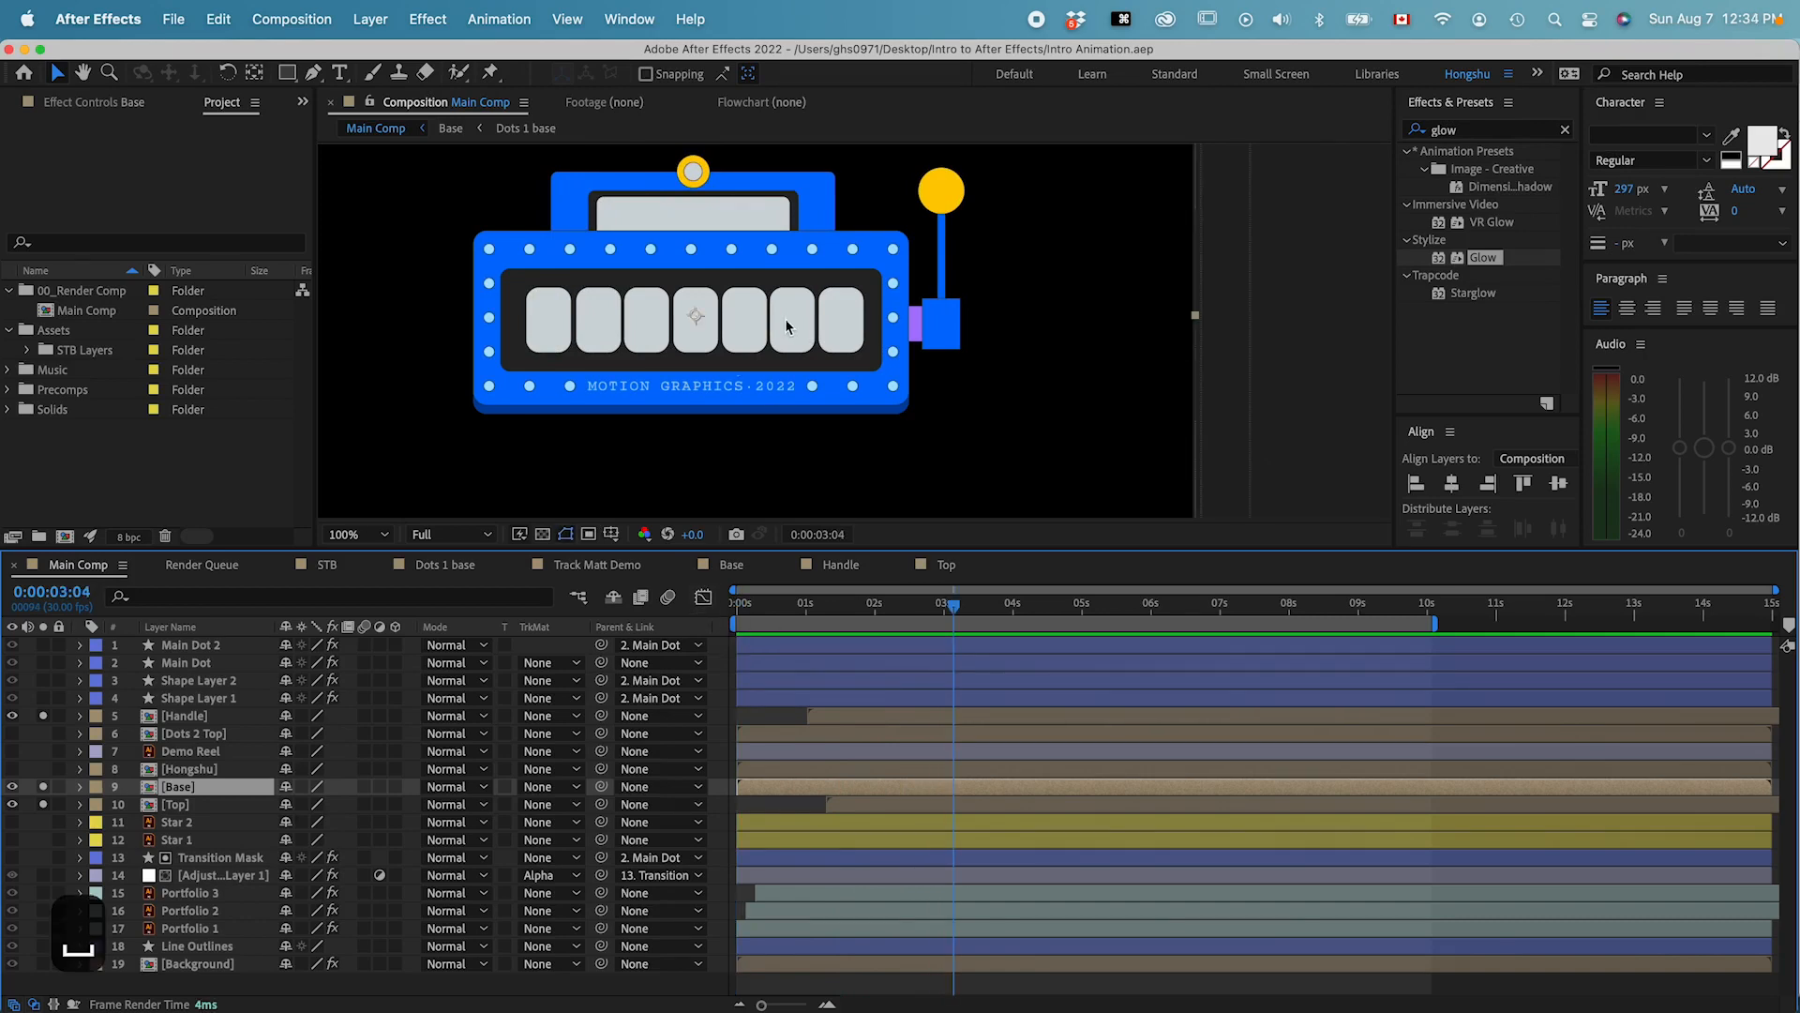
- Make the Dots 2 Top layer visible, solo it, and position its dots over the machine's top section
{"action": "left_click", "coordinate": [186, 740]}
{"action": "left_click", "coordinate": [15, 735]}
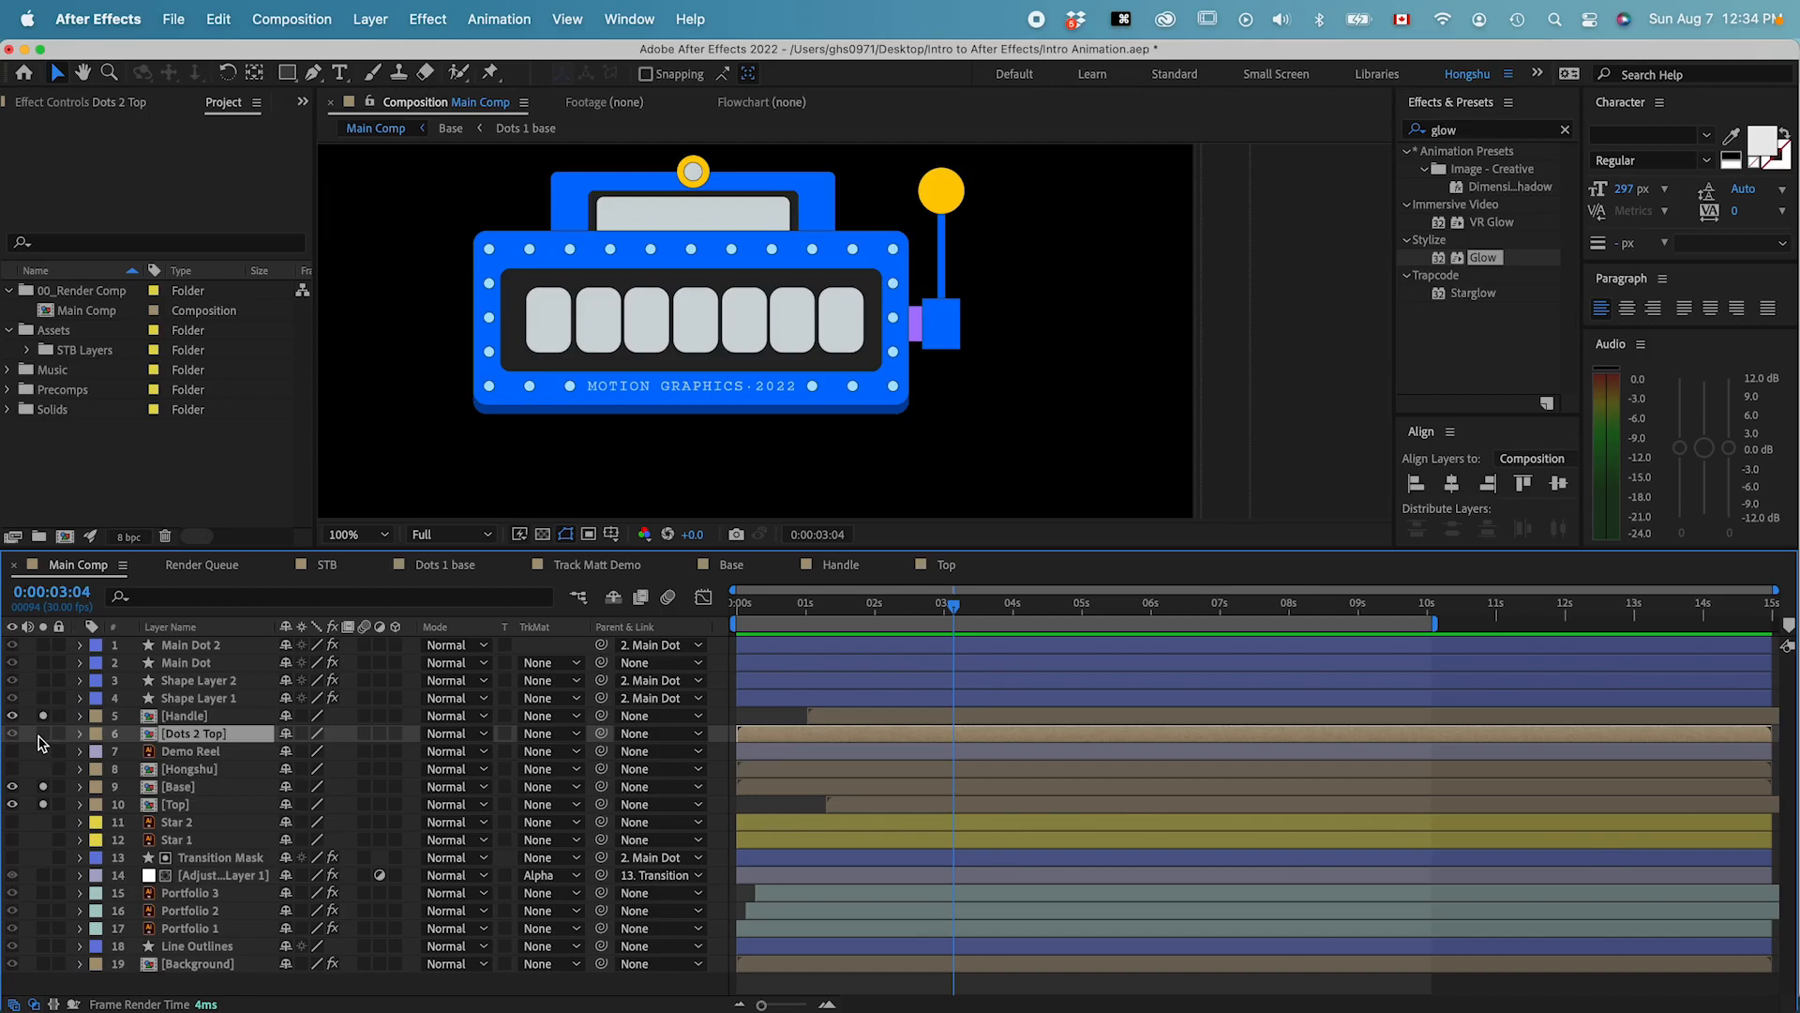
{"action": "left_click", "coordinate": [43, 736]}
{"action": "left_click_drag", "start_coordinate": [767, 238], "coordinate": [812, 218]}
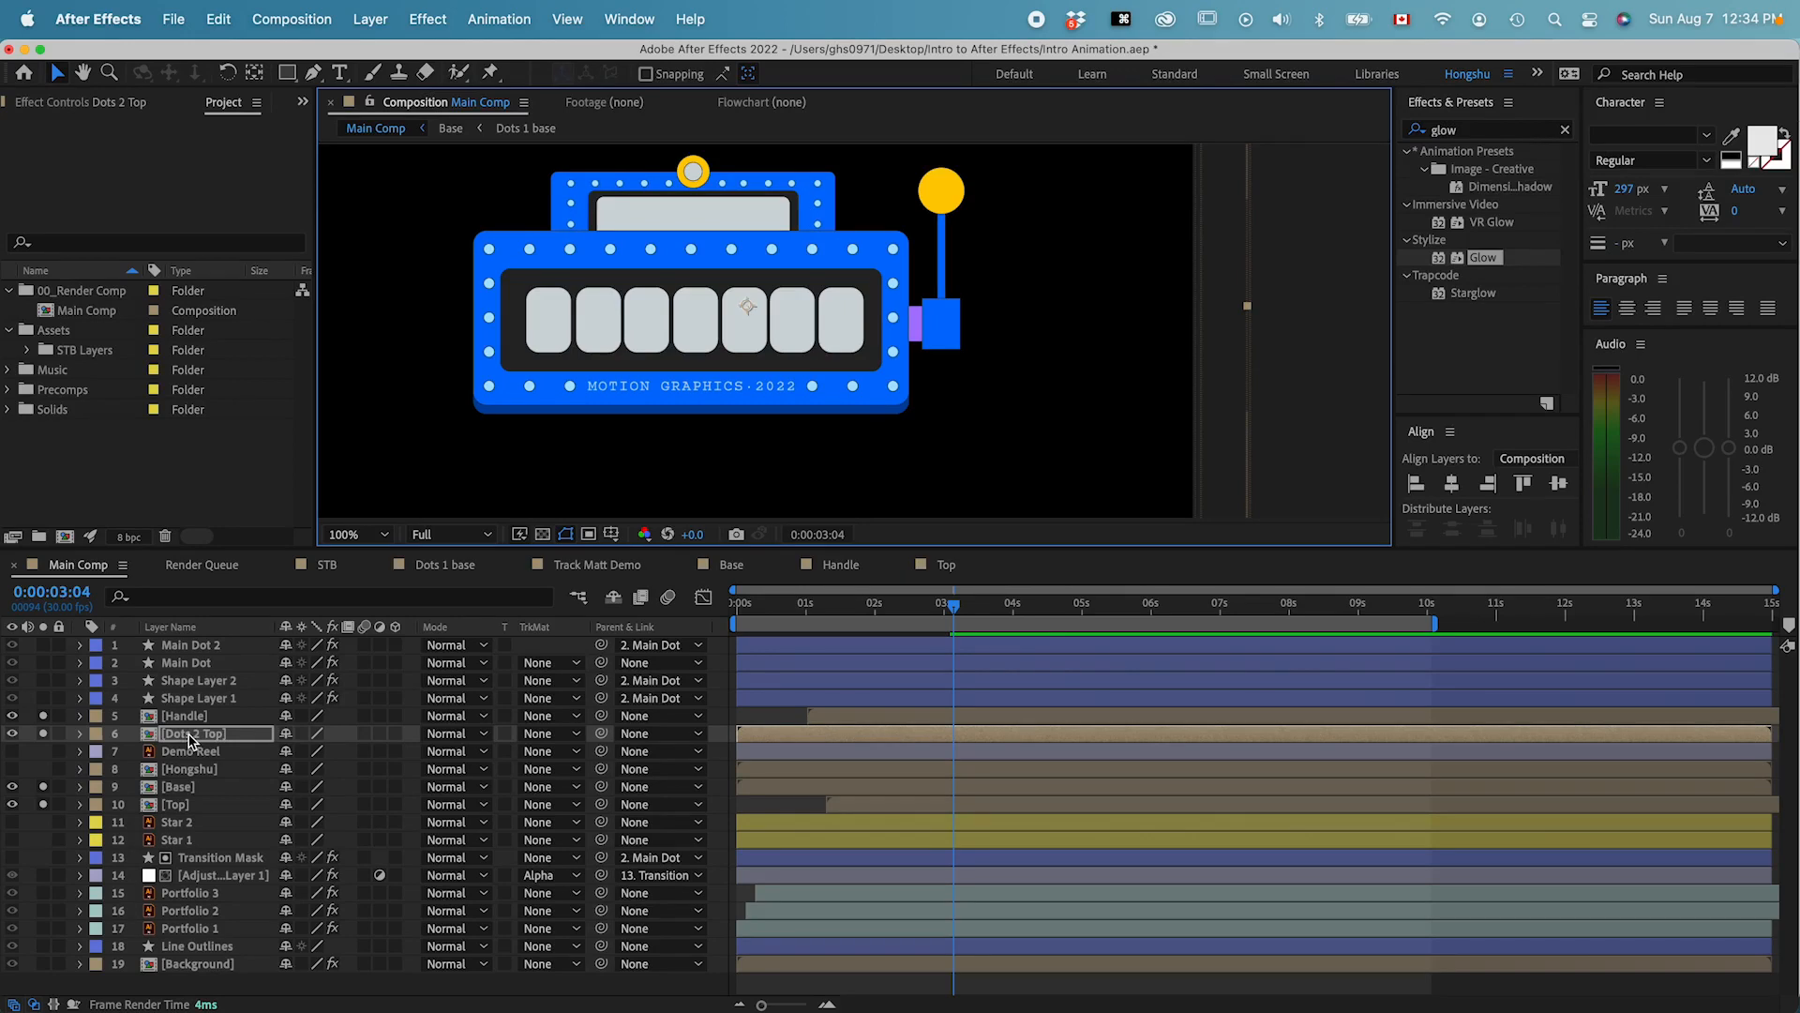
- Move the Dots 2 Top layer from Main Comp into the Top composition and align its dots with the blue frame
{"action": "key", "text": "super+x"}
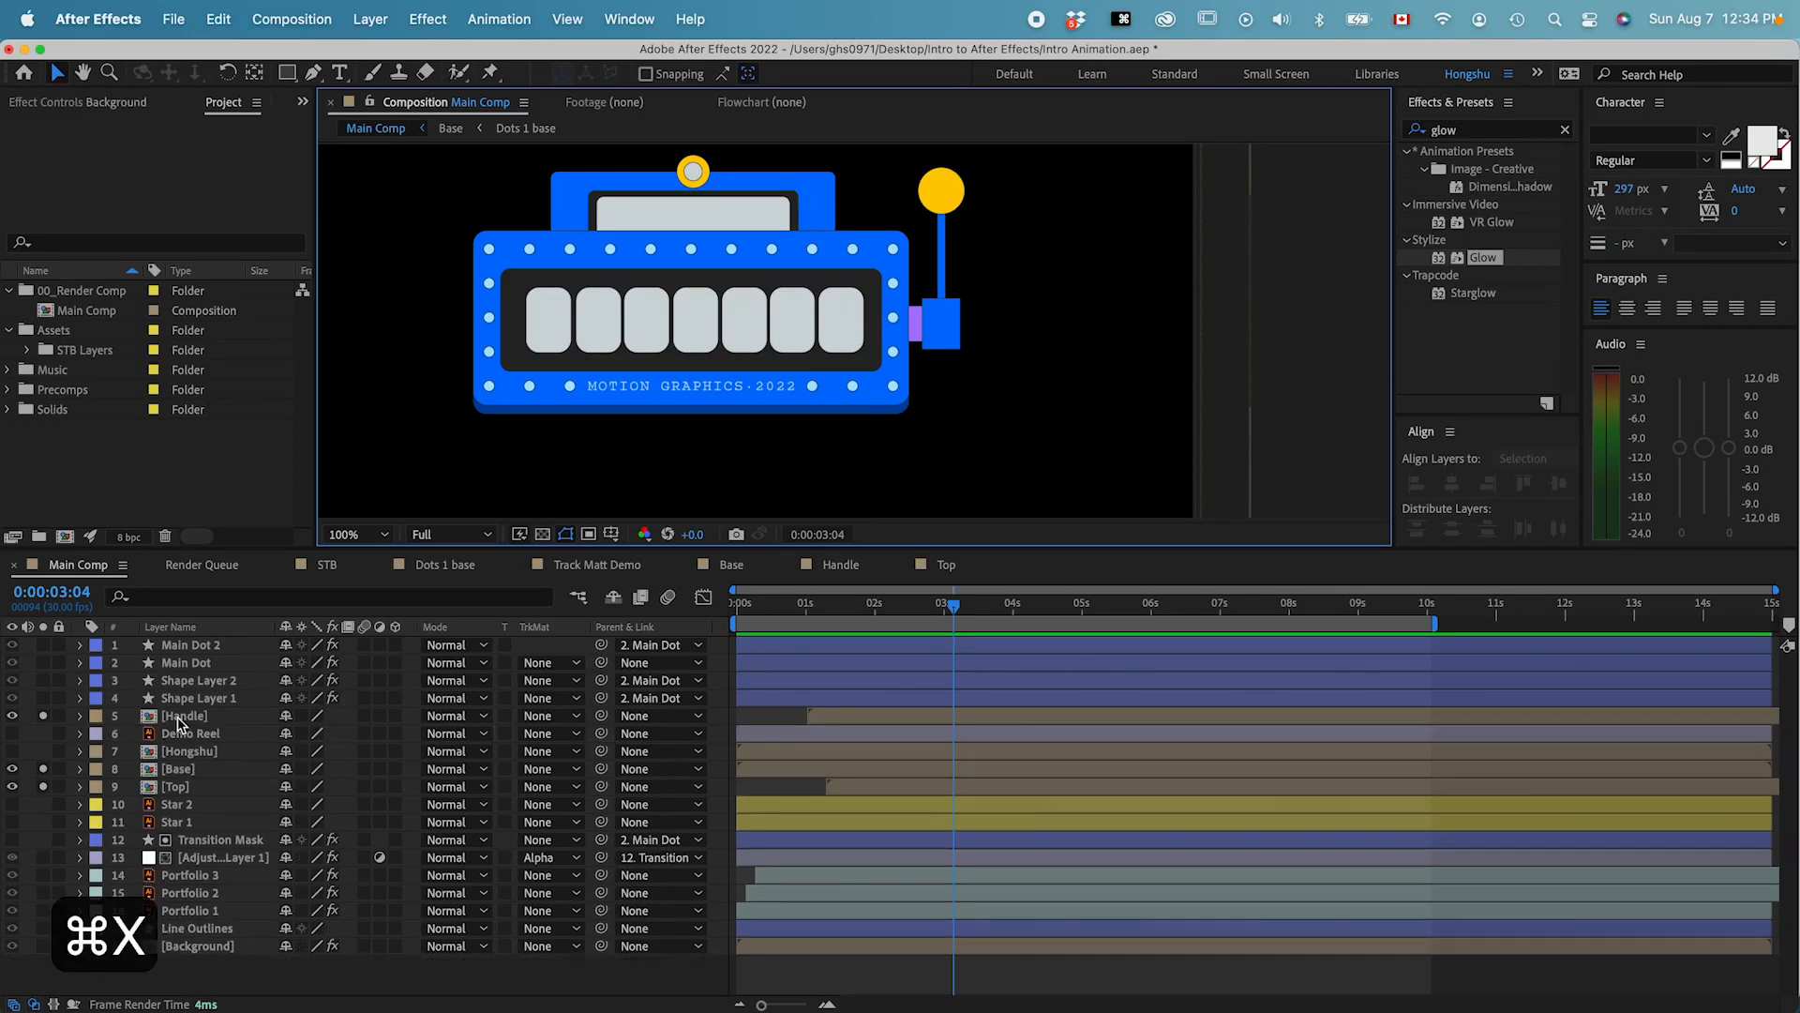
{"action": "double_click", "coordinate": [188, 787]}
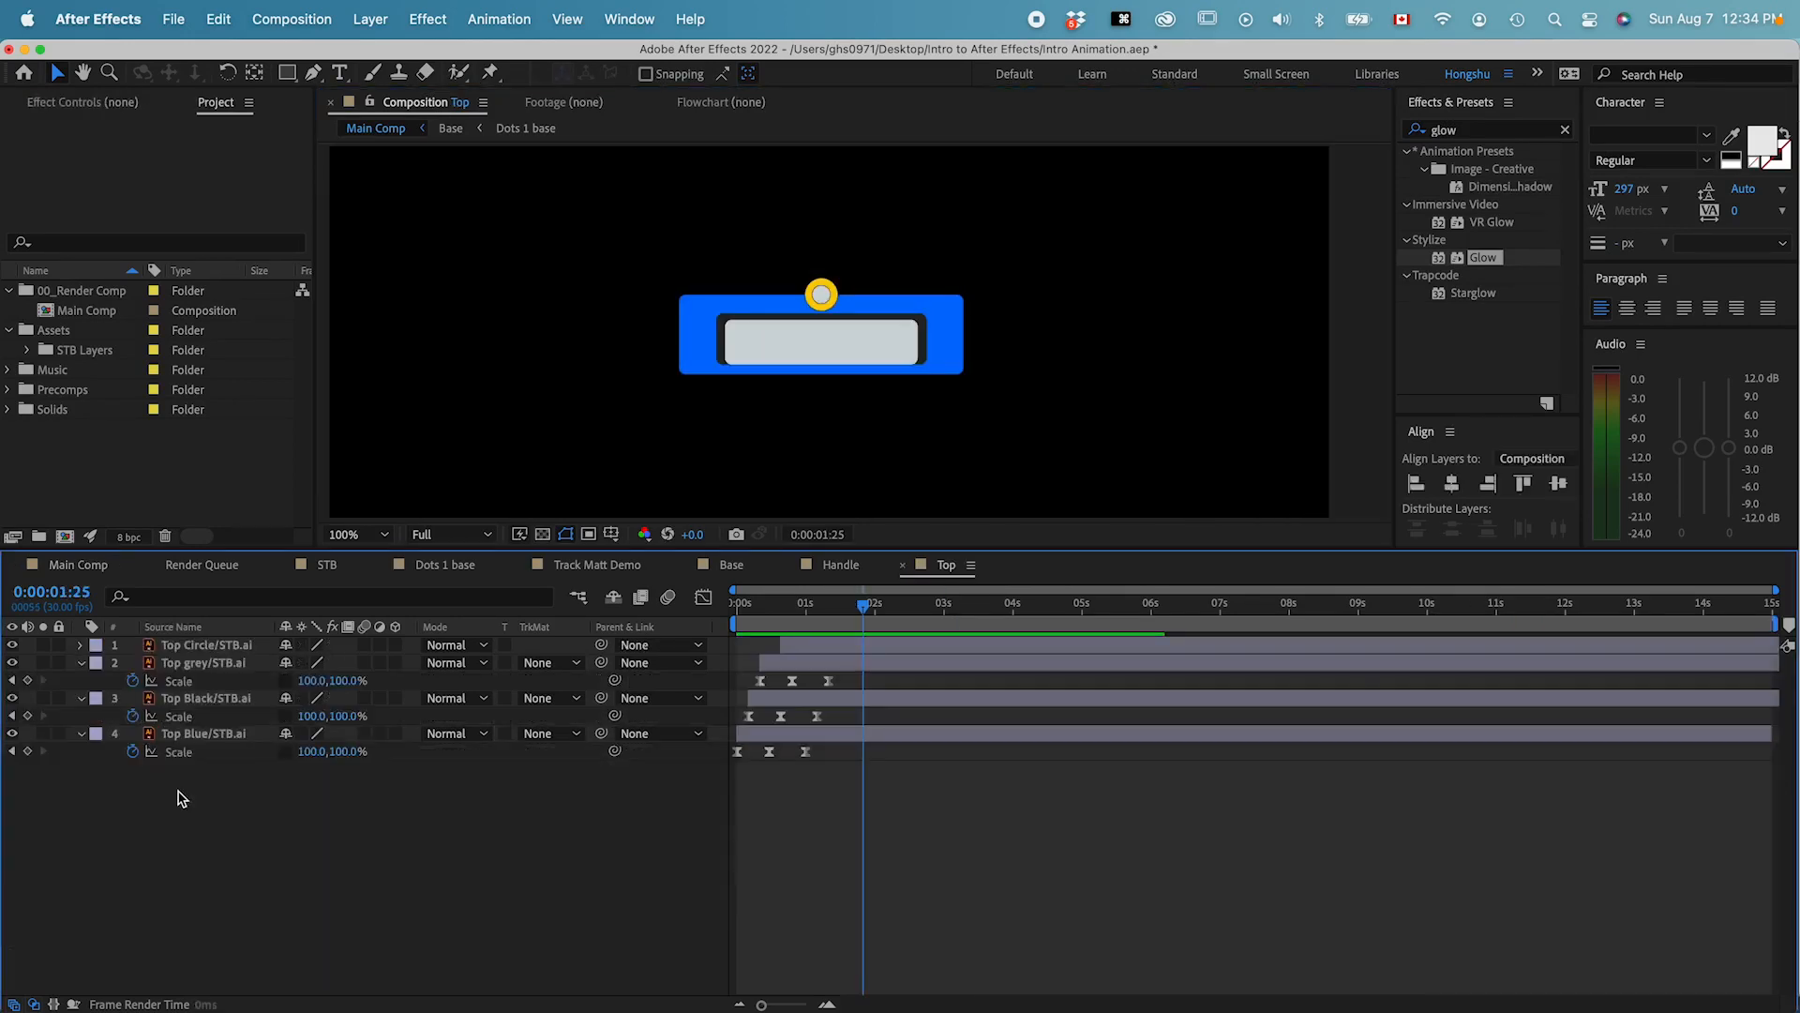
{"action": "left_click", "coordinate": [206, 651]}
{"action": "key", "text": "super+v"}
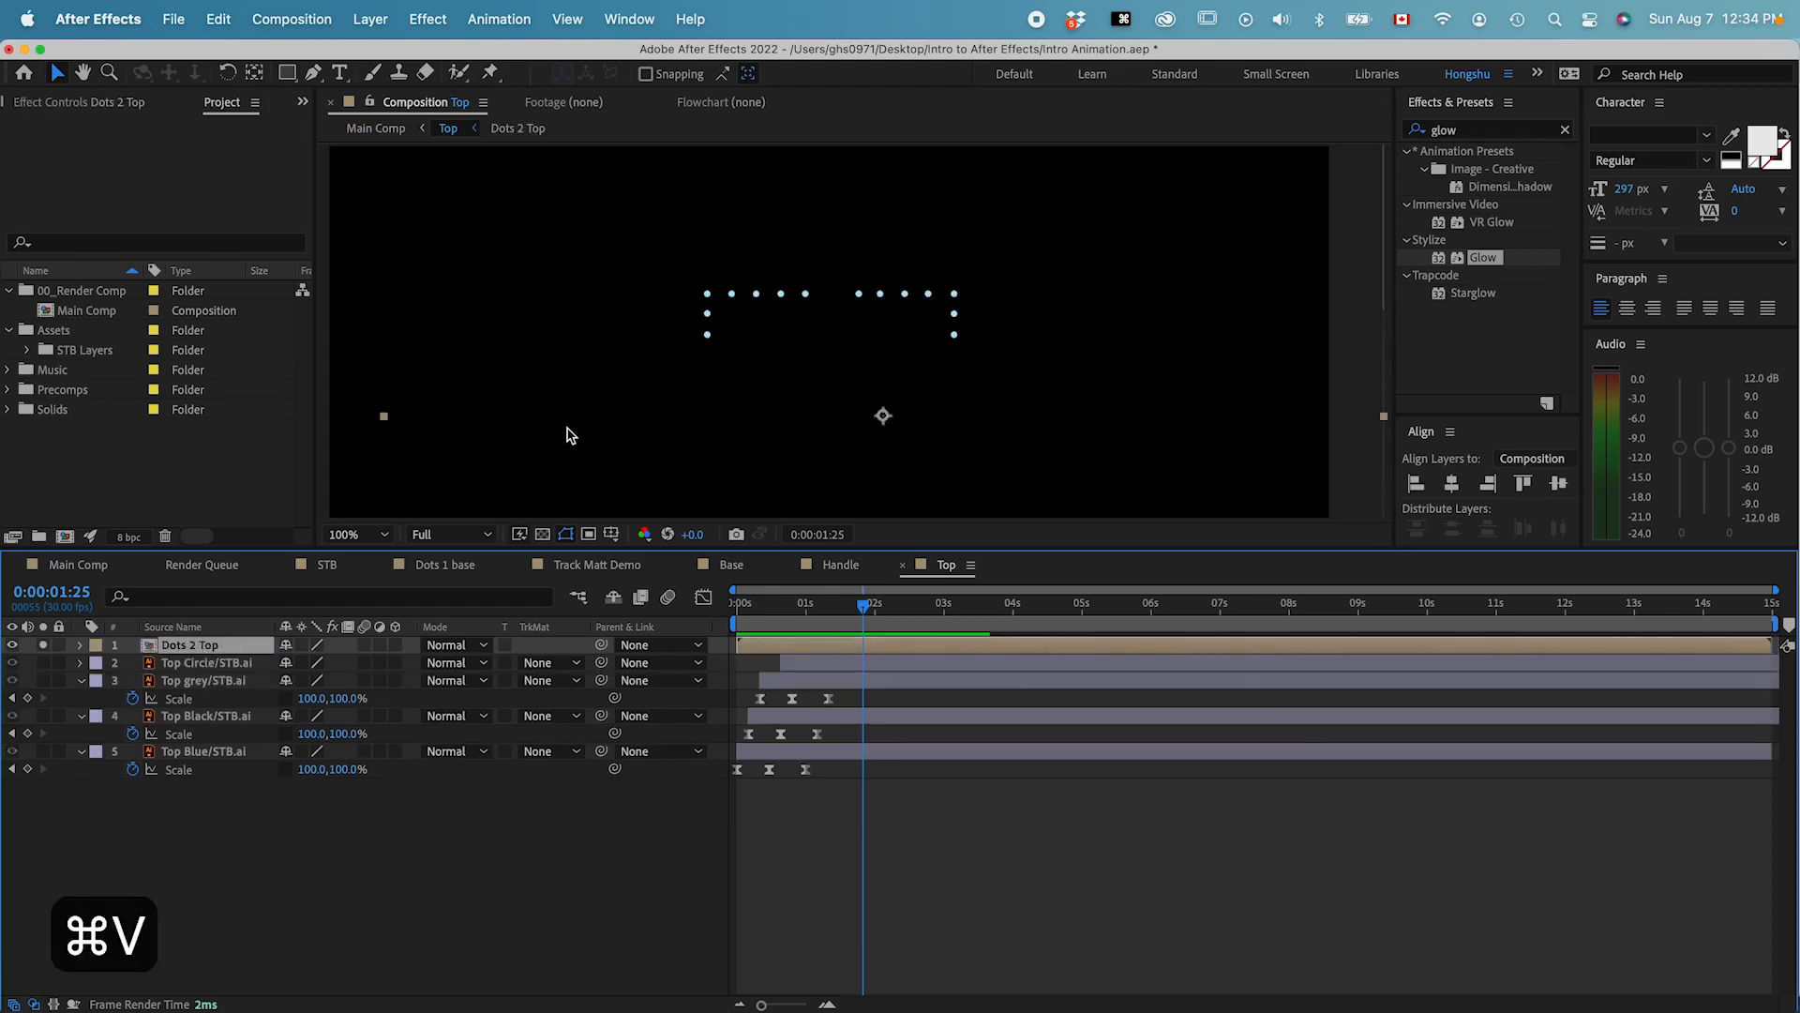
{"action": "left_click_drag", "start_coordinate": [913, 323], "coordinate": [904, 337]}
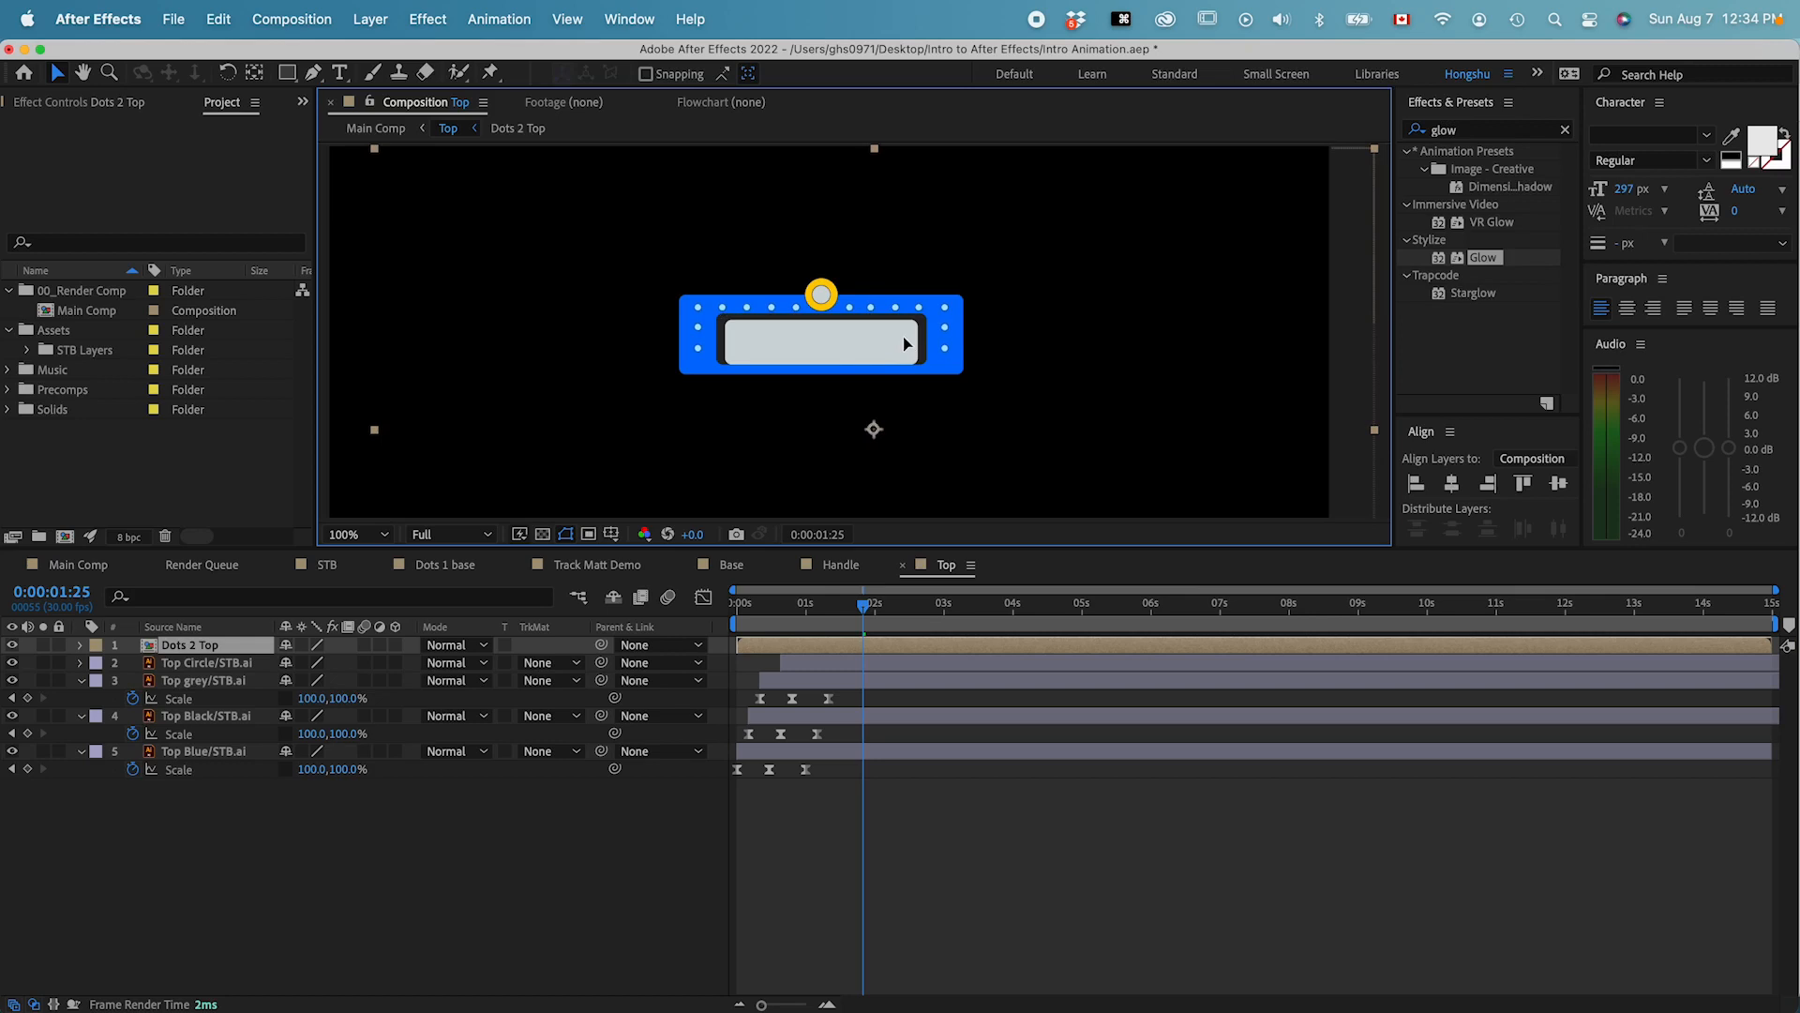
{"action": "left_click", "coordinate": [406, 844]}
- In the Dots 2 Top composition, keyframe Layer 28's Opacity from 0% at 0:00:00:00 to 100% about 20 frames in
{"action": "left_click", "coordinate": [198, 647]}
{"action": "double_click", "coordinate": [198, 647]}
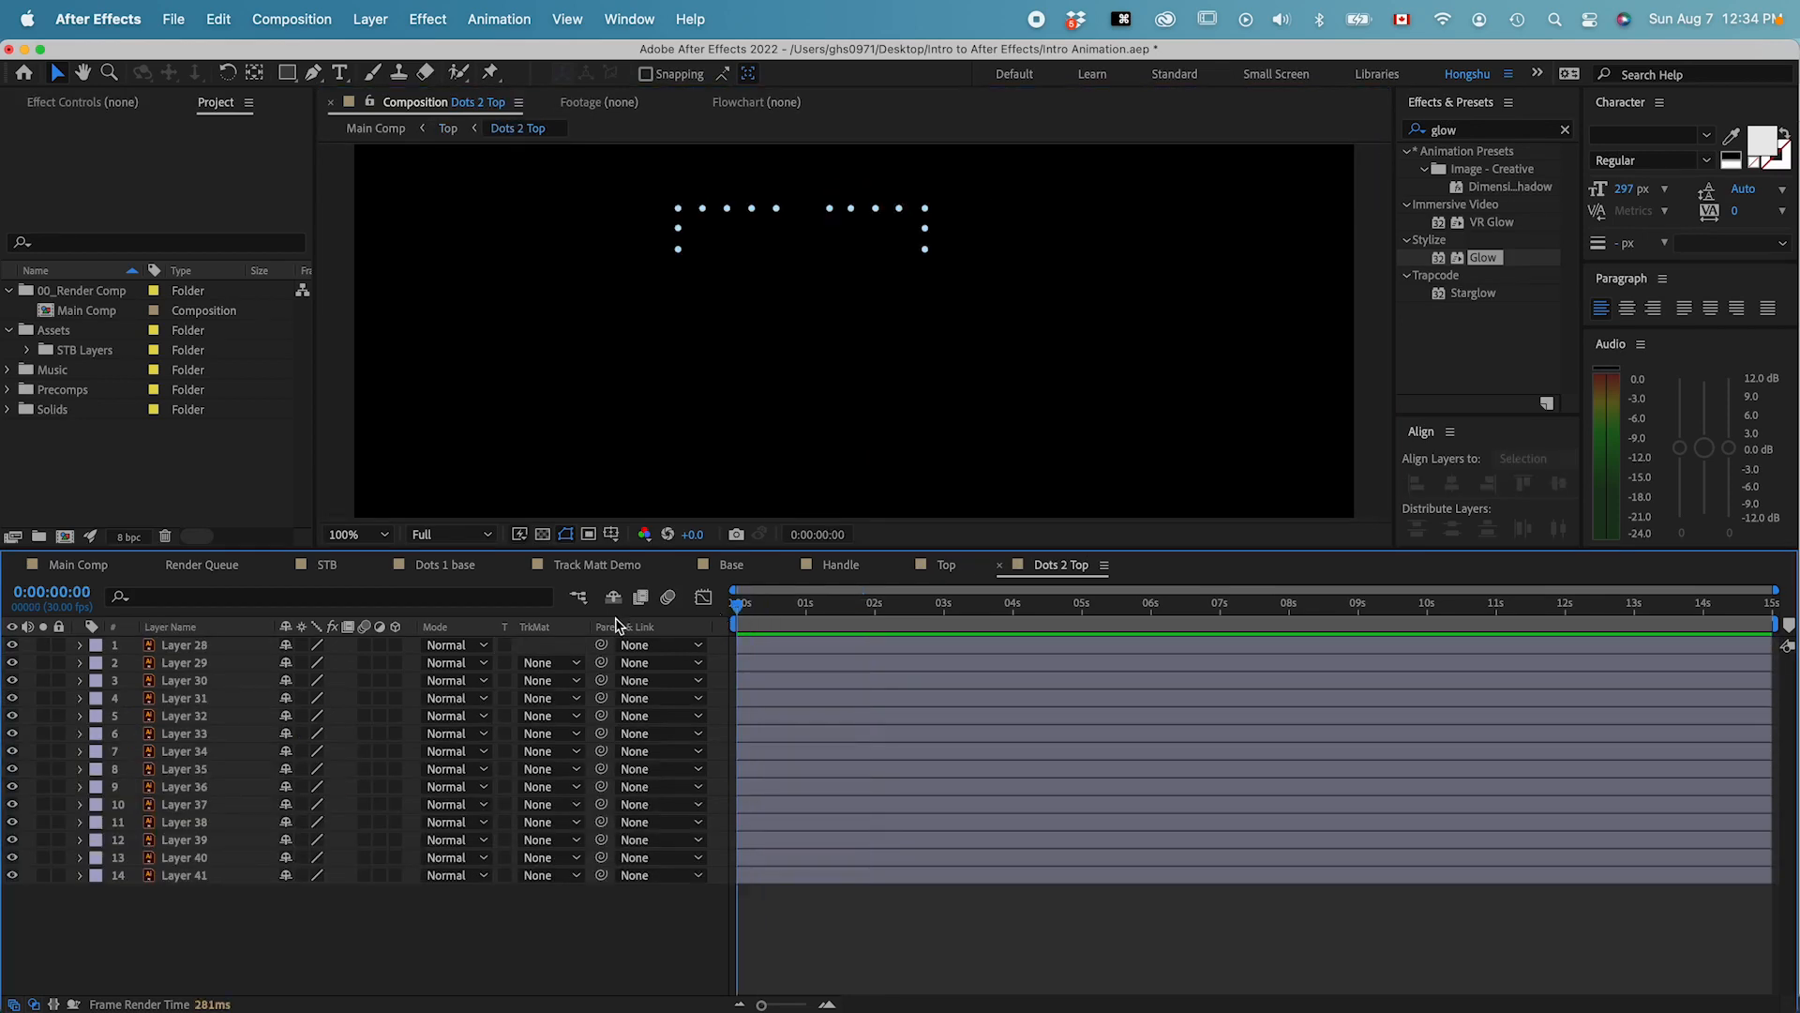
{"action": "left_click", "coordinate": [173, 647]}
{"action": "key", "text": "t"}
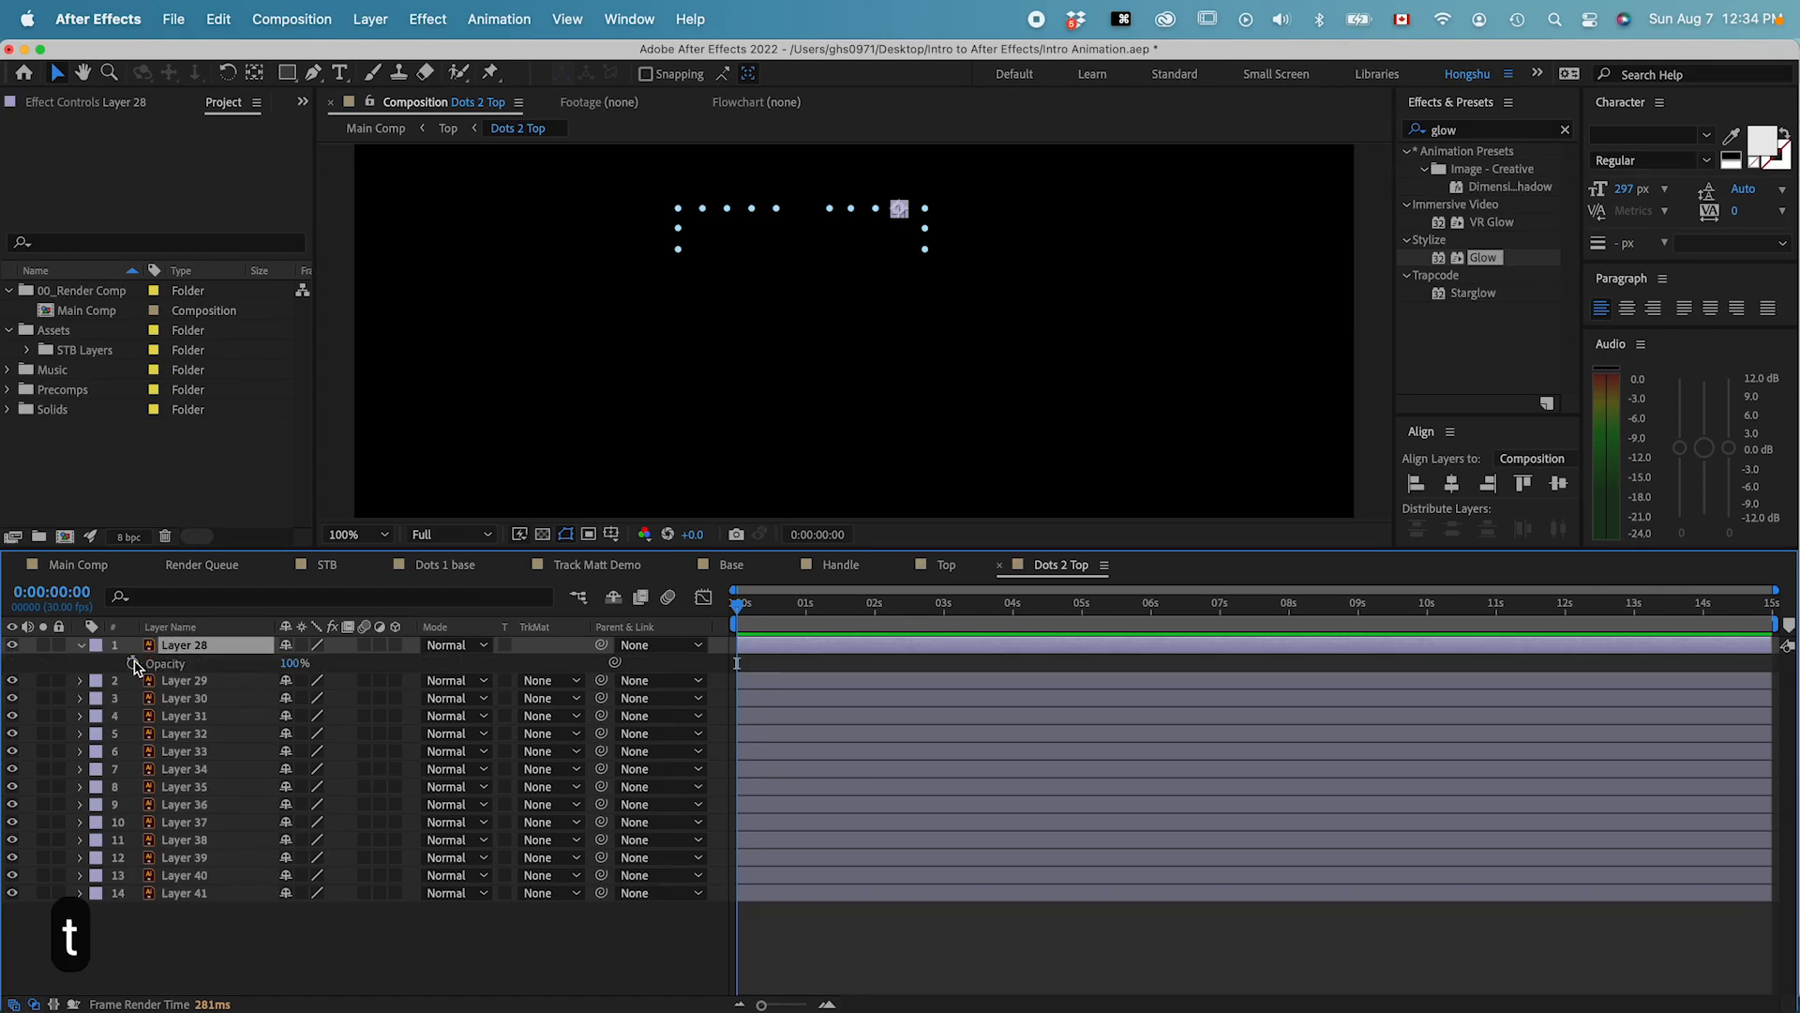
{"action": "left_click", "coordinate": [132, 663]}
{"action": "key", "text": "shift+super+Right"}
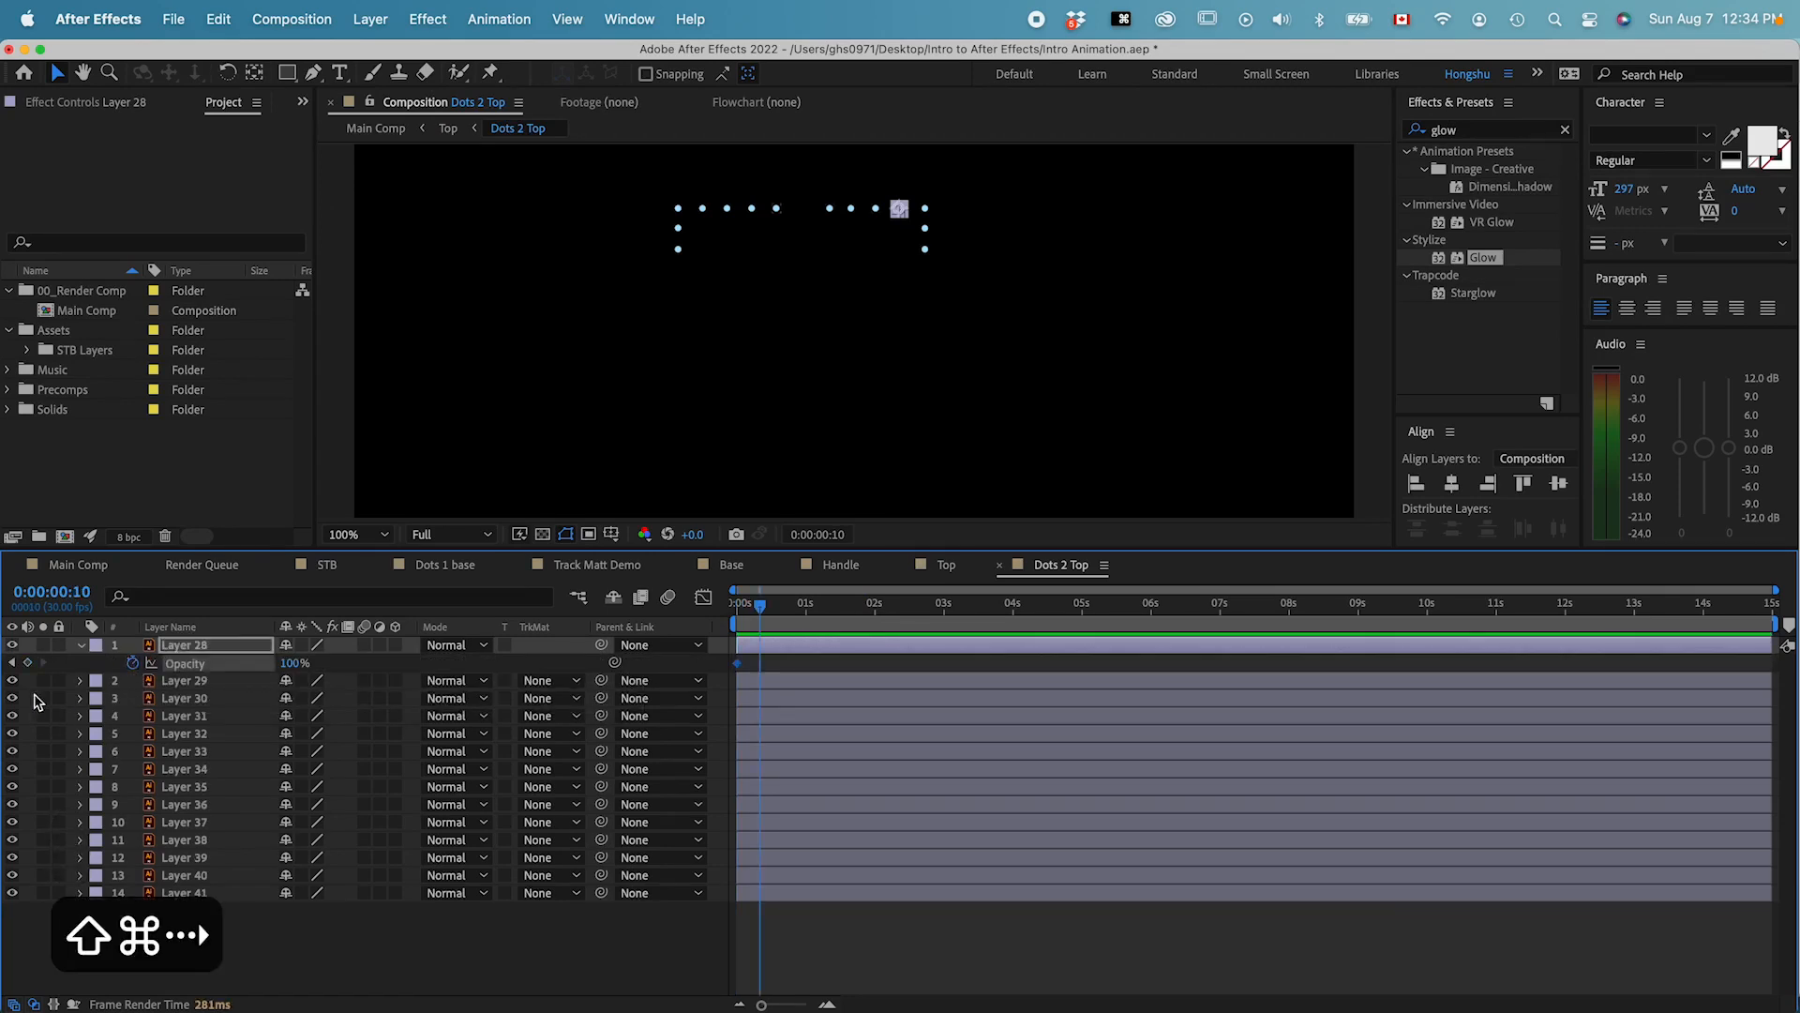
{"action": "left_click", "coordinate": [27, 663]}
{"action": "left_click_drag", "start_coordinate": [765, 664], "coordinate": [703, 619]}
{"action": "type", "text": "0"}
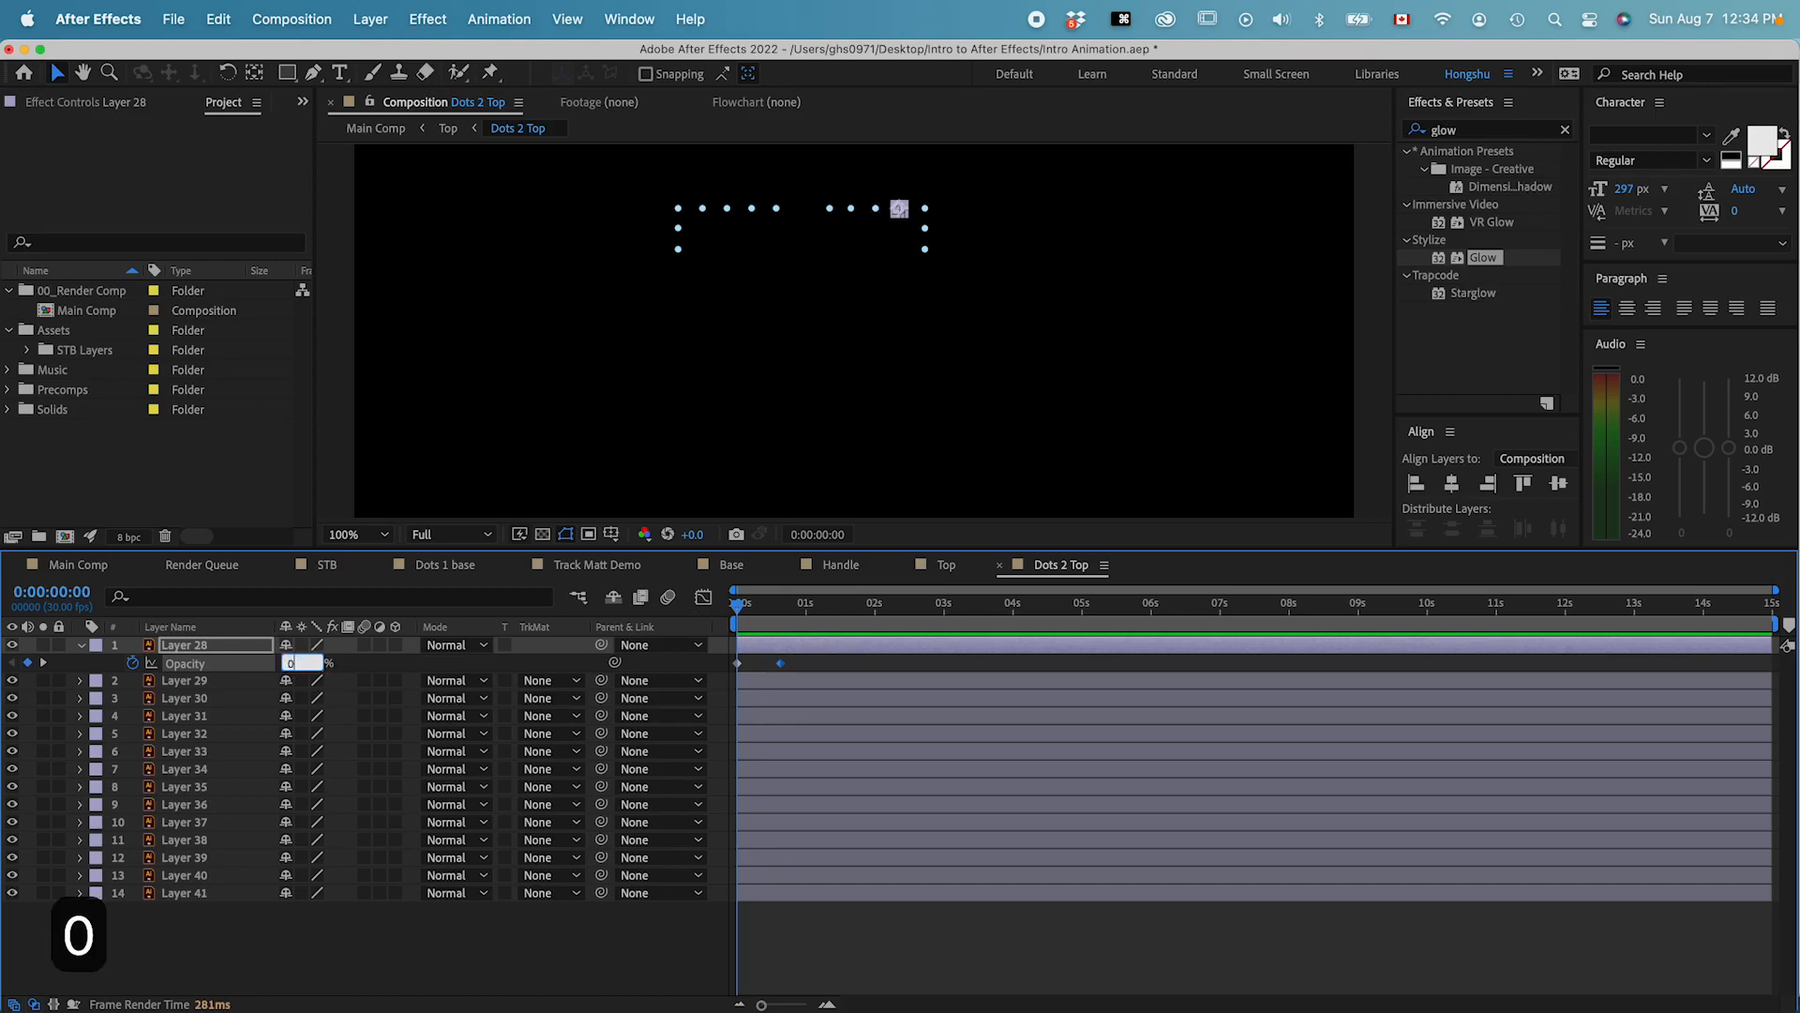
{"action": "left_click", "coordinate": [363, 959]}
- Copy Layer 28's opacity keyframes to Layers 29 through 41 at the start of the timeline
{"action": "left_click_drag", "start_coordinate": [795, 669], "coordinate": [725, 665]}
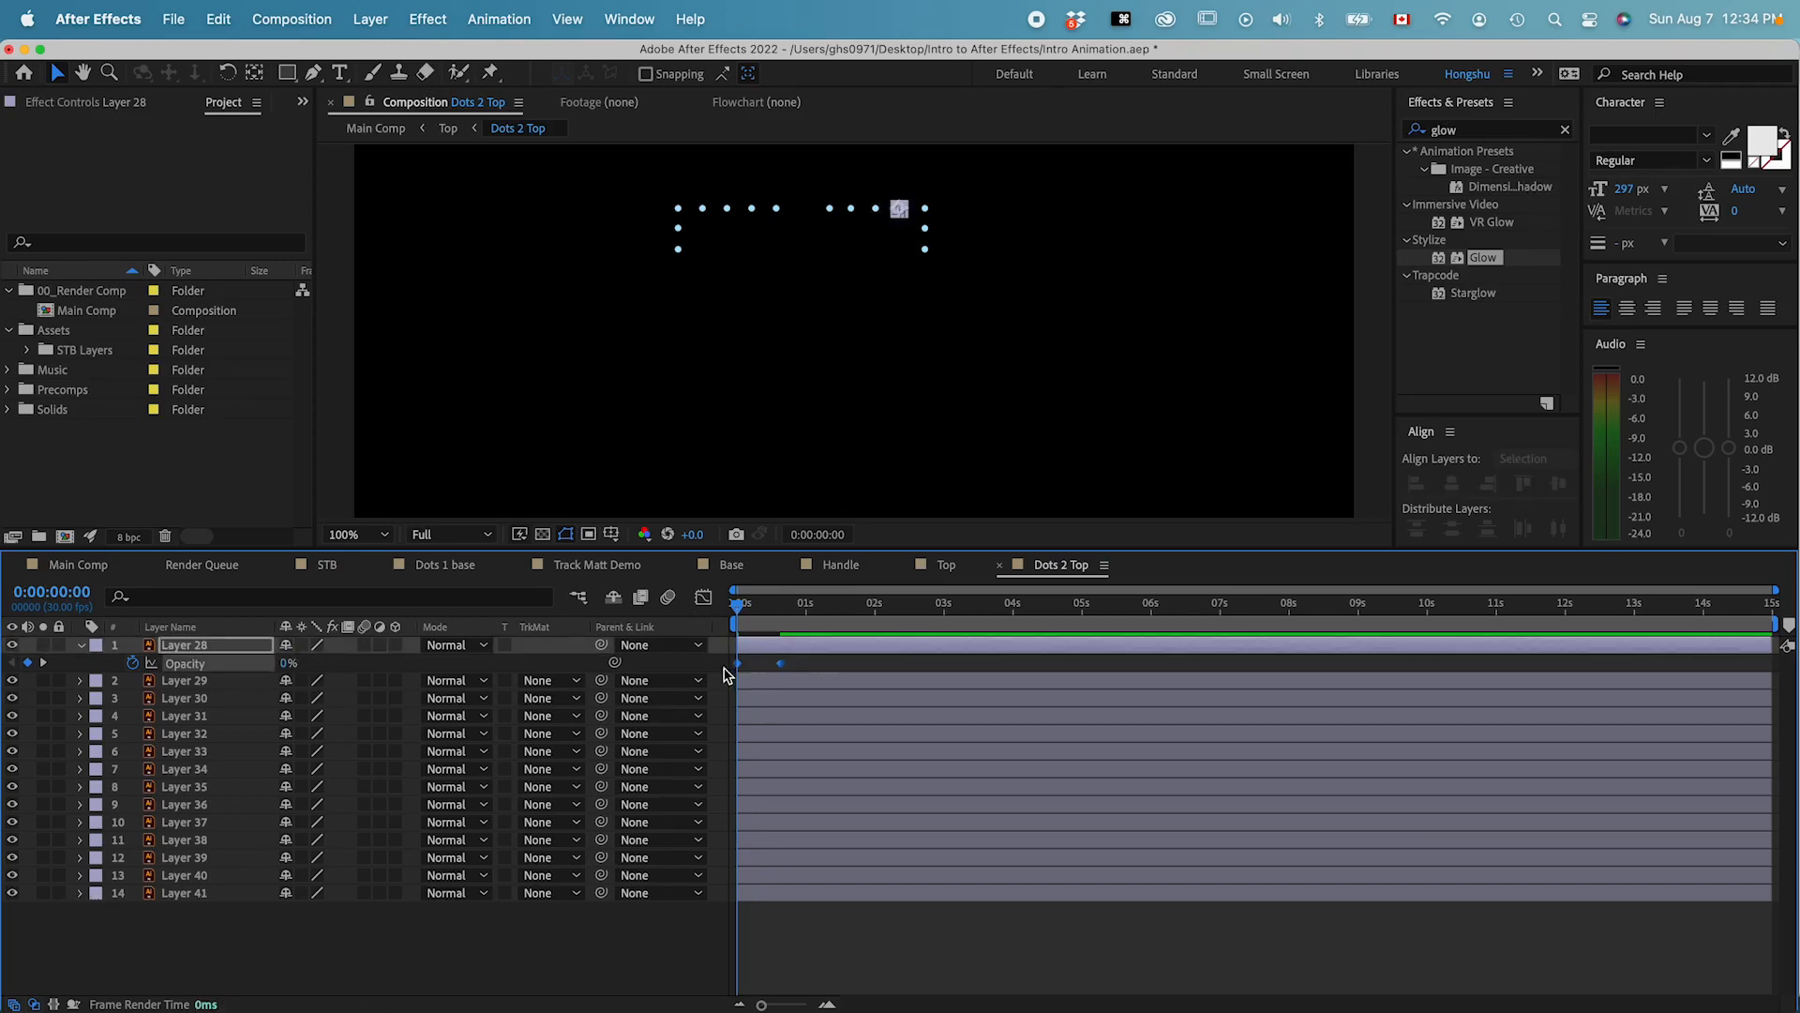
{"action": "key", "text": "super+c"}
{"action": "left_click", "coordinate": [223, 687]}
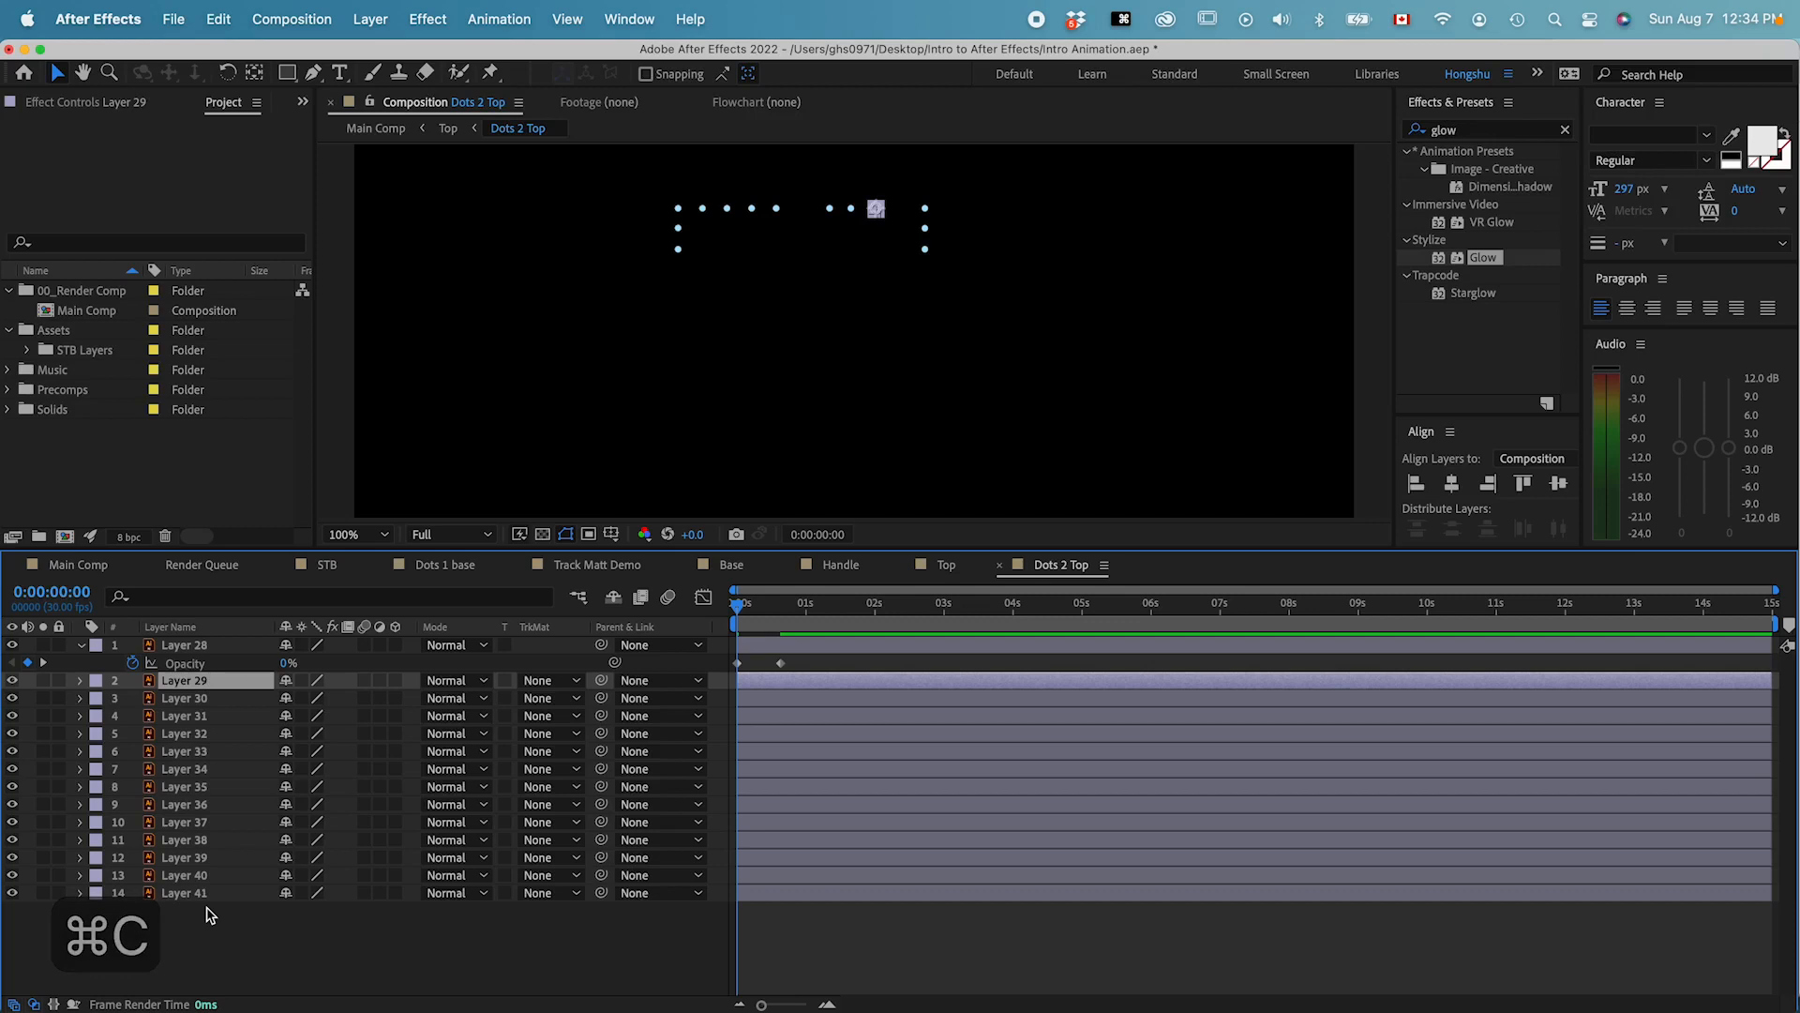
{"action": "left_click", "coordinate": [194, 896], "text": "shift"}
{"action": "key", "text": "super+v"}
{"action": "left_click", "coordinate": [212, 938]}
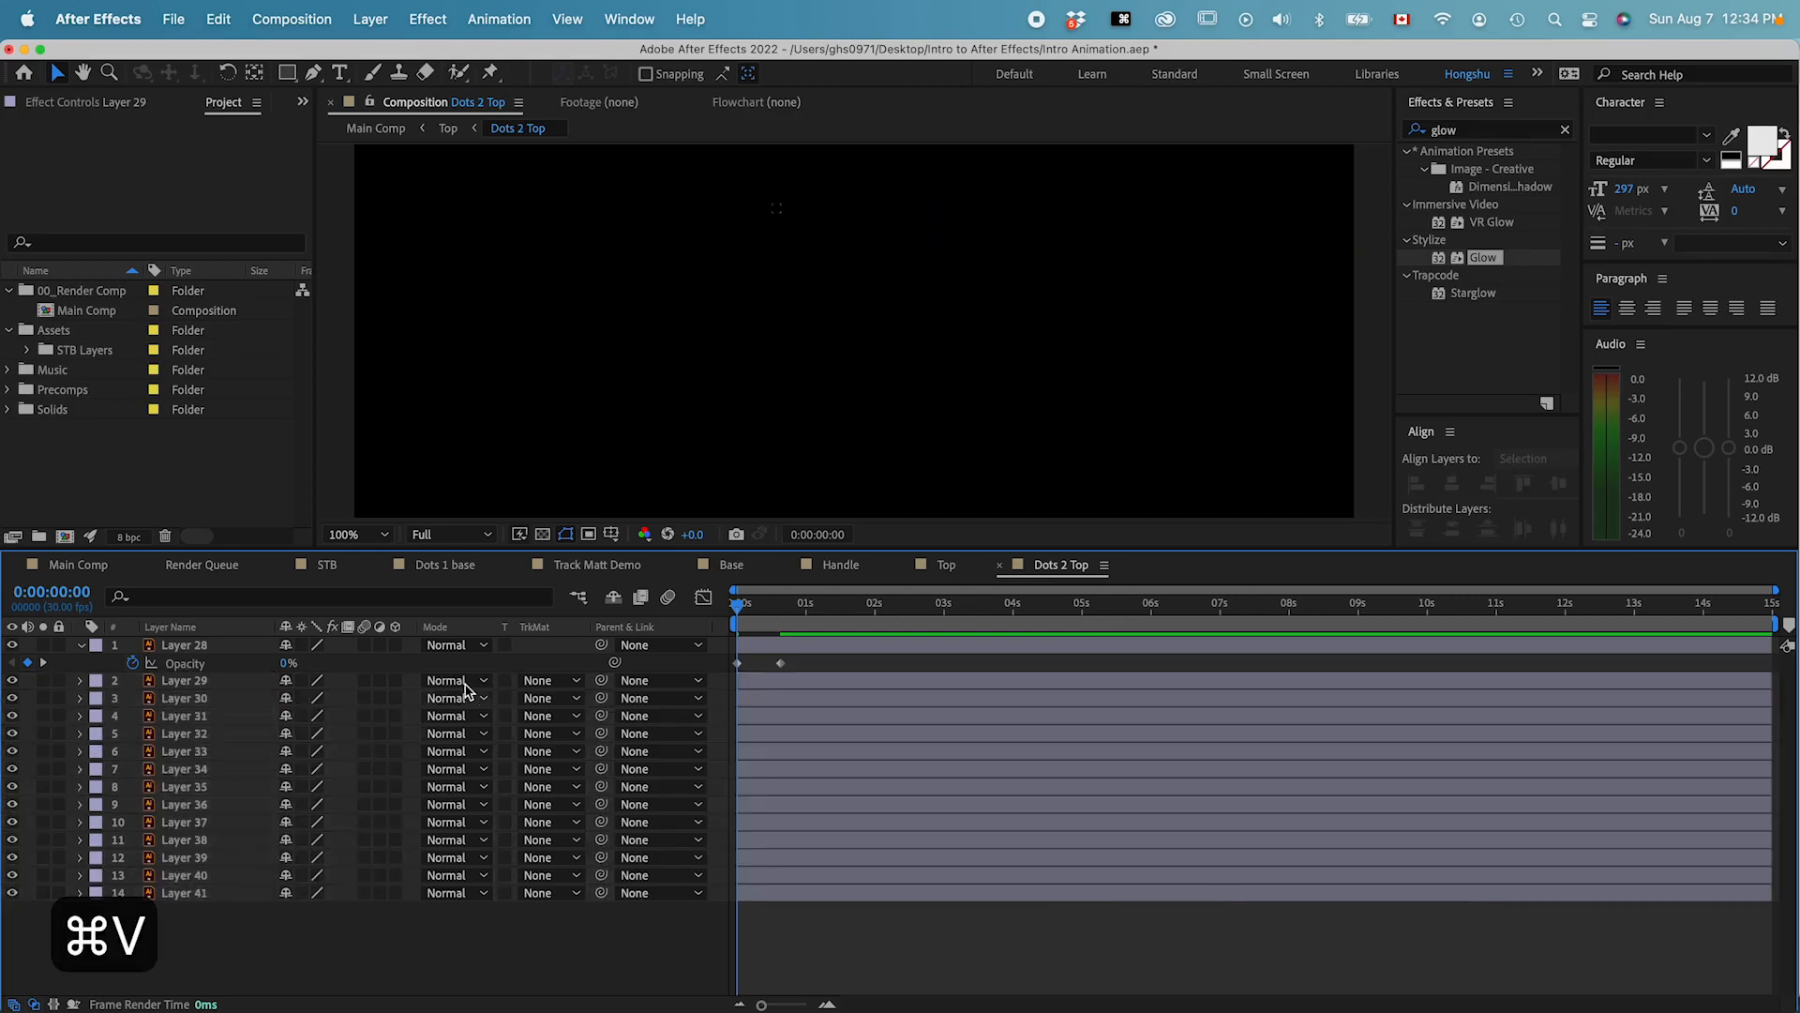
- Preview the opacity fade-in of all the dots from the start of the Dots 2 Top composition
{"action": "left_click", "coordinate": [186, 648]}
{"action": "key", "text": "space"}
{"action": "key", "text": "space"}
{"action": "key", "text": "space"}
{"action": "left_click", "coordinate": [506, 970]}
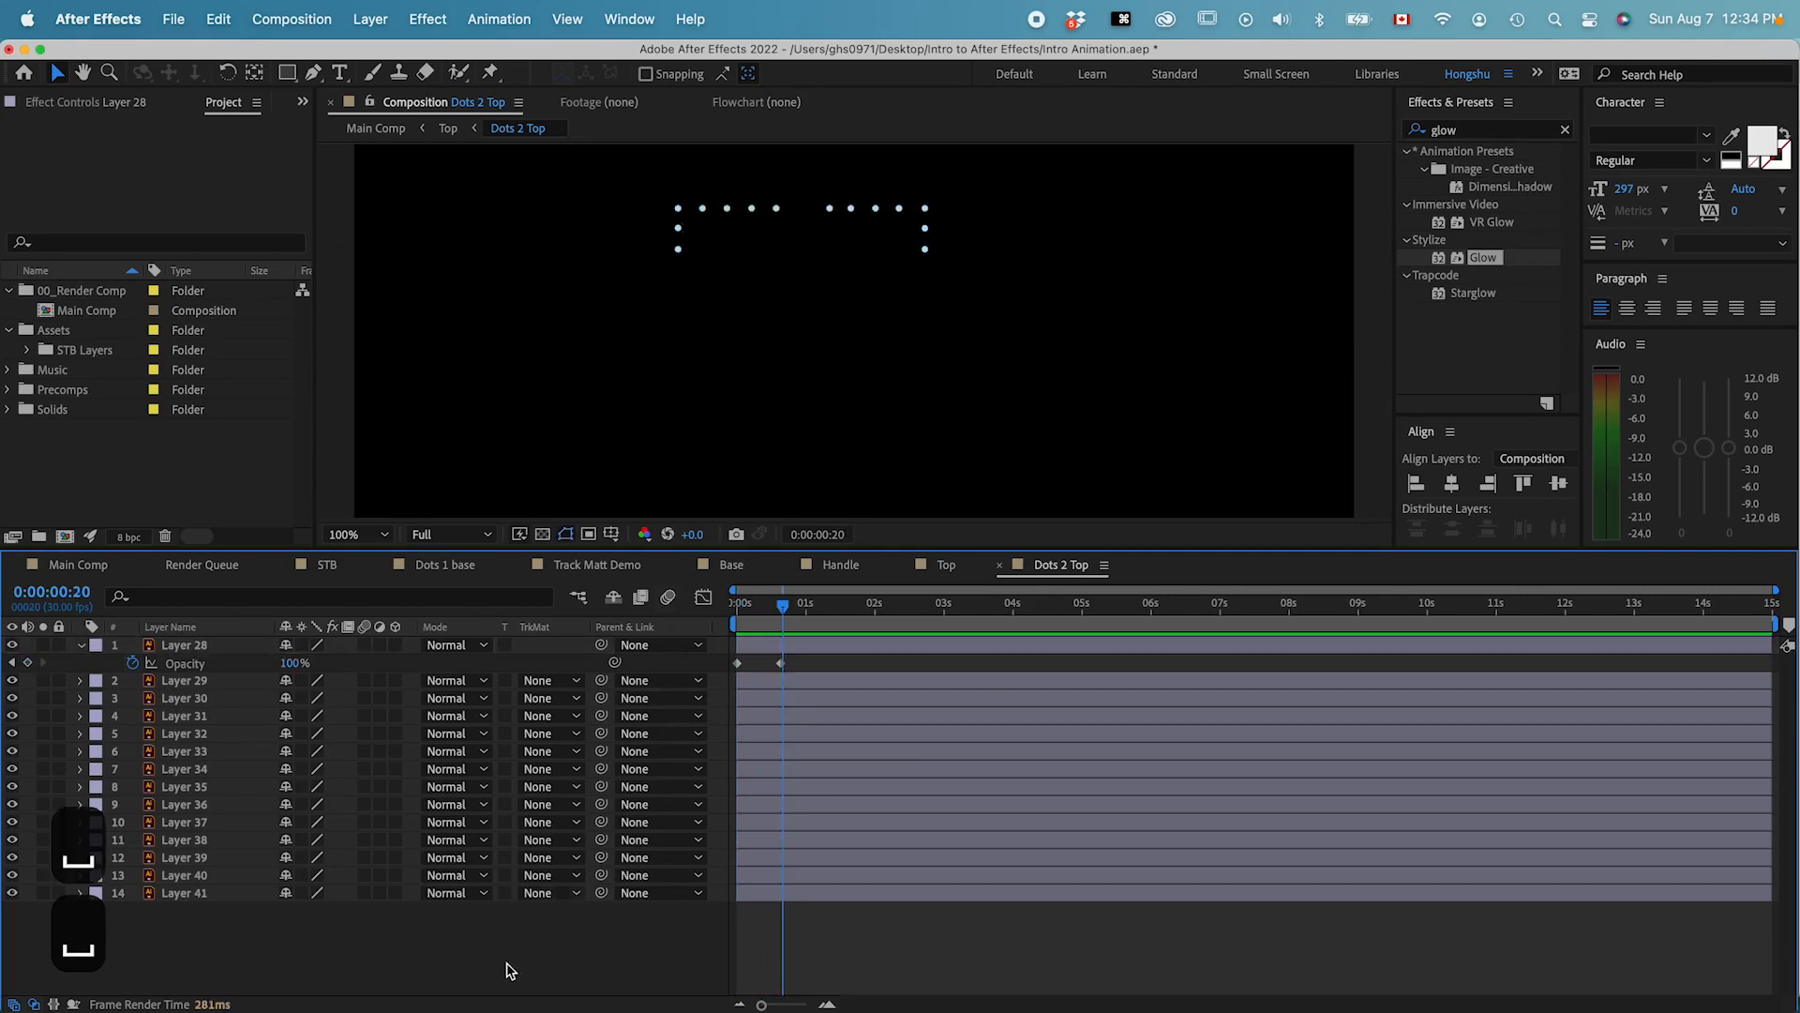
{"action": "left_click_drag", "start_coordinate": [755, 614], "coordinate": [722, 615]}
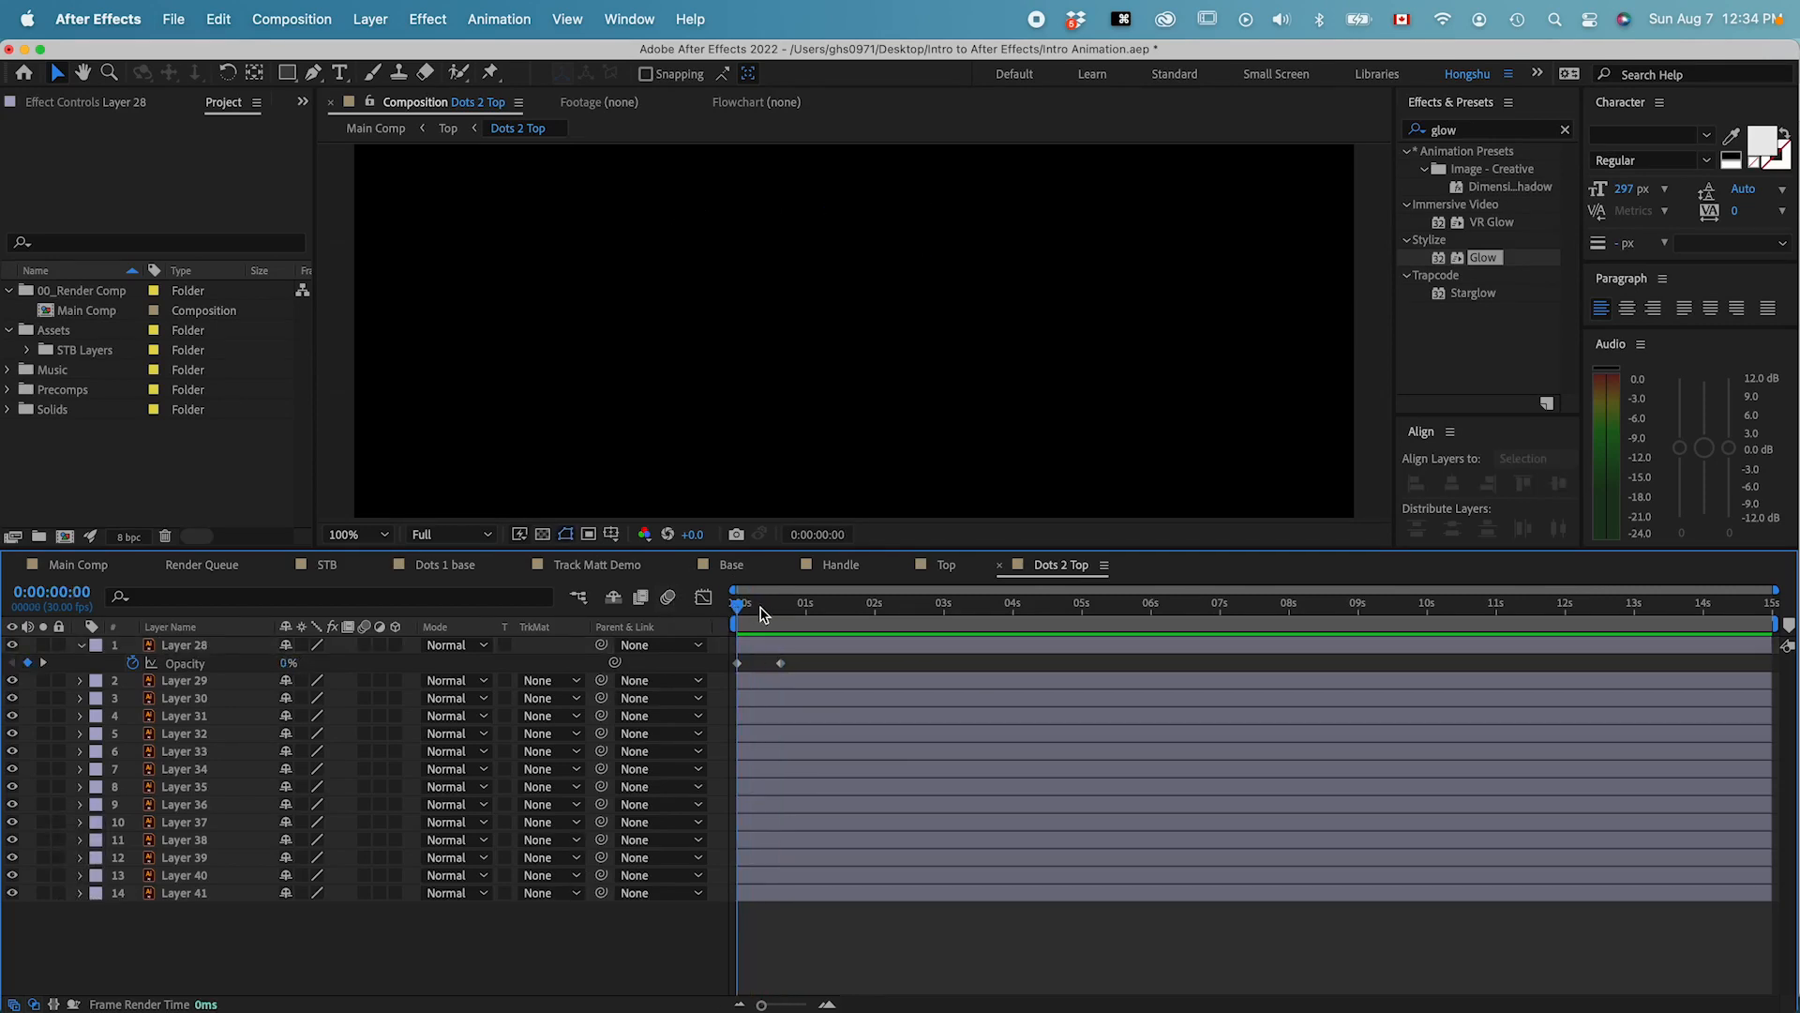
{"action": "key", "text": "space"}
{"action": "key", "text": "space"}
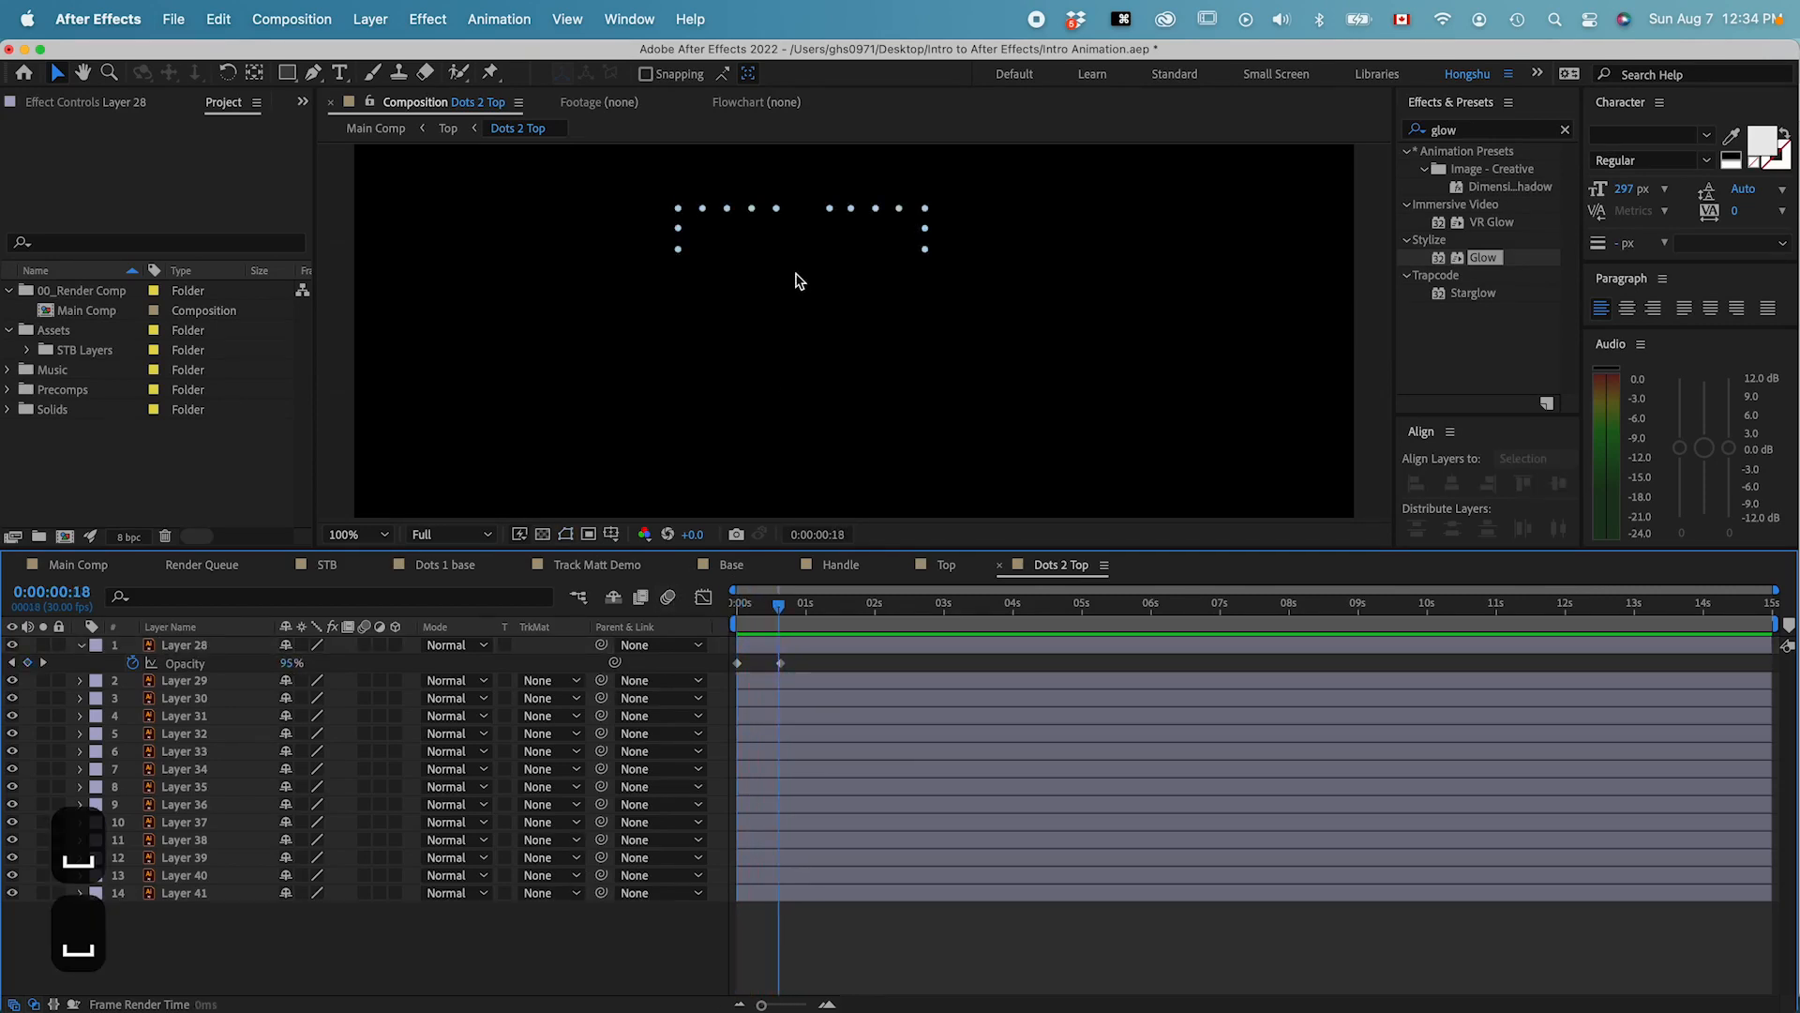
{"action": "left_click", "coordinate": [776, 210]}
{"action": "left_click", "coordinate": [830, 210], "text": "shift"}
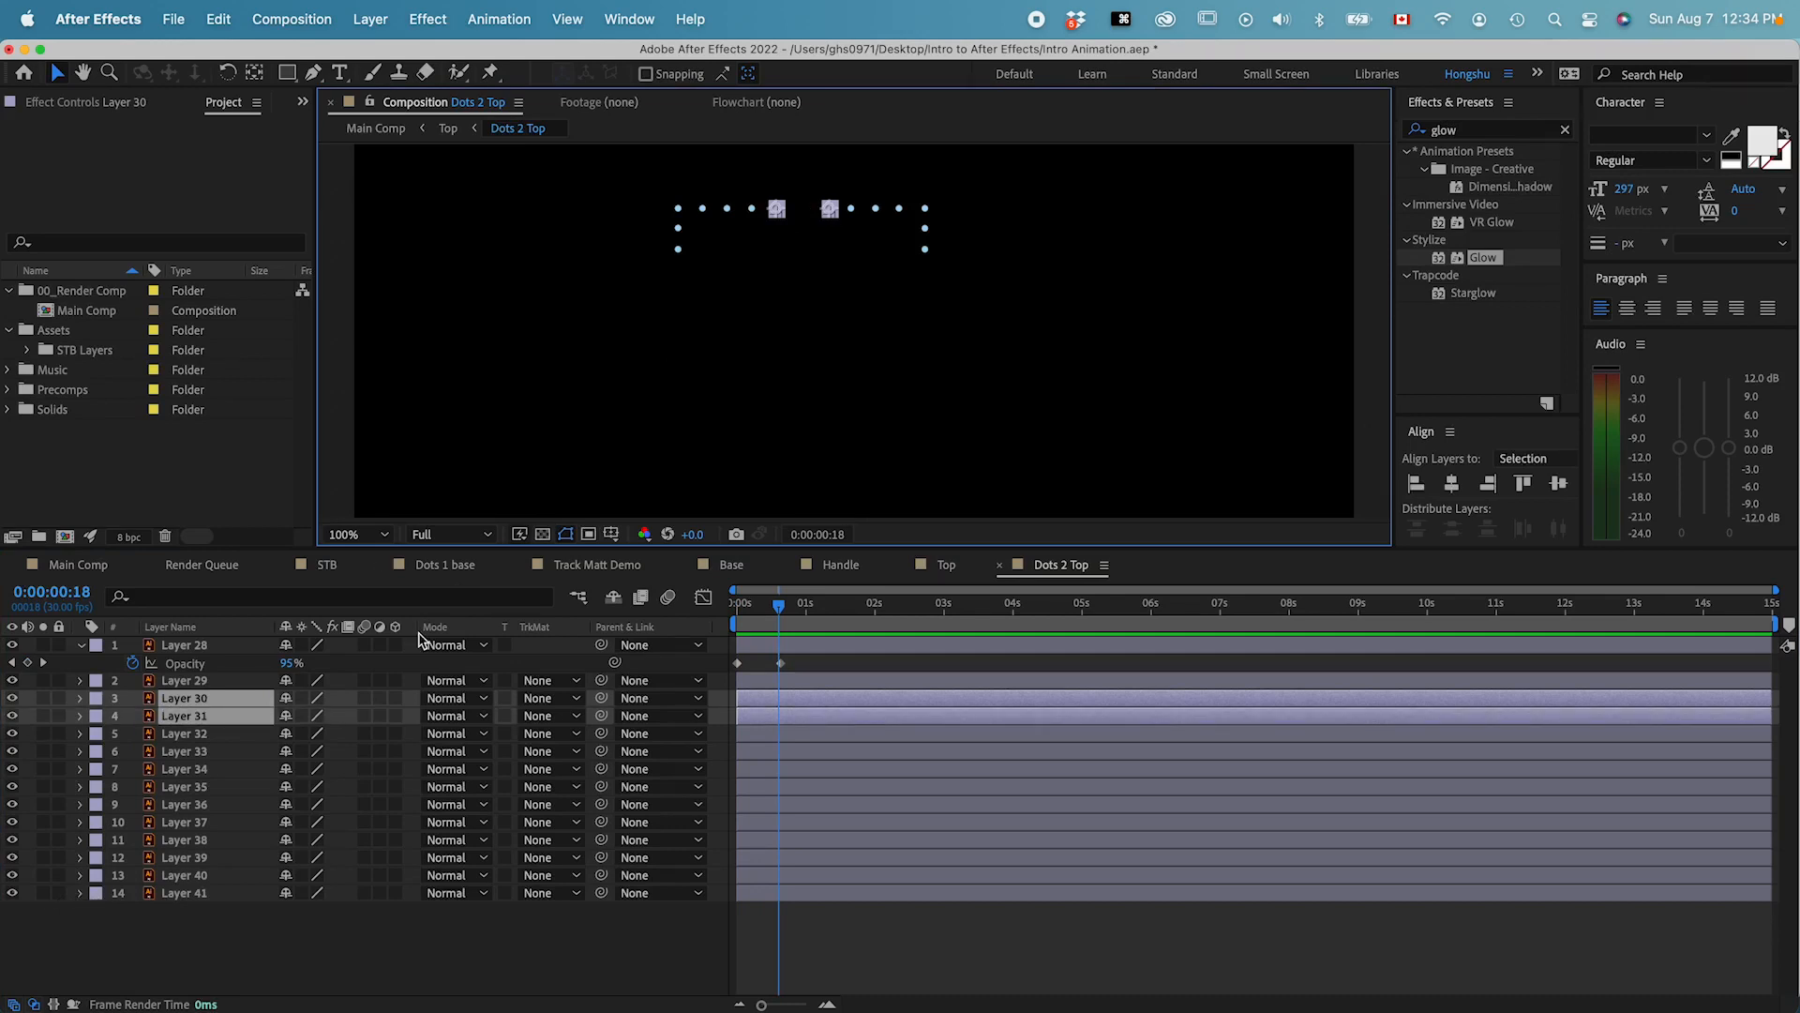
{"action": "left_click", "coordinate": [723, 614]}
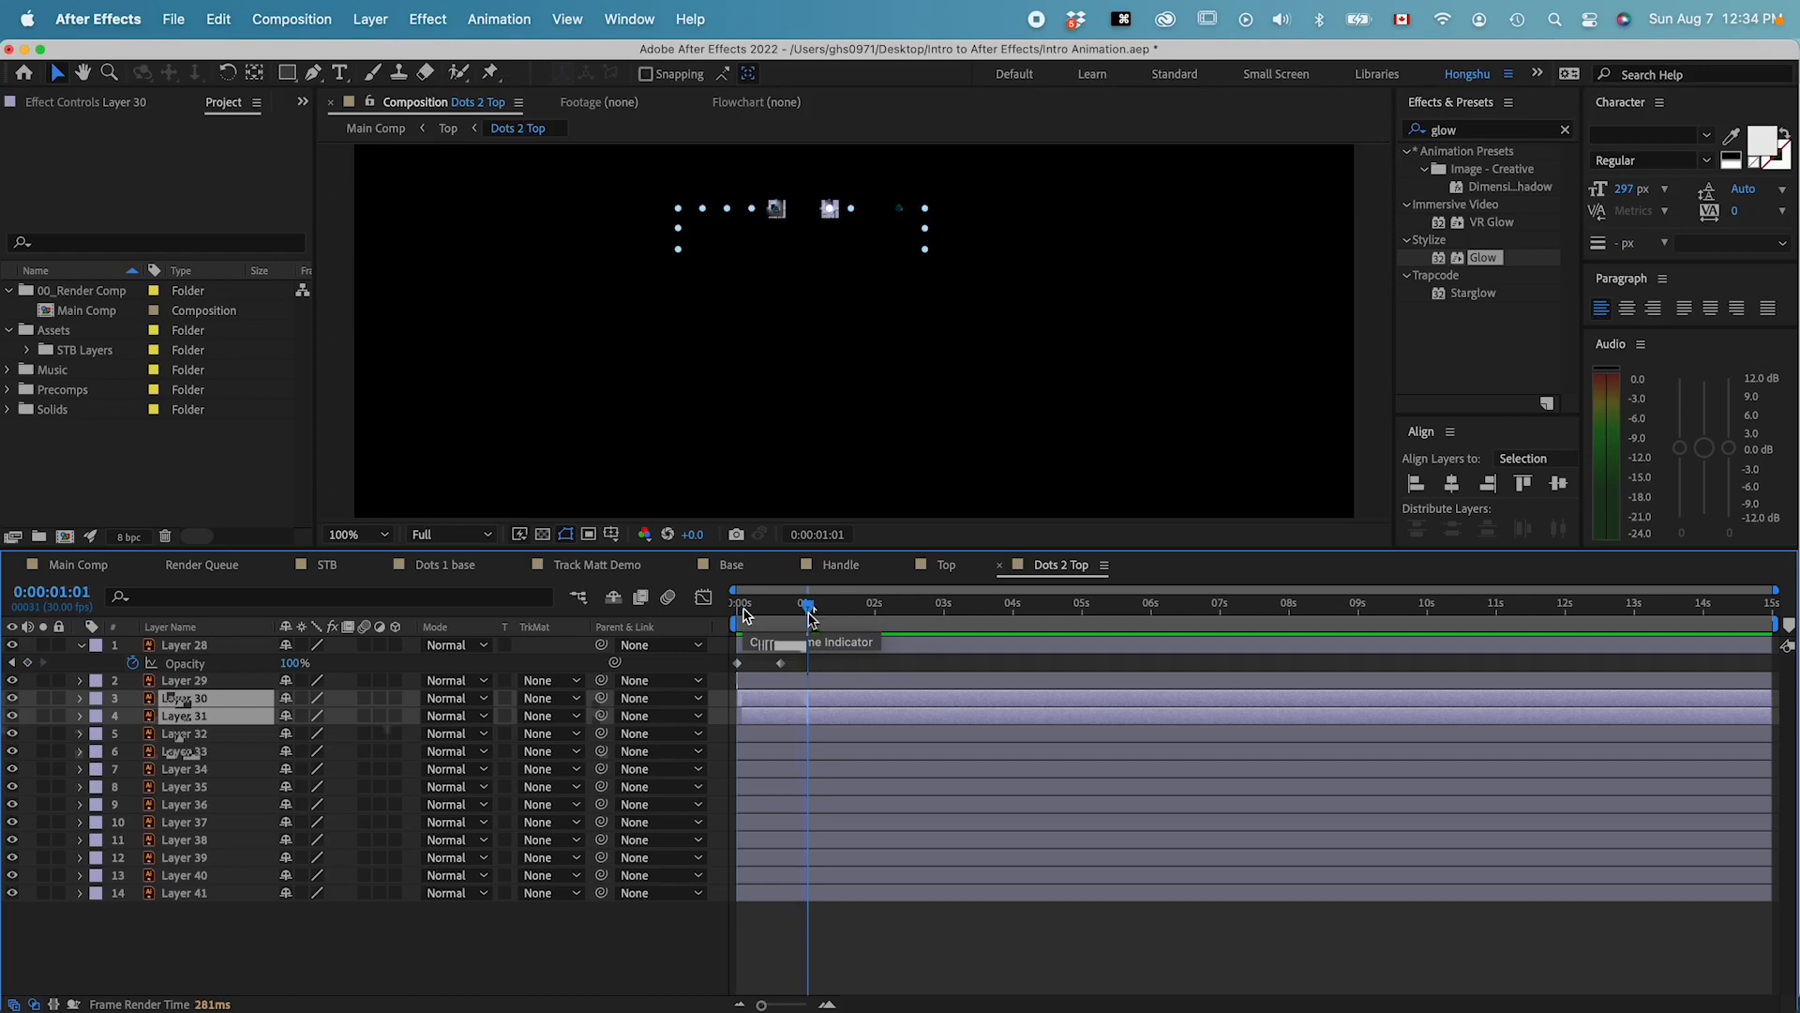
{"action": "left_click_drag", "start_coordinate": [738, 607], "coordinate": [809, 607]}
{"action": "left_click", "coordinate": [875, 209]}
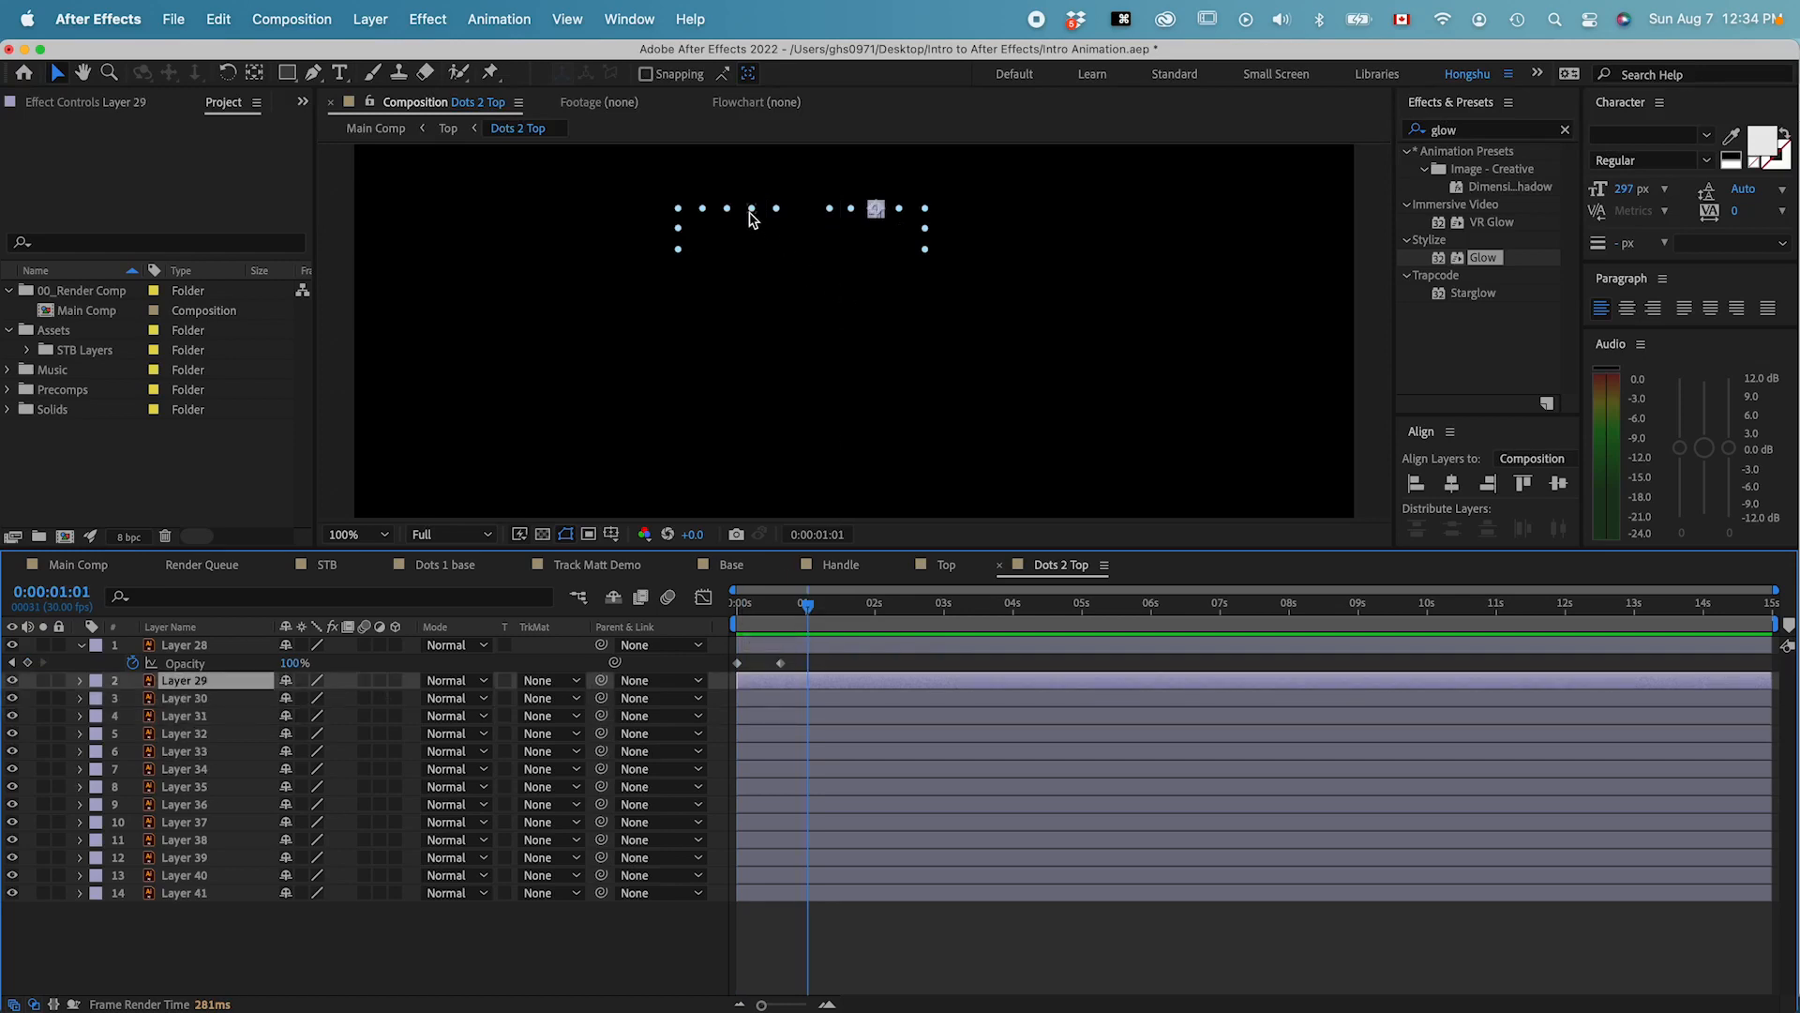
- Delay the second pair of dots from the centre gap, Layers 32 and 33, to start at 0:00:00:04
{"action": "left_click", "coordinate": [750, 214]}
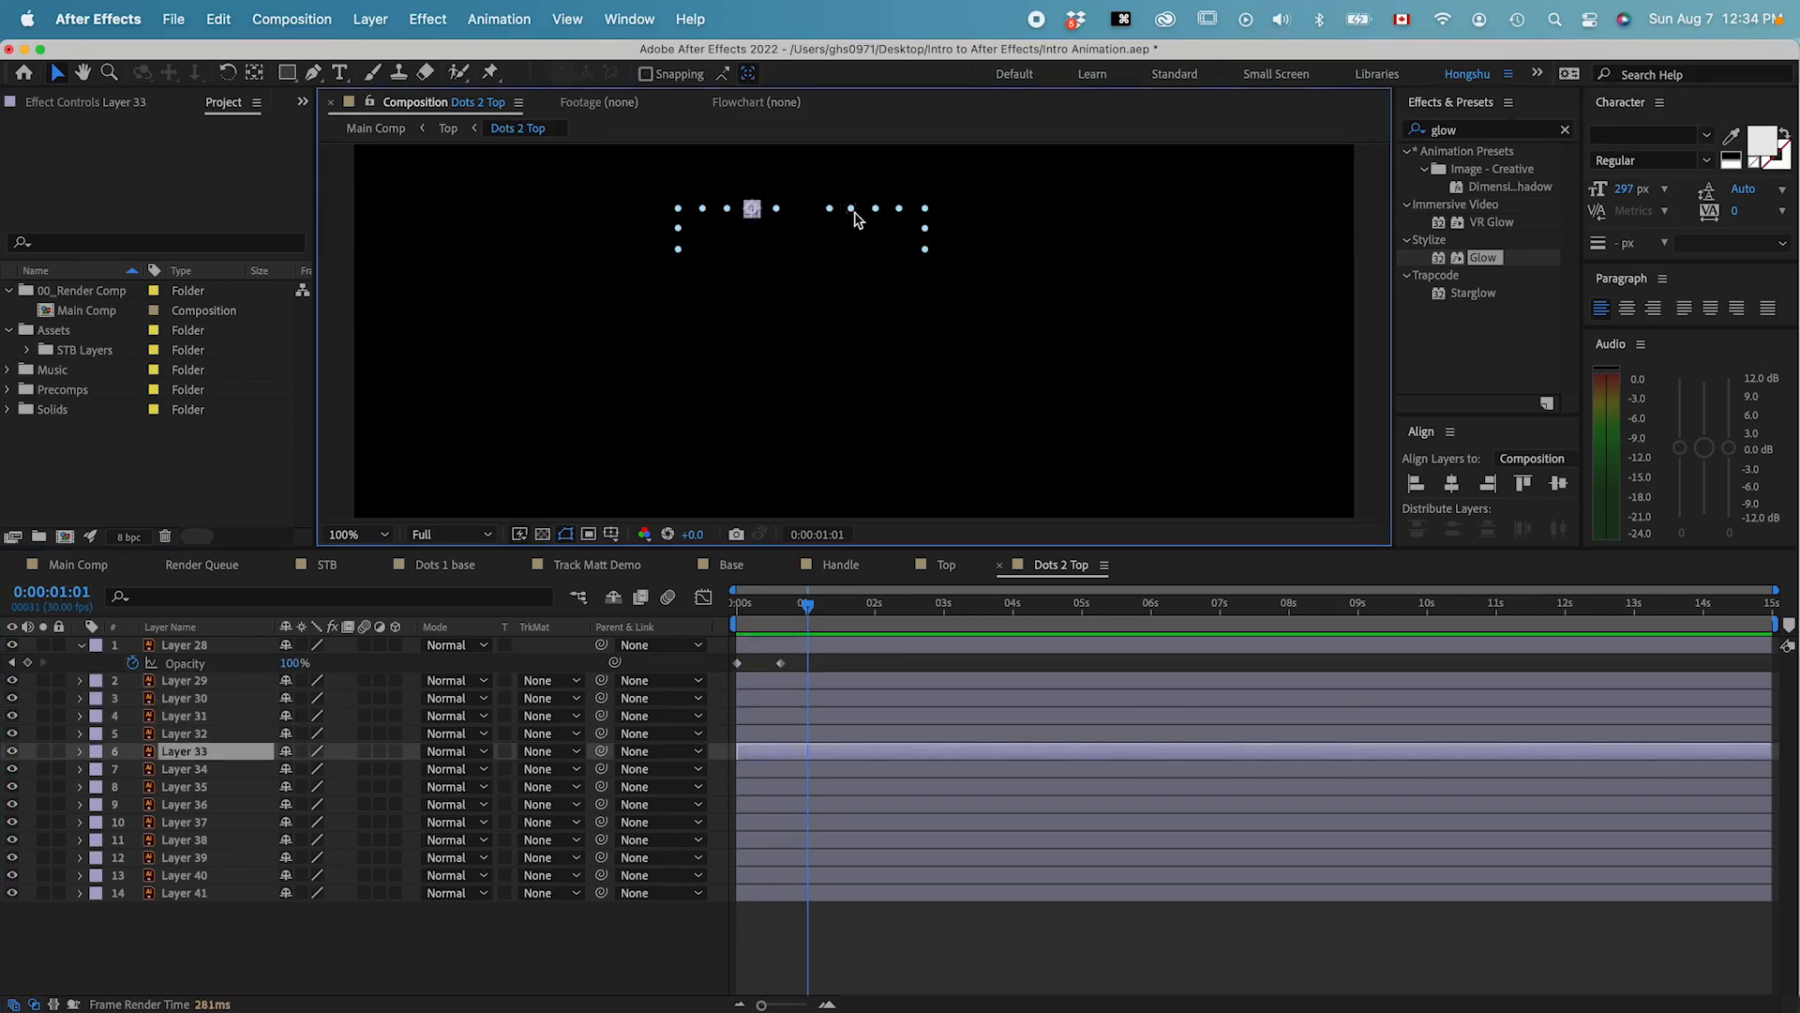
{"action": "left_click", "coordinate": [853, 214], "text": "shift"}
{"action": "left_click_drag", "start_coordinate": [765, 605], "coordinate": [713, 619]}
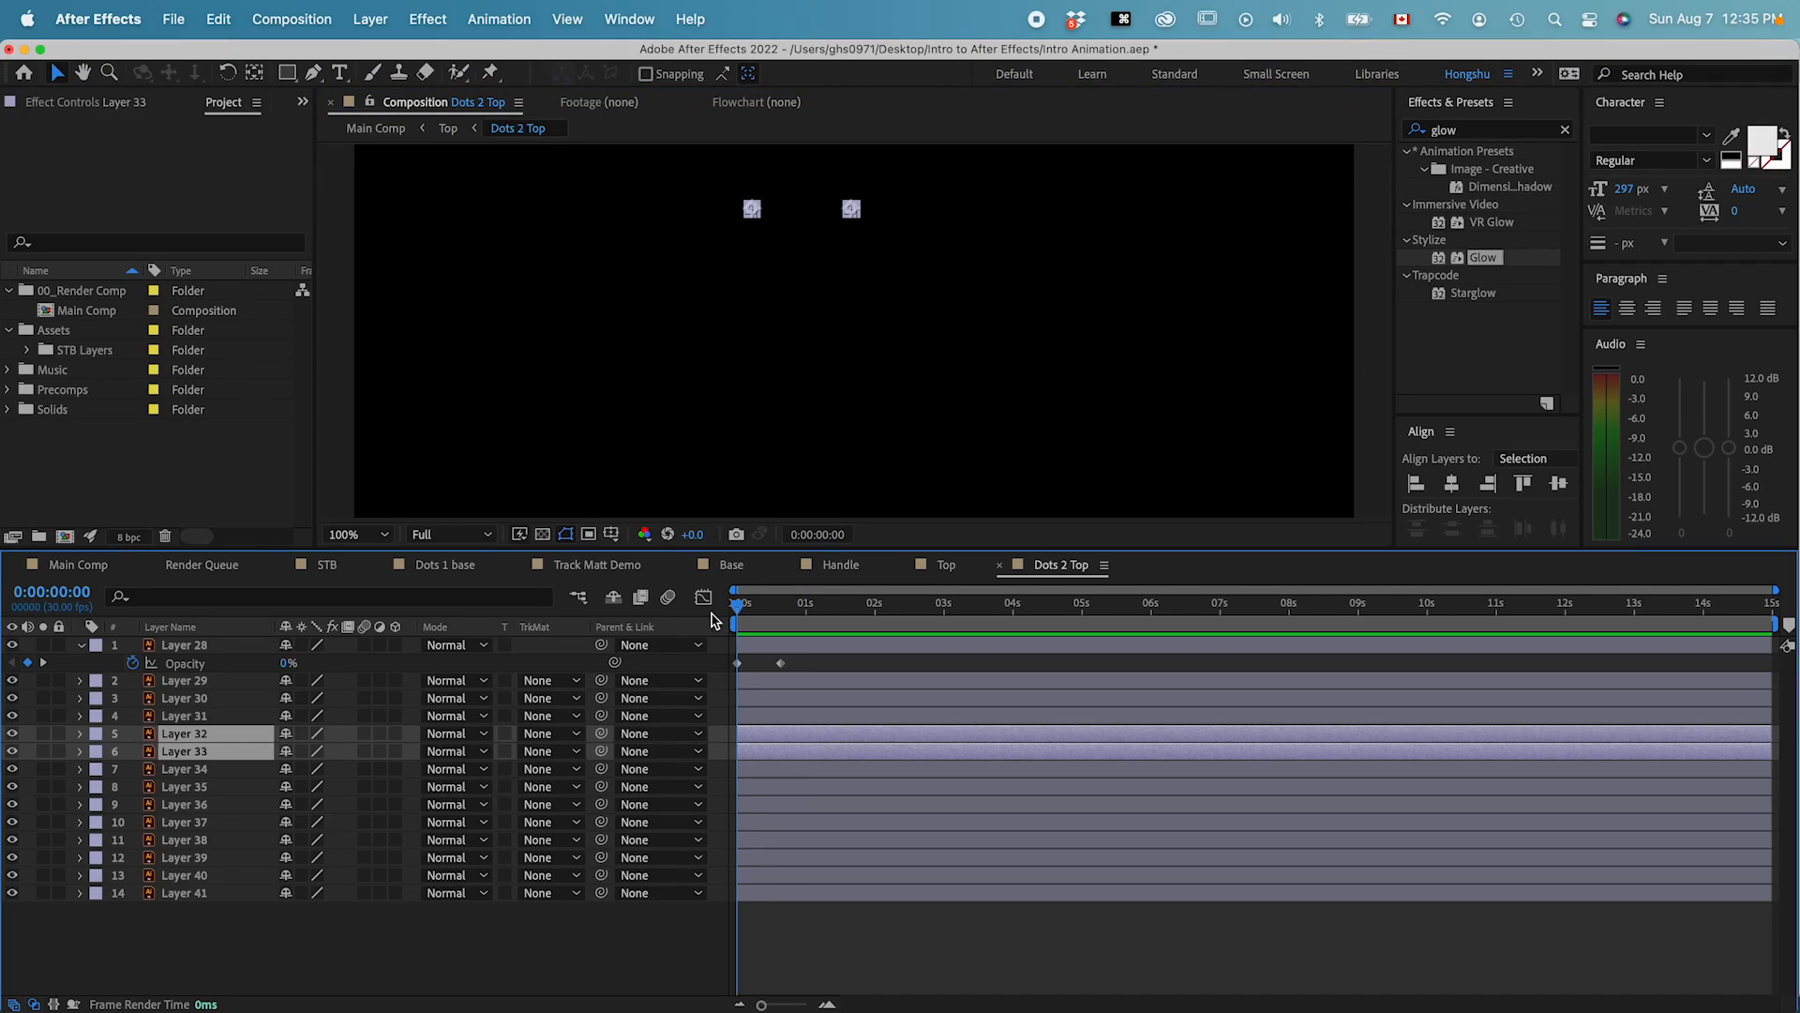
{"action": "key", "text": "super+Right"}
{"action": "key", "text": "super+Right"}
{"action": "key", "text": "super+Right"}
{"action": "key", "text": "super+Right"}
{"action": "left_click_drag", "start_coordinate": [757, 734], "coordinate": [767, 734]}
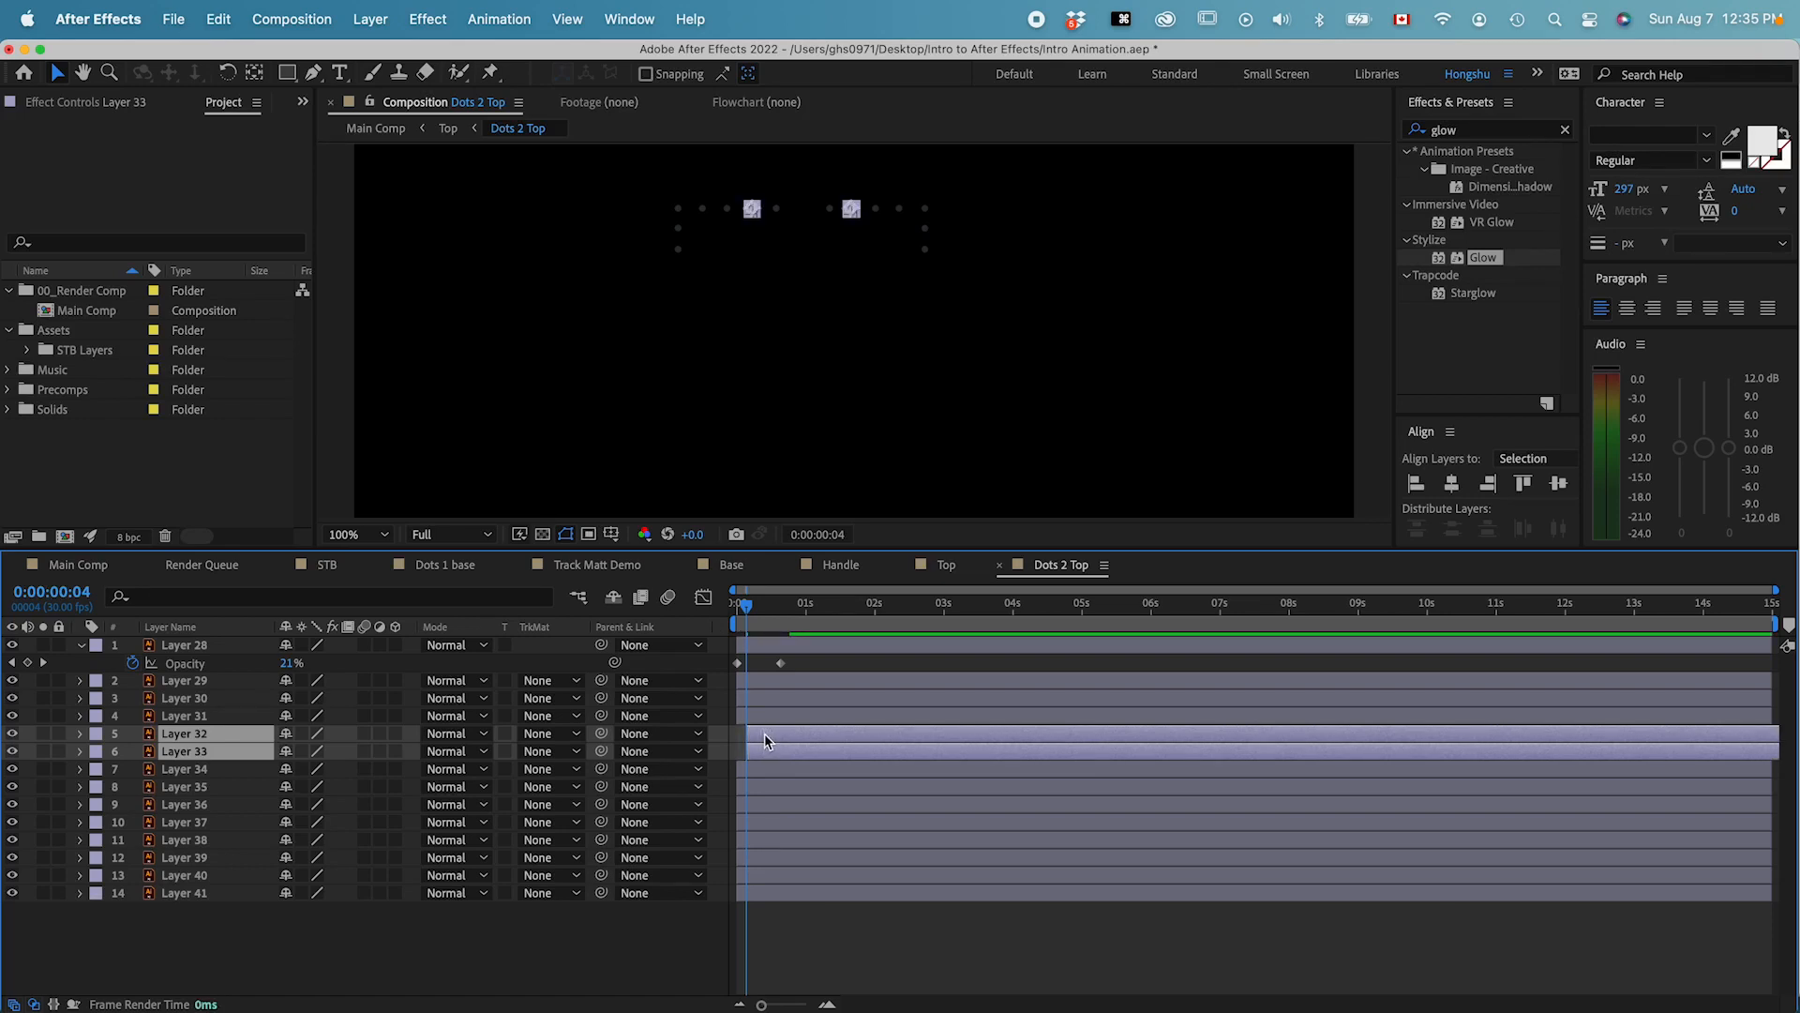
{"action": "key", "text": "bracketleft"}
- Delay the third pair of dots from the centre gap, Layers 29 and 34, to start at 0:00:00:08
{"action": "left_click", "coordinate": [877, 214]}
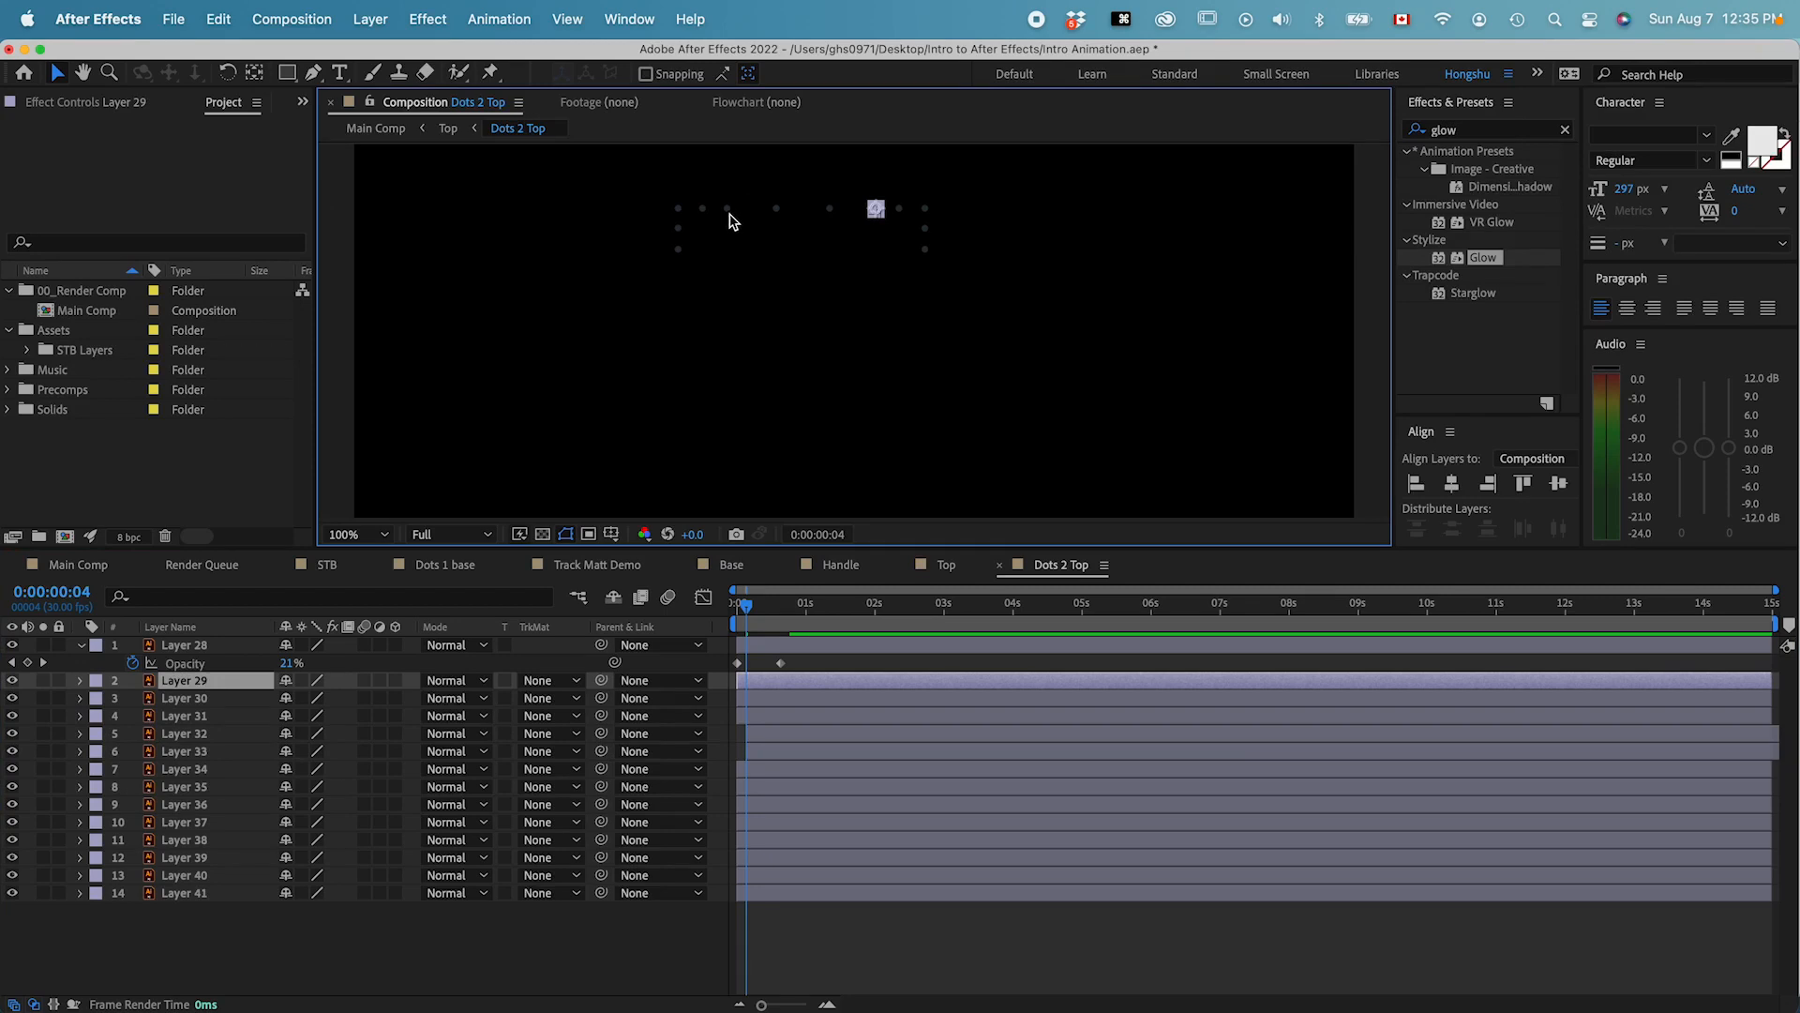
{"action": "left_click", "coordinate": [729, 210], "text": "shift"}
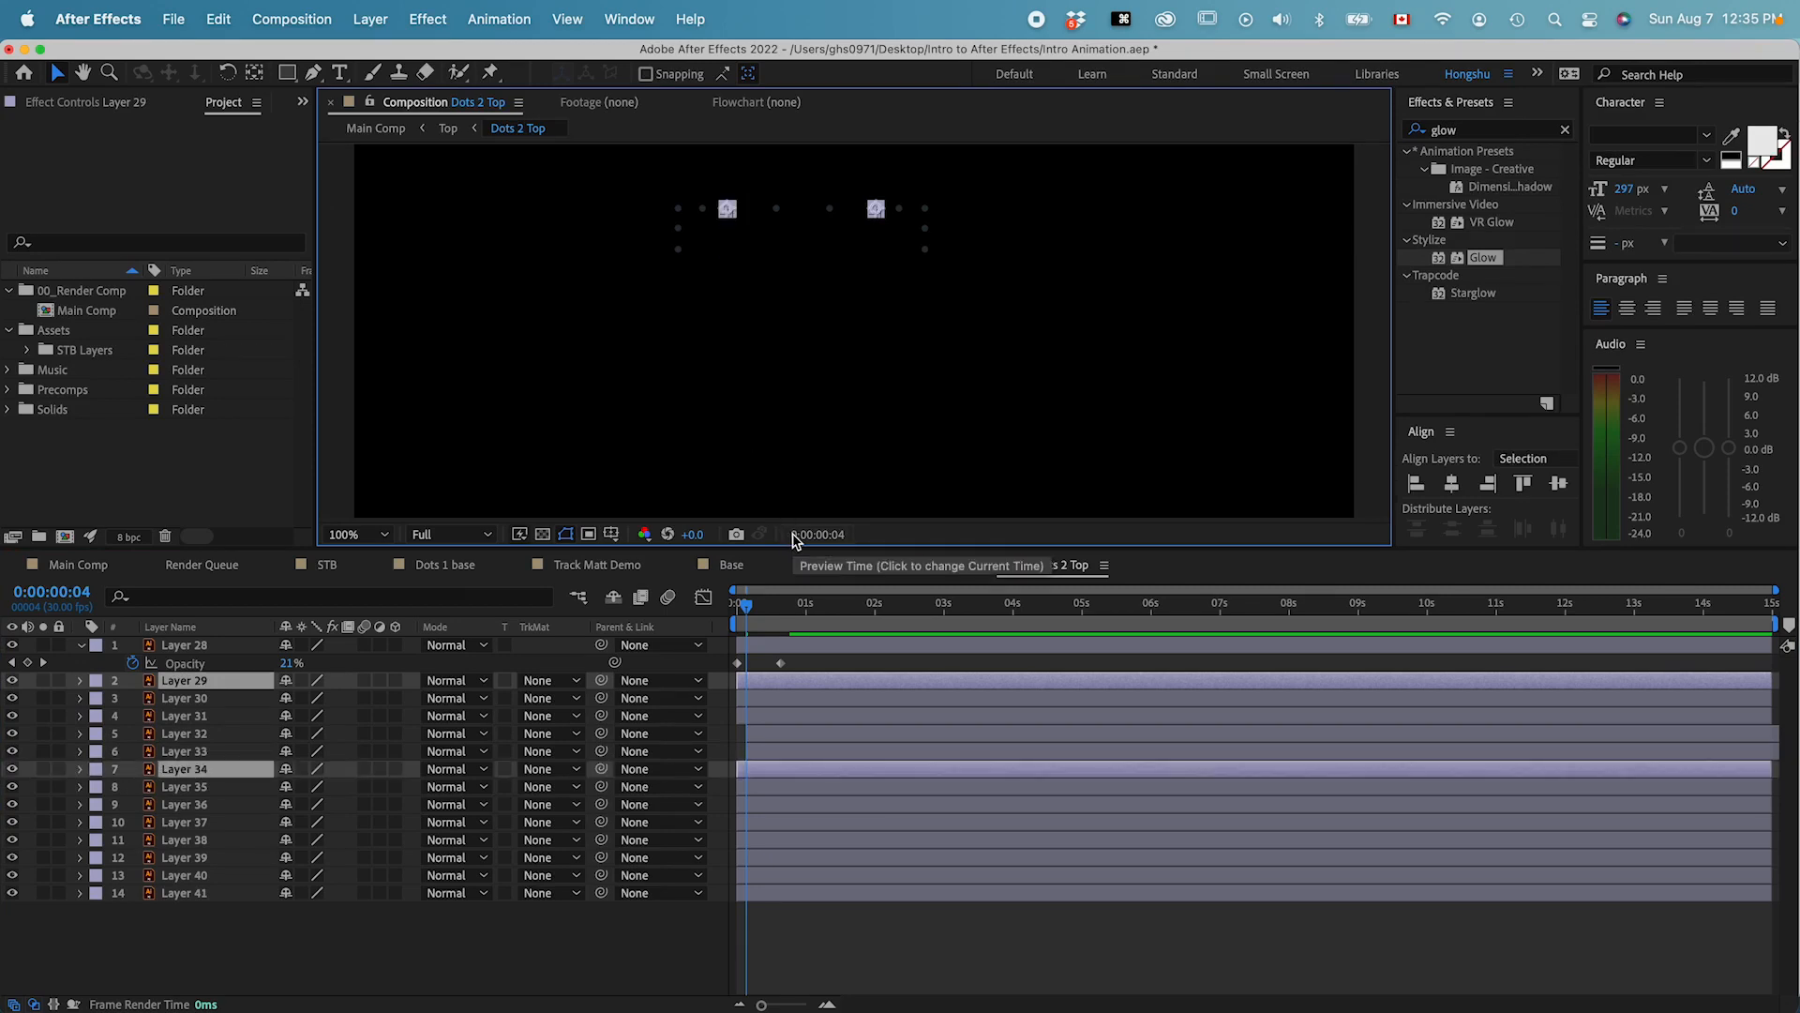
{"action": "key", "text": "super+Right"}
{"action": "key", "text": "super+Right"}
{"action": "key", "text": "super+Right"}
{"action": "key", "text": "super+Right"}
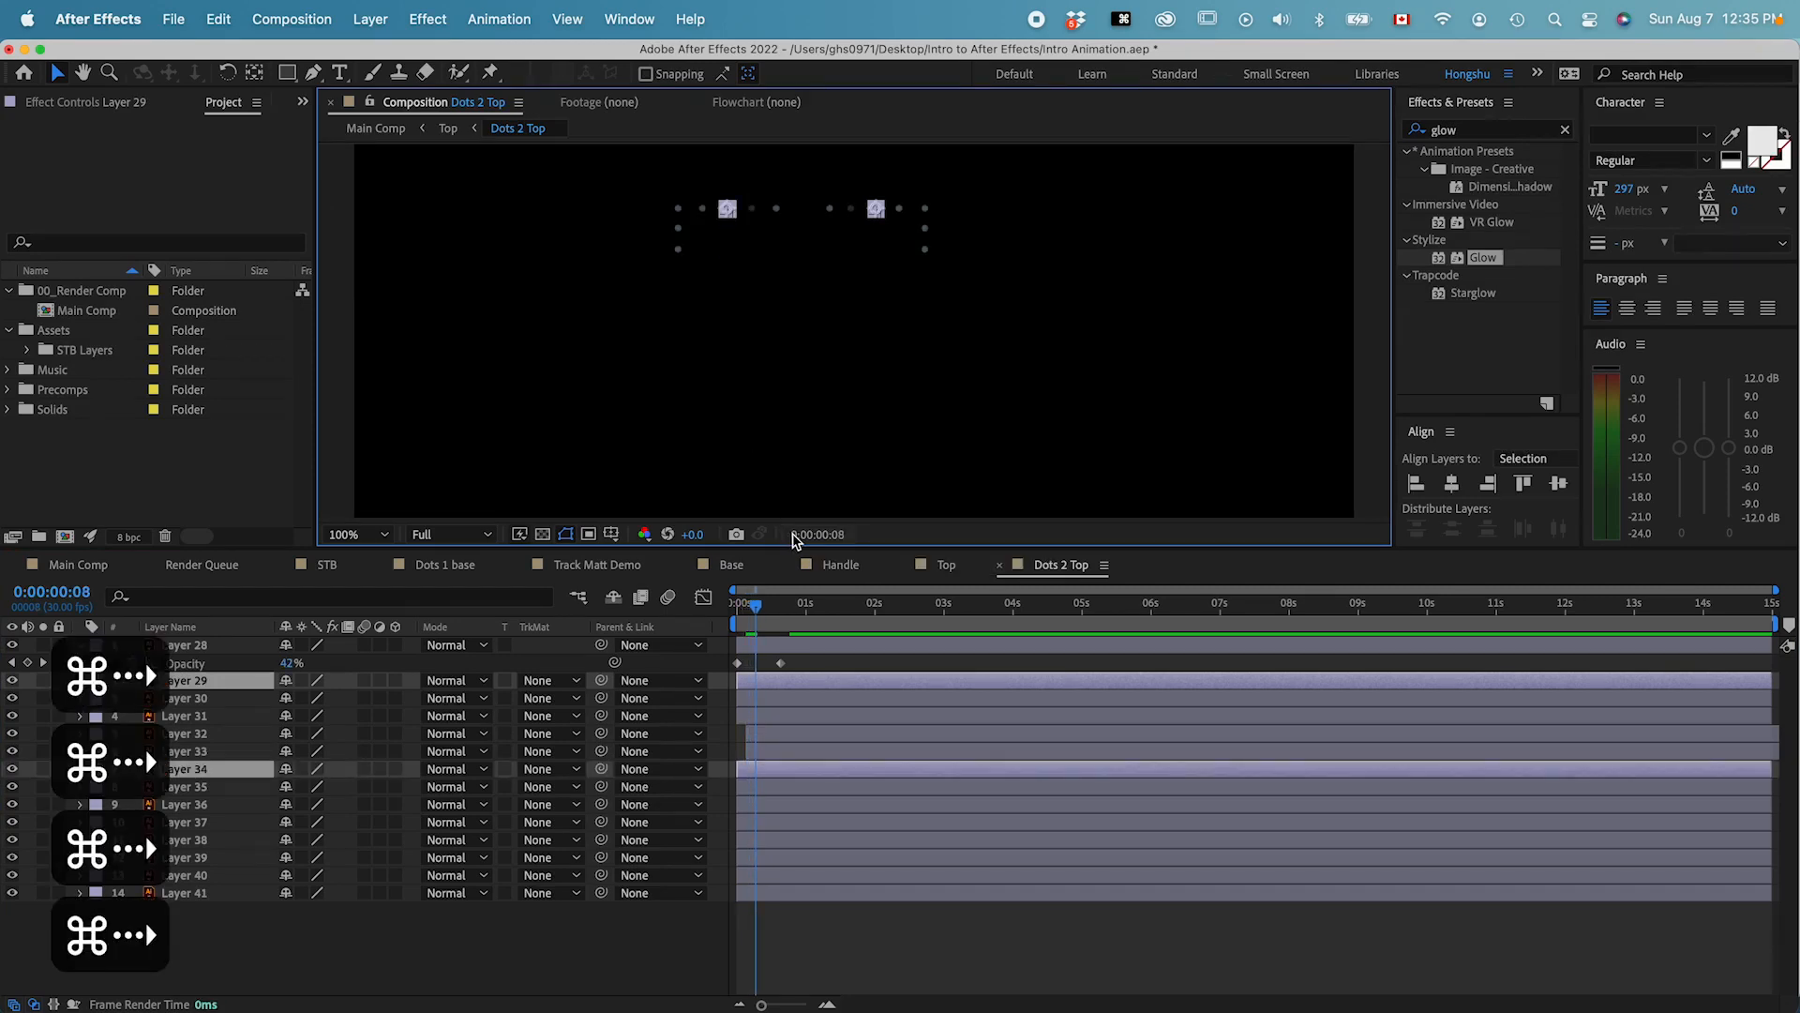
{"action": "key", "text": "bracketleft"}
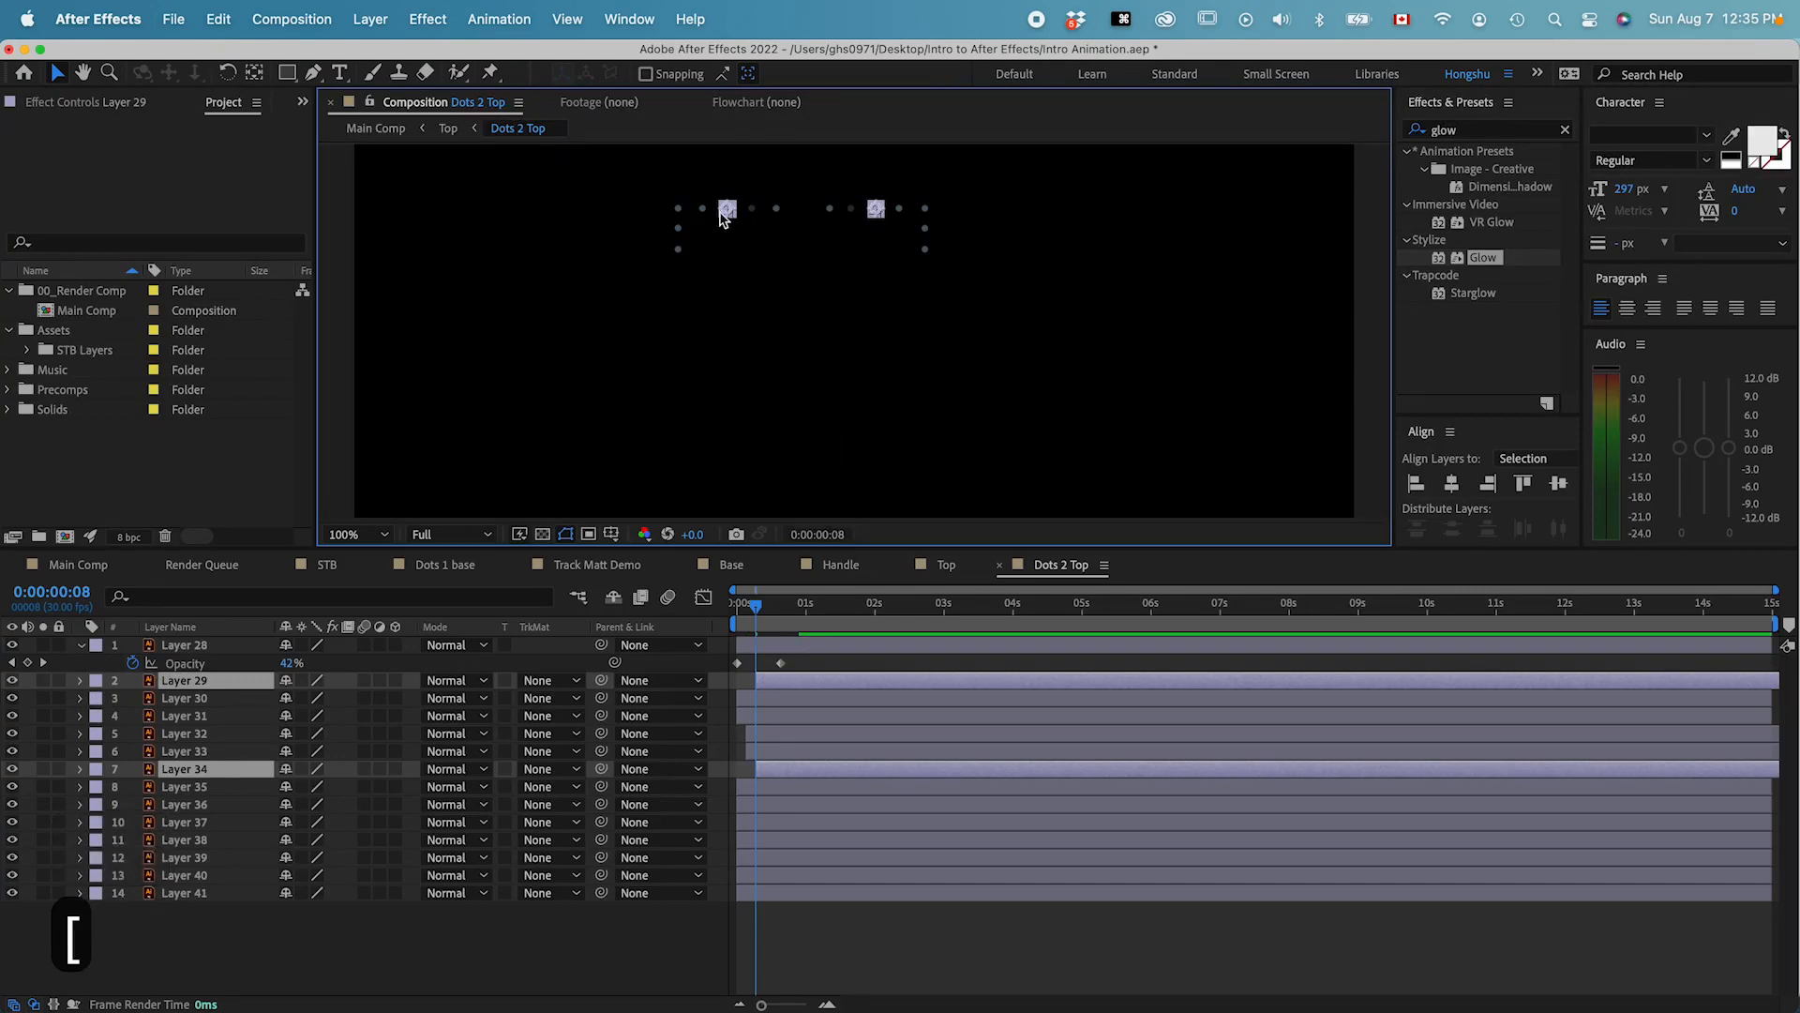
- Delay the fourth pair of dots from the centre gap, Layers 28 and 35, to start at 0:00:00:12
{"action": "left_click", "coordinate": [704, 210]}
{"action": "left_click", "coordinate": [901, 211], "text": "shift"}
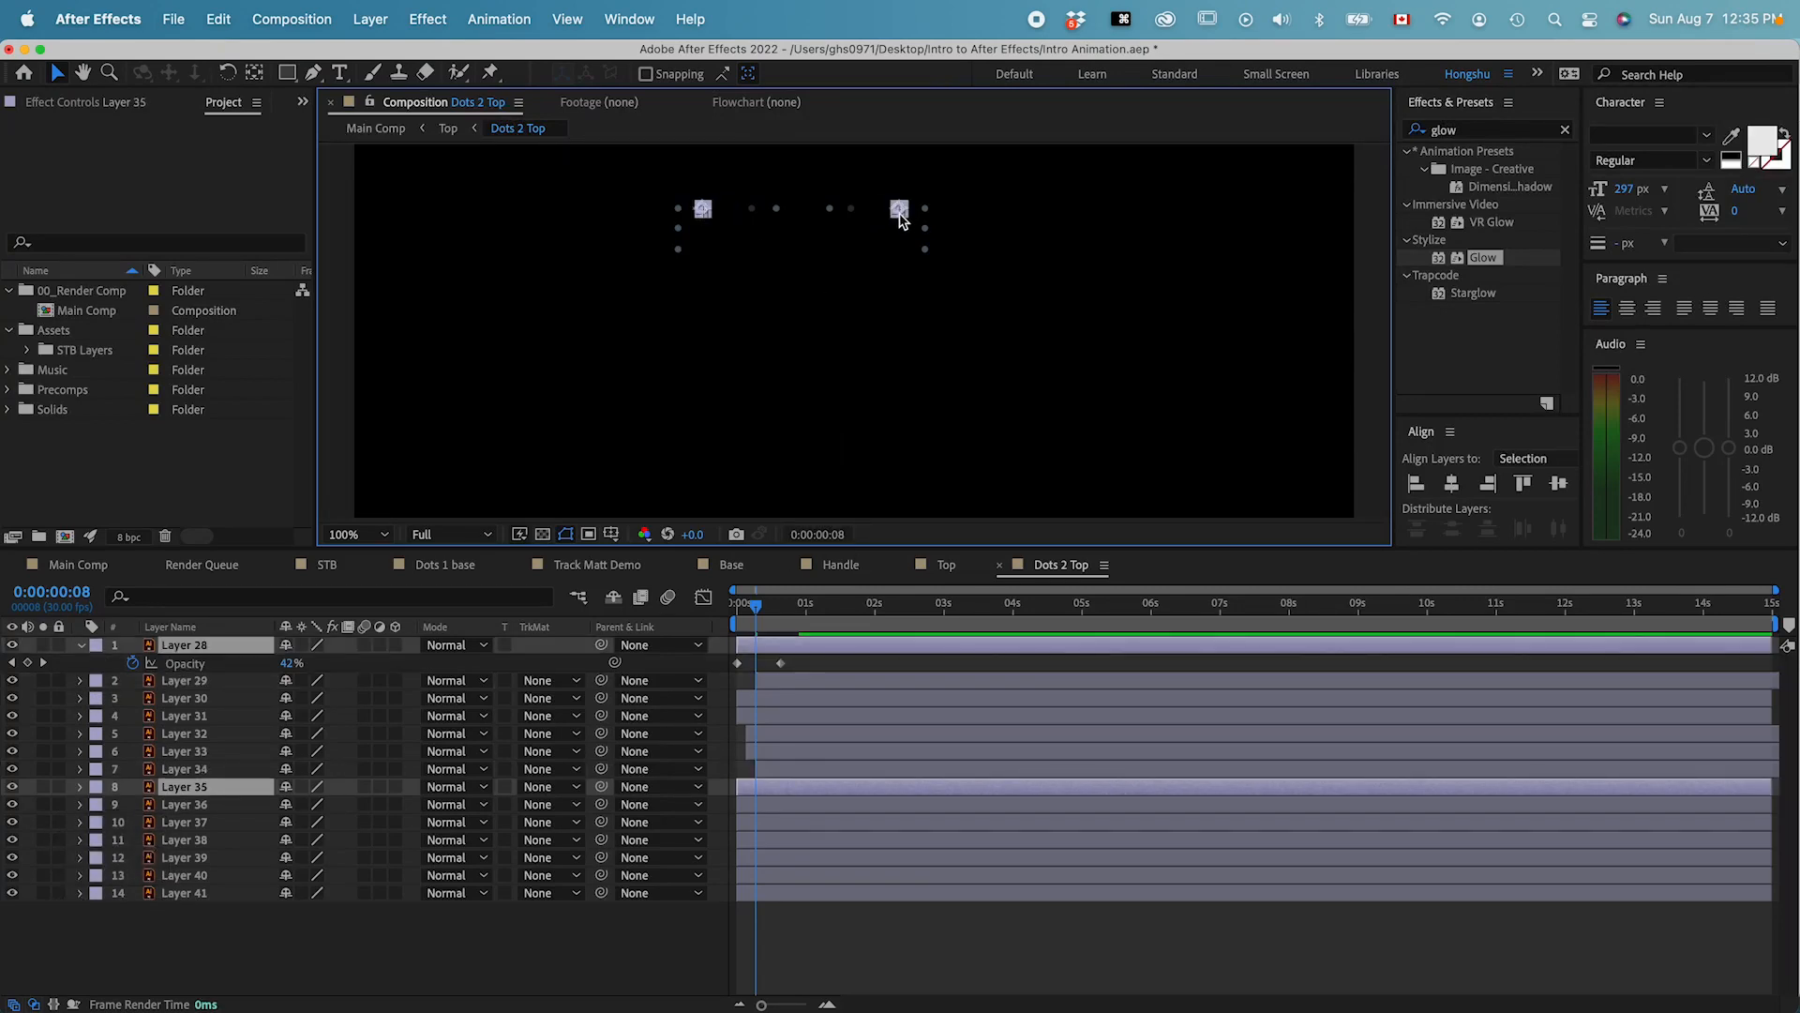
{"action": "key", "text": "super+Right"}
{"action": "key", "text": "super+Right"}
{"action": "key", "text": "super+Right"}
{"action": "key", "text": "super+Right"}
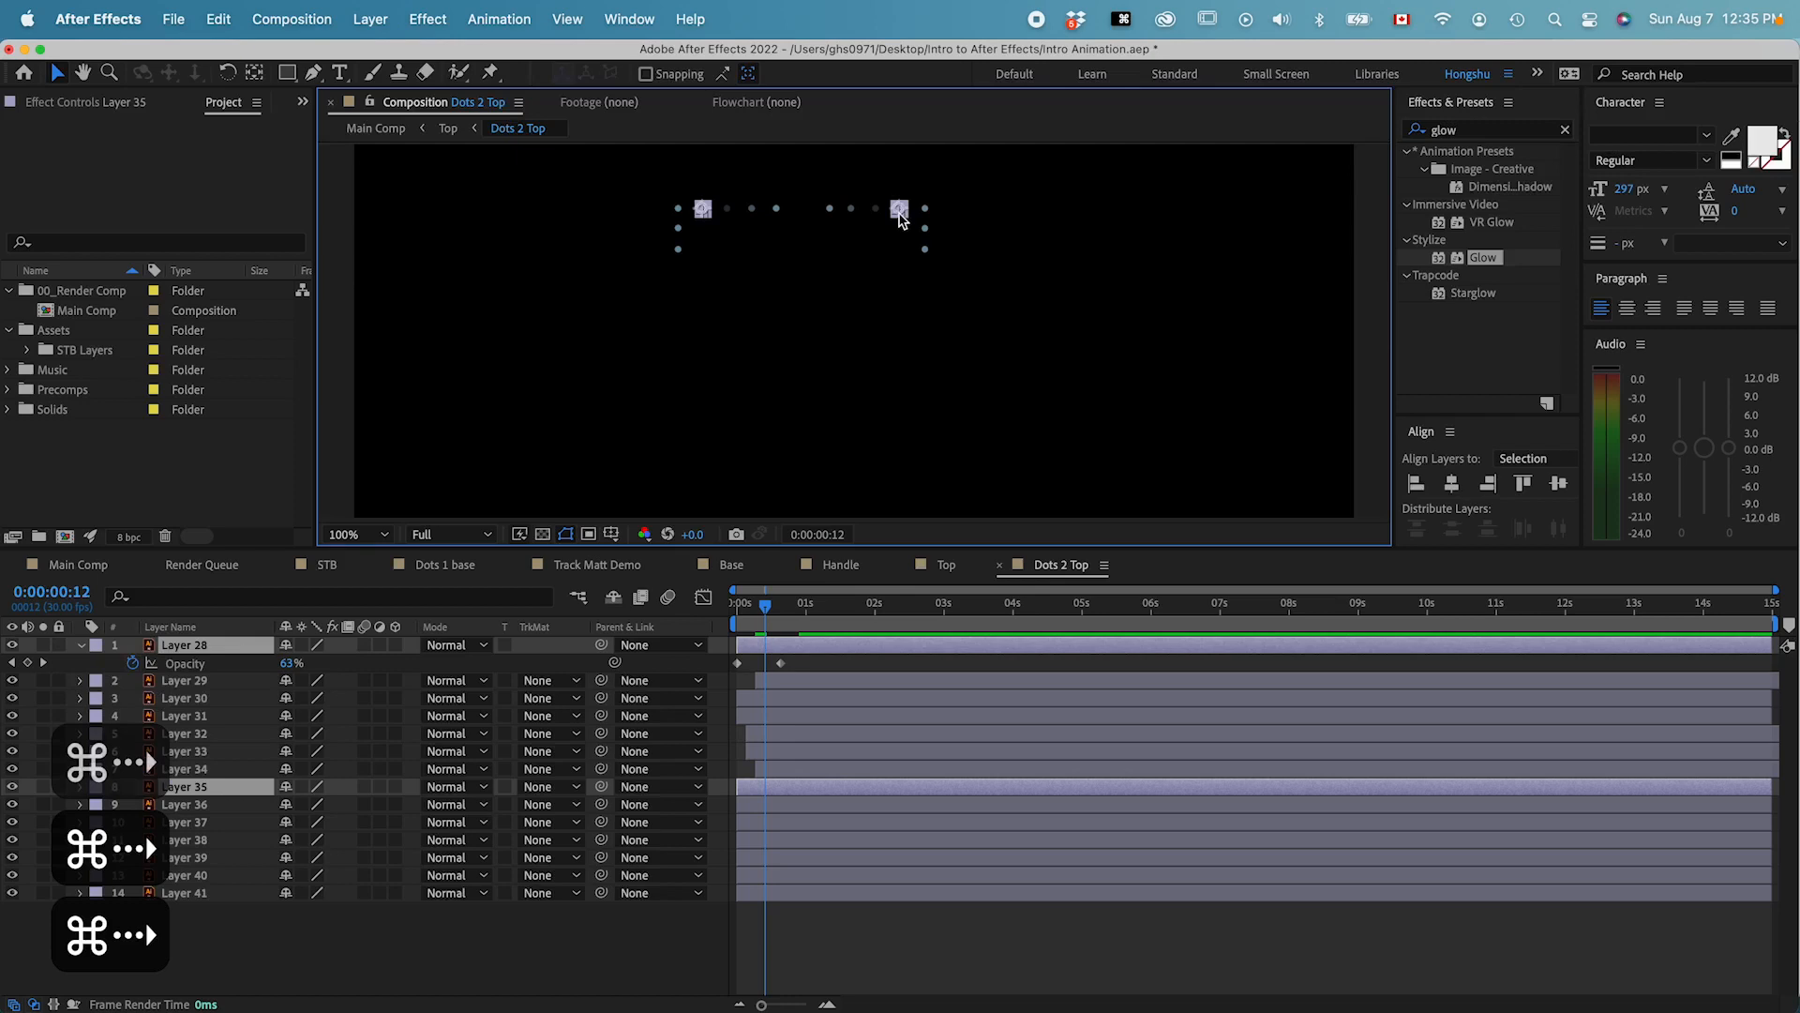
{"action": "key", "text": "bracketleft"}
- Delay the two upper corner dots, Layers 36 and 37, to start at 0:00:00:16
{"action": "left_click", "coordinate": [926, 209]}
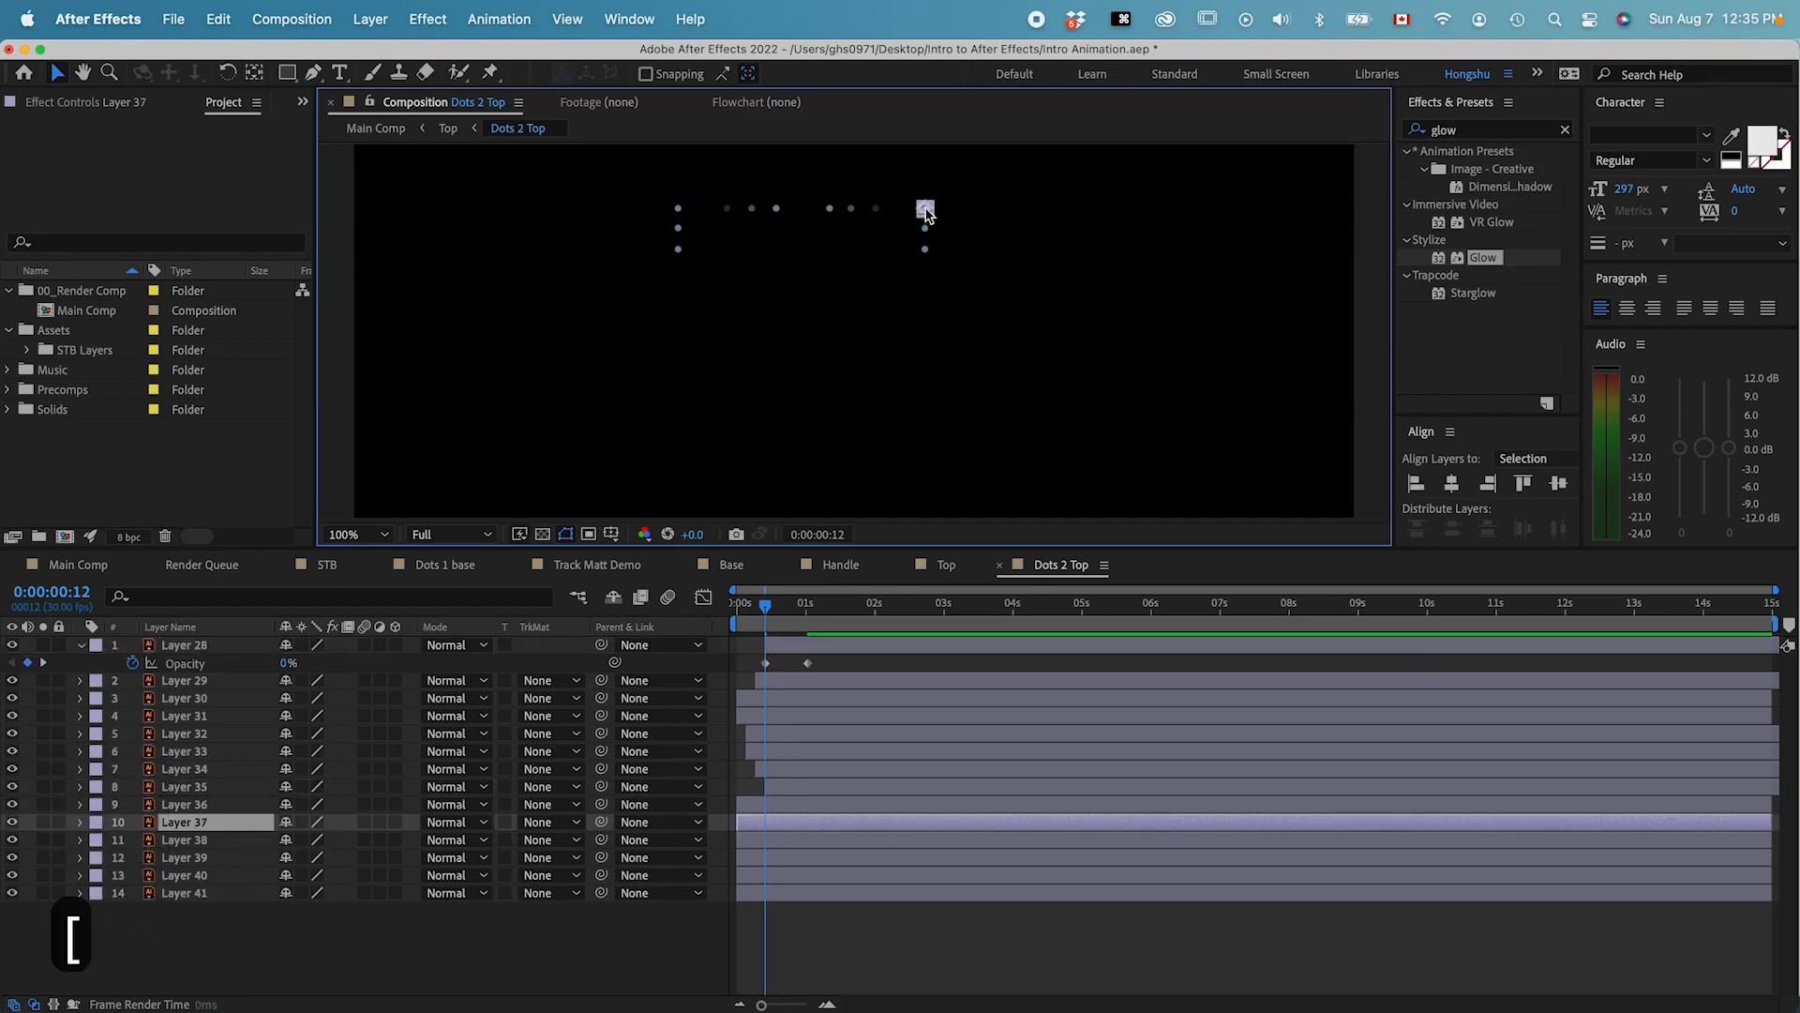
{"action": "left_click", "coordinate": [679, 212], "text": "shift"}
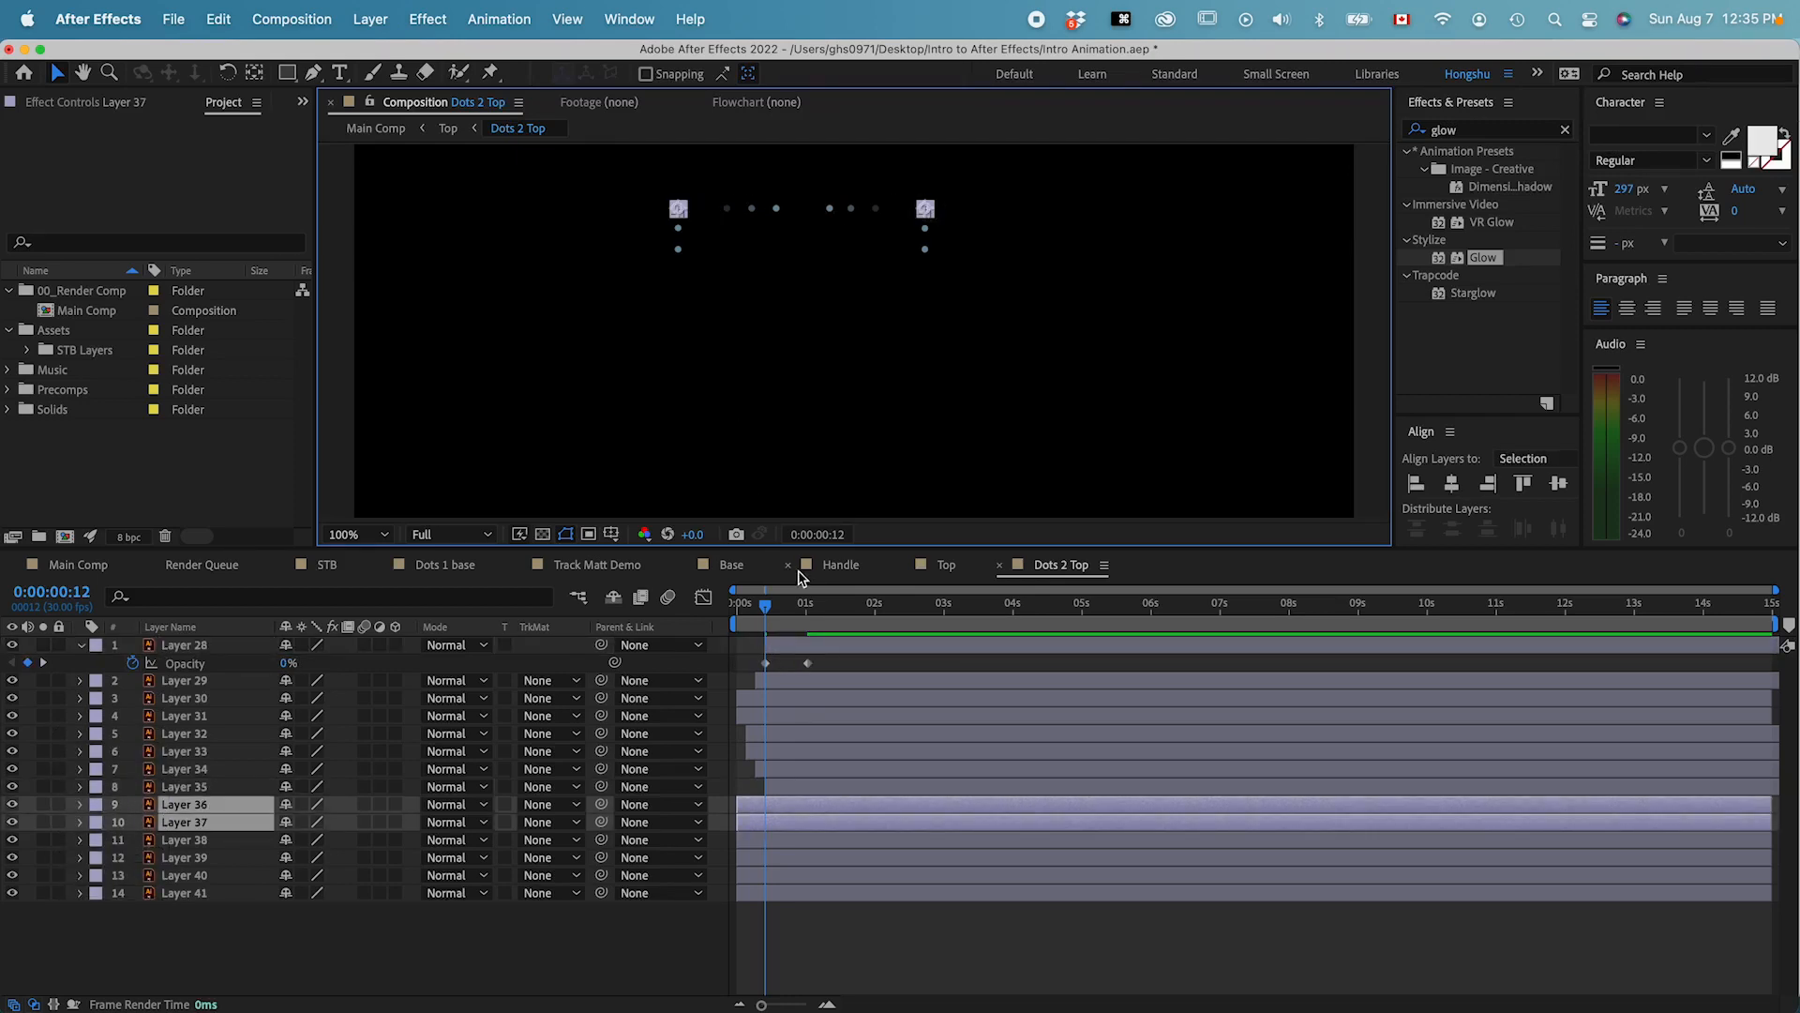
{"action": "key", "text": "super+Right"}
{"action": "key", "text": "super+Right"}
{"action": "key", "text": "super+Right"}
{"action": "key", "text": "super+Right"}
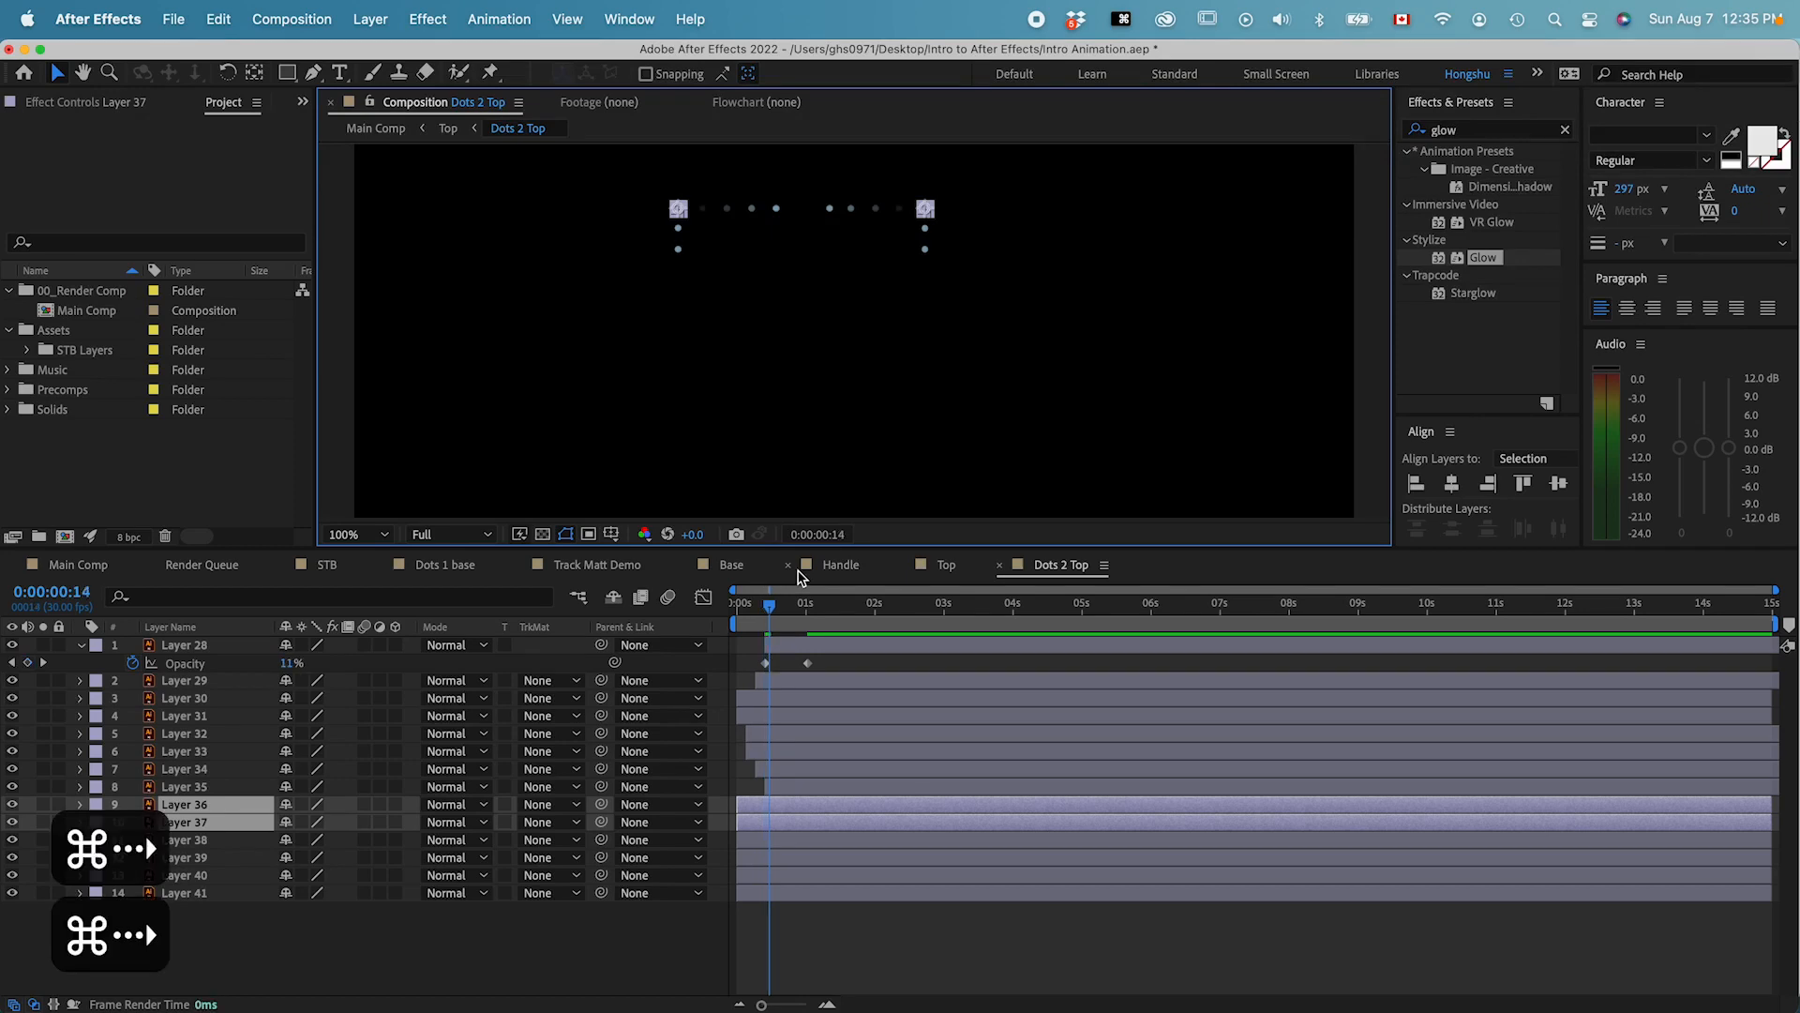
{"action": "key", "text": "bracketleft"}
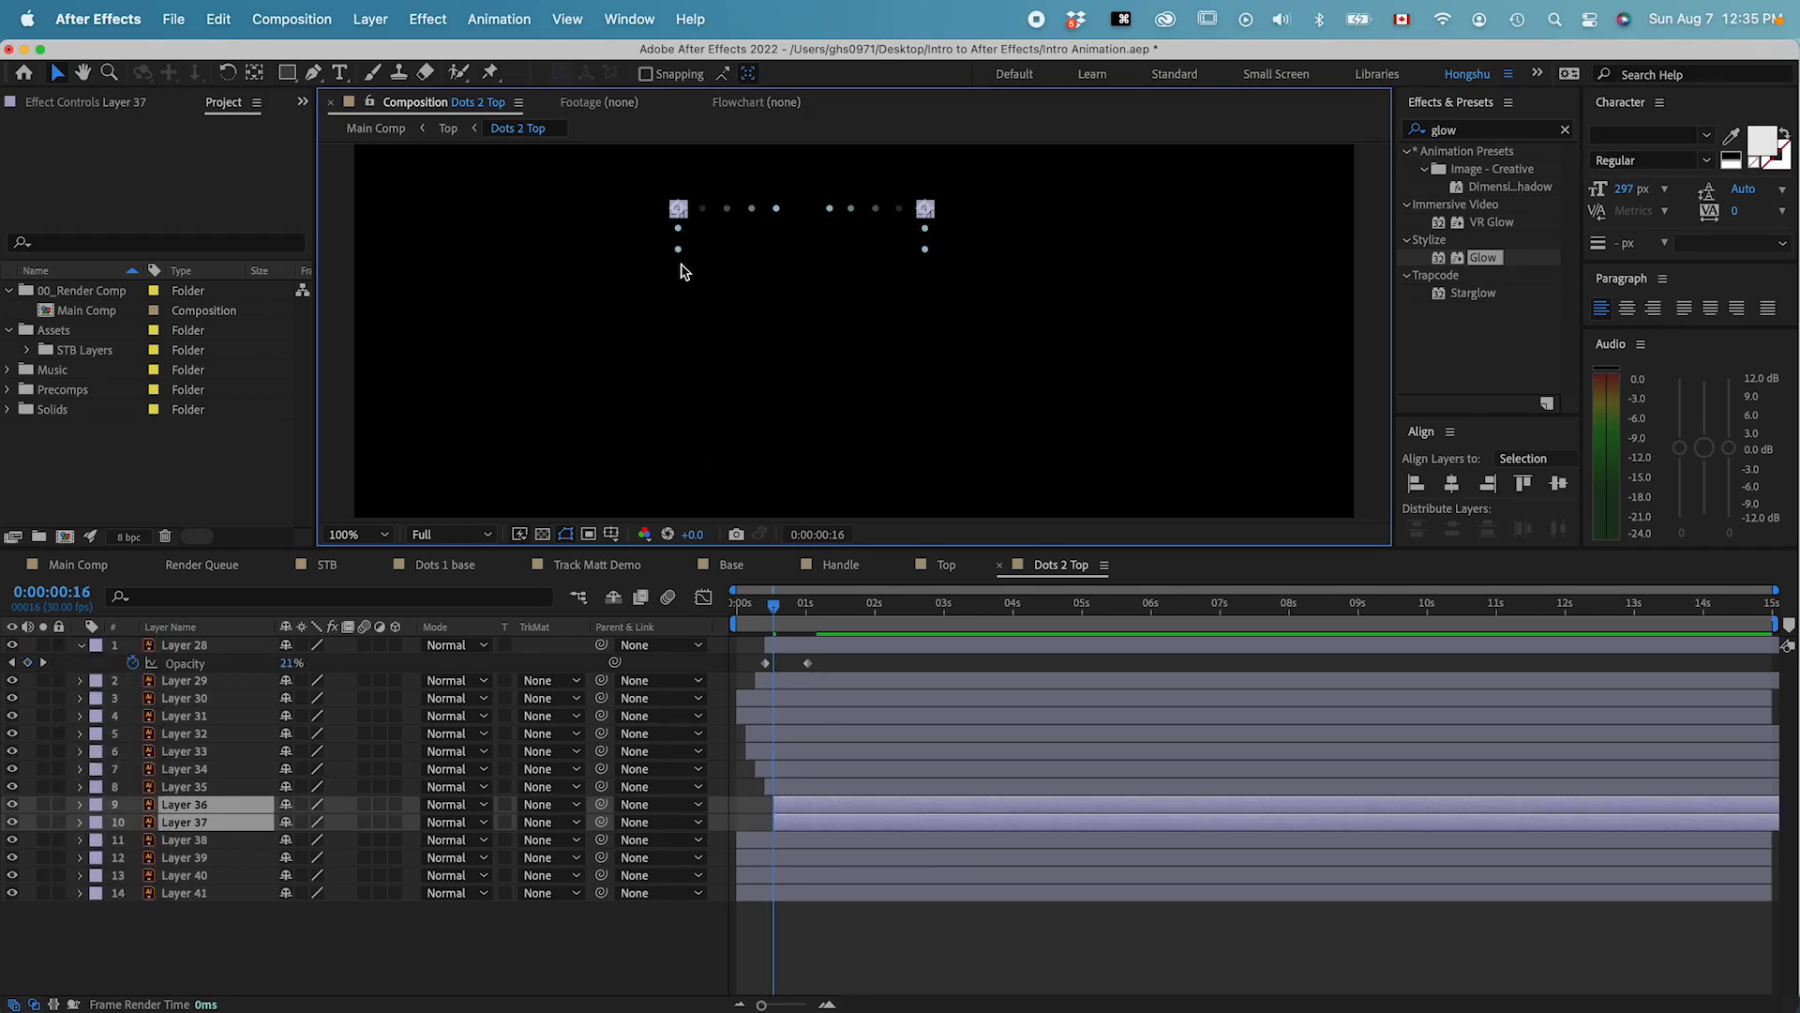
- Delay the pair of dots just below the corners, Layers 38 and 41, to start at 0:00:00:20
{"action": "left_click", "coordinate": [679, 232]}
{"action": "left_click", "coordinate": [925, 234], "text": "shift"}
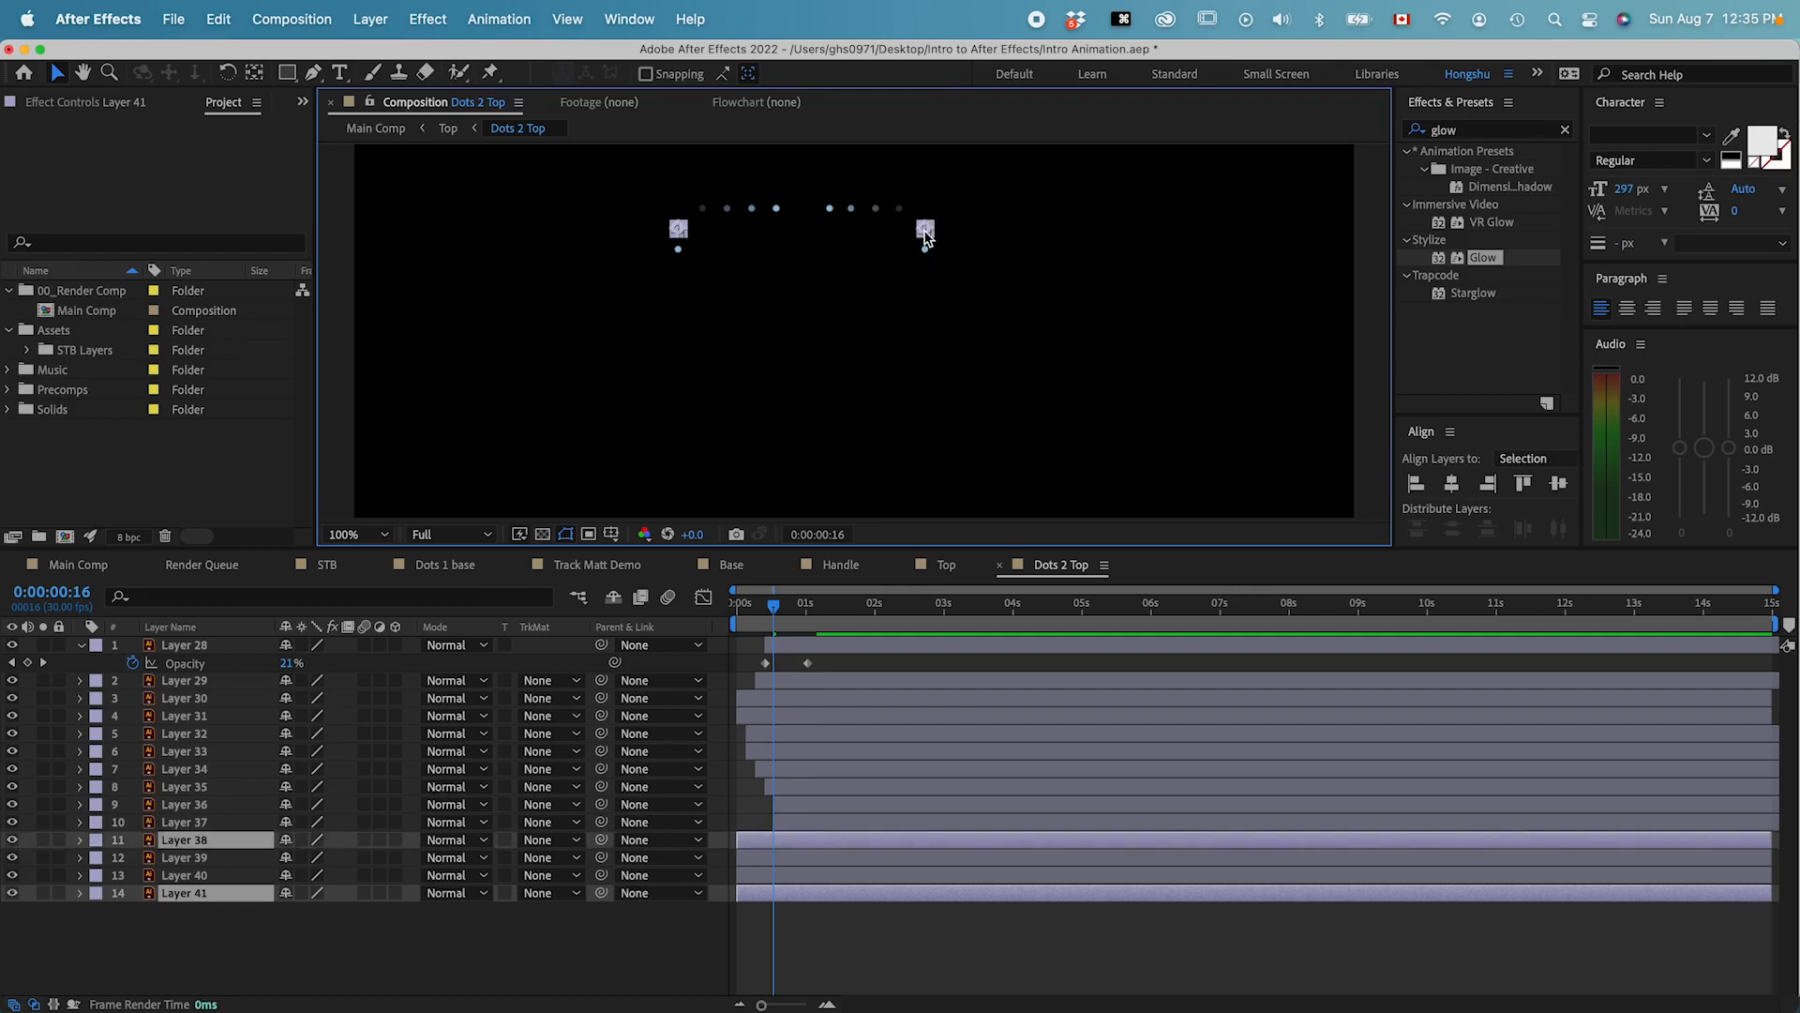
{"action": "key", "text": "super+Right"}
{"action": "key", "text": "super+Right"}
{"action": "key", "text": "super+Right"}
{"action": "key", "text": "super+Right"}
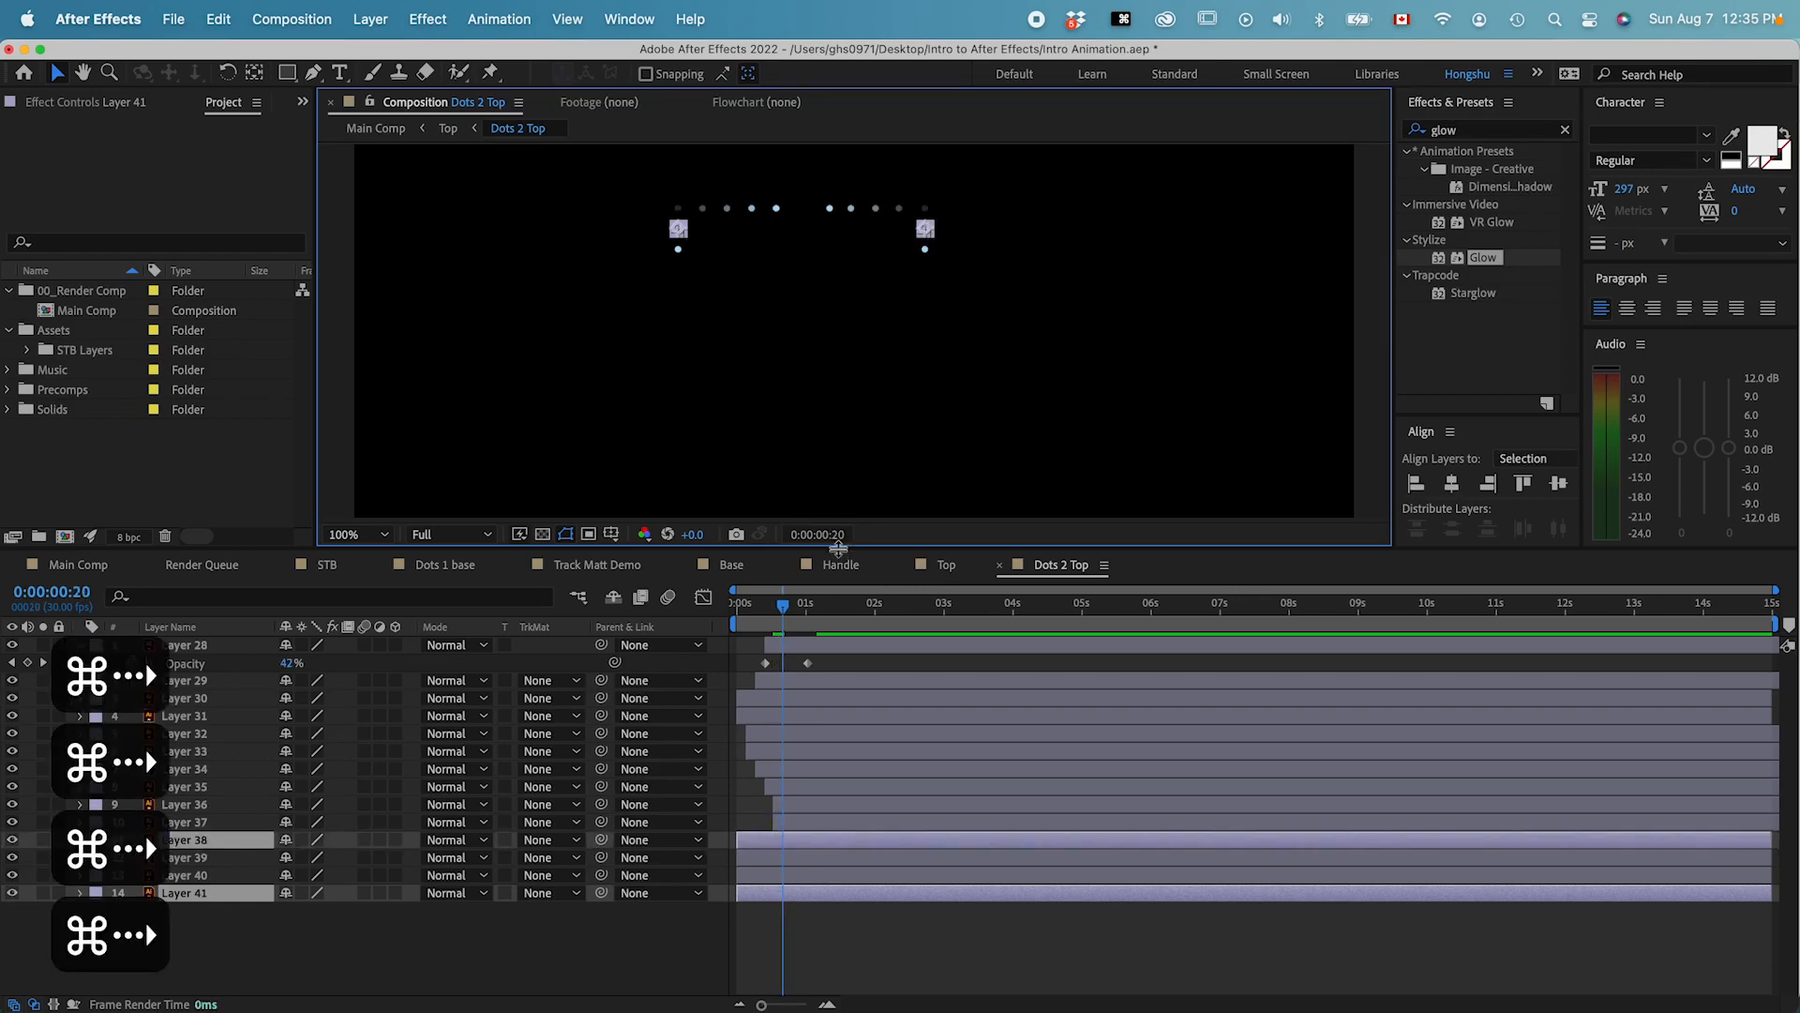
{"action": "key", "text": "bracketleft"}
- Delay the lowest pair of side dots, Layers 39 and 40, to start at 0:00:00:24
{"action": "left_click", "coordinate": [924, 251]}
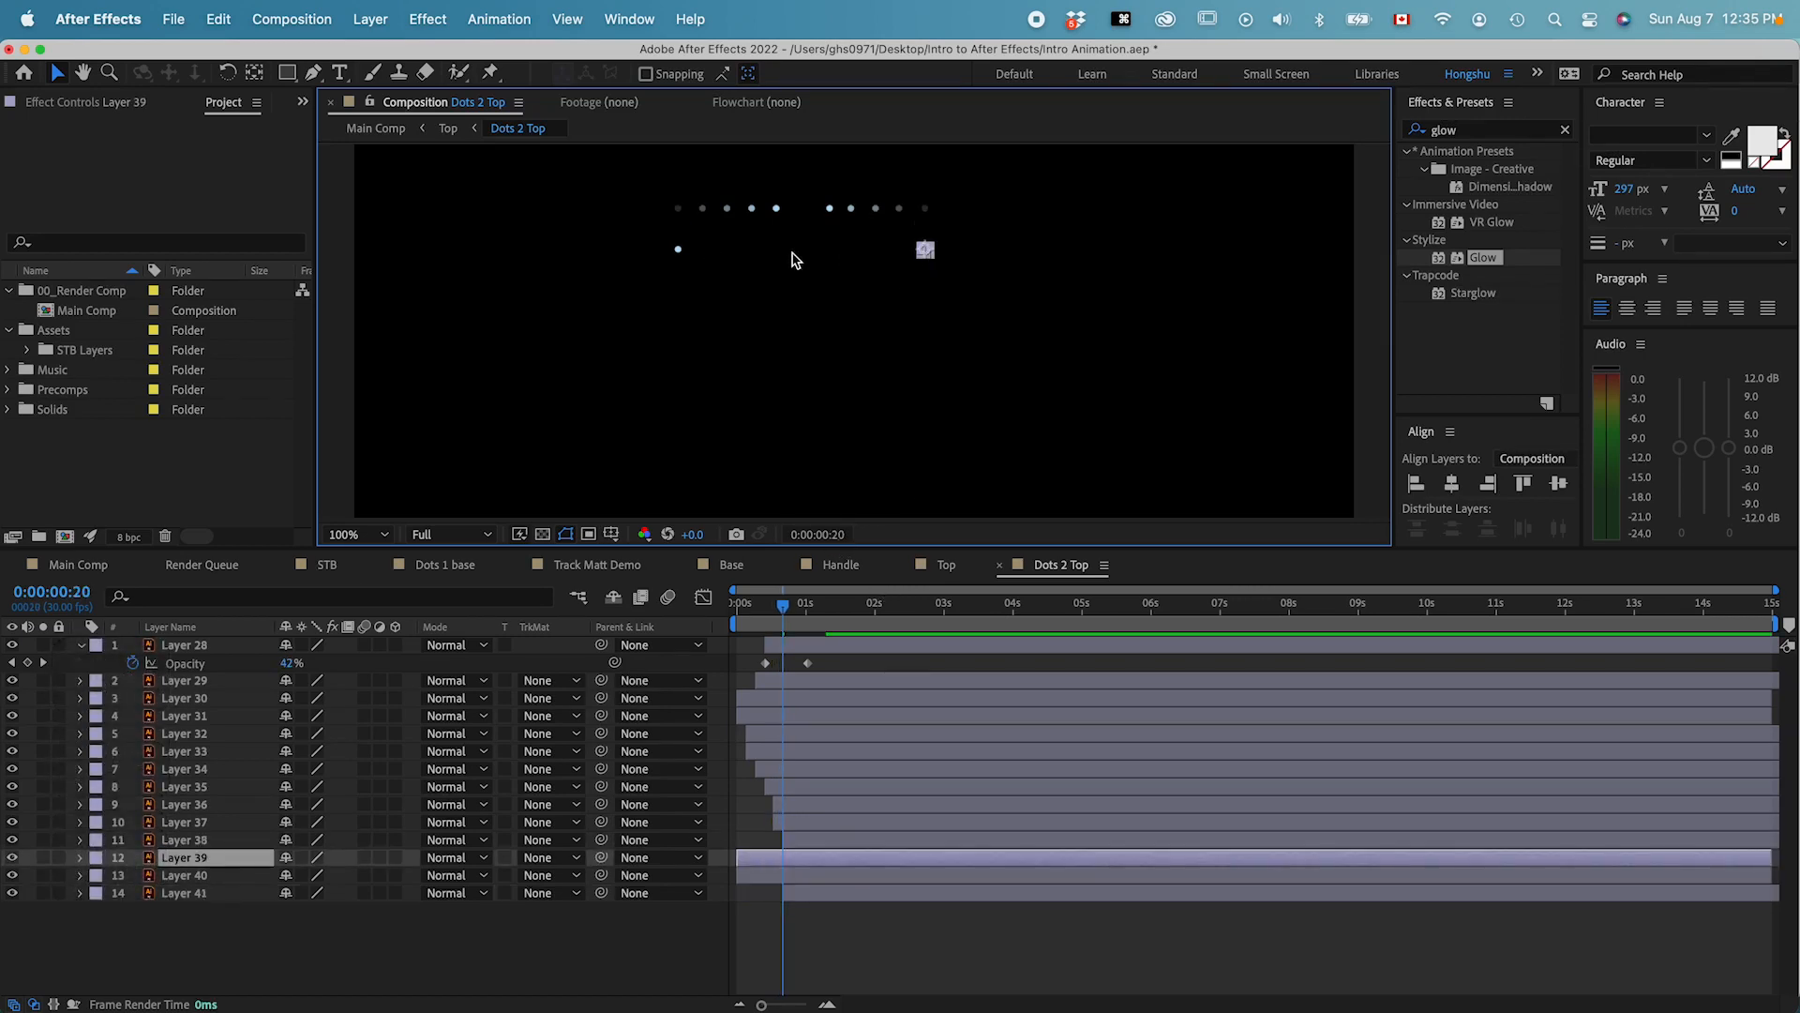
{"action": "left_click", "coordinate": [680, 261], "text": "shift"}
{"action": "key", "text": "super+Right"}
{"action": "key", "text": "super+Right"}
{"action": "key", "text": "super+Right"}
{"action": "key", "text": "super+Right"}
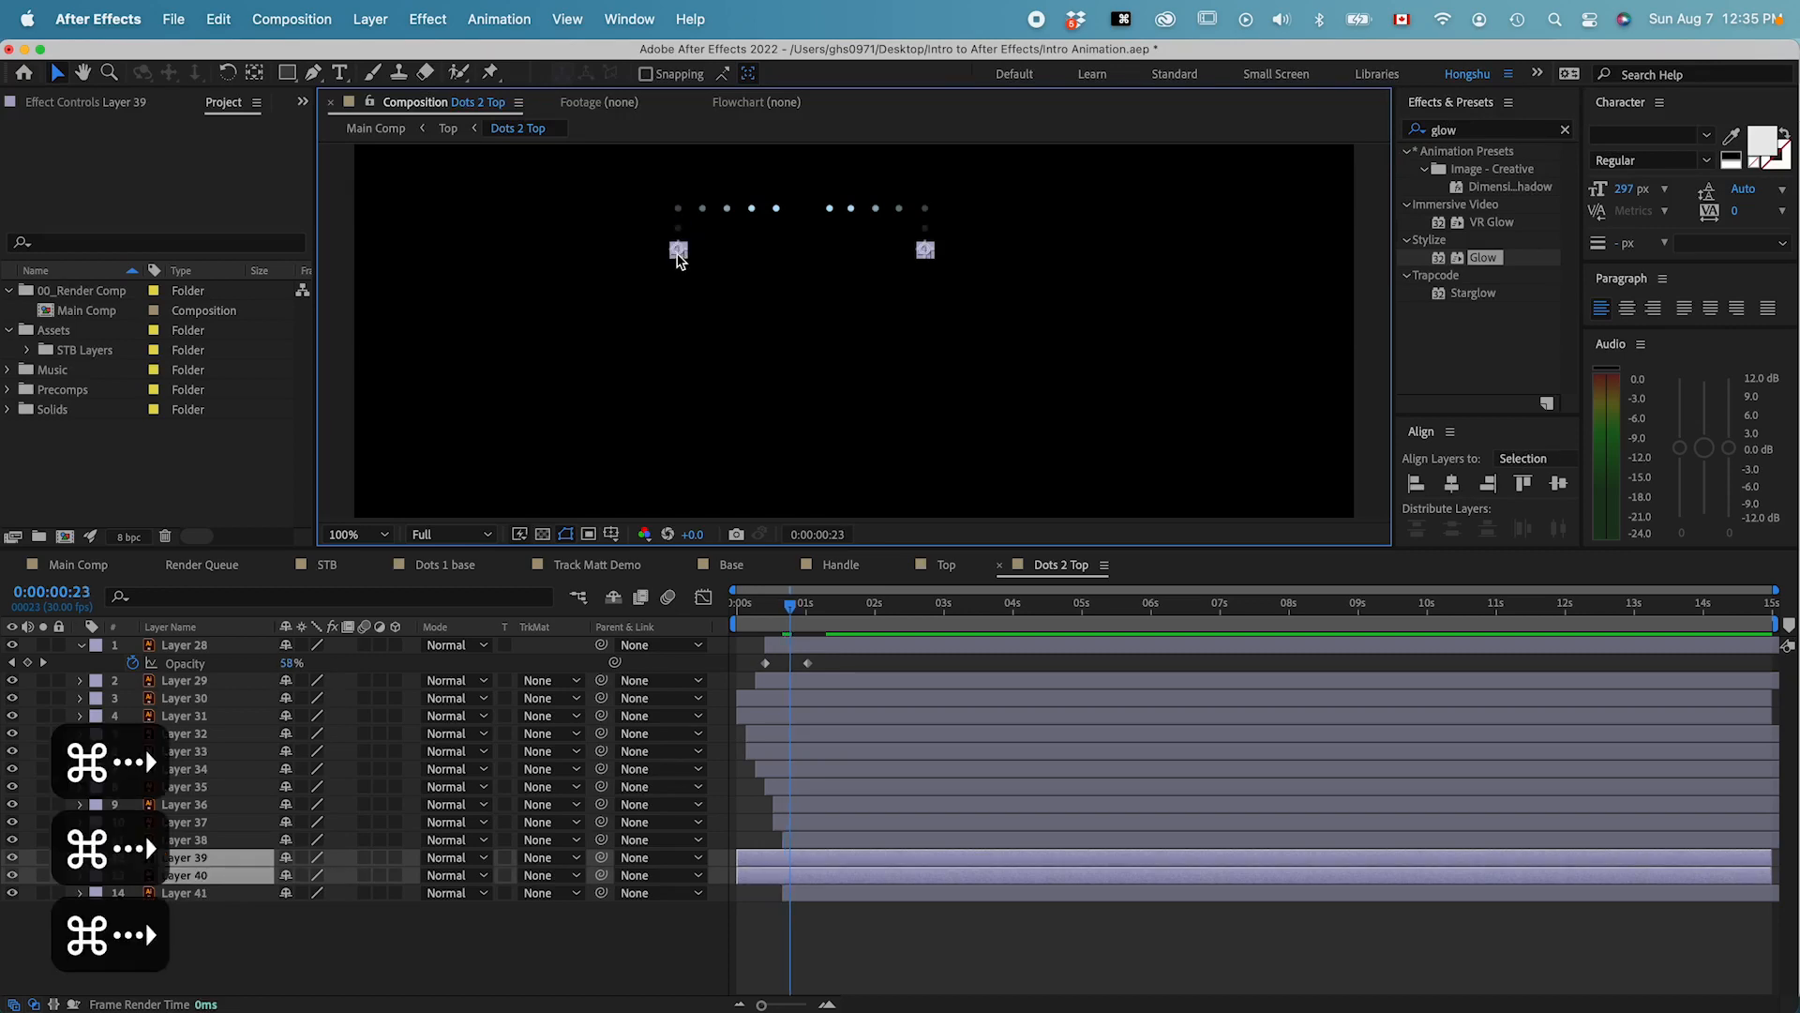
{"action": "key", "text": "bracketleft"}
{"action": "left_click", "coordinate": [841, 924]}
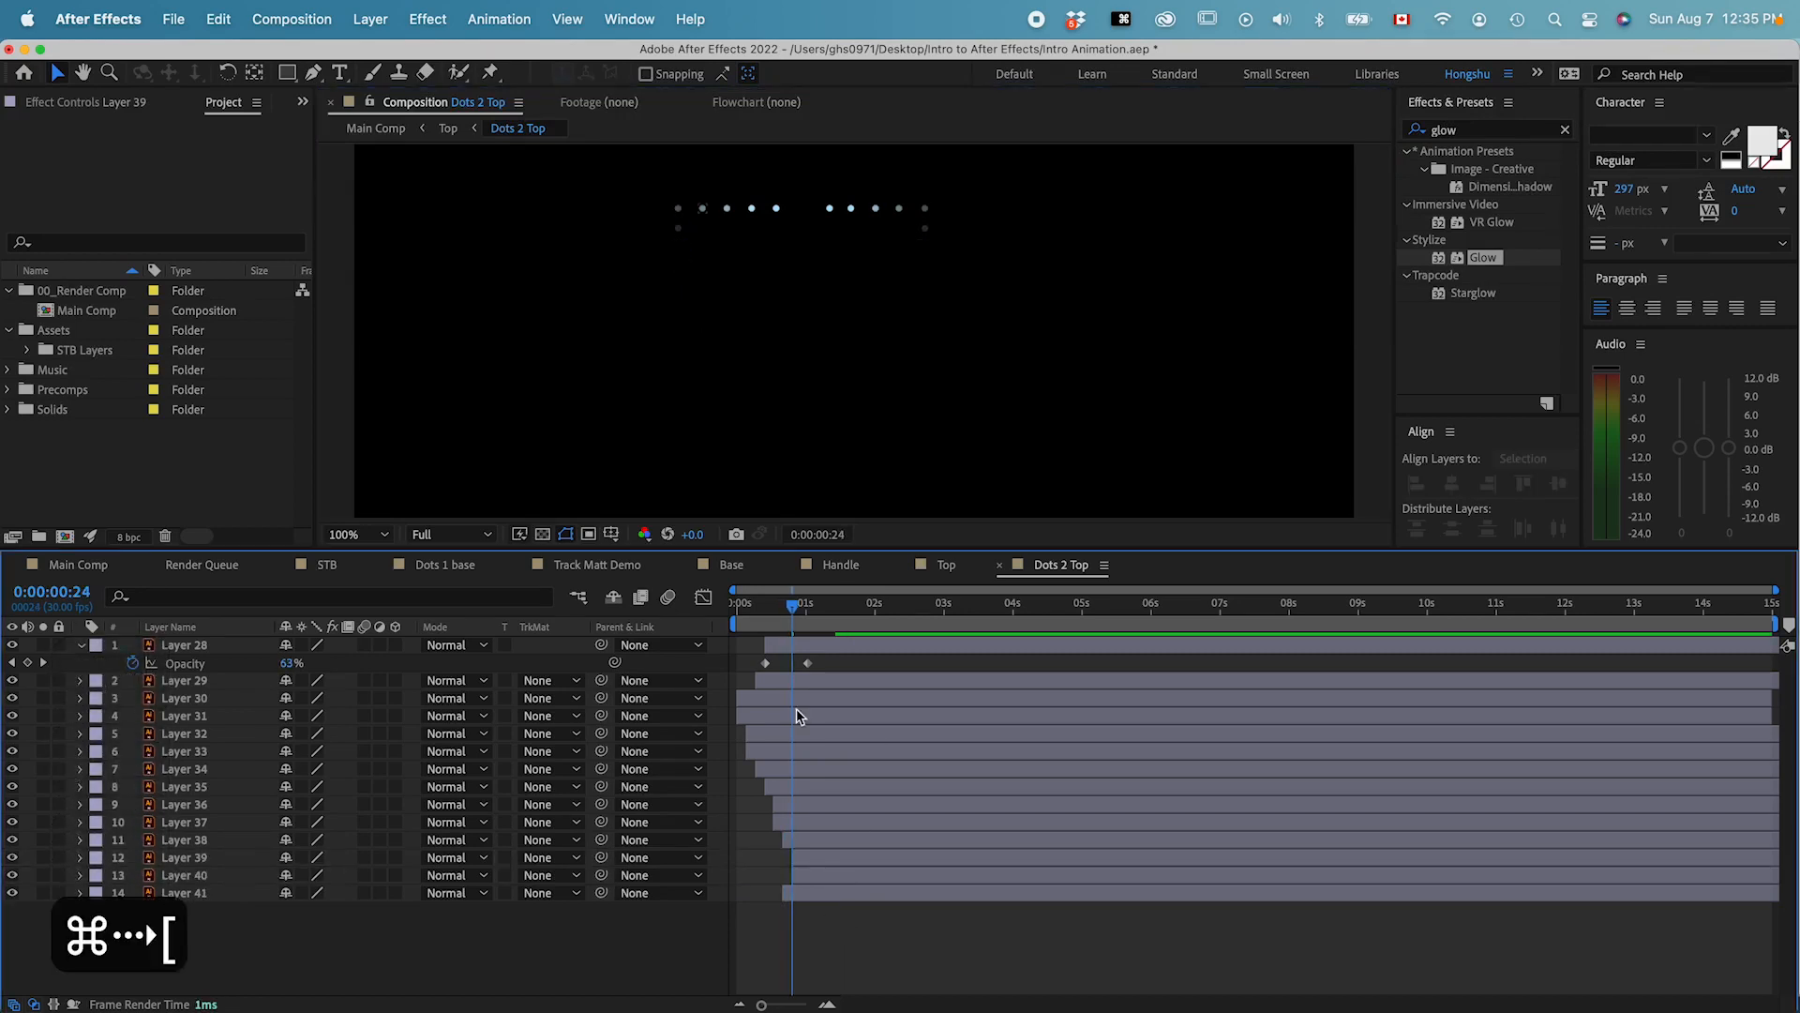
- Preview the staggered dot fade-ins from the start of the Dots 2 Top composition
{"action": "left_click", "coordinate": [756, 611]}
{"action": "left_click_drag", "start_coordinate": [755, 611], "coordinate": [737, 614]}
{"action": "key", "text": "space"}
{"action": "key", "text": "space"}
- Return to the Top composition and delay the Dots 2 Top layer to start at about 0:00:00:24
{"action": "key", "text": "Tab"}
{"action": "left_click", "coordinate": [630, 614]}
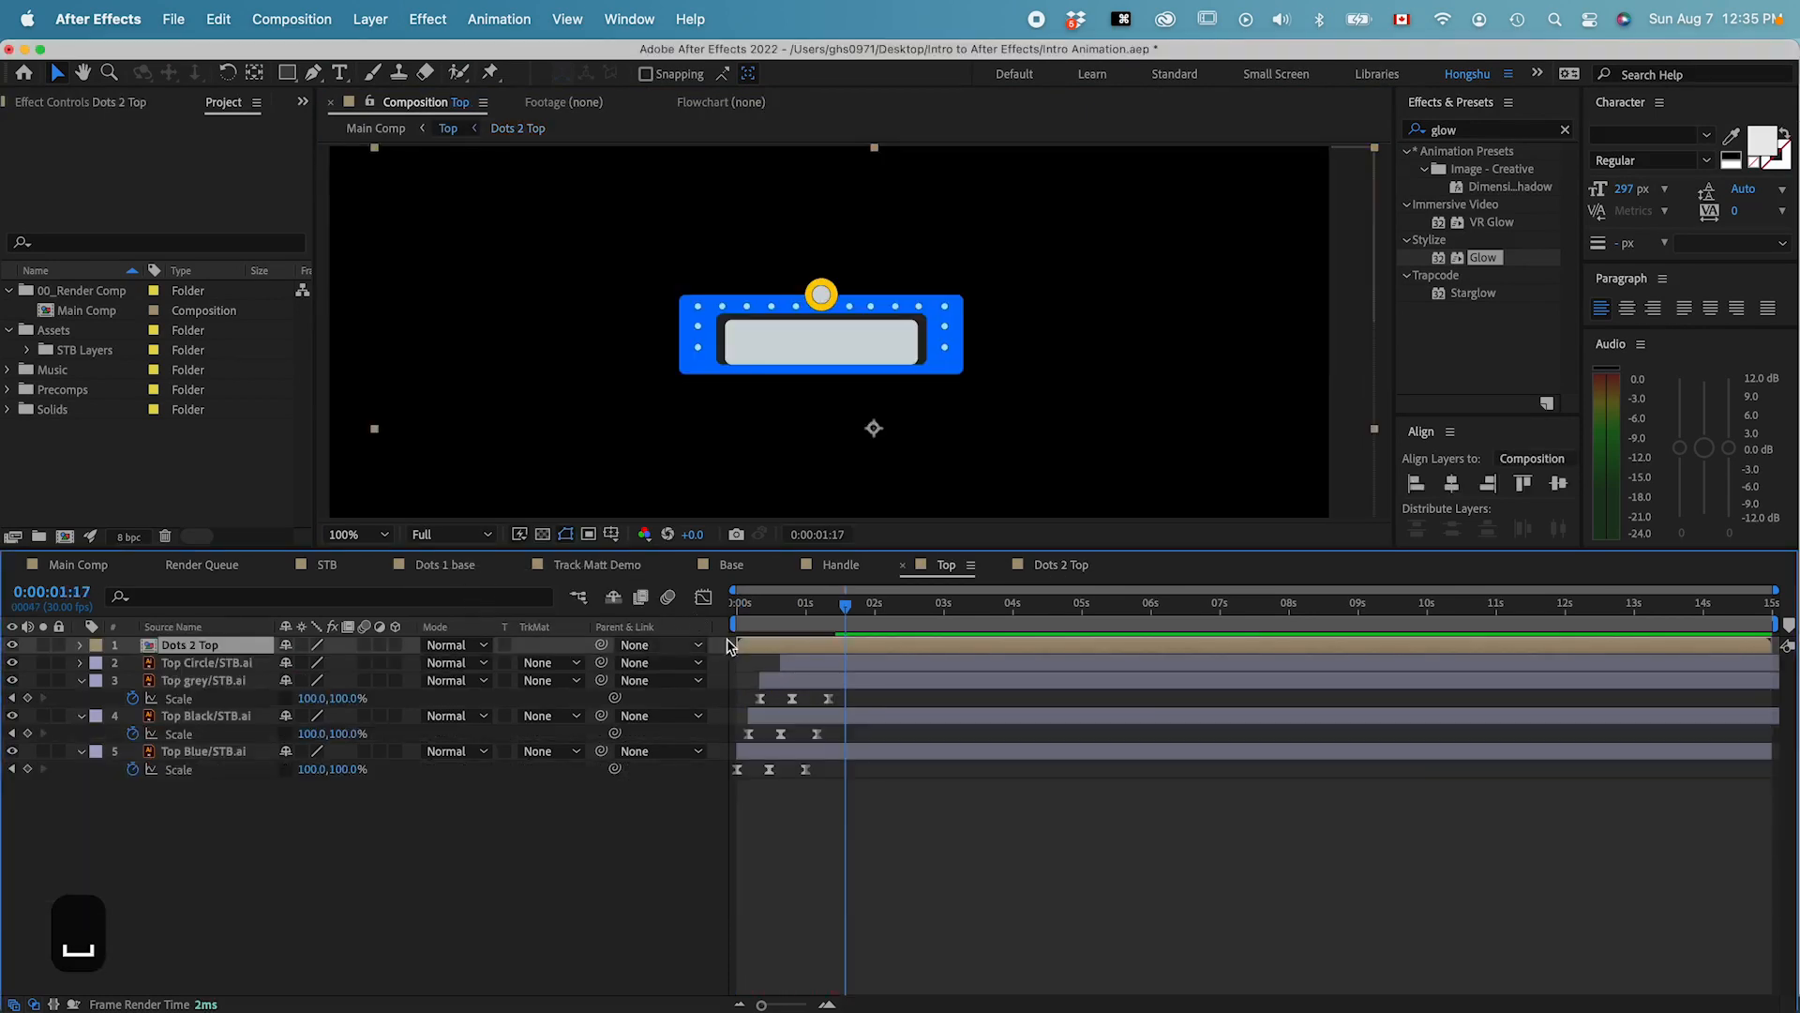
{"action": "left_click_drag", "start_coordinate": [756, 613], "coordinate": [889, 615]}
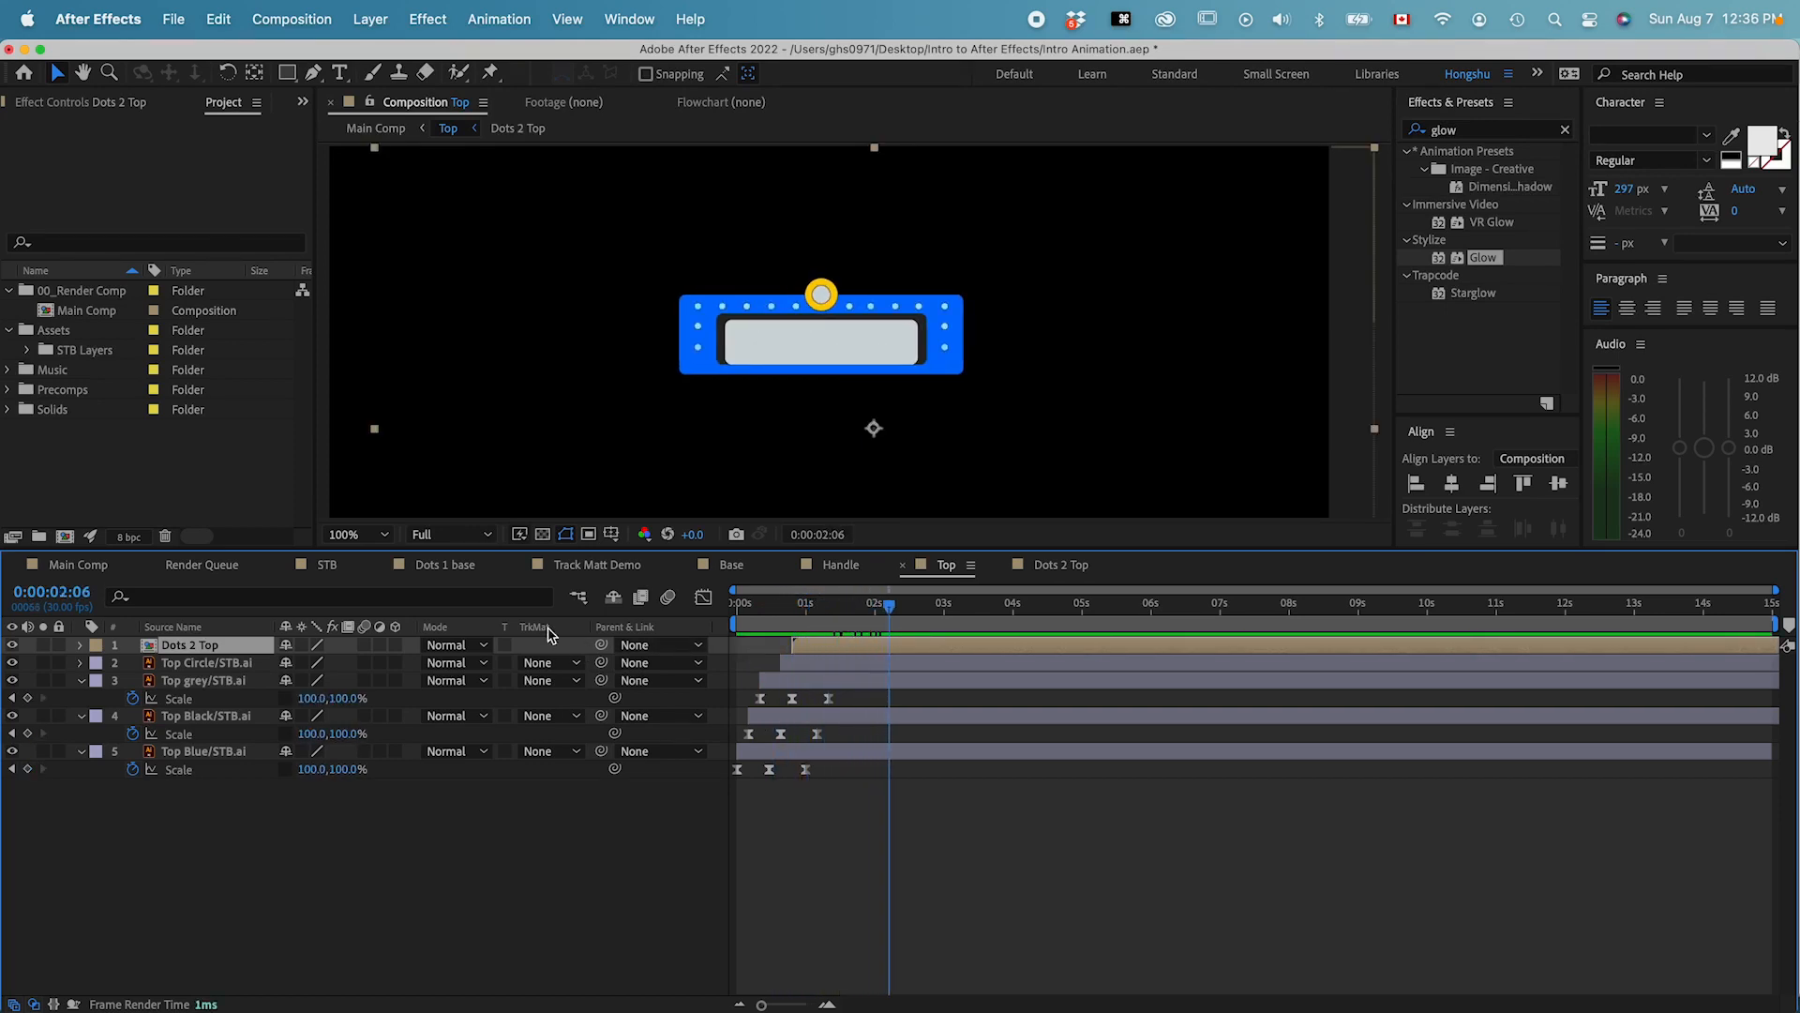
- Go to Main Comp and preview the assembled slot machine animation from the first frame
{"action": "left_click", "coordinate": [579, 601]}
{"action": "left_click", "coordinate": [490, 601]}
{"action": "left_click_drag", "start_coordinate": [803, 611], "coordinate": [719, 612]}
{"action": "key", "text": "space"}
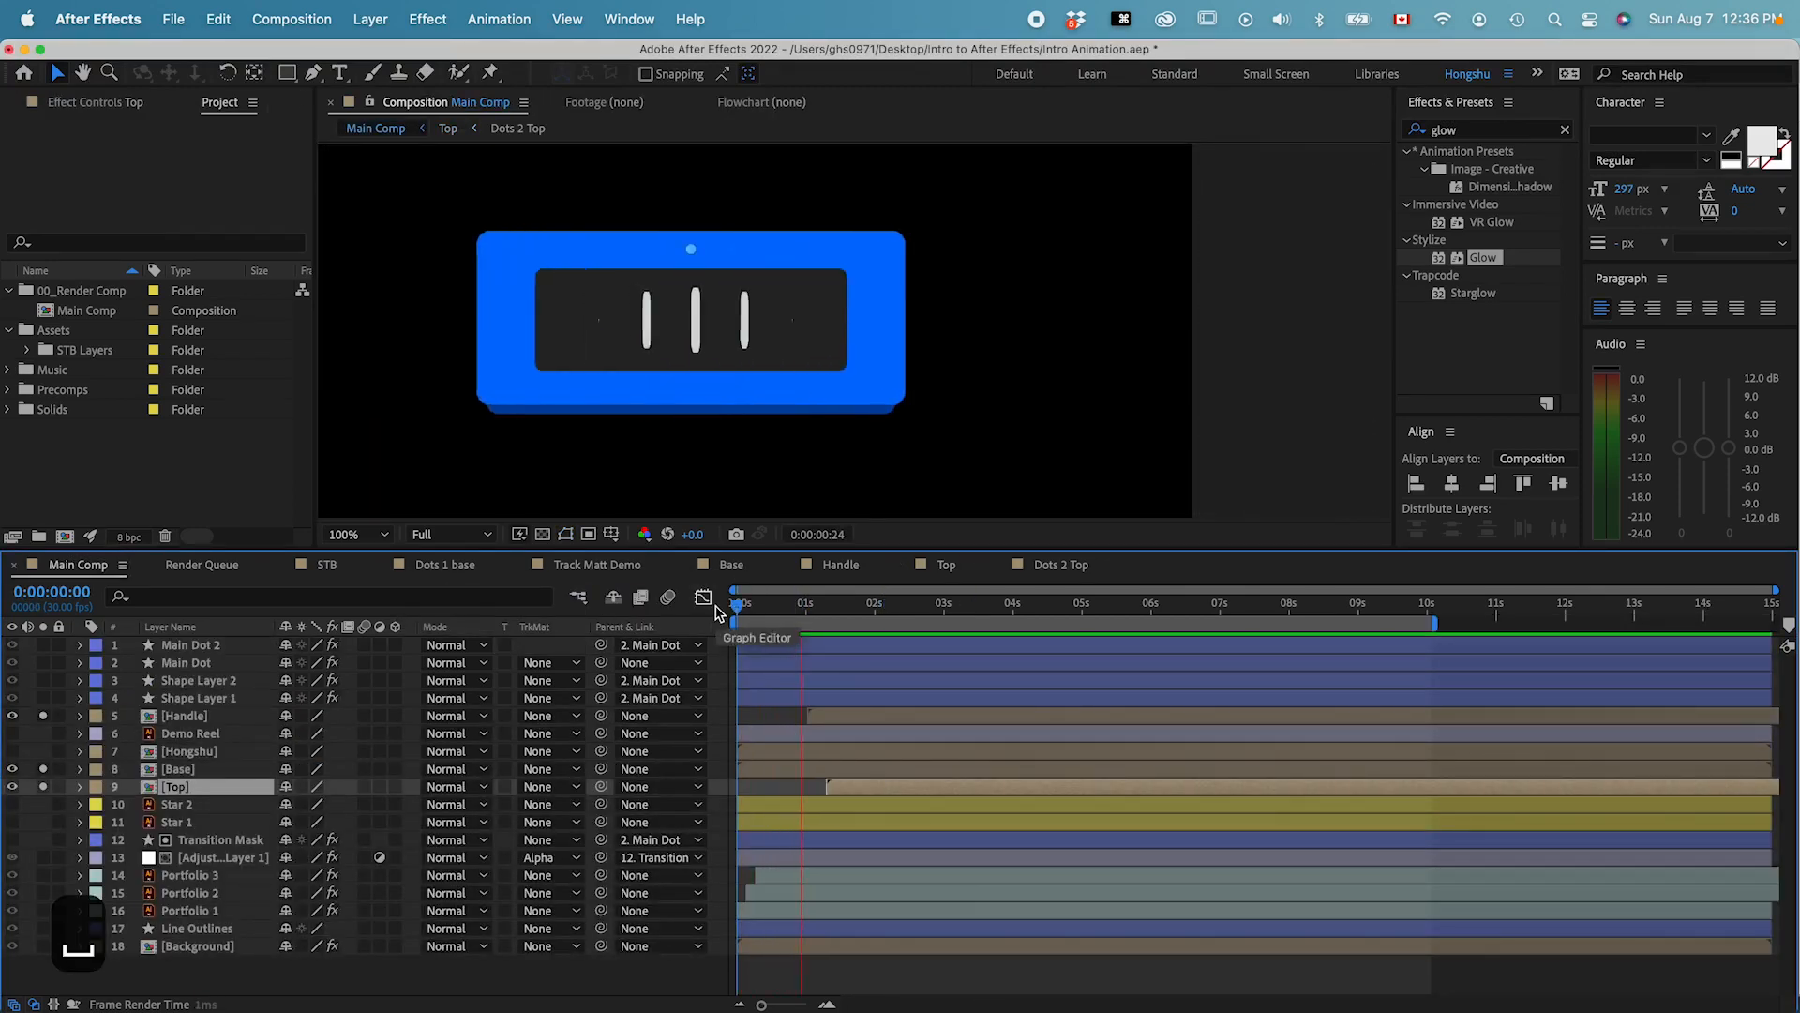
{"action": "key", "text": "space"}
{"action": "key", "text": "space"}
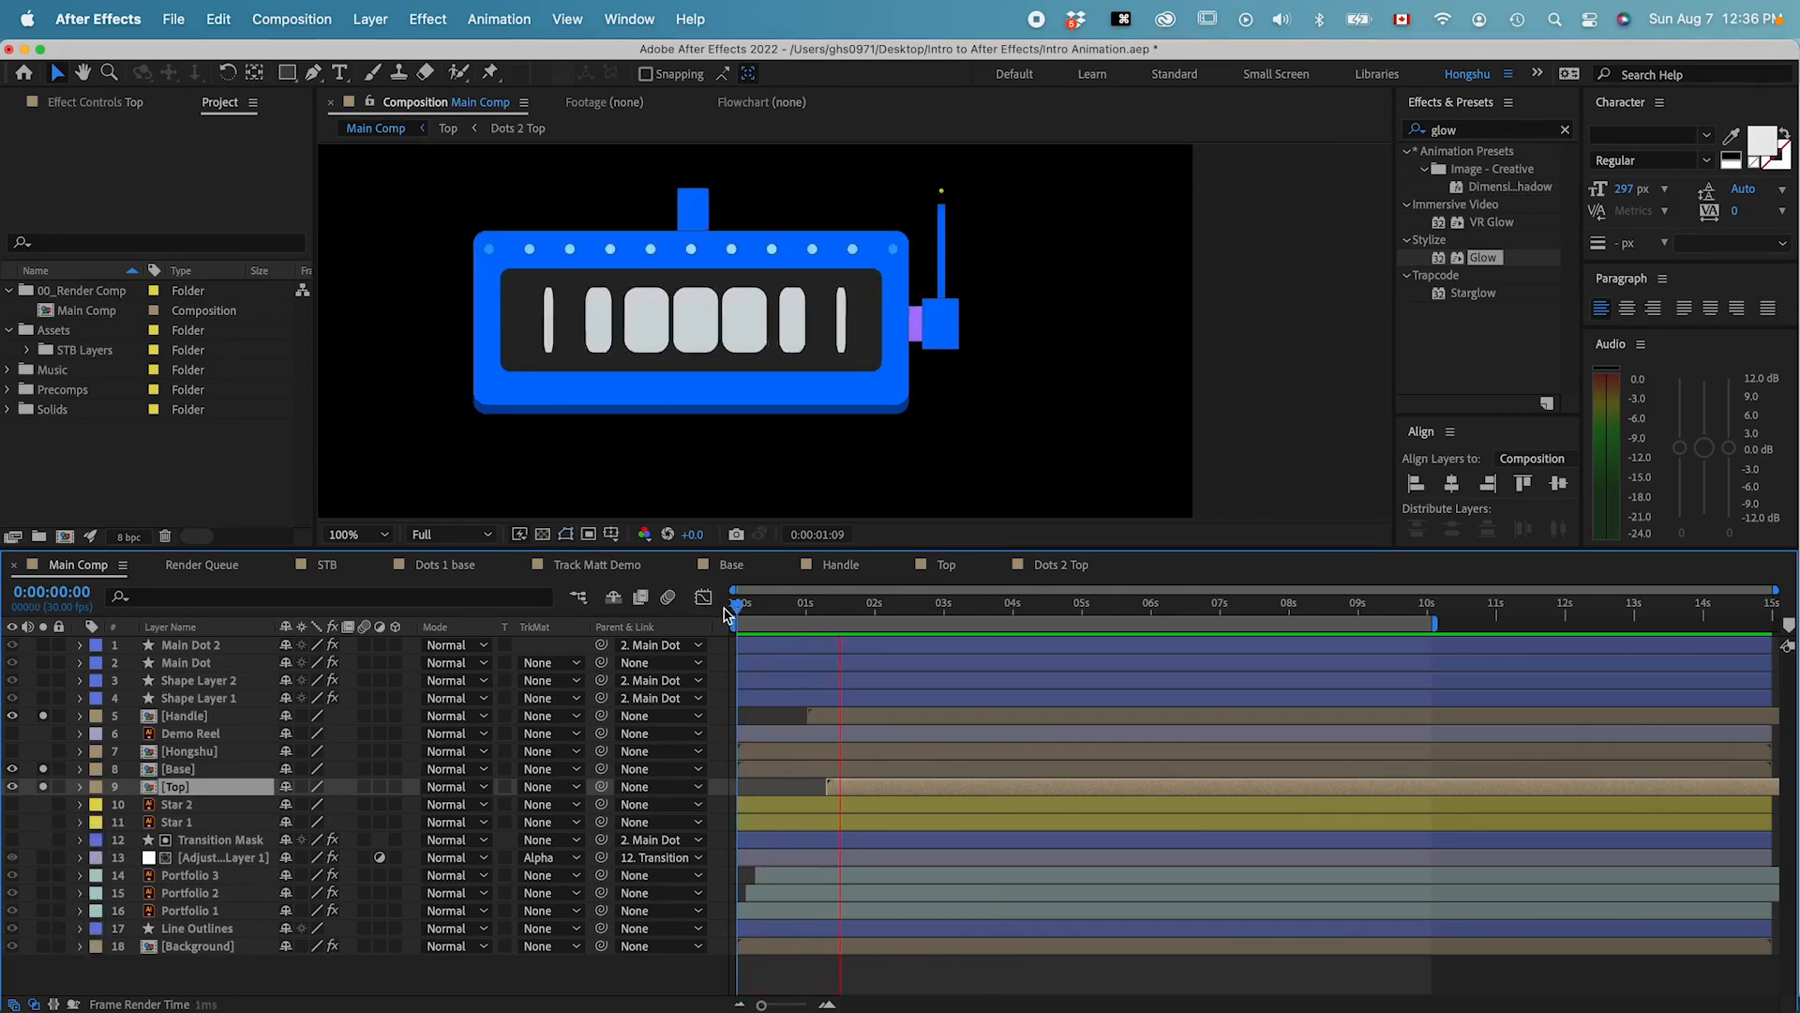
{"action": "key", "text": "space"}
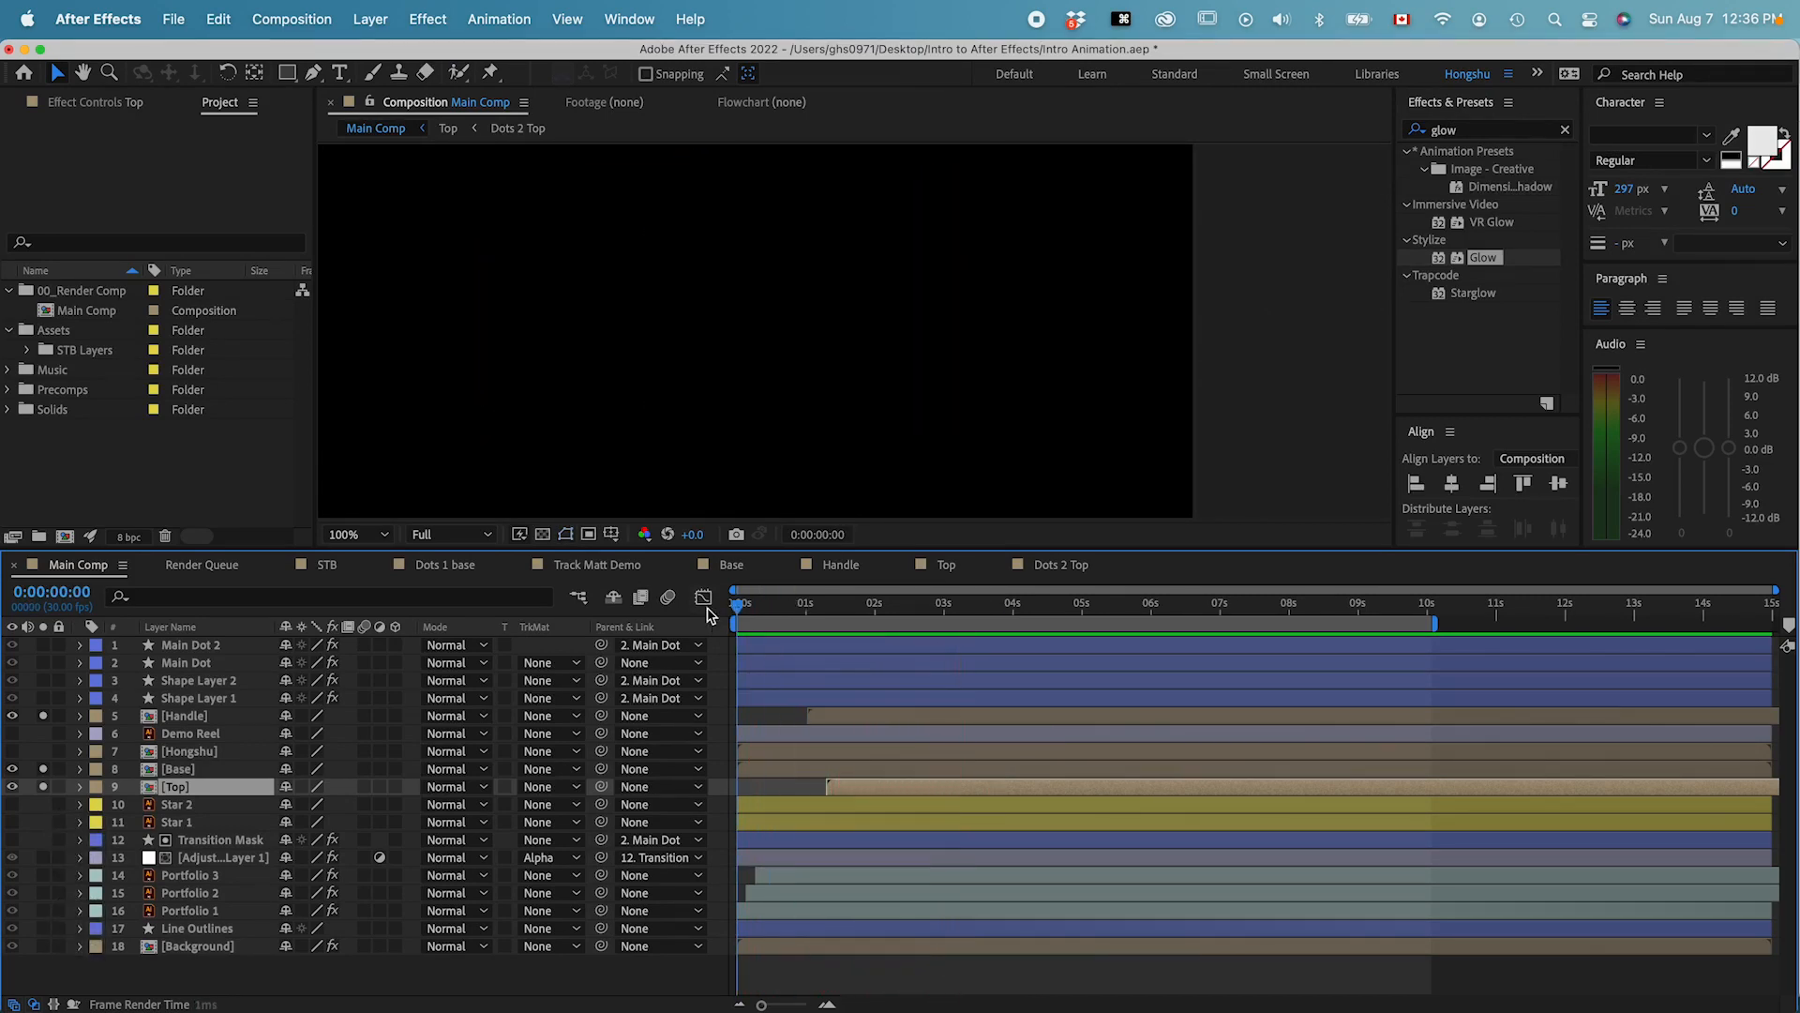
{"action": "key", "text": "space"}
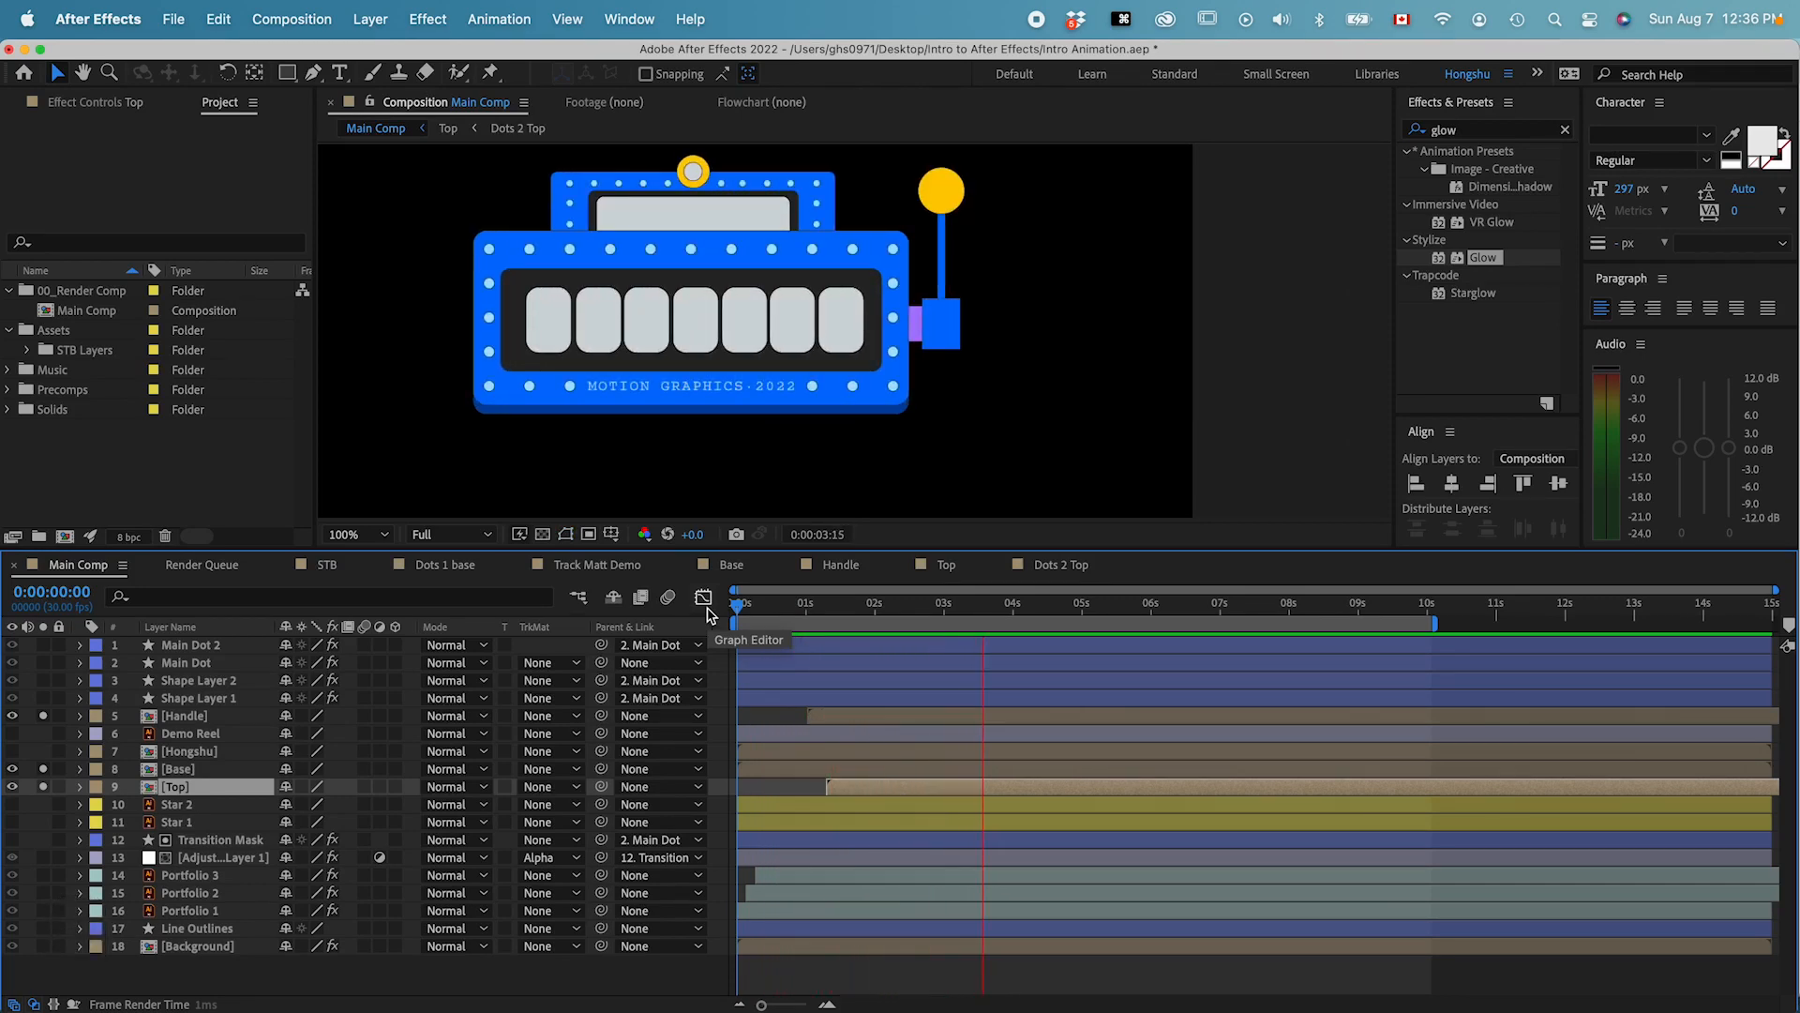
{"action": "key", "text": "space"}
- Zoom the composition view out to 50%, save the project and clear the layer selection
{"action": "key", "text": "comma"}
{"action": "key", "text": "super+s"}
{"action": "left_click", "coordinate": [307, 989]}
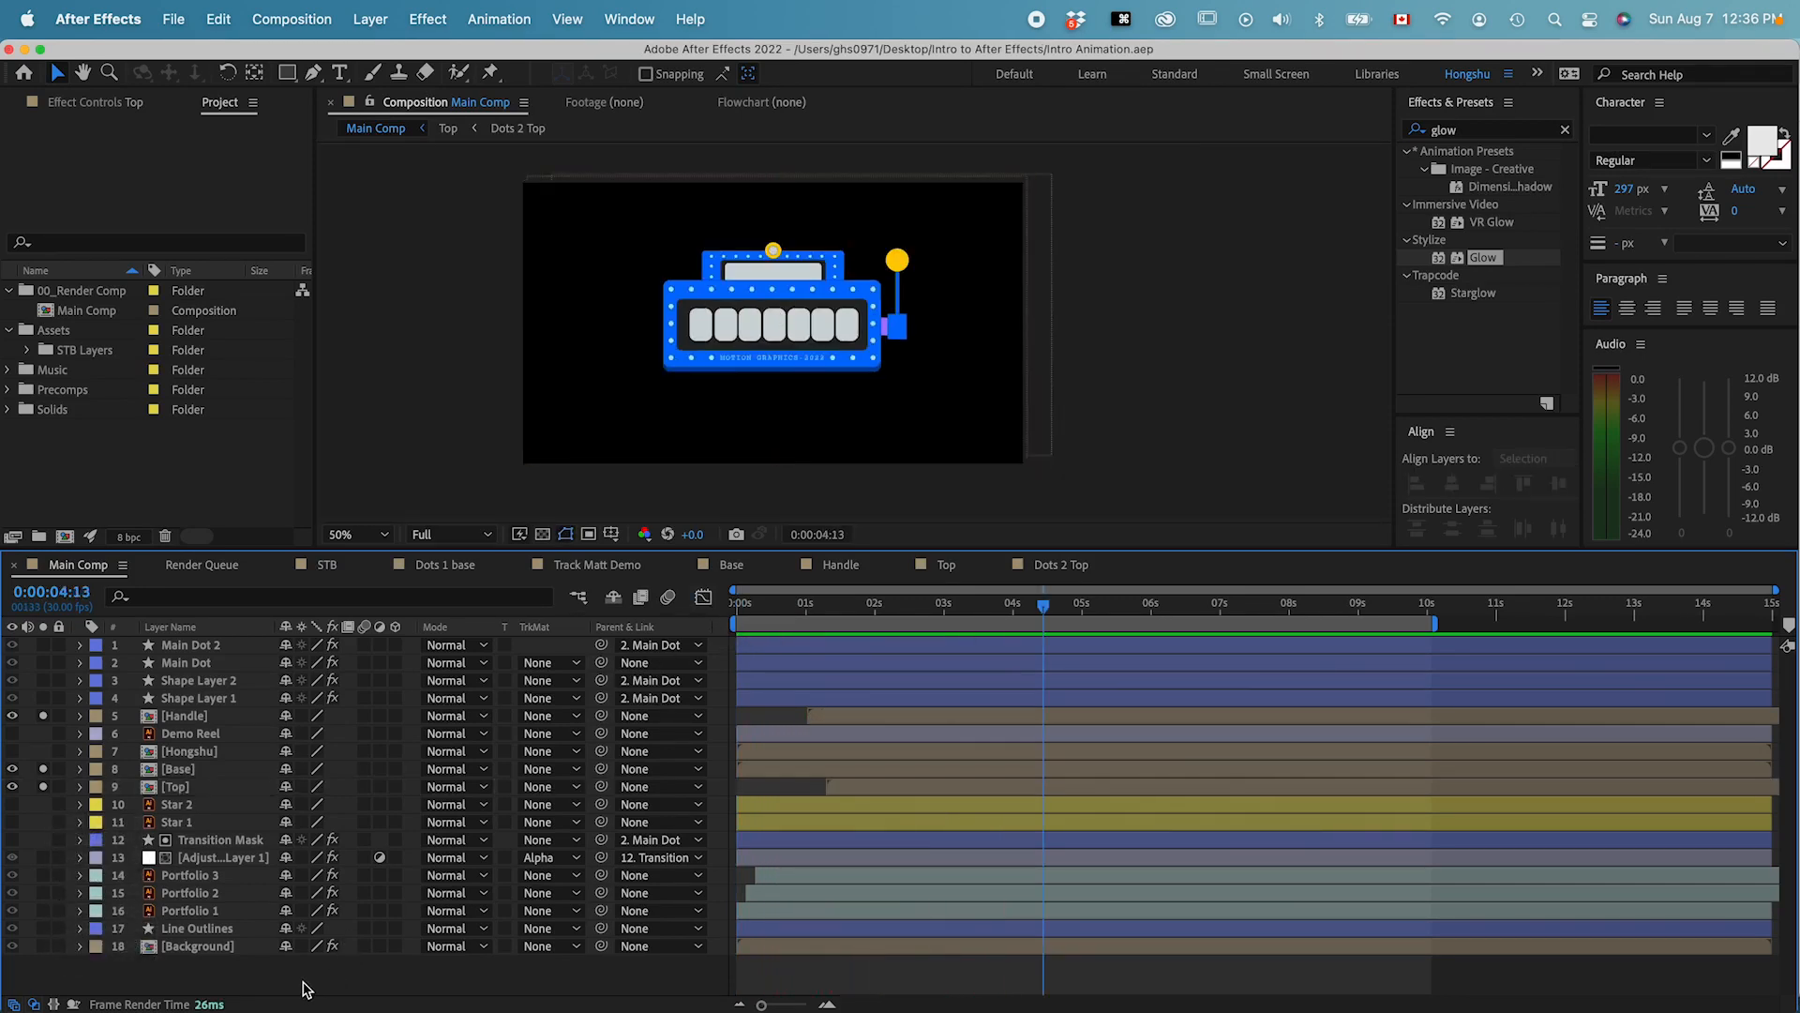